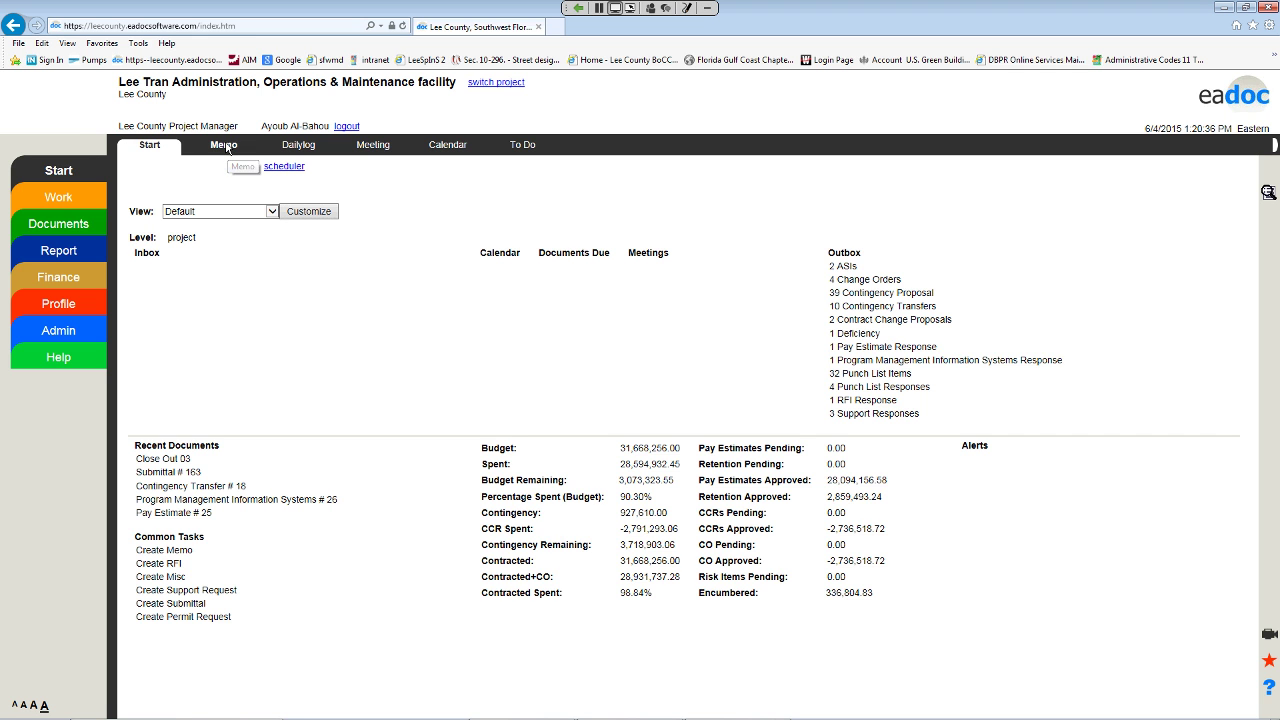
Step: Start a new memo in the Memo section, review the fields of its blank form, and cancel it without saving
{"action": "left_click", "coordinate": [224, 146]}
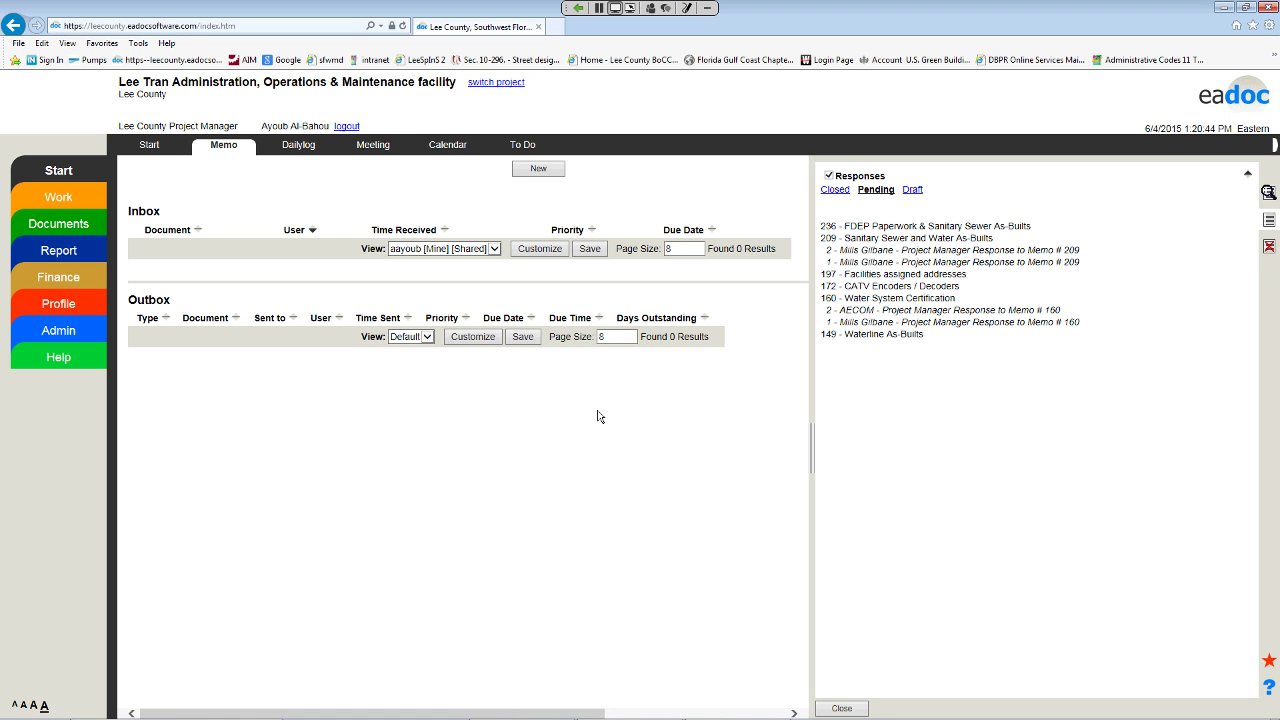
{"action": "left_click", "coordinate": [540, 169]}
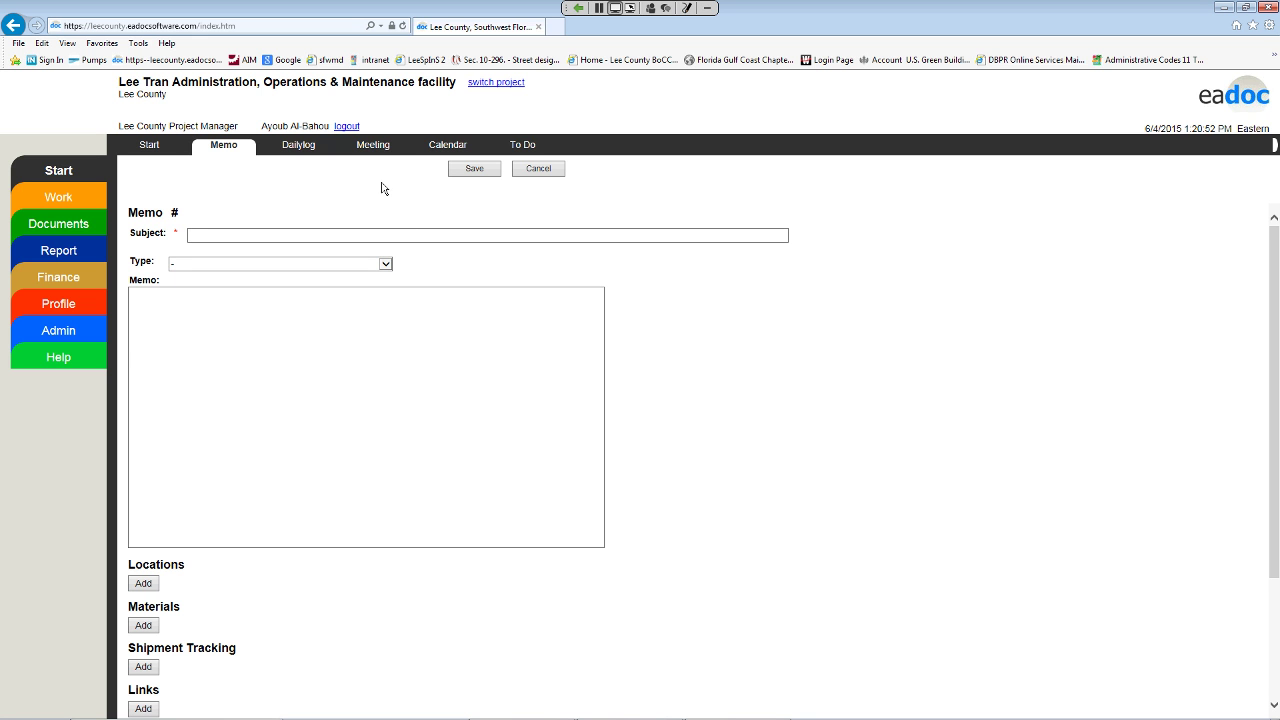
{"action": "scroll", "coordinate": [308, 540], "scroll_direction": "down", "scroll_amount": 3}
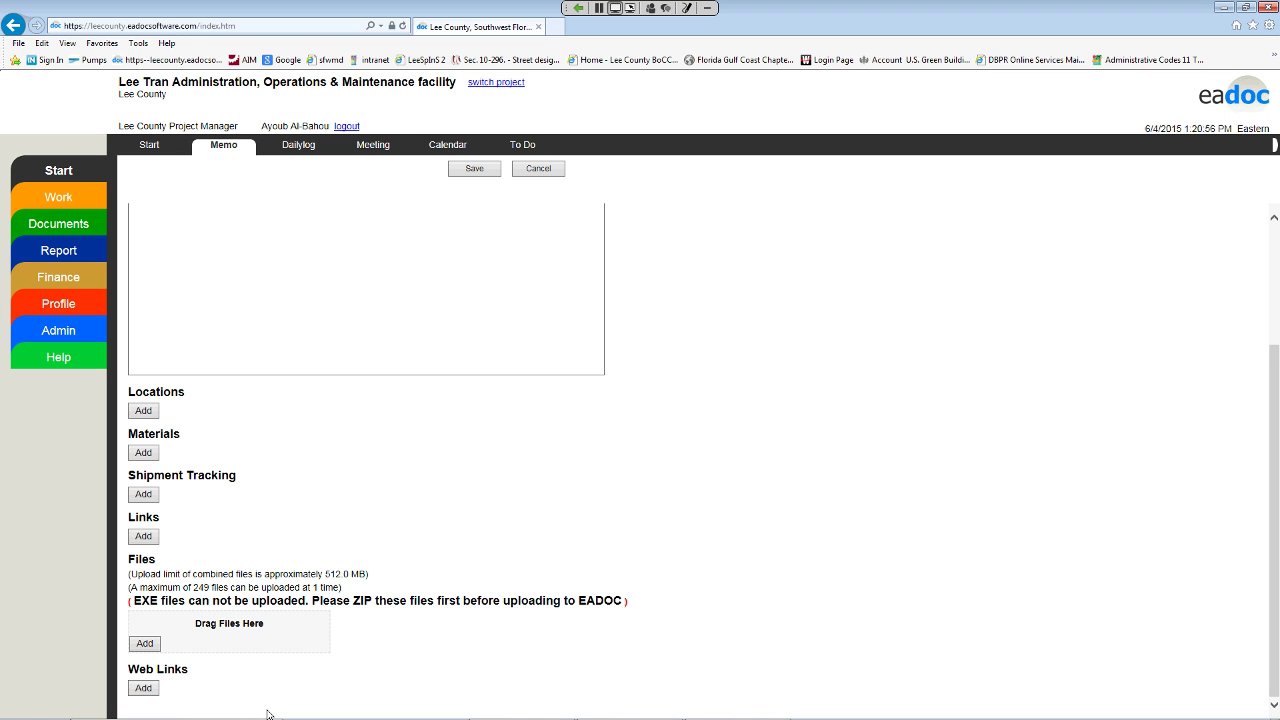
{"action": "left_click", "coordinate": [555, 172]}
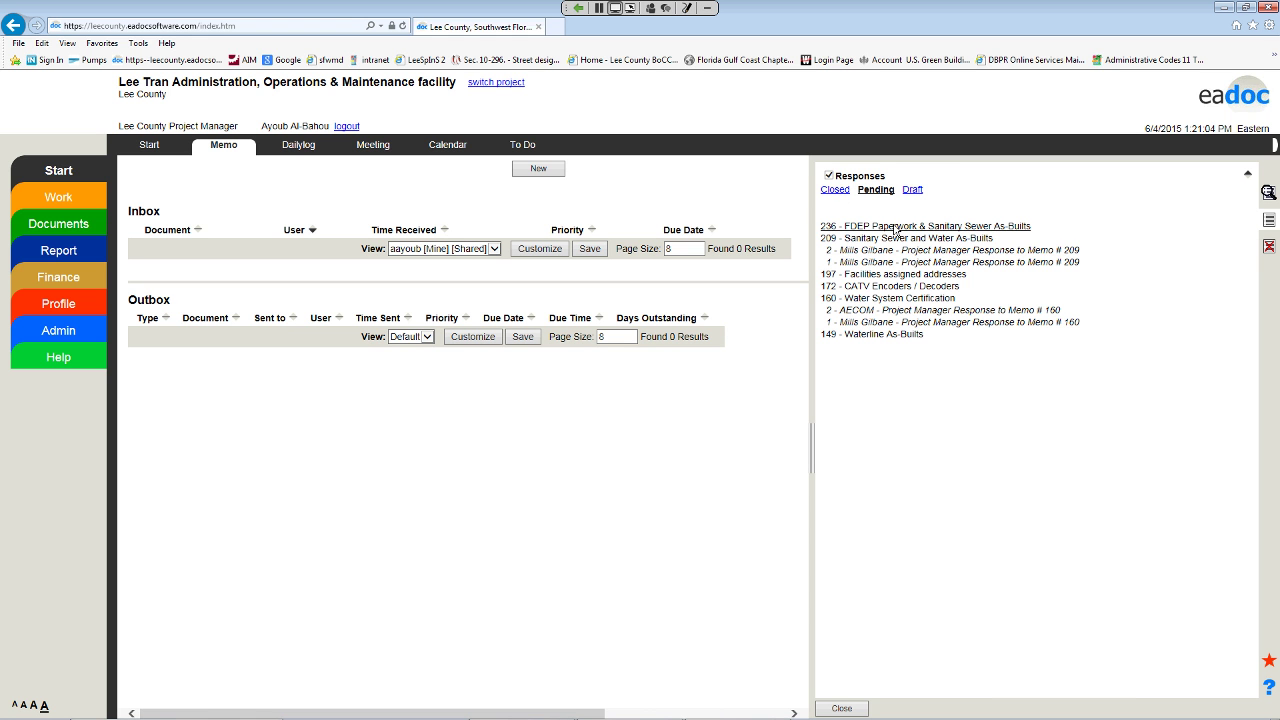
Step: Open pending memo 236, FDEP Paperwork & Sanitary Sewer As-Builts, and view its history
{"action": "left_click", "coordinate": [896, 228]}
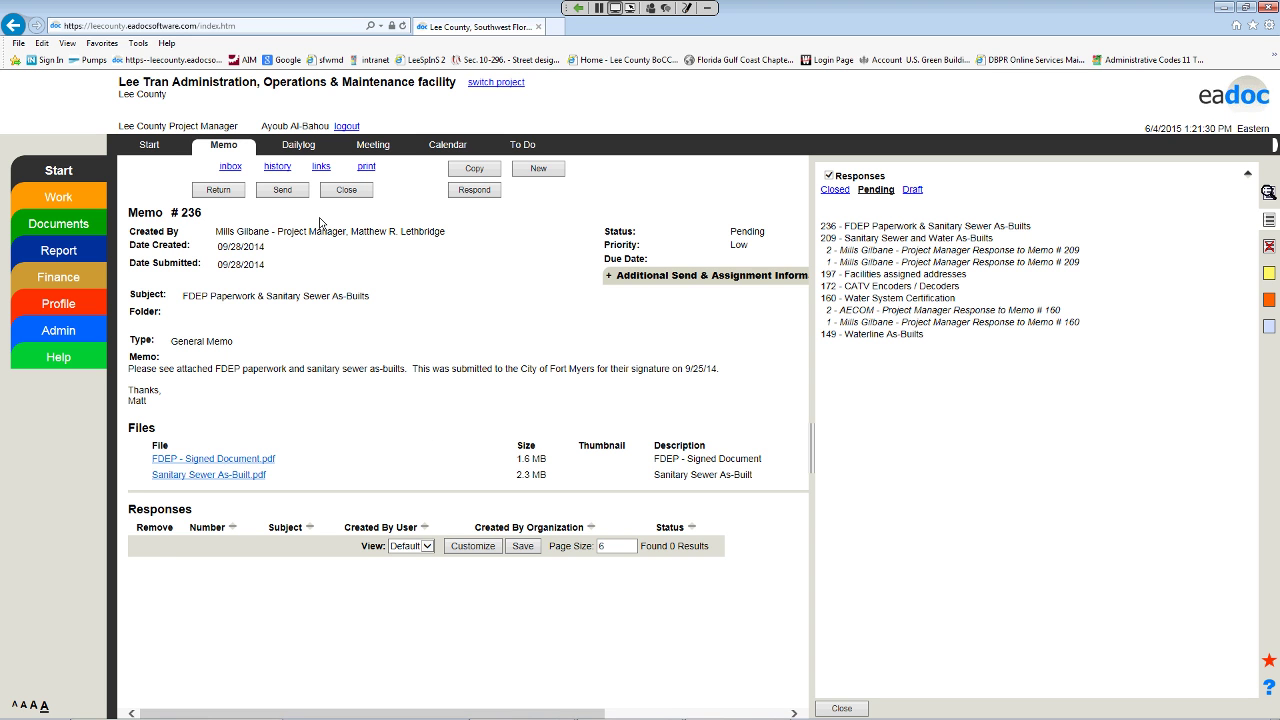
{"action": "left_click", "coordinate": [276, 168]}
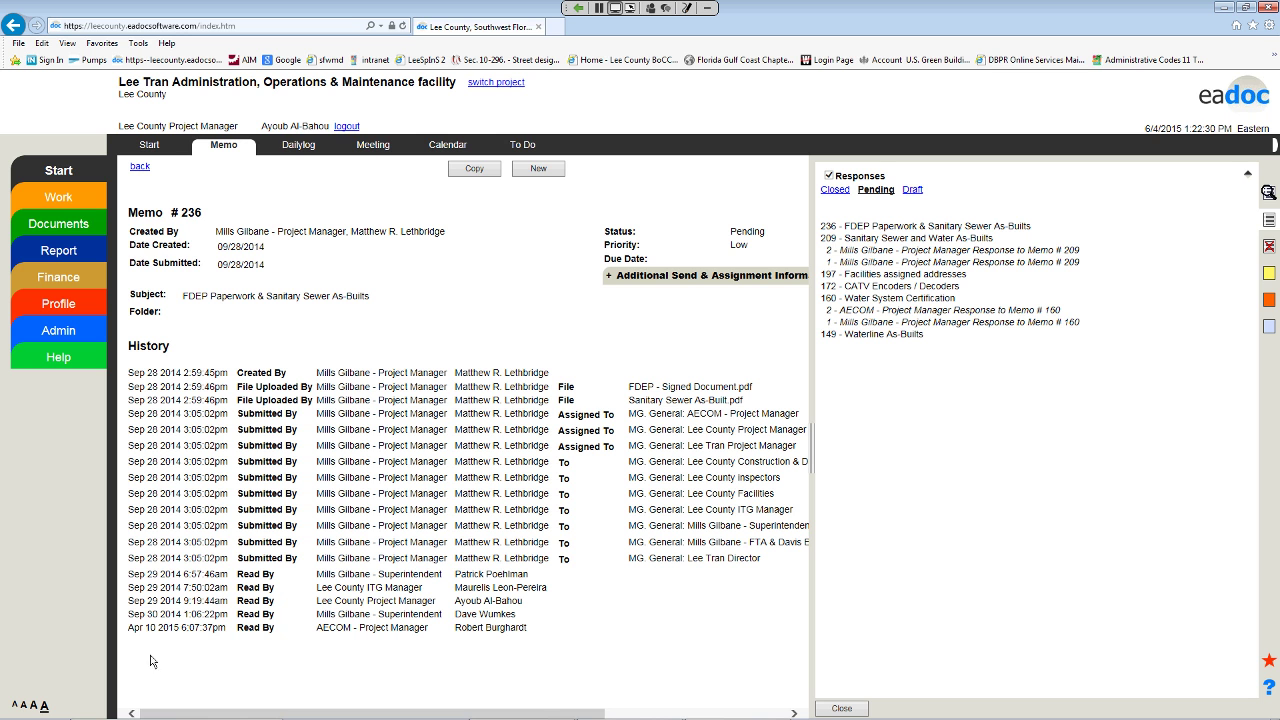
Step: Among the closed daily log requests, open Gilbane Daily Log and read through the daily log dated 05/12/2015
{"action": "left_click", "coordinate": [287, 150]}
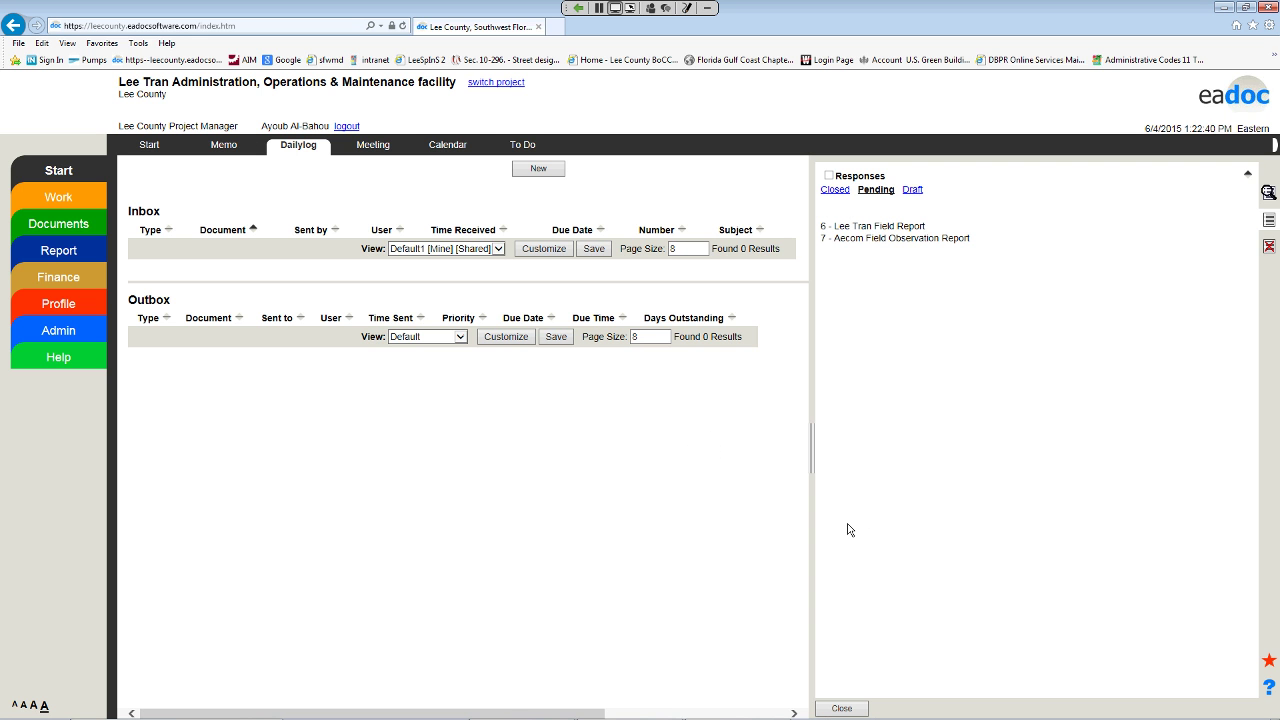
{"action": "left_click", "coordinate": [836, 190]}
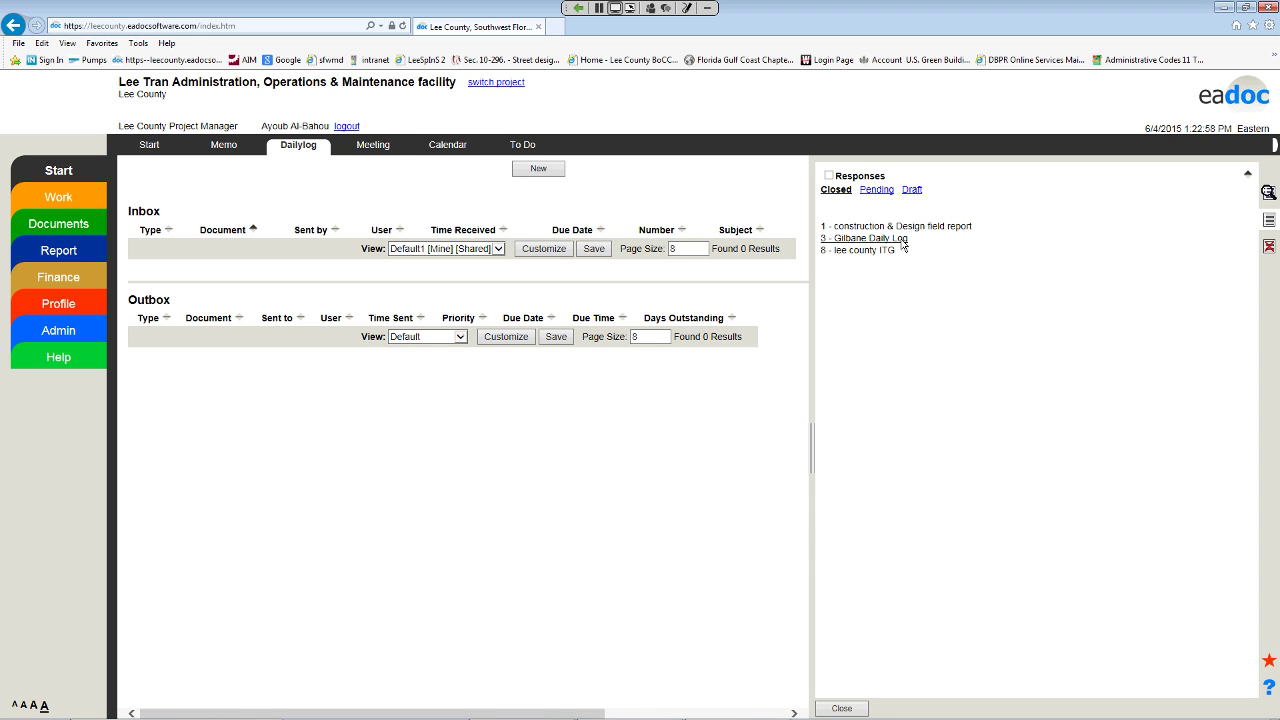
{"action": "left_click", "coordinate": [903, 239]}
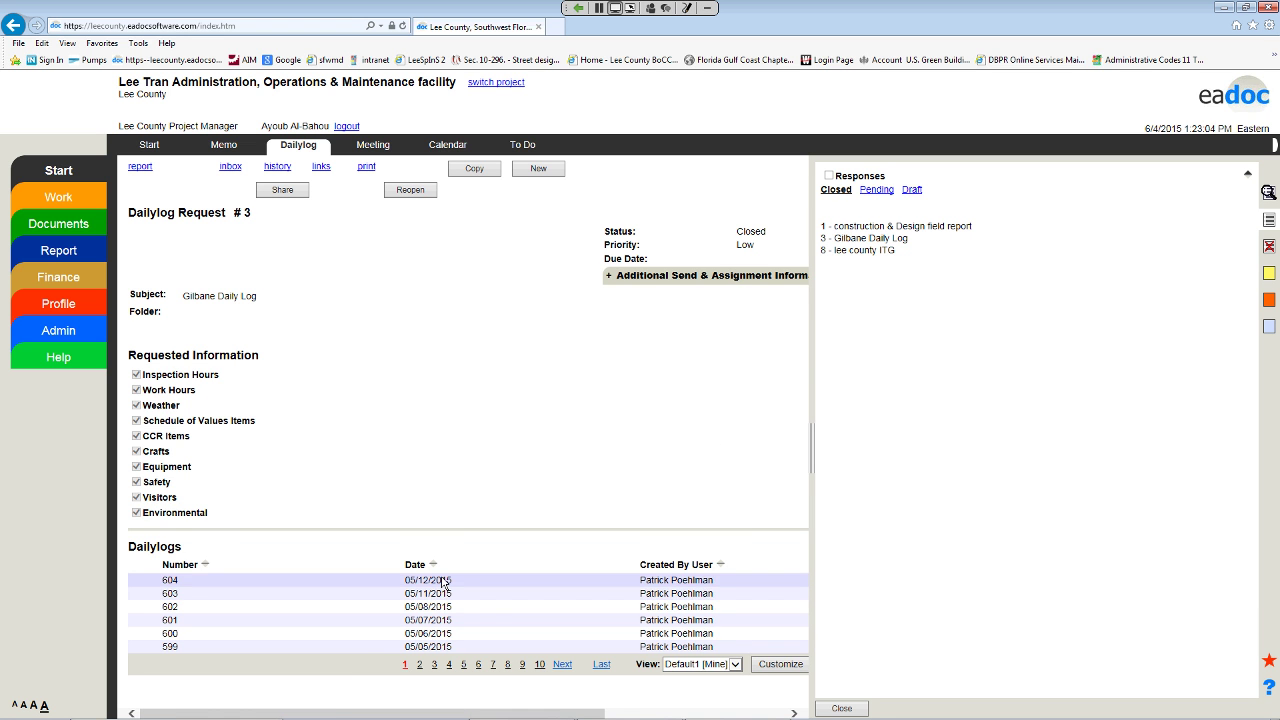
{"action": "left_click", "coordinate": [443, 582]}
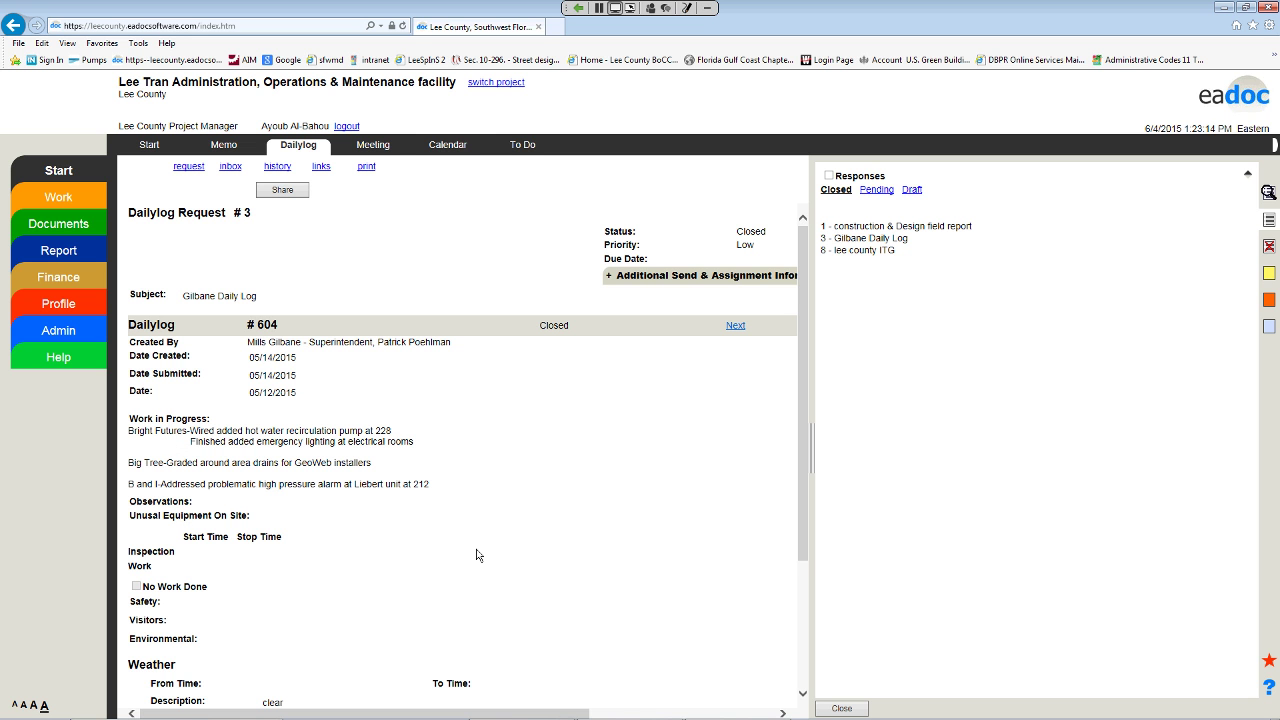
{"action": "scroll", "coordinate": [477, 556], "scroll_direction": "down", "scroll_amount": 1}
{"action": "scroll", "coordinate": [469, 557], "scroll_direction": "down", "scroll_amount": 2}
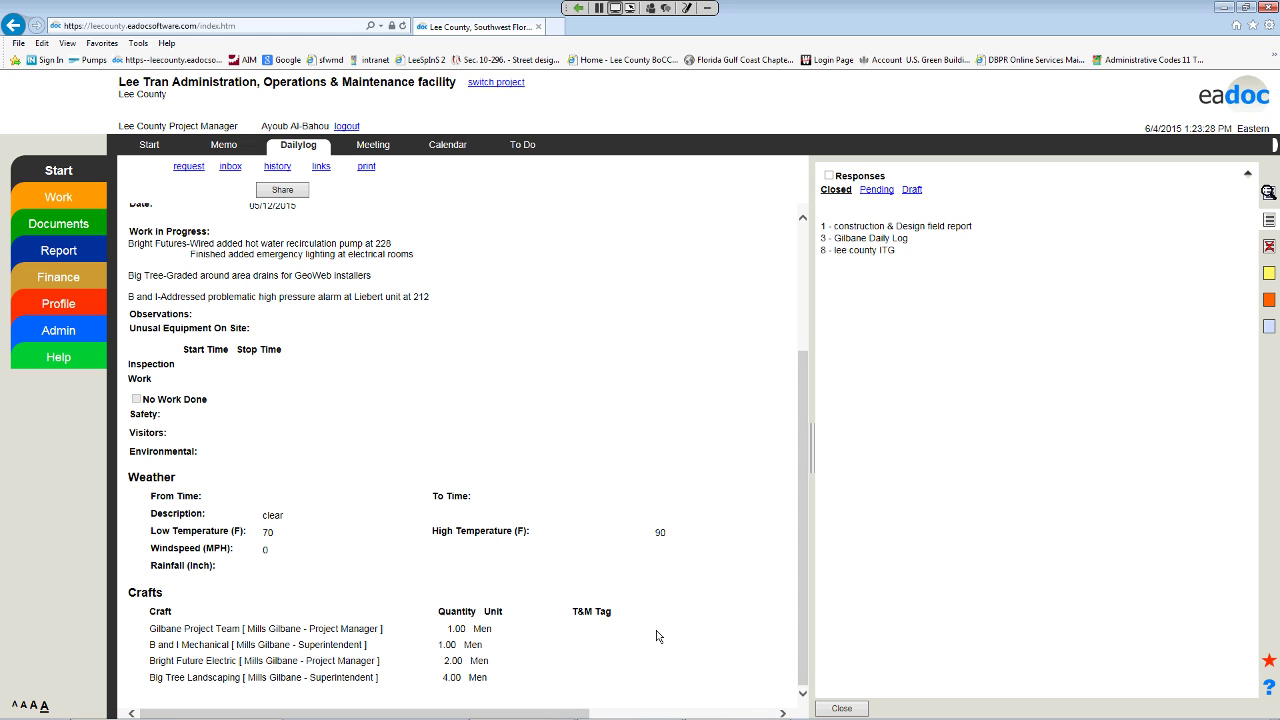
Step: Open the closed construction & Design field report request and review its daily log dated 01/06/2015, including weather and activities
{"action": "left_click", "coordinate": [921, 230]}
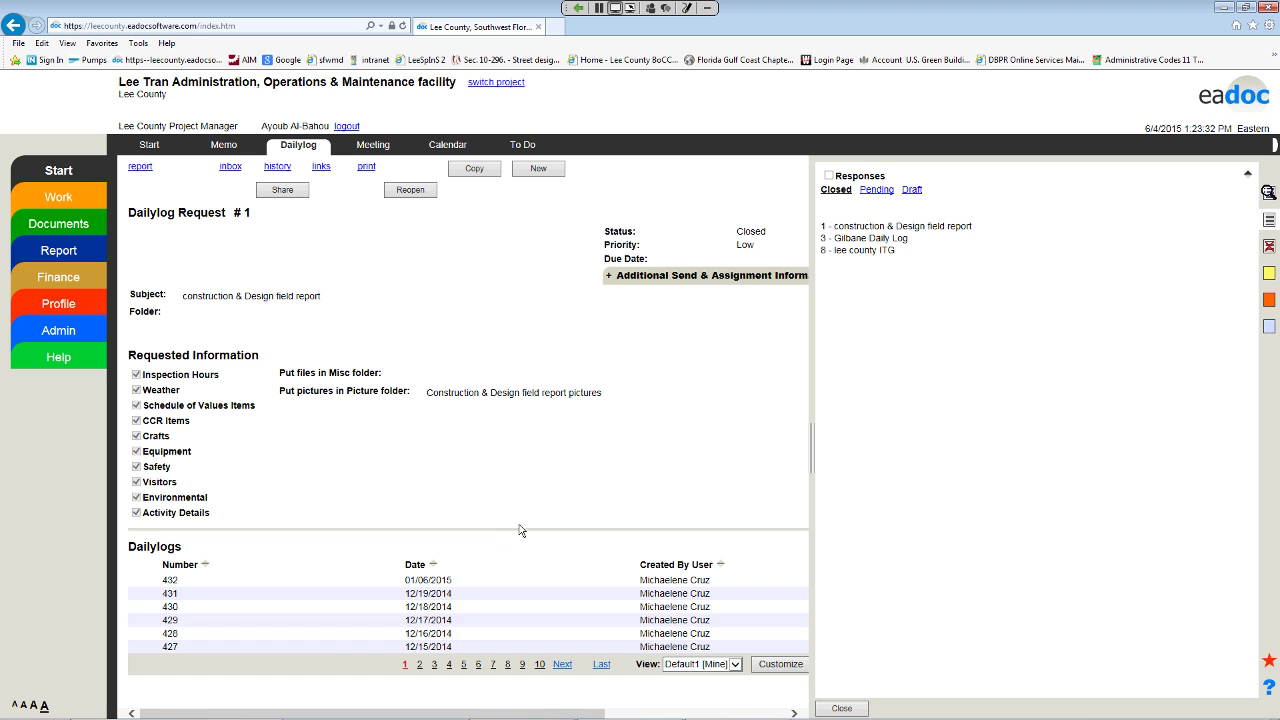
{"action": "left_click", "coordinate": [445, 582]}
{"action": "scroll", "coordinate": [440, 624], "scroll_direction": "down", "scroll_amount": 4}
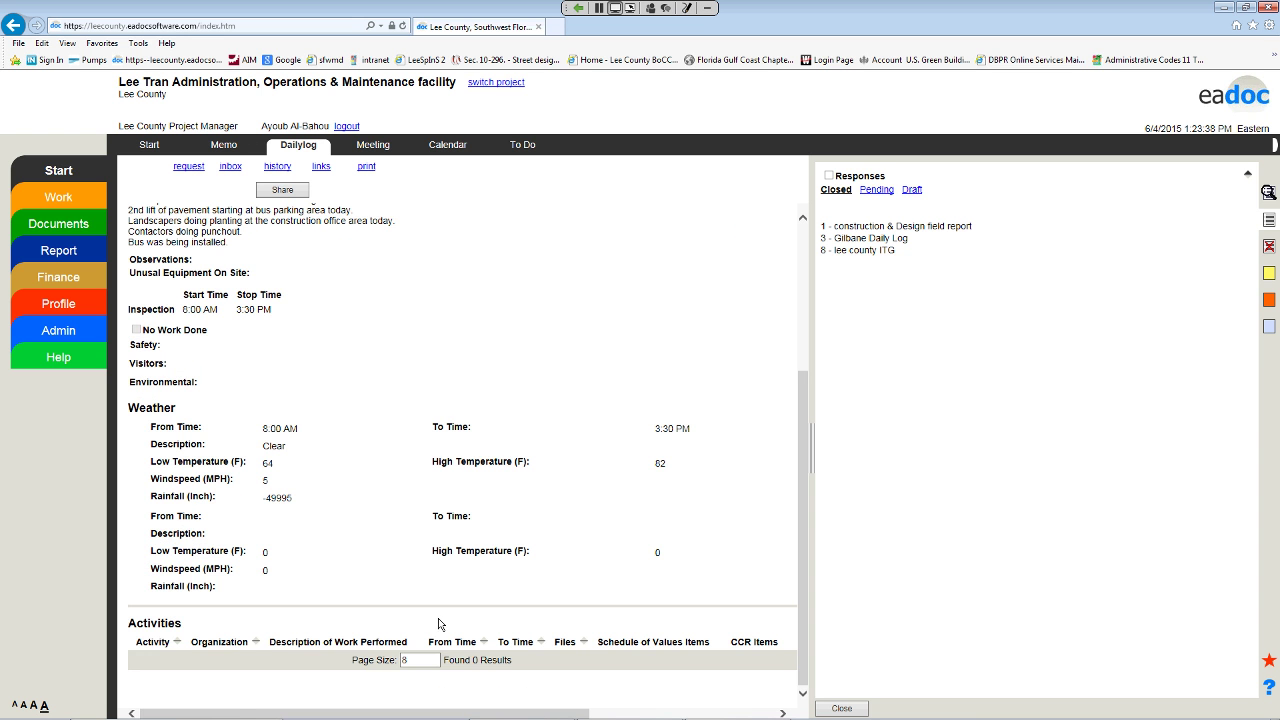
{"action": "scroll", "coordinate": [391, 531], "scroll_direction": "up", "scroll_amount": 4}
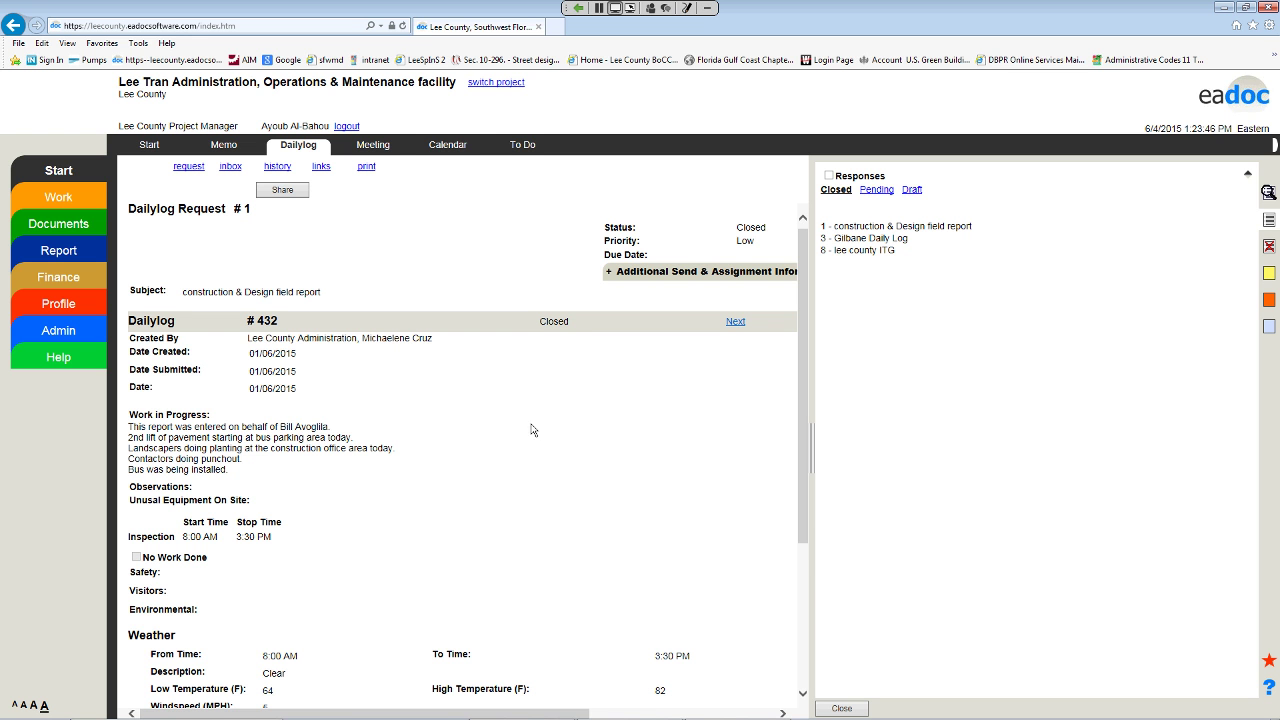
{"action": "scroll", "coordinate": [257, 666], "scroll_direction": "down", "scroll_amount": 3}
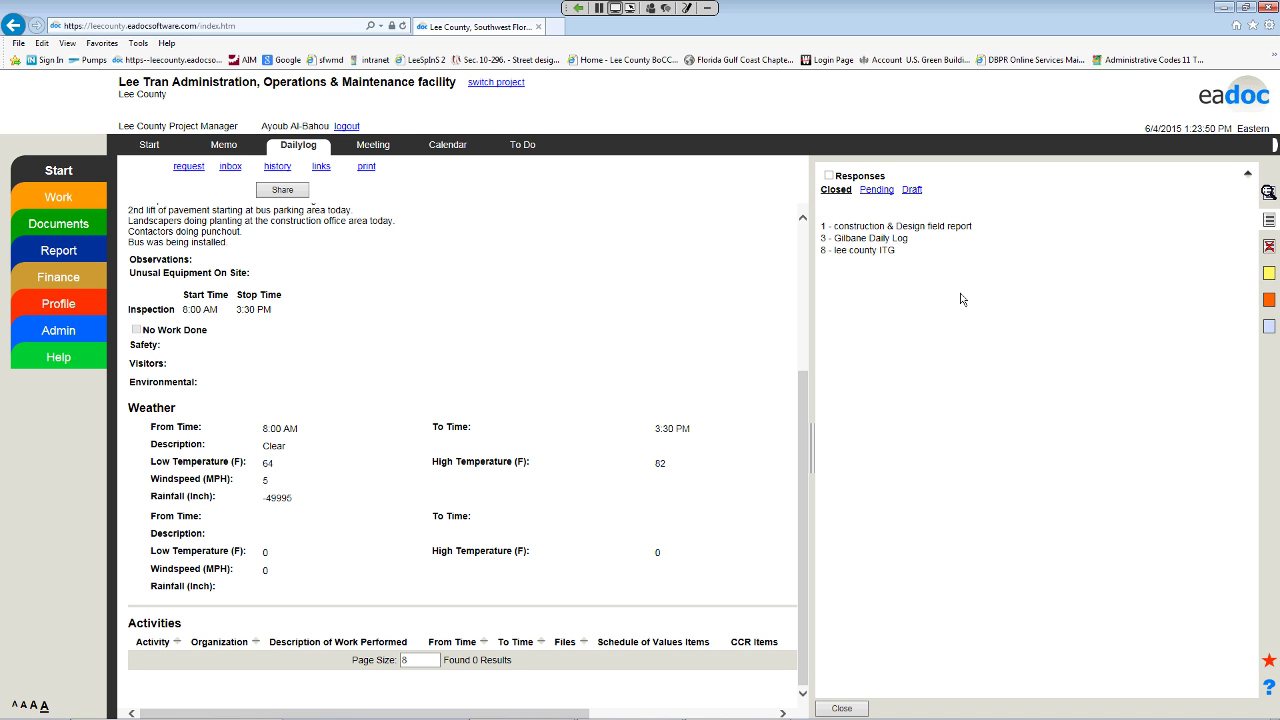
Step: Go to page 6 of the construction & Design field report daily logs and review log 398, including its attached pictures
{"action": "left_click", "coordinate": [868, 228]}
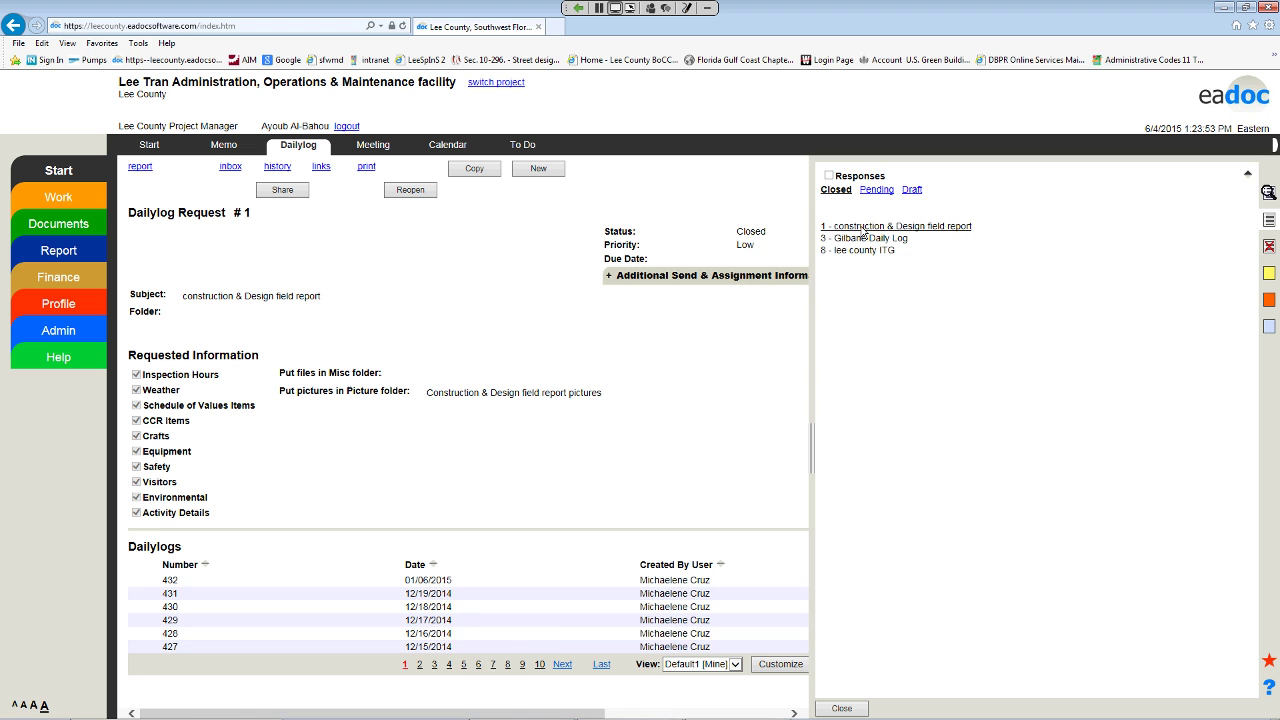
{"action": "left_click", "coordinate": [480, 668]}
{"action": "left_click", "coordinate": [450, 638]}
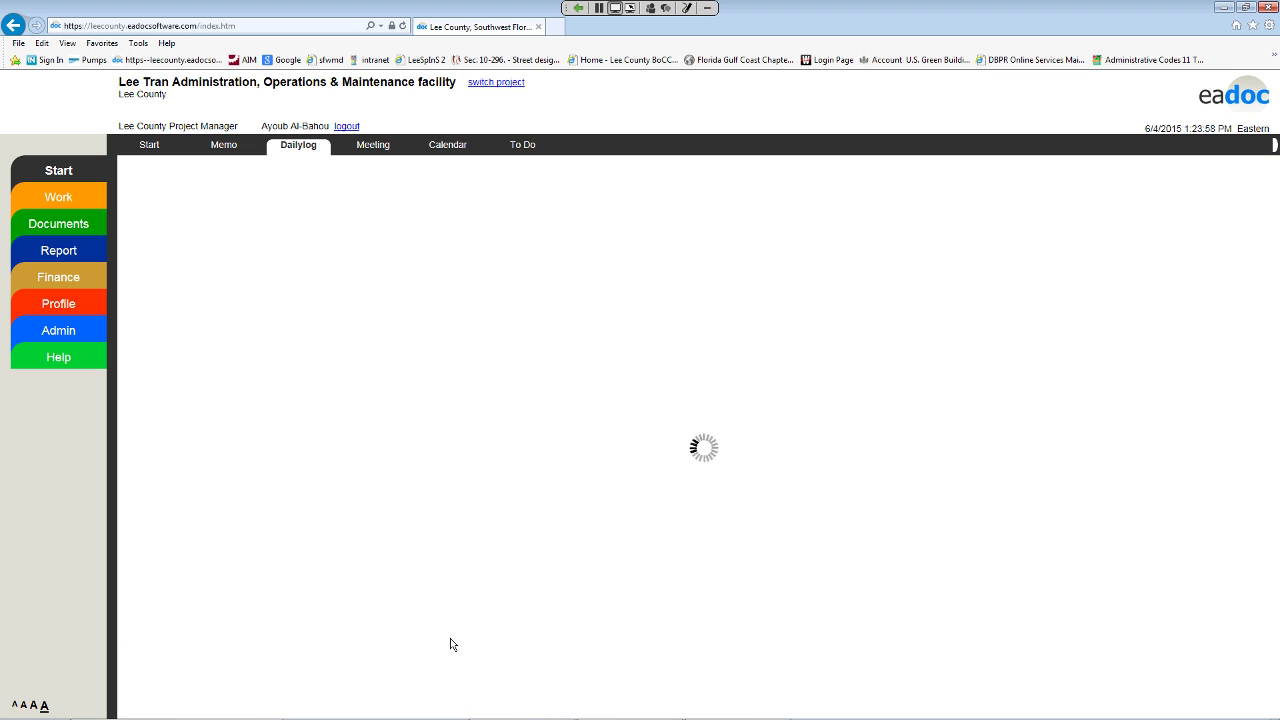
{"action": "scroll", "coordinate": [450, 640], "scroll_direction": "down", "scroll_amount": 3}
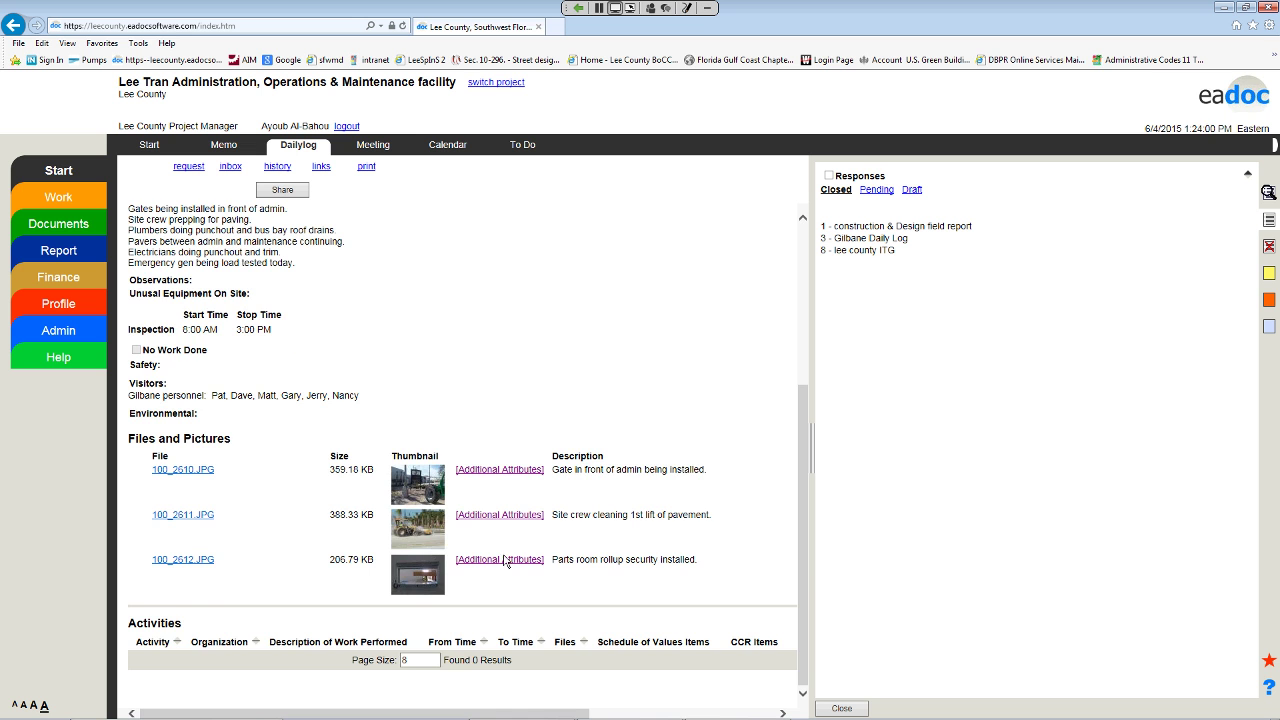
{"action": "scroll", "coordinate": [452, 531], "scroll_direction": "up", "scroll_amount": 3}
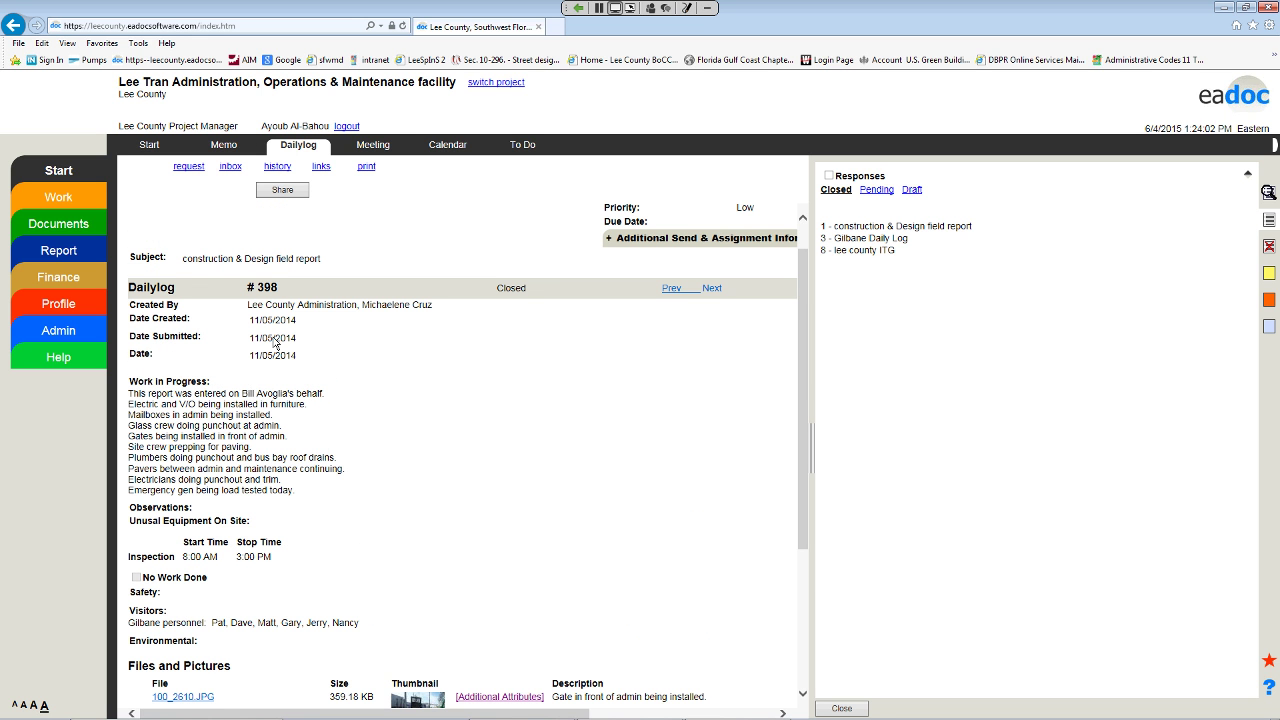
{"action": "scroll", "coordinate": [292, 590], "scroll_direction": "down", "scroll_amount": 3}
{"action": "scroll", "coordinate": [292, 590], "scroll_direction": "down", "scroll_amount": 1}
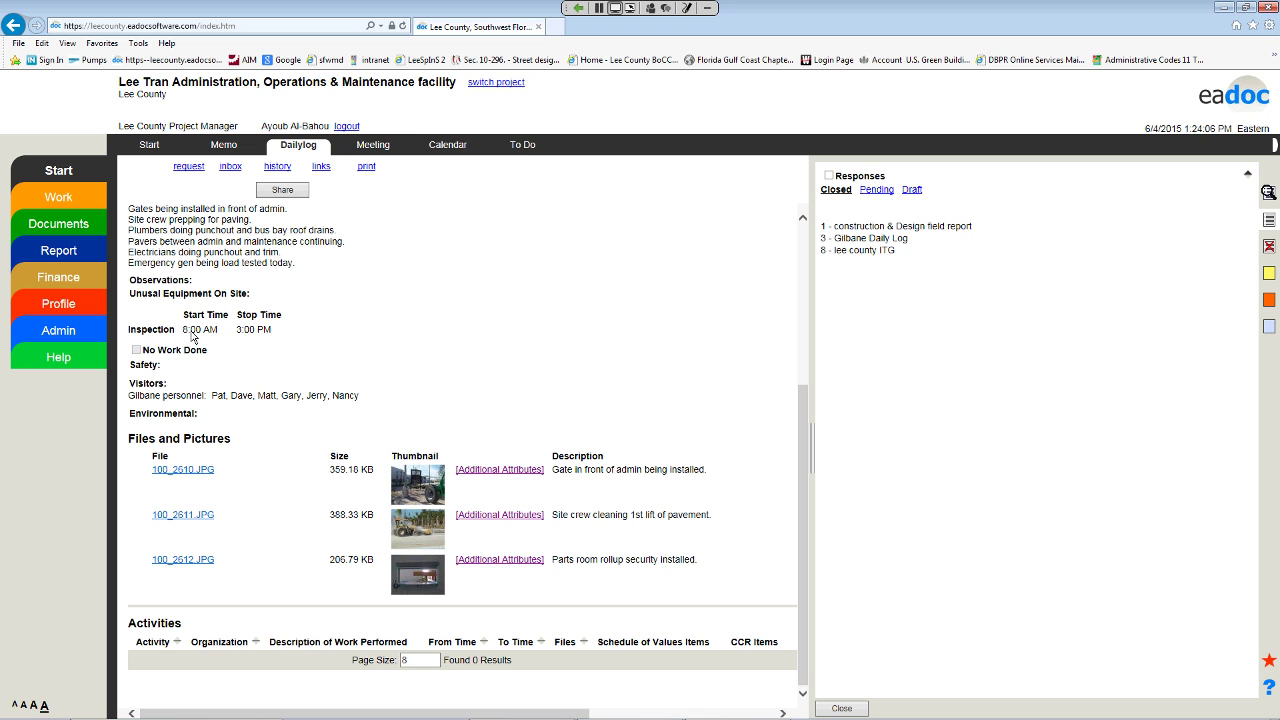
Step: Open the attached picture 100_2610.JPG, view it in a maximized window, and close the viewer
{"action": "left_click", "coordinate": [205, 473]}
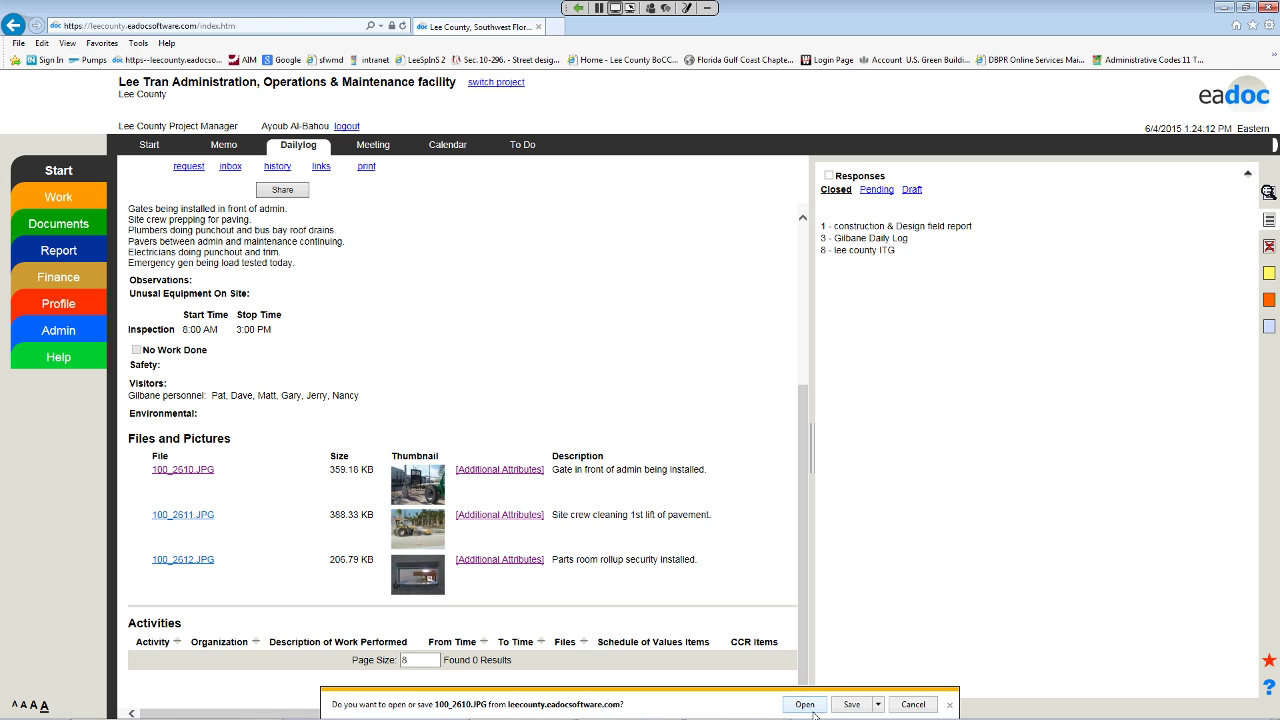
{"action": "left_click", "coordinate": [805, 704]}
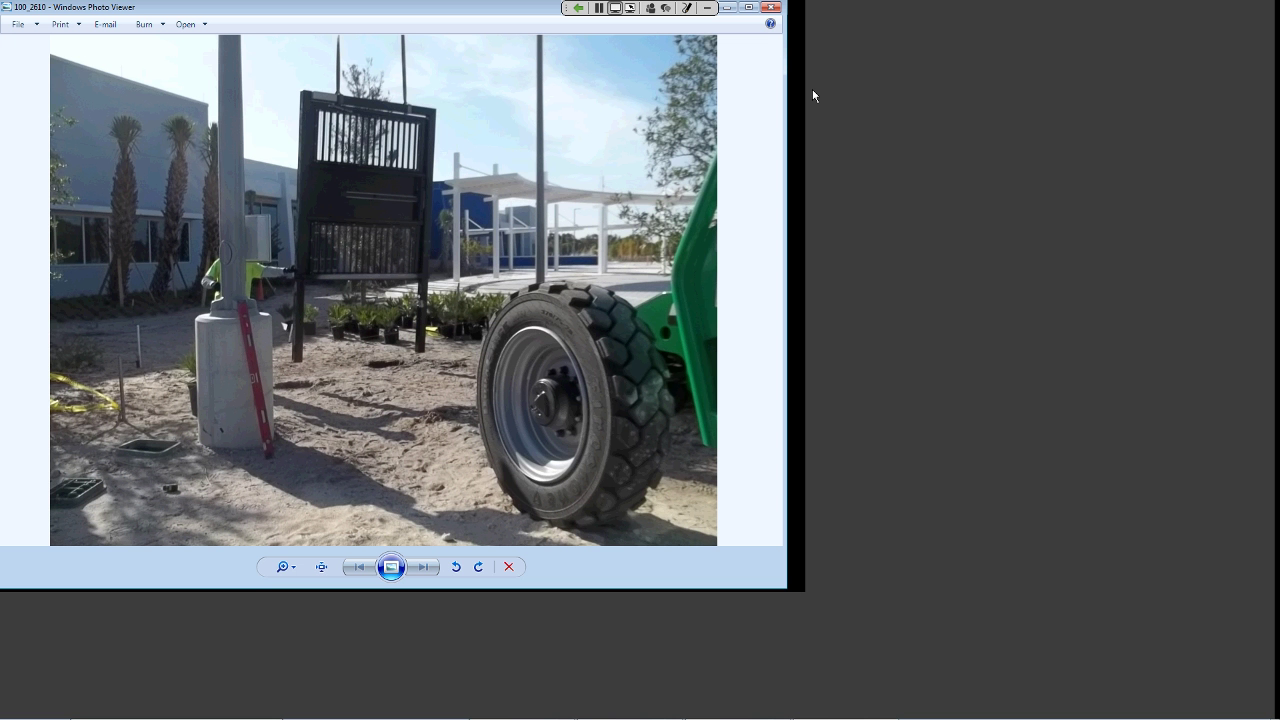
{"action": "key", "text": "super+Up"}
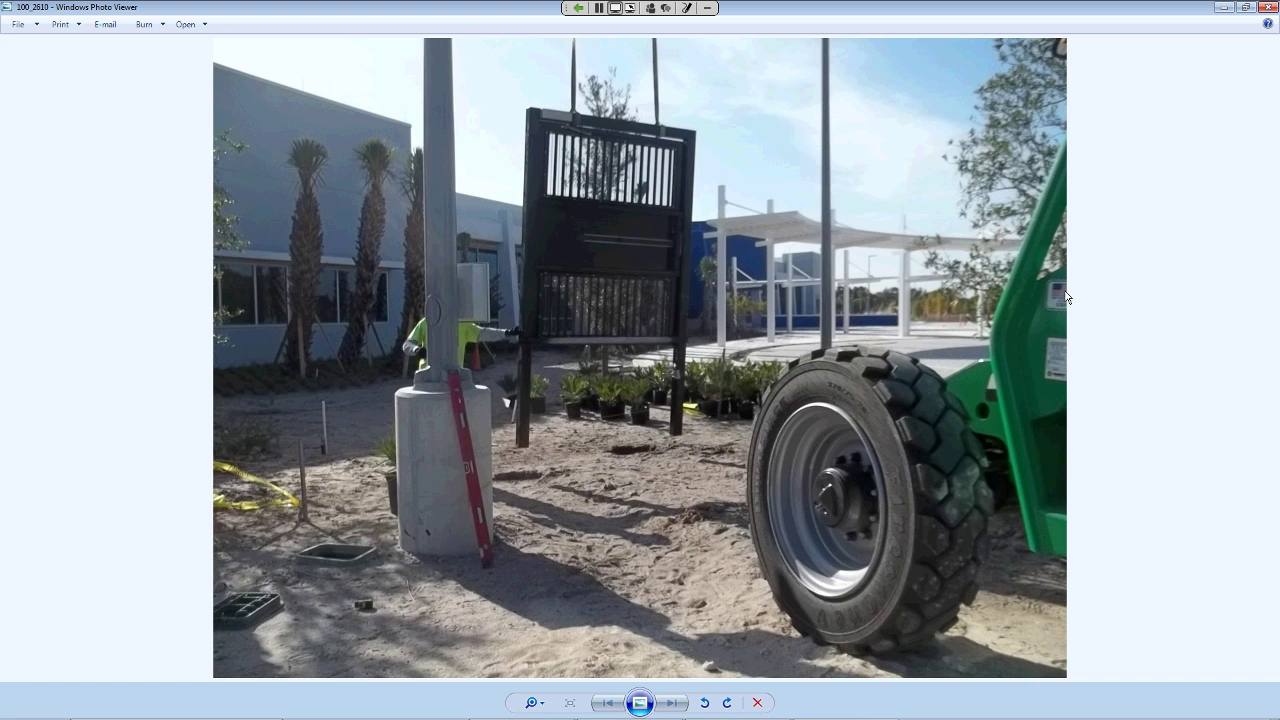
{"action": "left_click", "coordinate": [1275, 9]}
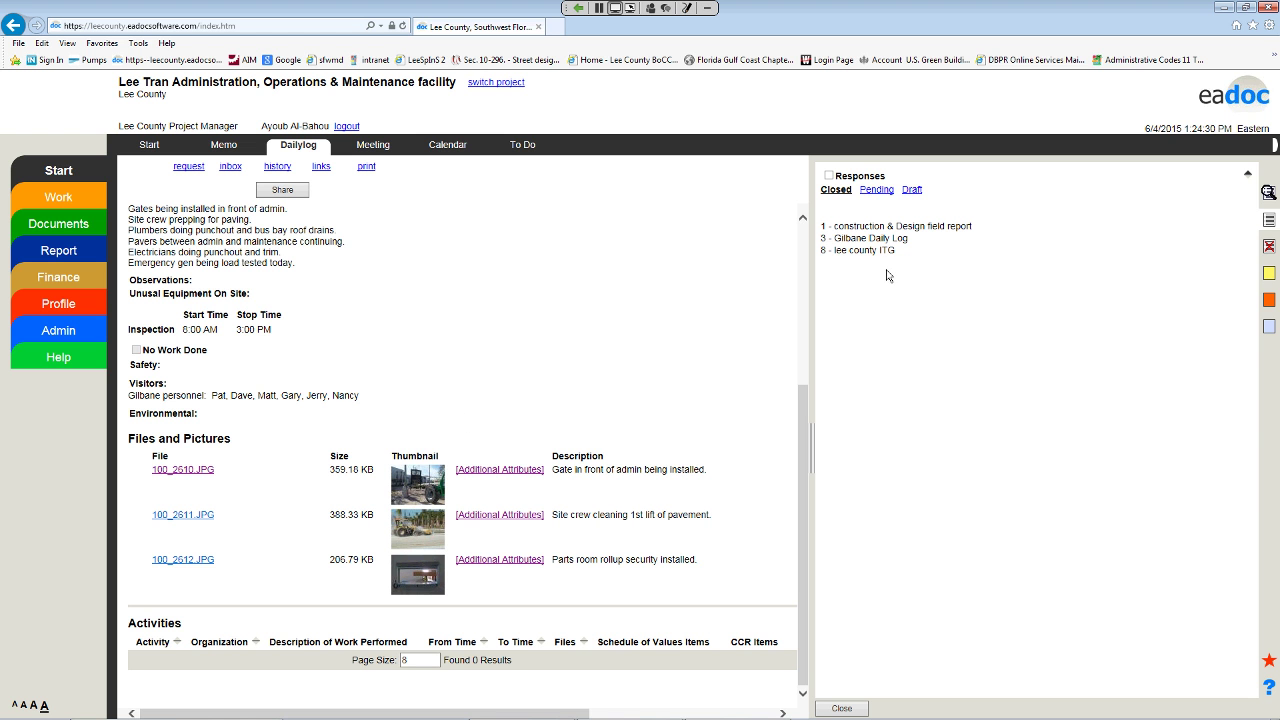
Step: Among the pending daily log requests, open Aecom Field Observation Report and review daily log 58 down to its pictures and descriptions
{"action": "left_click", "coordinate": [877, 190]}
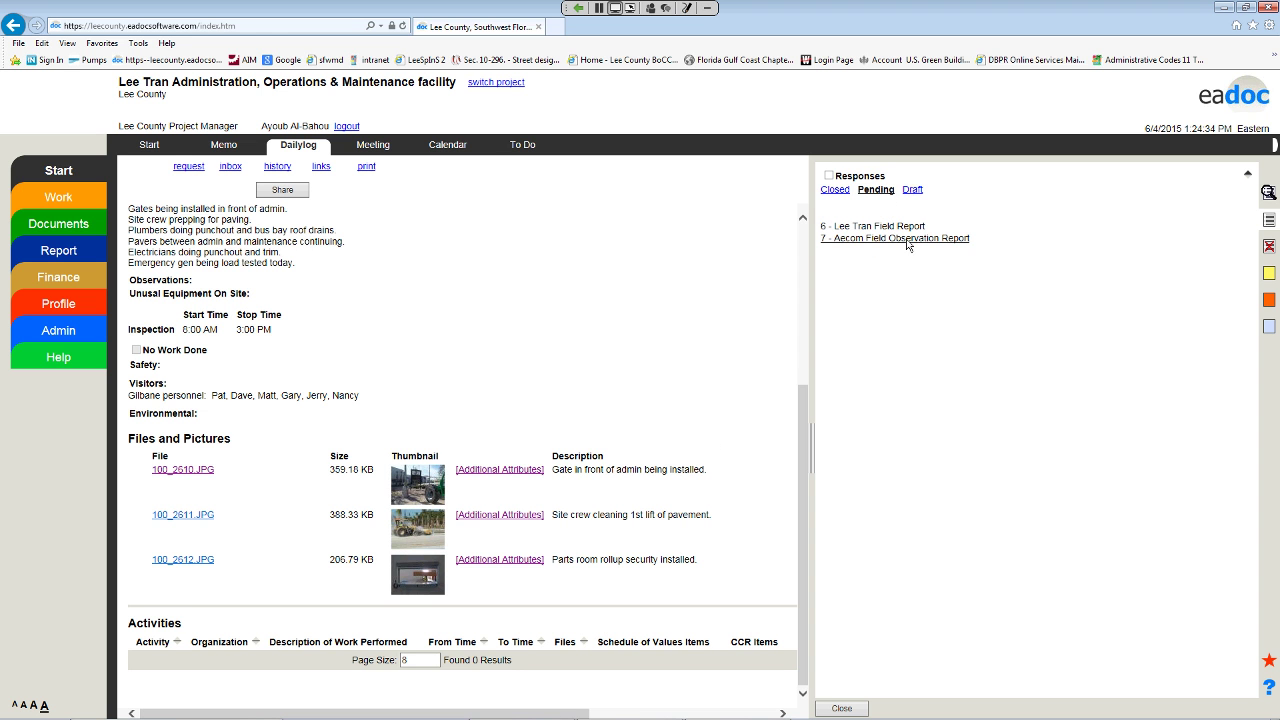
{"action": "left_click", "coordinate": [894, 240]}
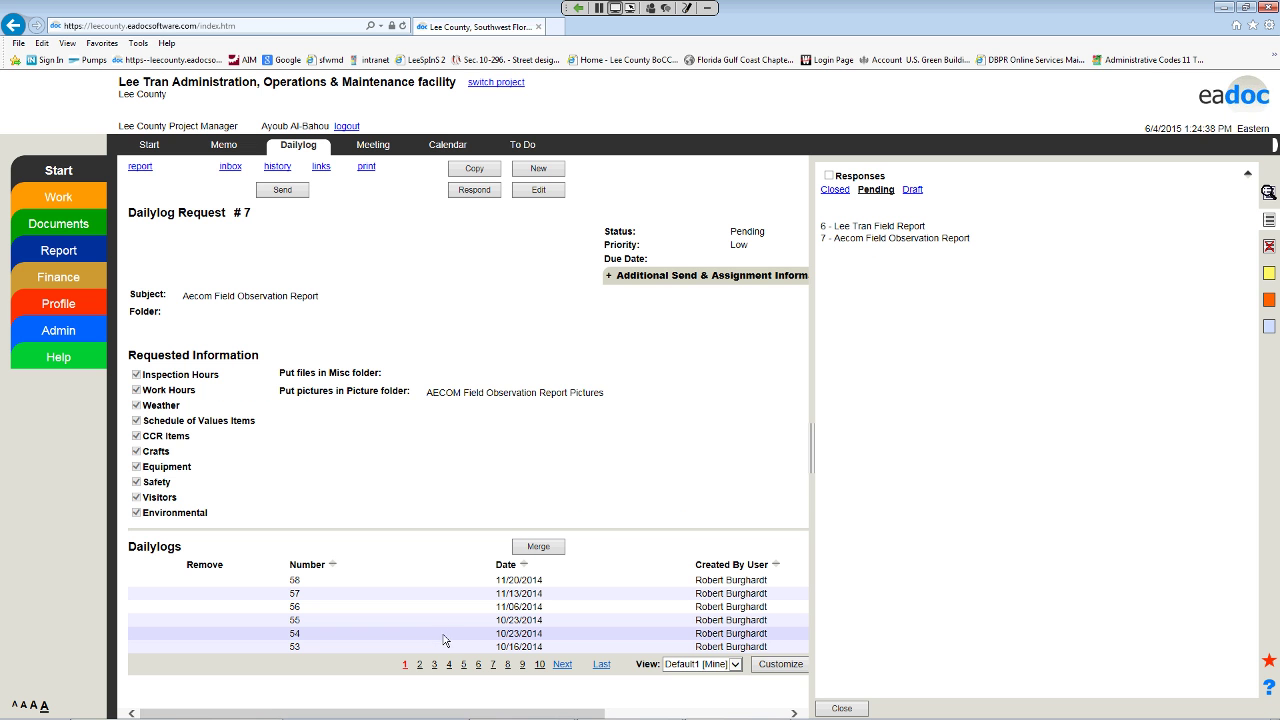
{"action": "left_click", "coordinate": [427, 587]}
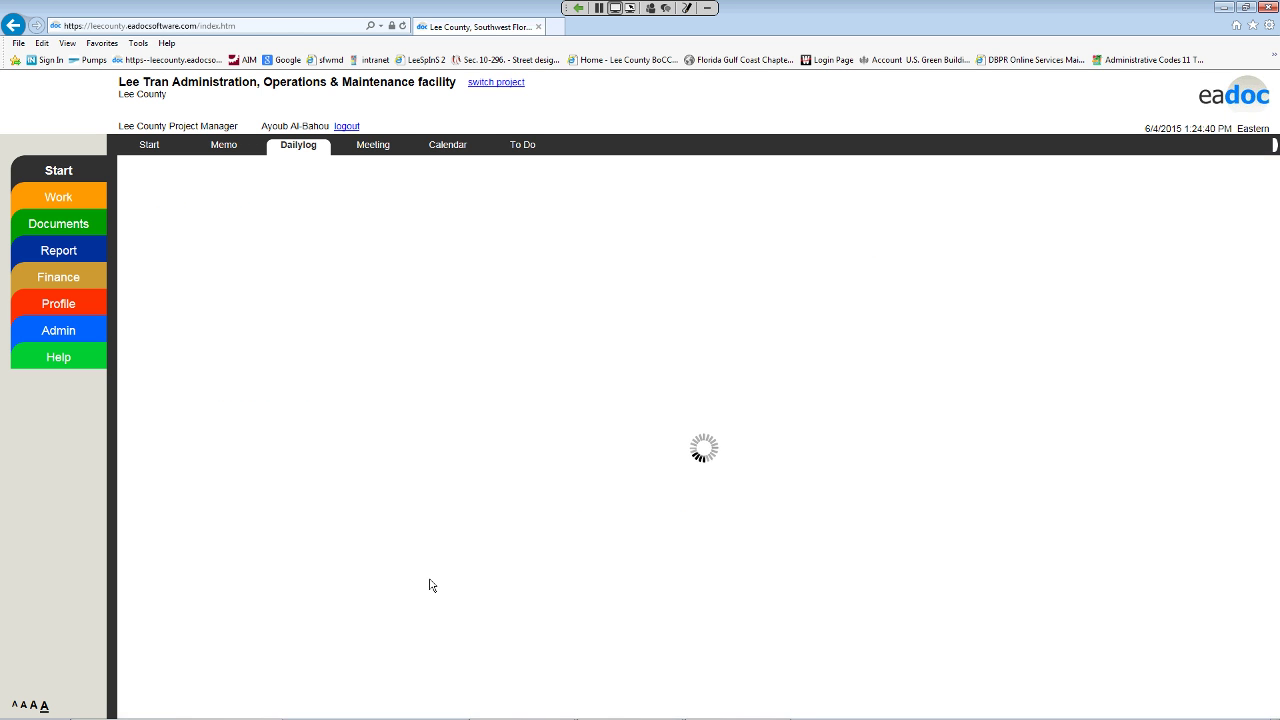
{"action": "scroll", "coordinate": [440, 585], "scroll_direction": "down", "scroll_amount": 3}
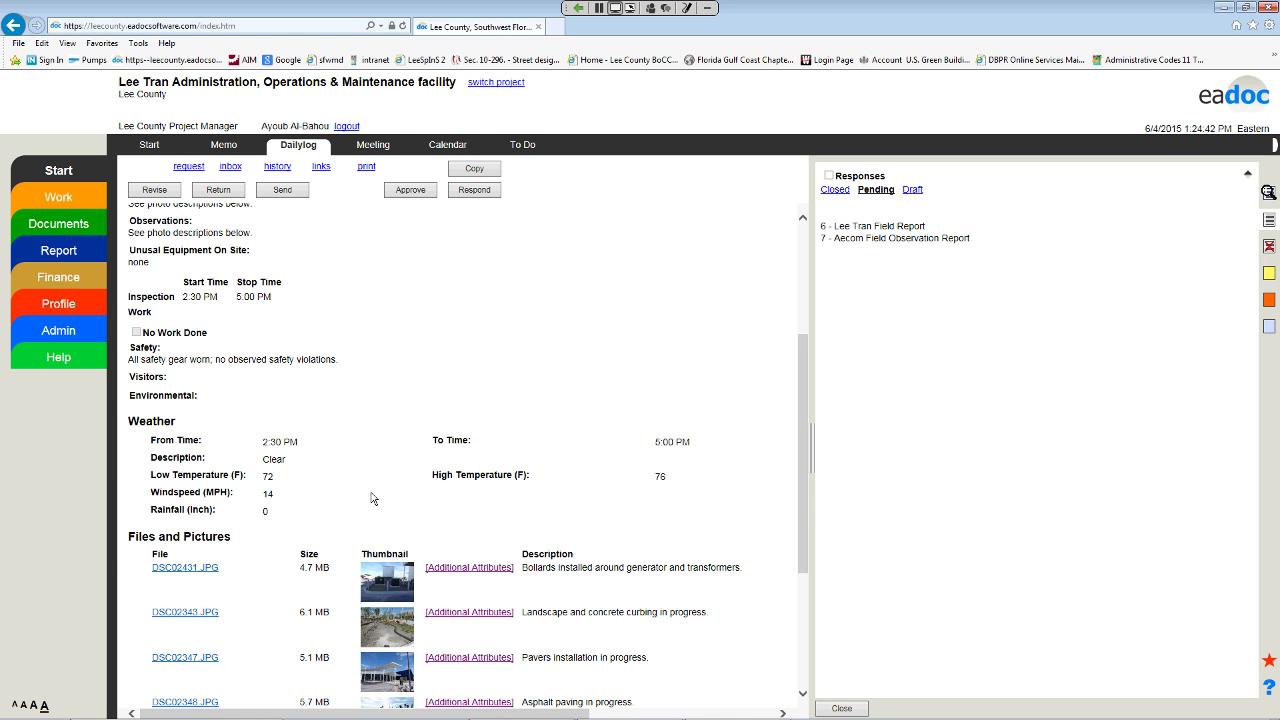
{"action": "scroll", "coordinate": [371, 498], "scroll_direction": "up", "scroll_amount": 3}
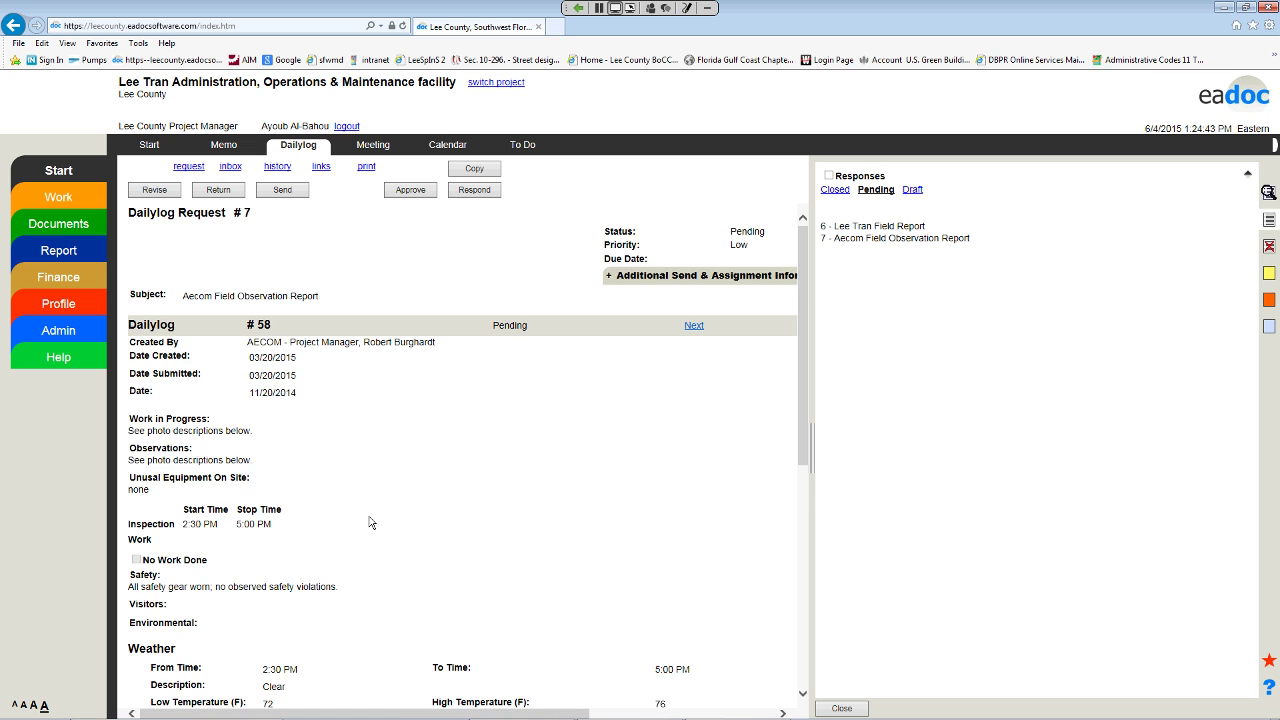
{"action": "scroll", "coordinate": [369, 522], "scroll_direction": "down", "scroll_amount": 3}
{"action": "scroll", "coordinate": [236, 479], "scroll_direction": "down", "scroll_amount": 1}
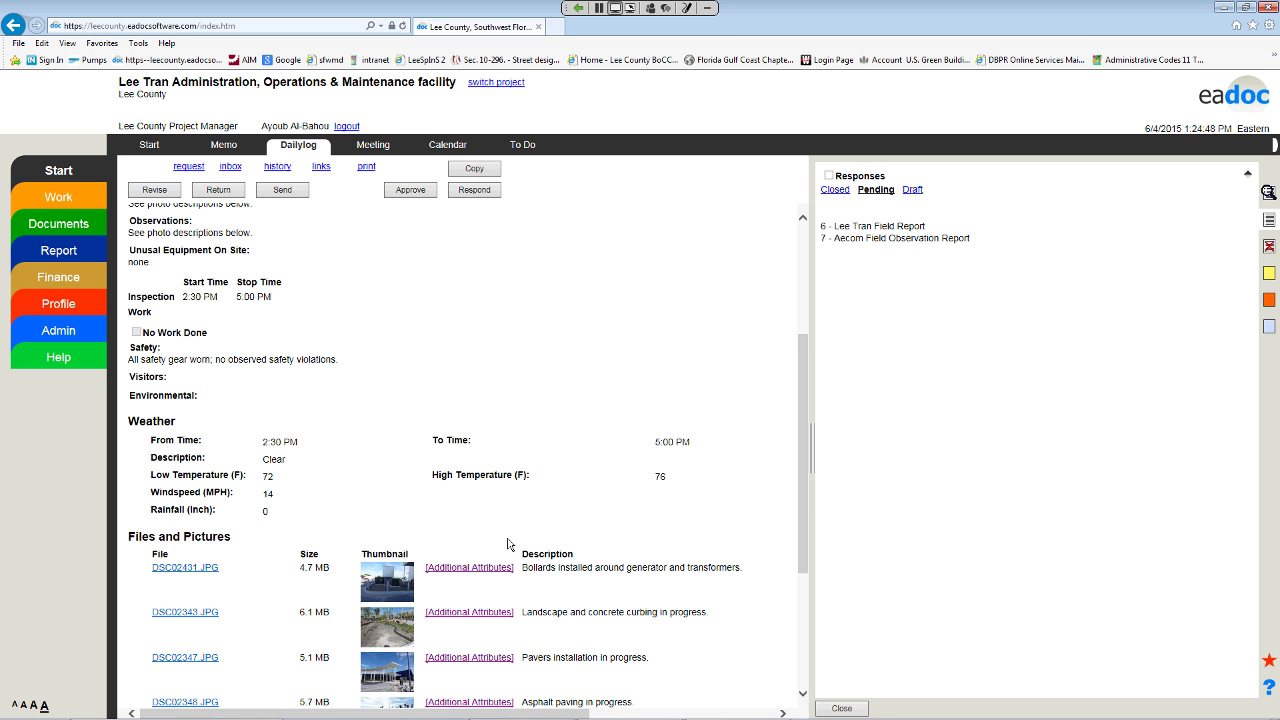
{"action": "scroll", "coordinate": [450, 542], "scroll_direction": "down", "scroll_amount": 3}
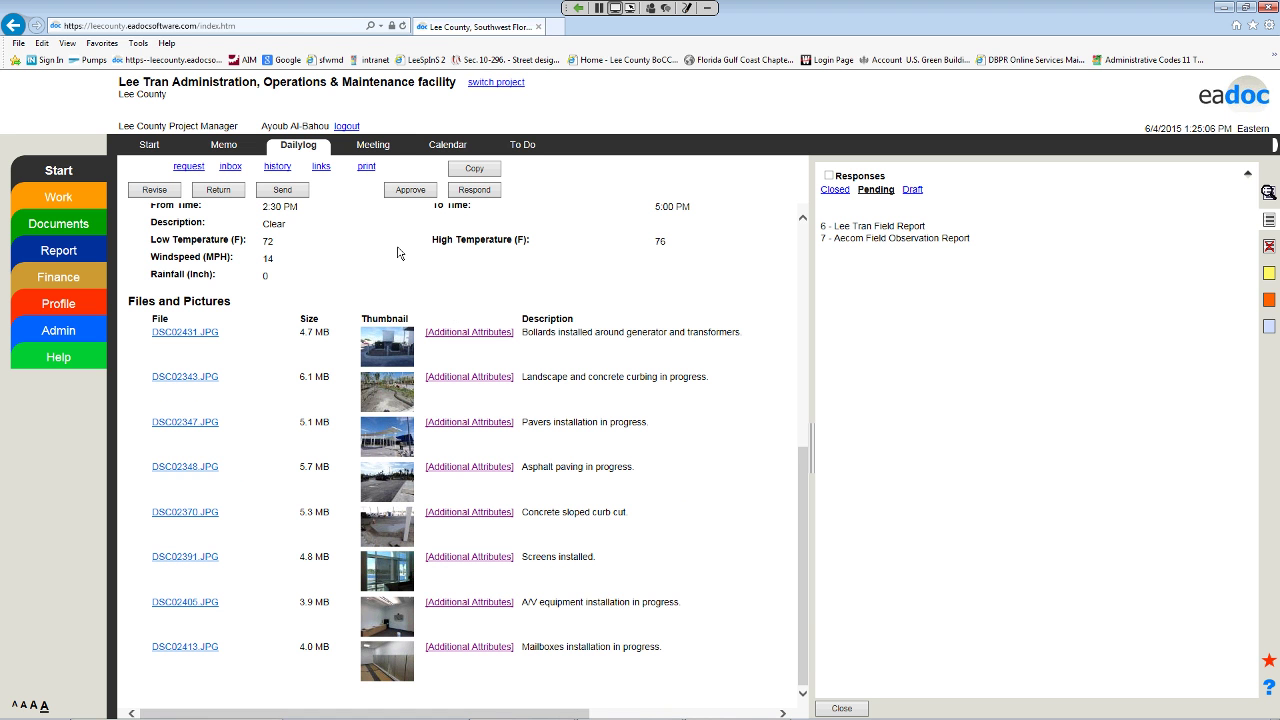
Step: Among the closed meetings, open the 01/02/2014 OAC Progress Meeting minutes and read the attendees and minutes items
{"action": "left_click", "coordinate": [375, 146]}
{"action": "left_click", "coordinate": [843, 194]}
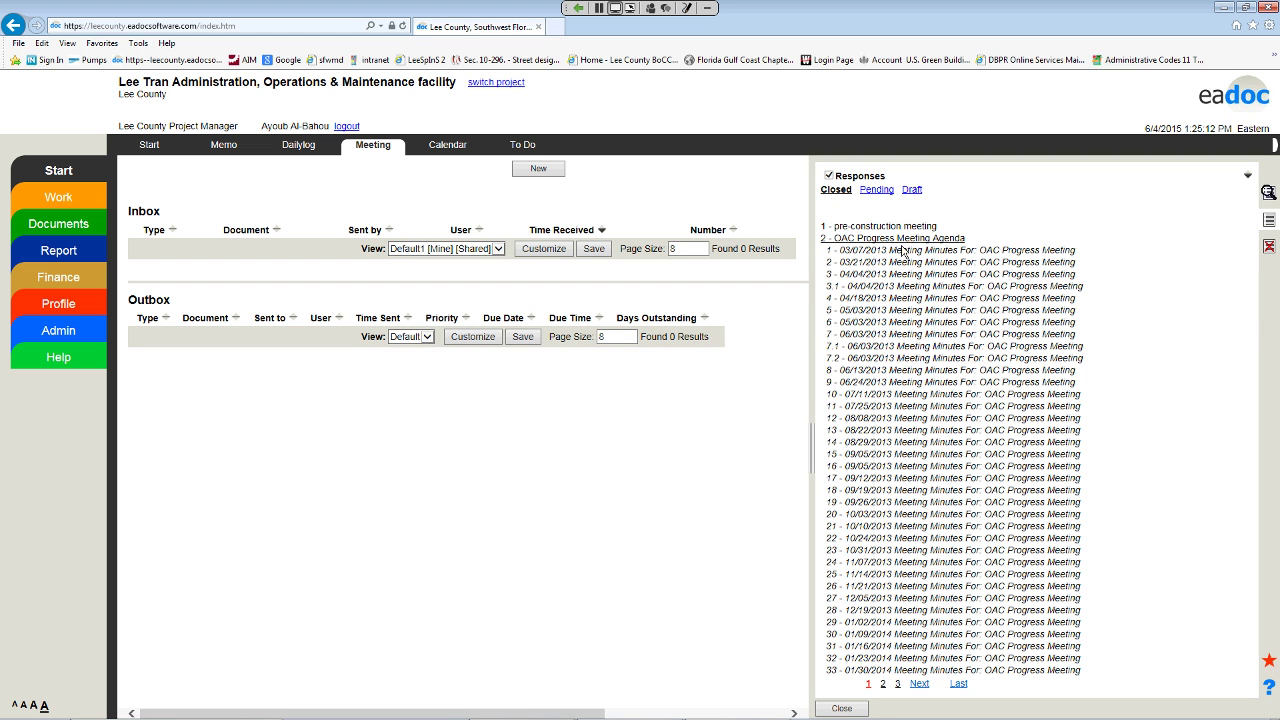
{"action": "left_click", "coordinate": [948, 626]}
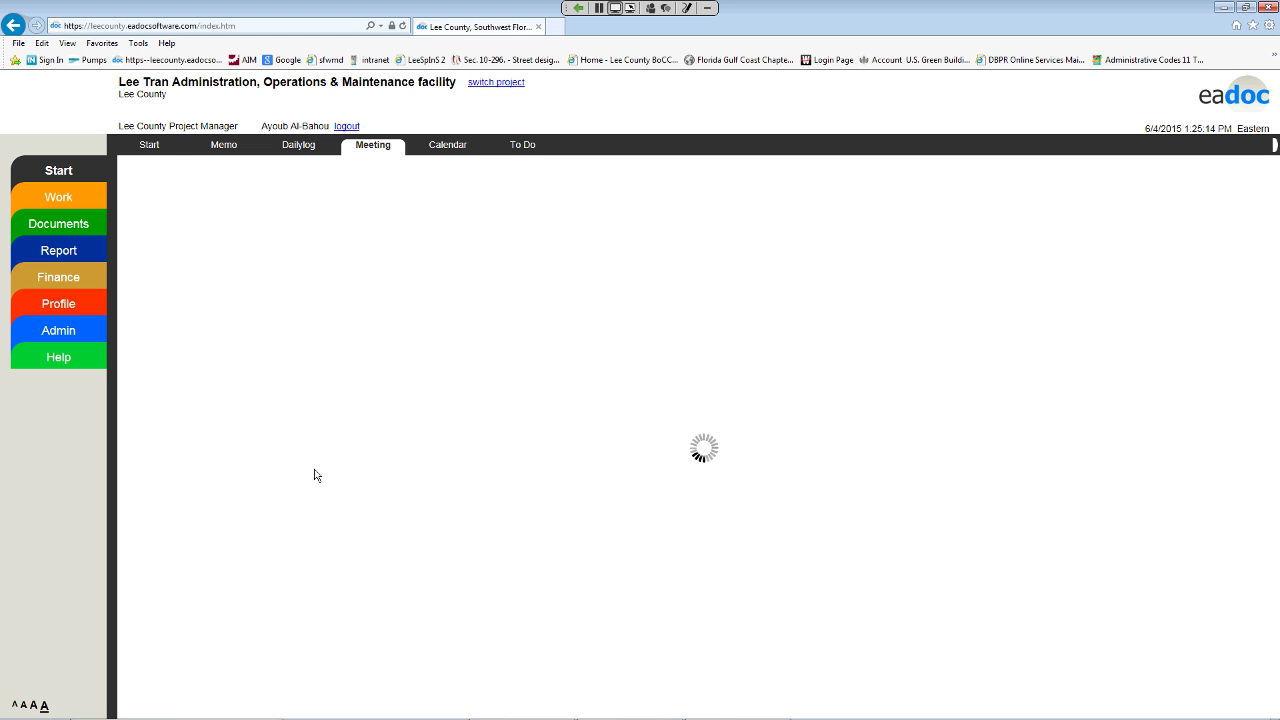
{"action": "scroll", "coordinate": [466, 566], "scroll_direction": "down", "scroll_amount": 3}
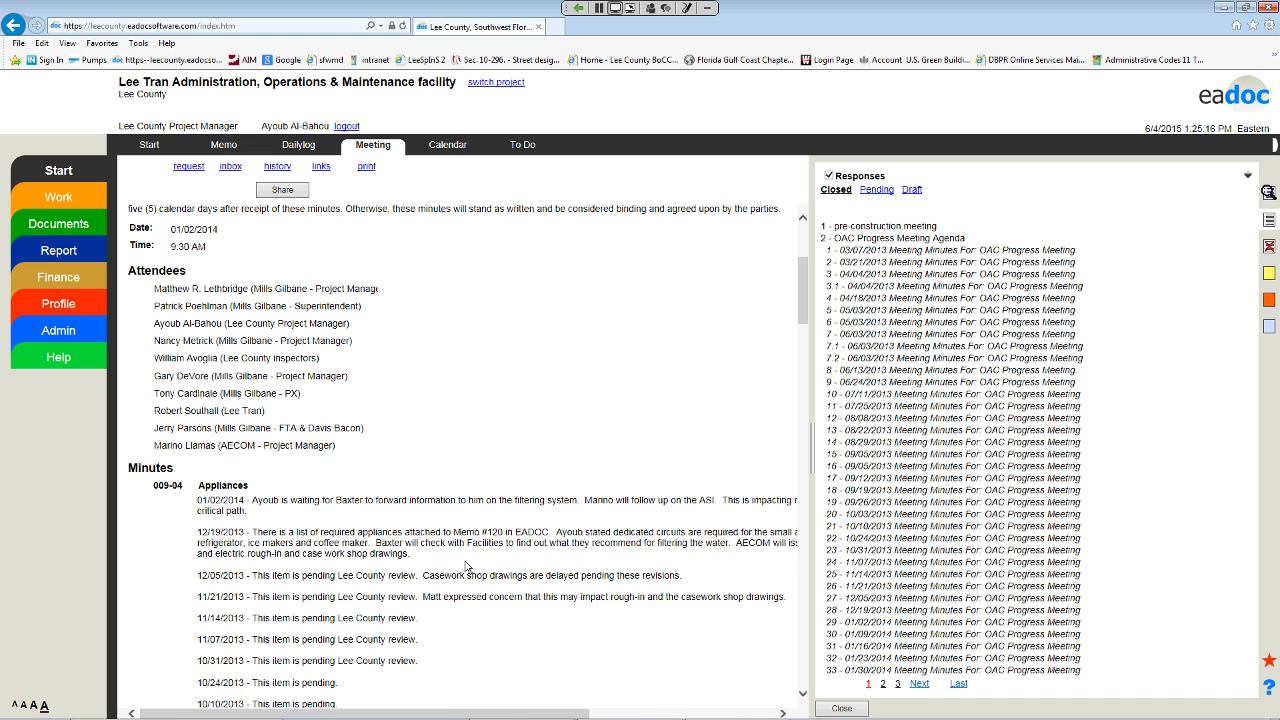
{"action": "scroll", "coordinate": [466, 567], "scroll_direction": "down", "scroll_amount": 3}
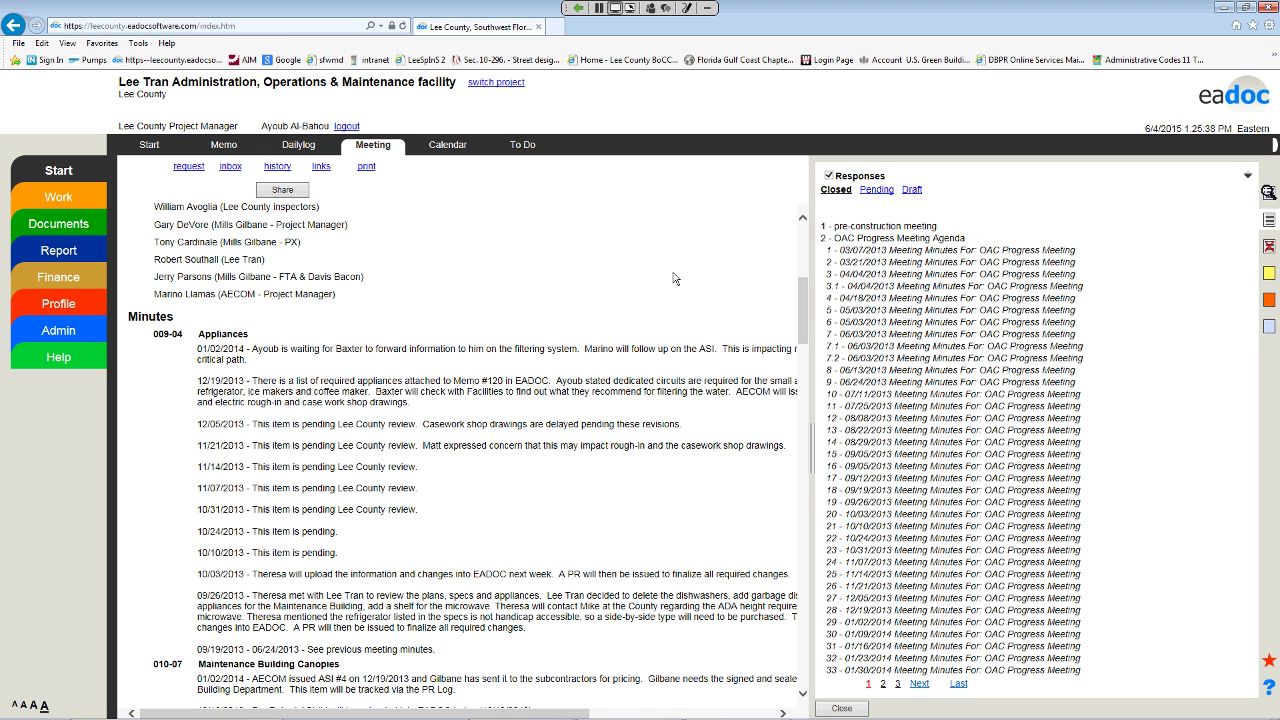
Step: Check the project calendar for the month's events and return to the project's start page
{"action": "left_click", "coordinate": [446, 148]}
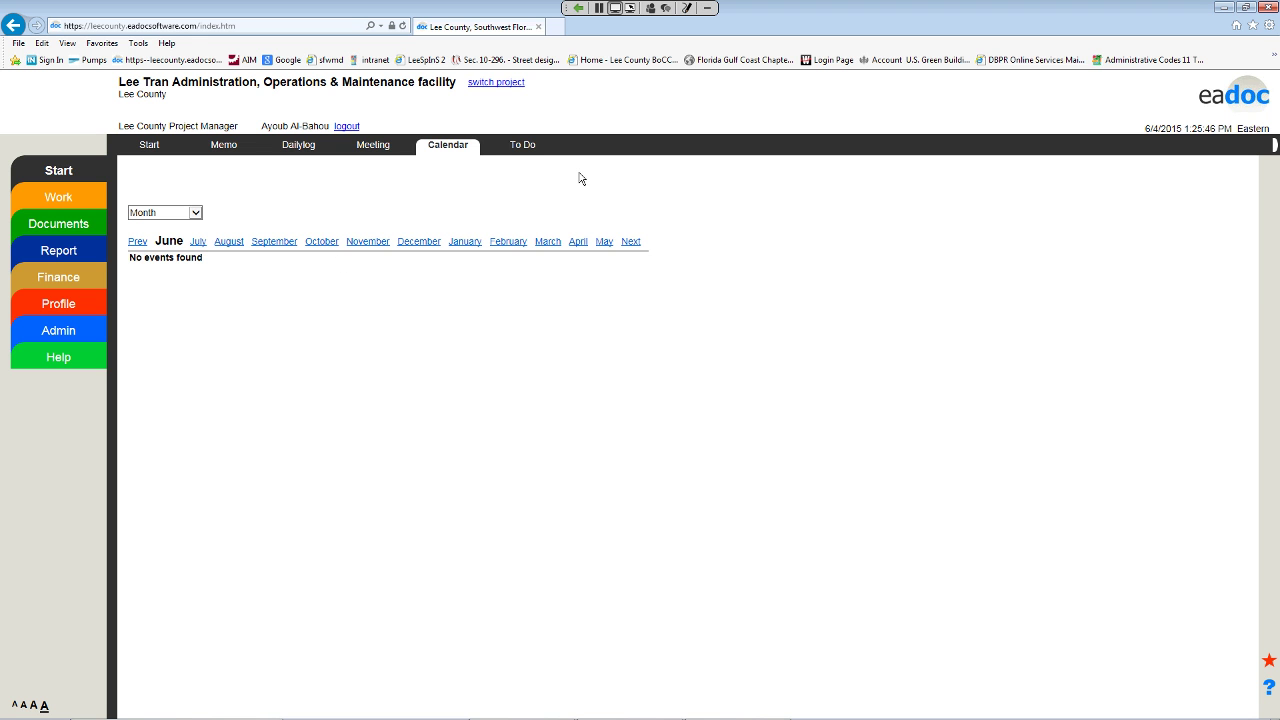
{"action": "left_click", "coordinate": [152, 148]}
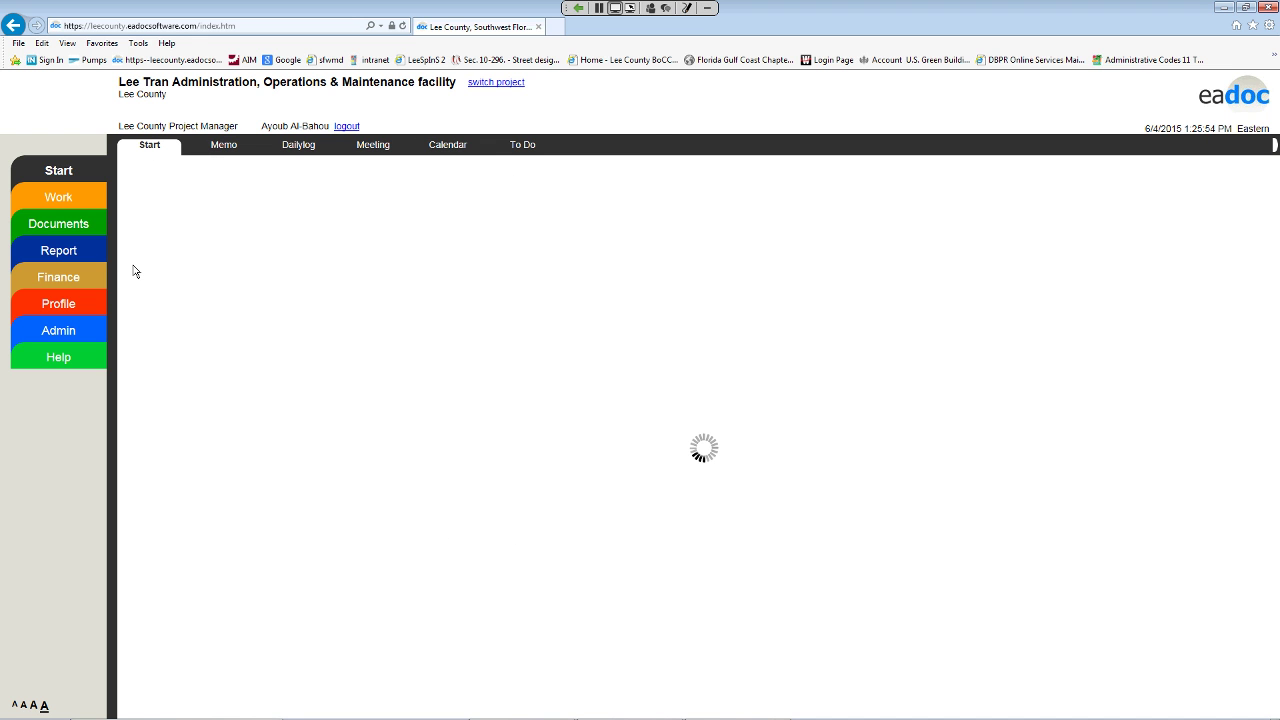
Step: Among the closed RFIs, open RFI 19, Sloped Maintenance Bay Slabs, and widen its detail pane to read the request
{"action": "left_click", "coordinate": [75, 197]}
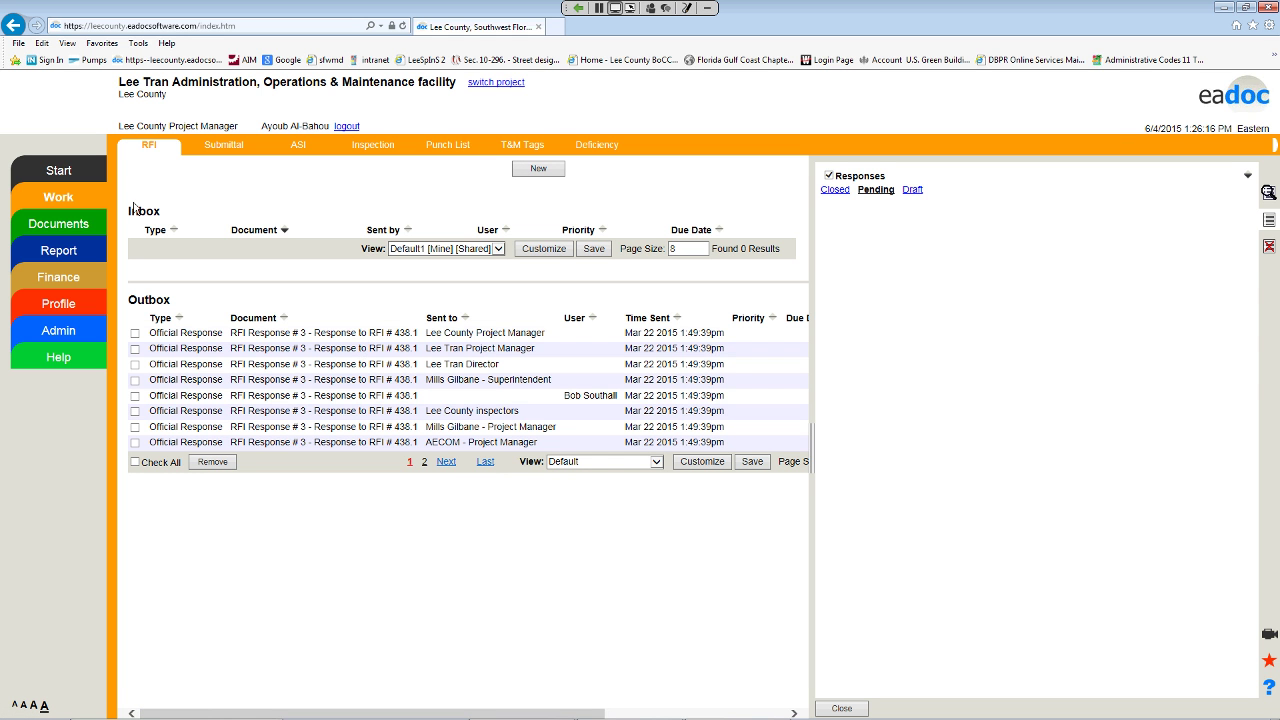
{"action": "left_click", "coordinate": [834, 190]}
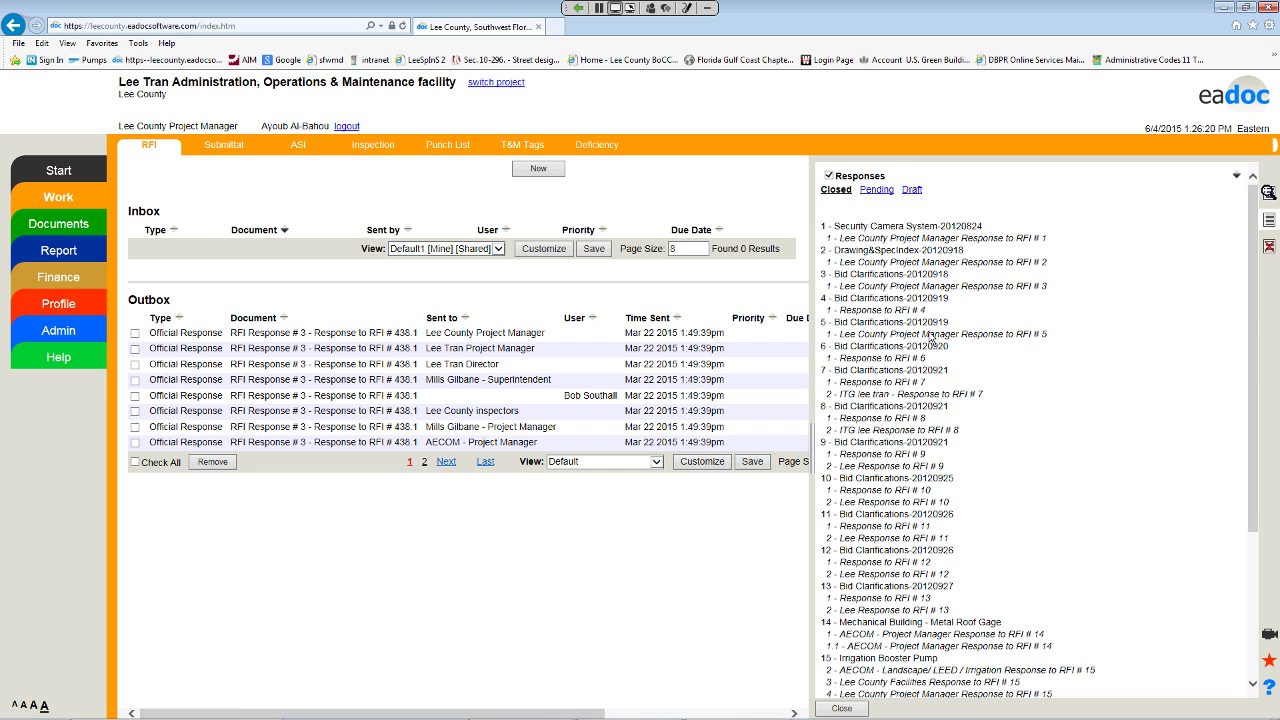
{"action": "scroll", "coordinate": [957, 420], "scroll_direction": "down", "scroll_amount": 3}
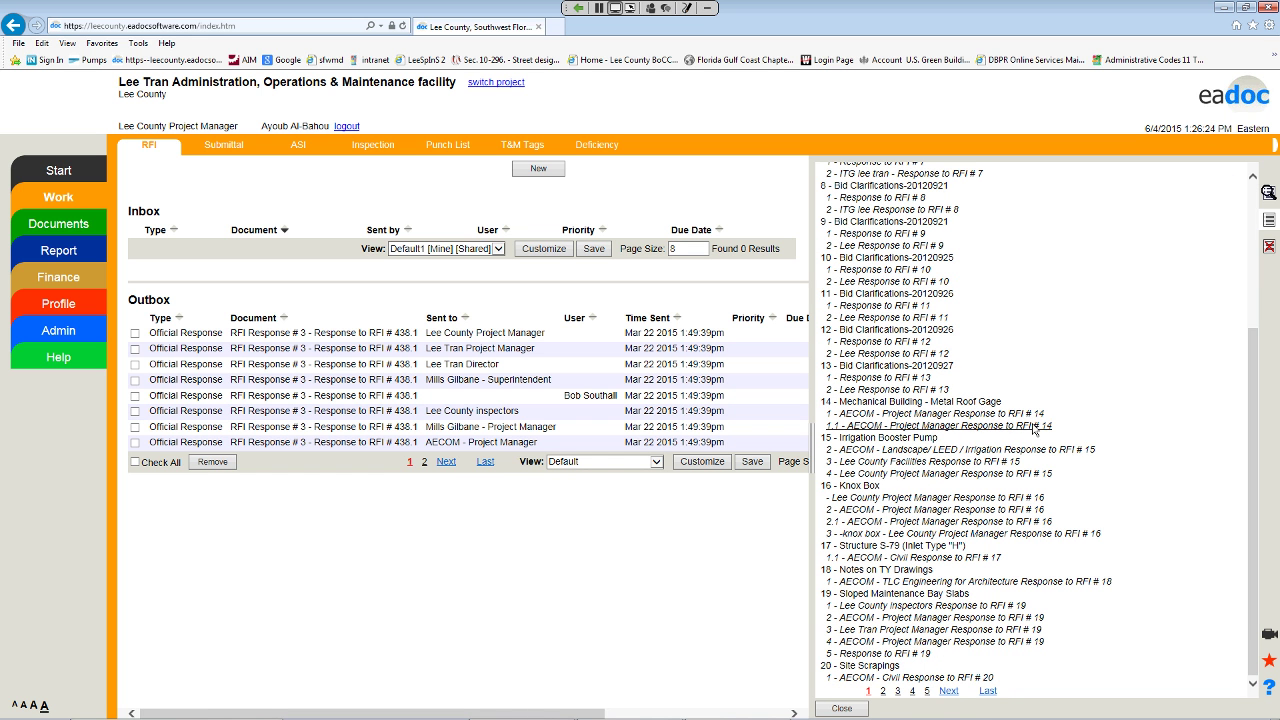
{"action": "scroll", "coordinate": [1034, 429], "scroll_direction": "up", "scroll_amount": 3}
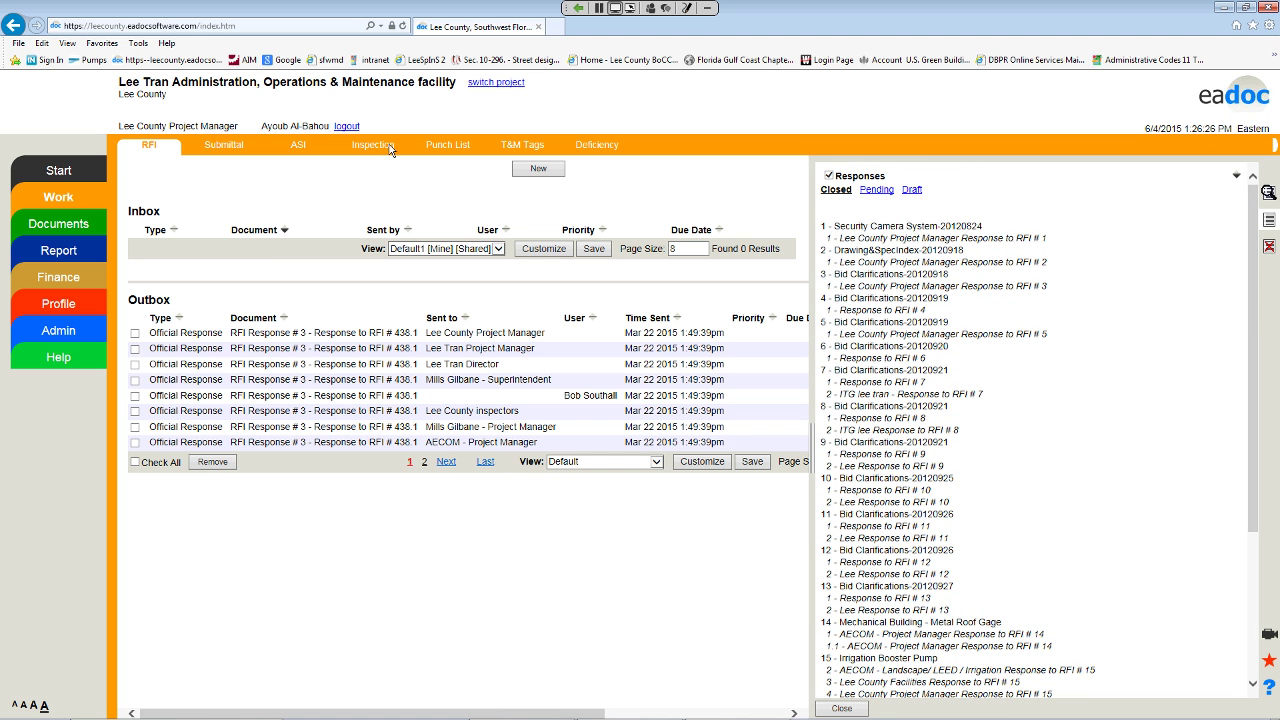
{"action": "scroll", "coordinate": [928, 405], "scroll_direction": "down", "scroll_amount": 3}
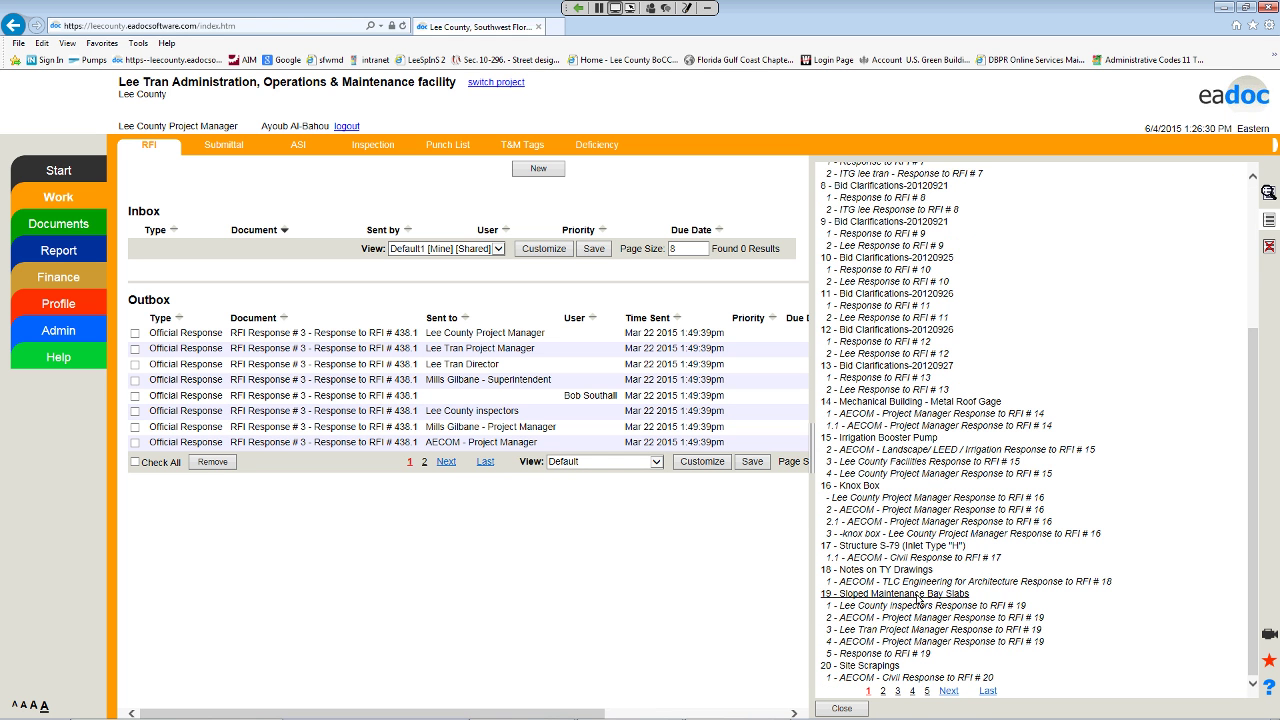
{"action": "left_click", "coordinate": [918, 595]}
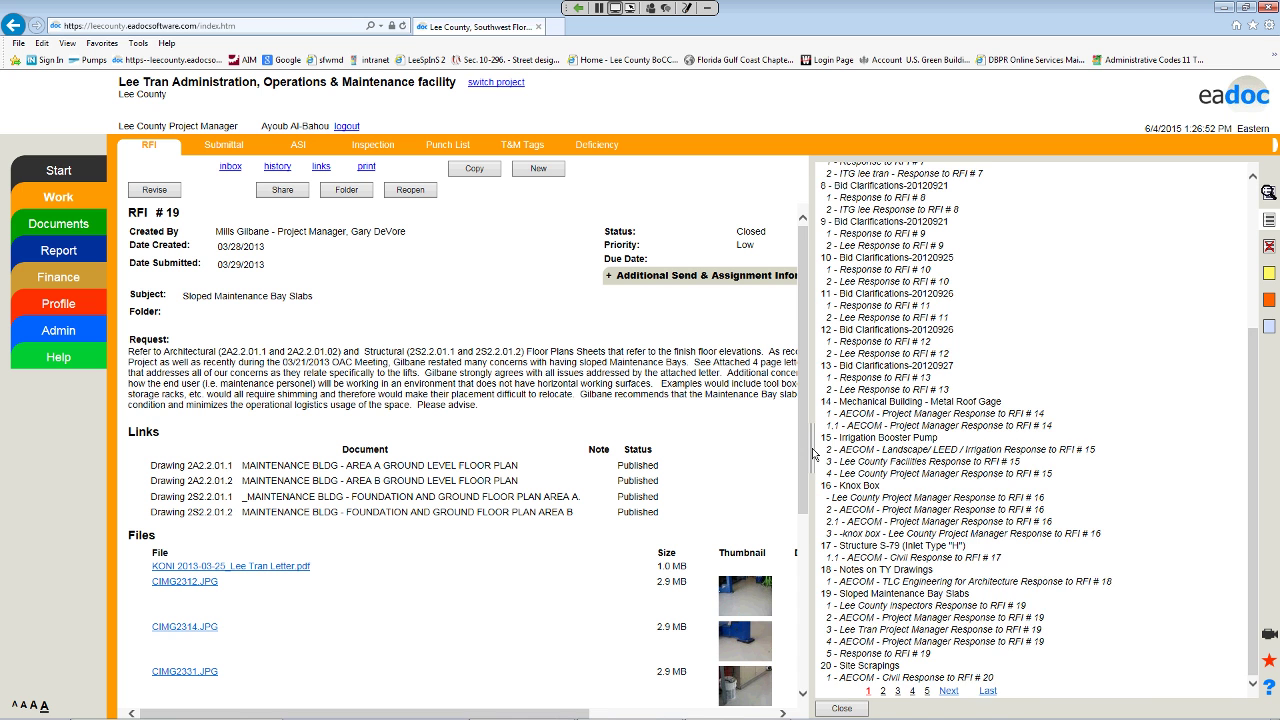
{"action": "left_click_drag", "start_coordinate": [814, 452], "coordinate": [970, 452]}
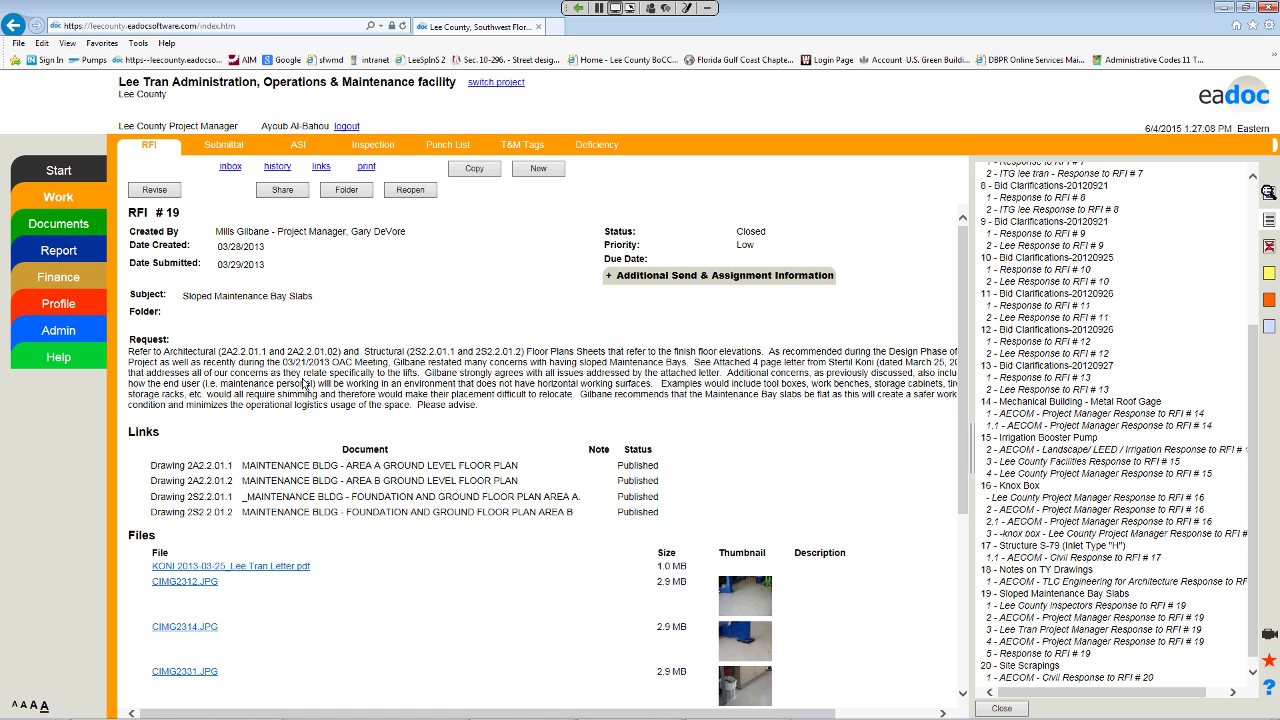
Step: From the RFI's links, open revision 3 of drawing 2A2.2.01.1, view its floor plan PDF, and close the viewer
{"action": "left_click", "coordinate": [213, 469]}
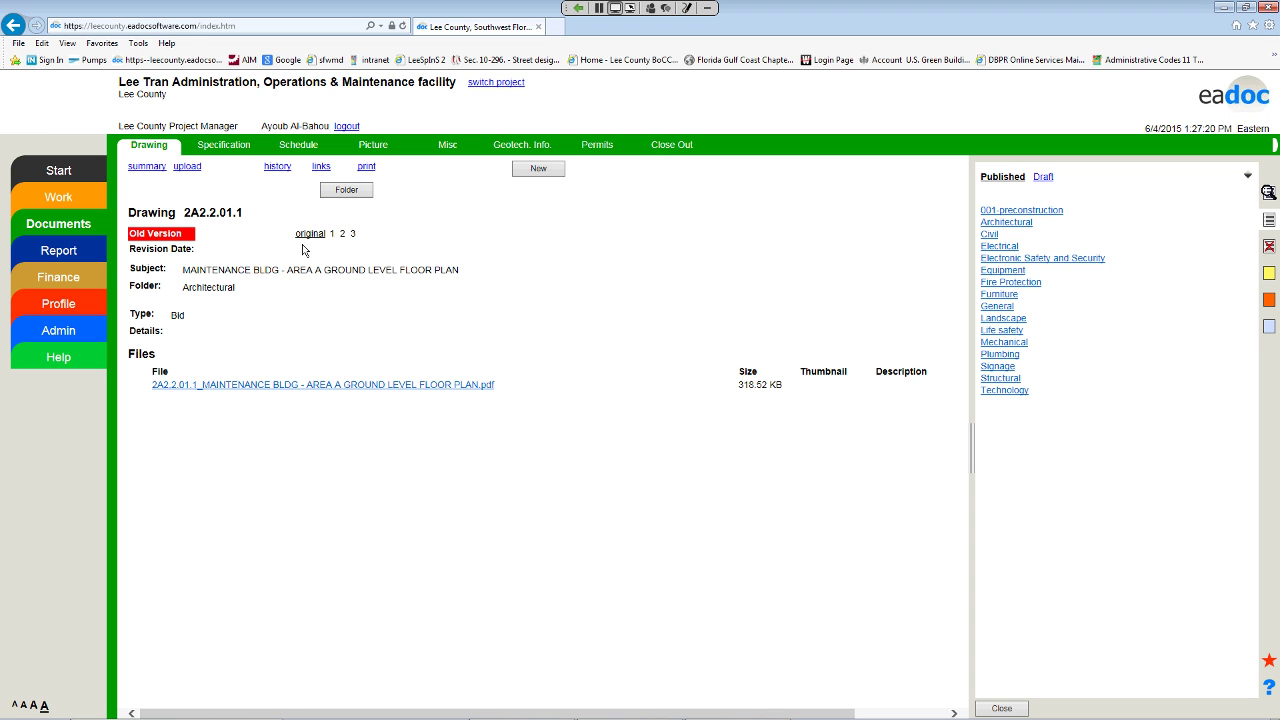
{"action": "left_click", "coordinate": [353, 235]}
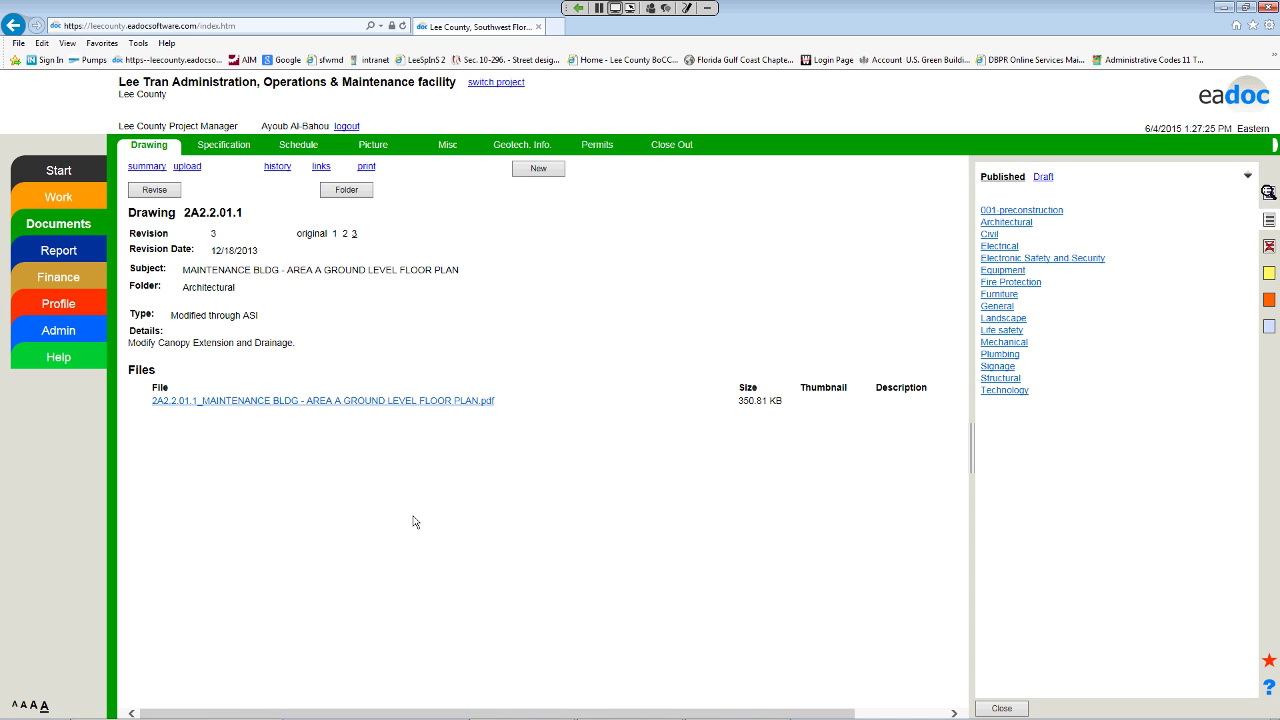
{"action": "left_click", "coordinate": [451, 401]}
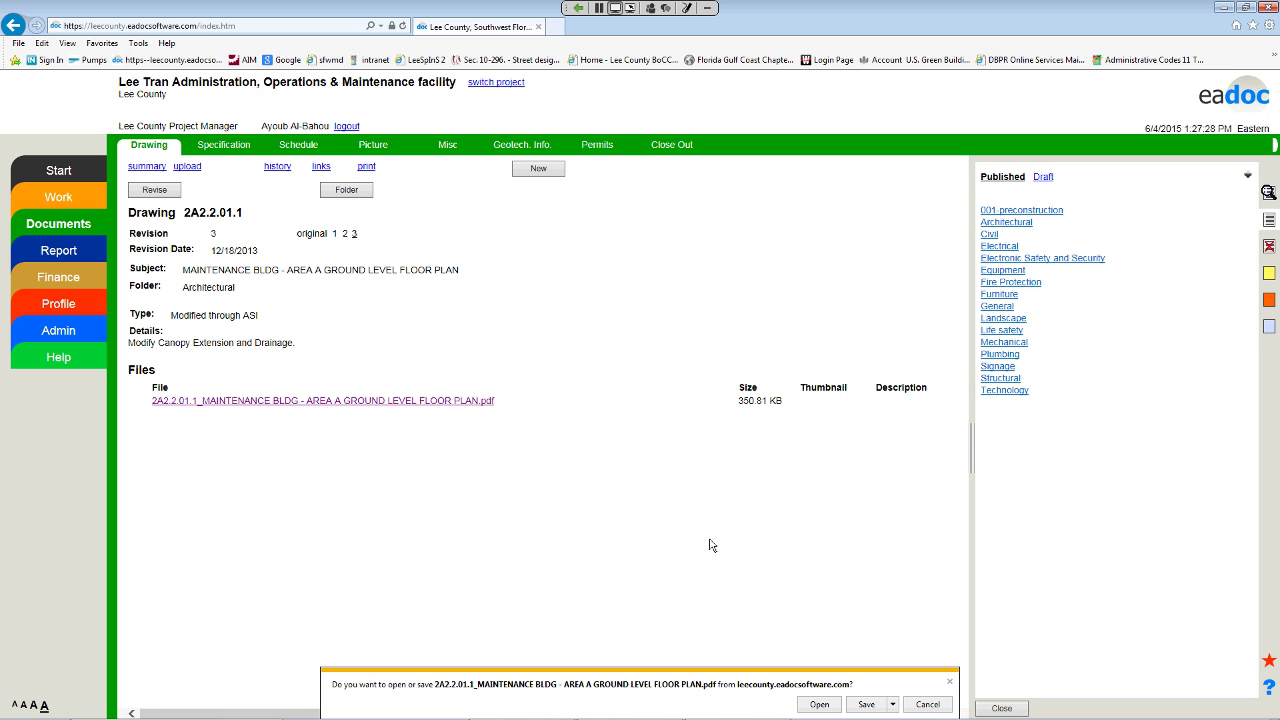
{"action": "left_click", "coordinate": [819, 705]}
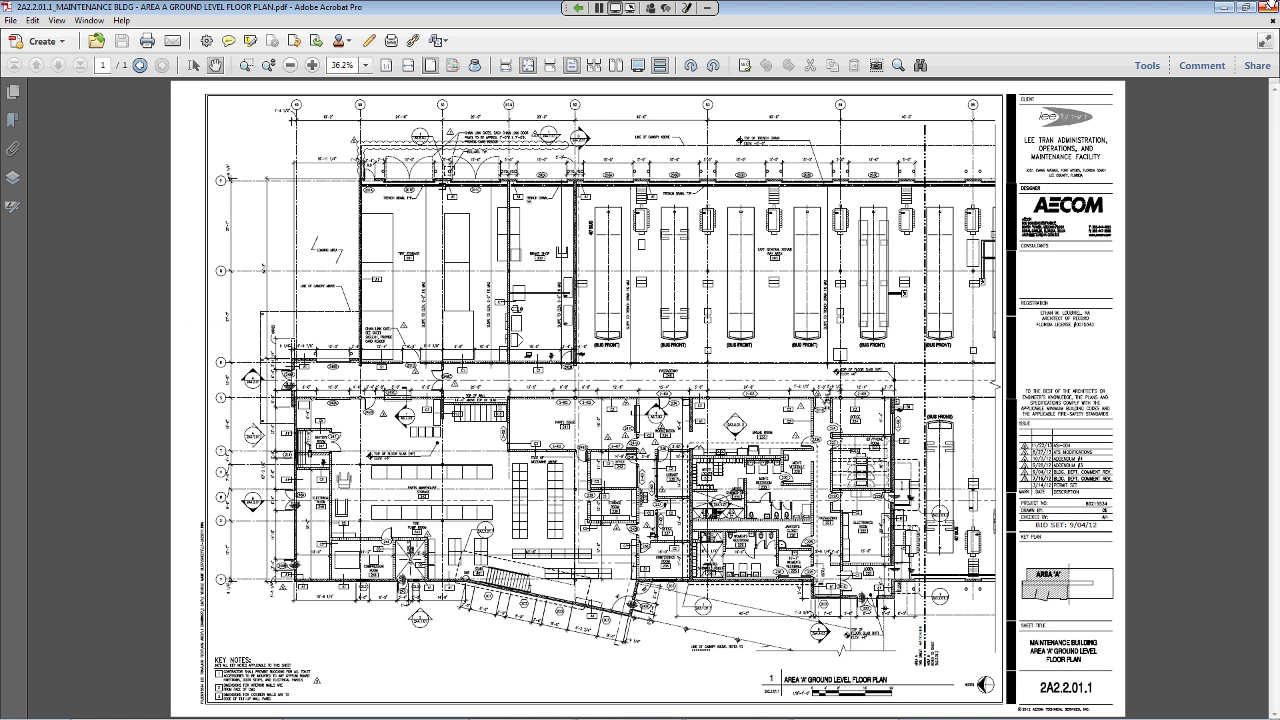
{"action": "left_click", "coordinate": [1272, 6]}
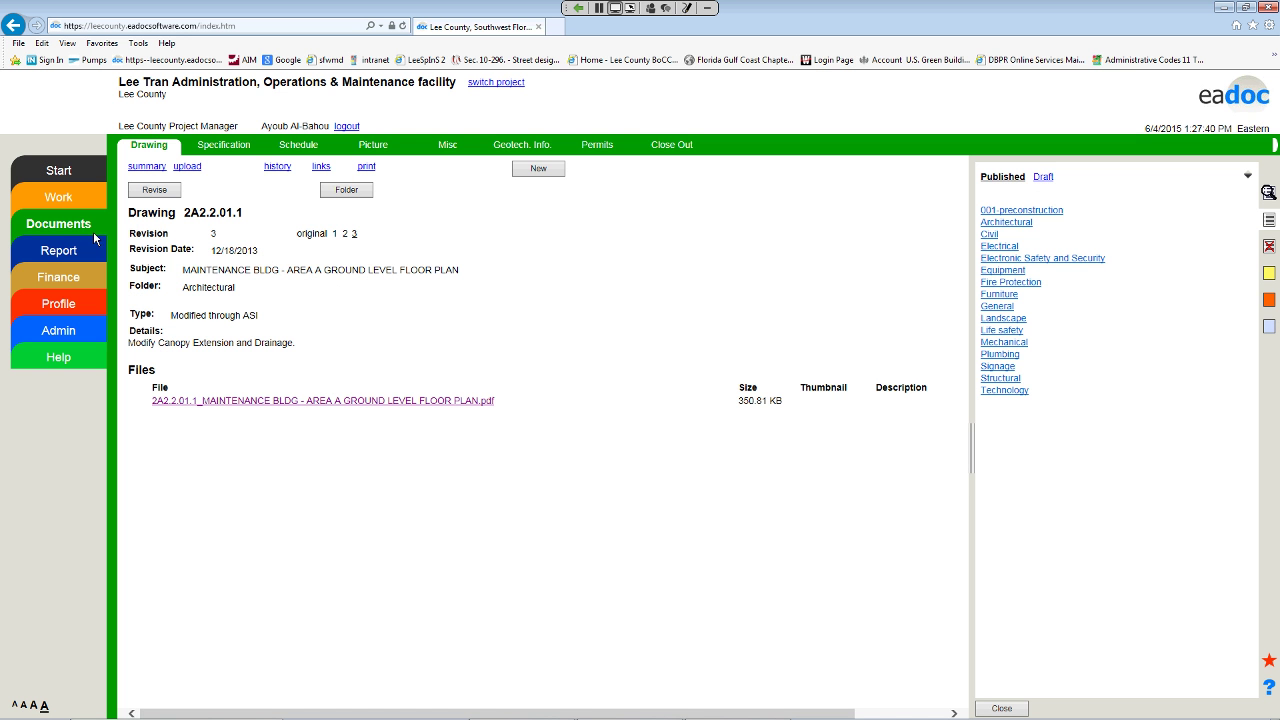
Step: Return to RFI 19 and review its linked drawings, attached files and responses
{"action": "left_click", "coordinate": [90, 197]}
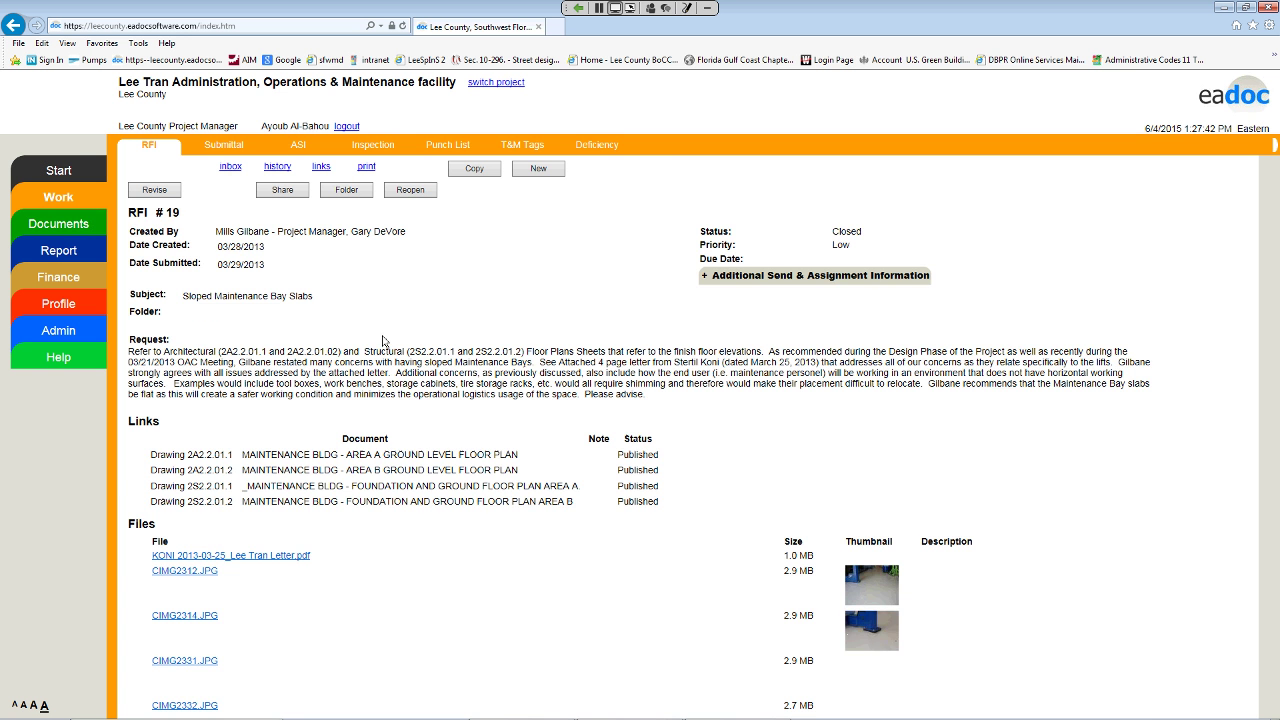
{"action": "scroll", "coordinate": [451, 562], "scroll_direction": "down", "scroll_amount": 2}
{"action": "scroll", "coordinate": [451, 562], "scroll_direction": "down", "scroll_amount": 3}
{"action": "scroll", "coordinate": [451, 562], "scroll_direction": "up", "scroll_amount": 2}
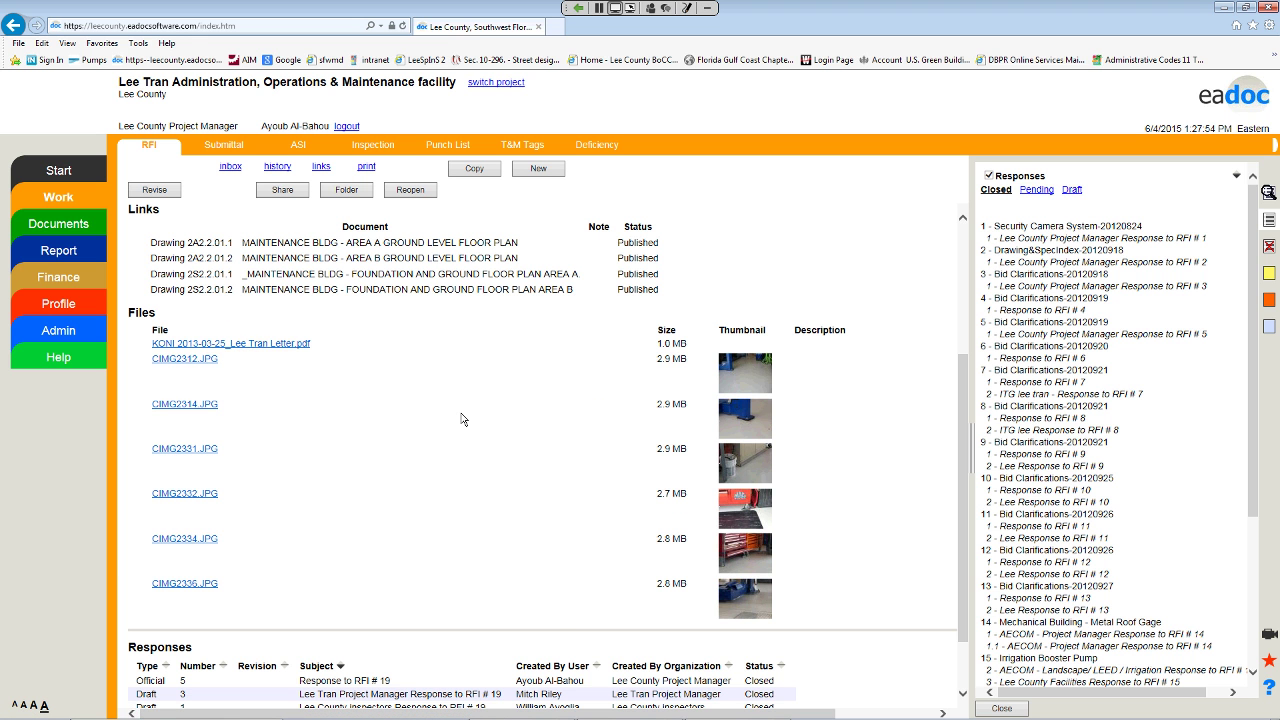
{"action": "scroll", "coordinate": [462, 419], "scroll_direction": "down", "scroll_amount": 2}
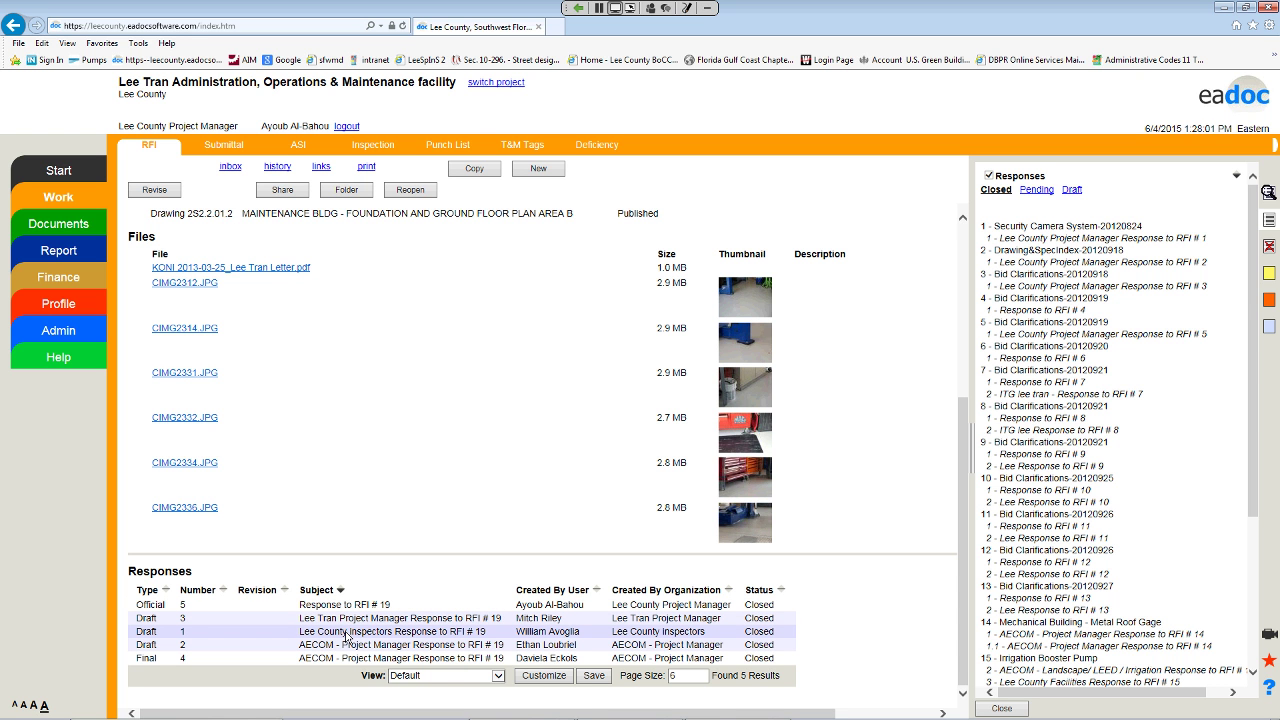
Step: Open the history of RFI 19, trace its upload, submission and forwarding entries, and return to the RFI
{"action": "left_click", "coordinate": [285, 168]}
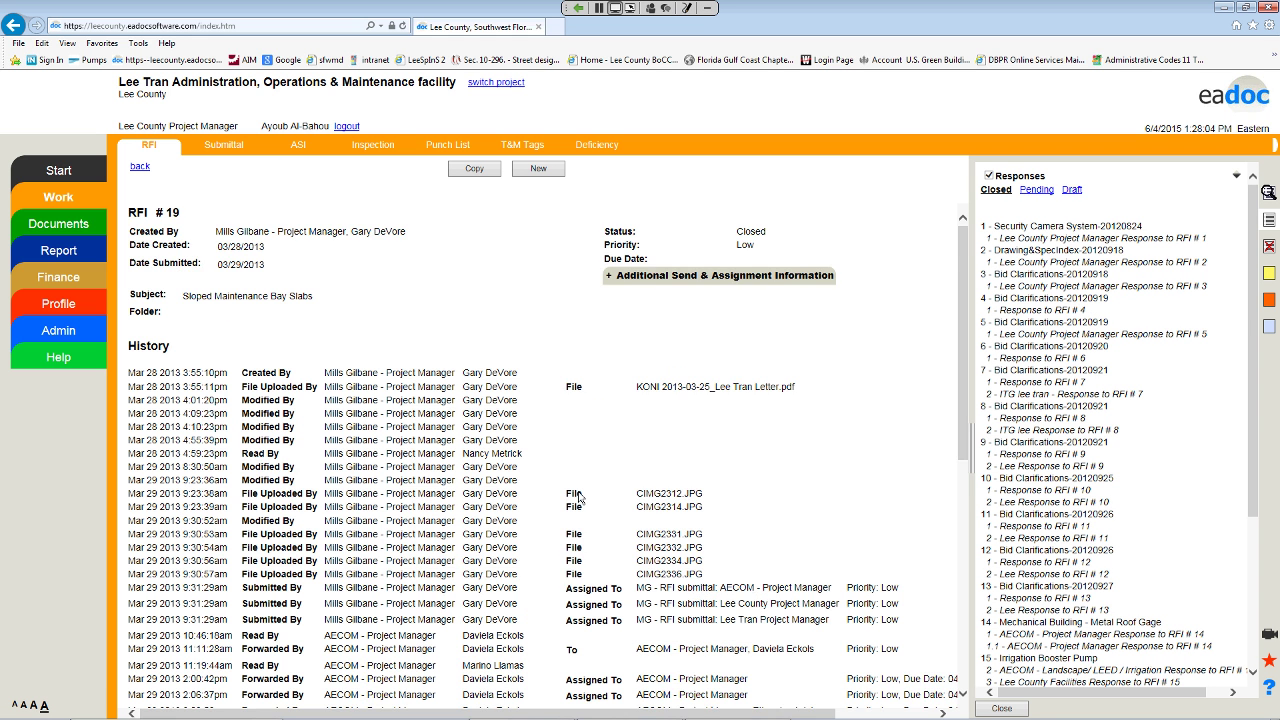
{"action": "scroll", "coordinate": [578, 495], "scroll_direction": "down", "scroll_amount": 2}
{"action": "scroll", "coordinate": [530, 368], "scroll_direction": "down", "scroll_amount": 1}
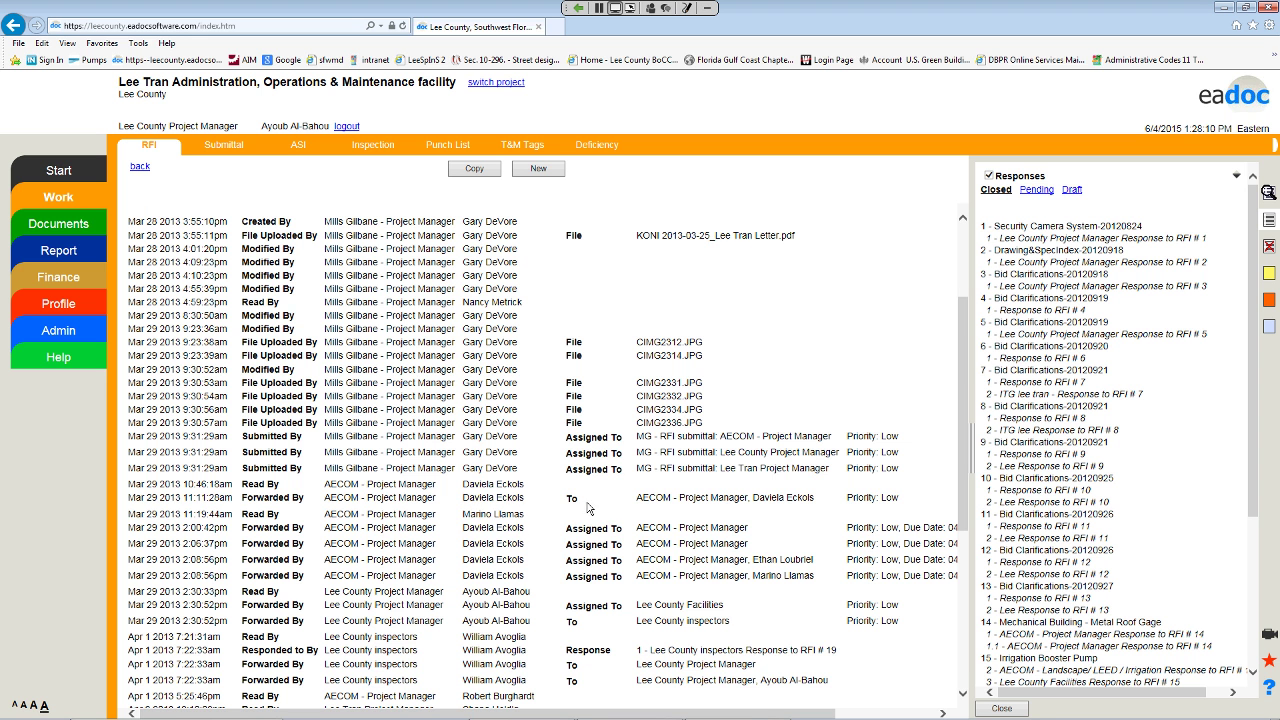
{"action": "scroll", "coordinate": [660, 500], "scroll_direction": "down", "scroll_amount": 2}
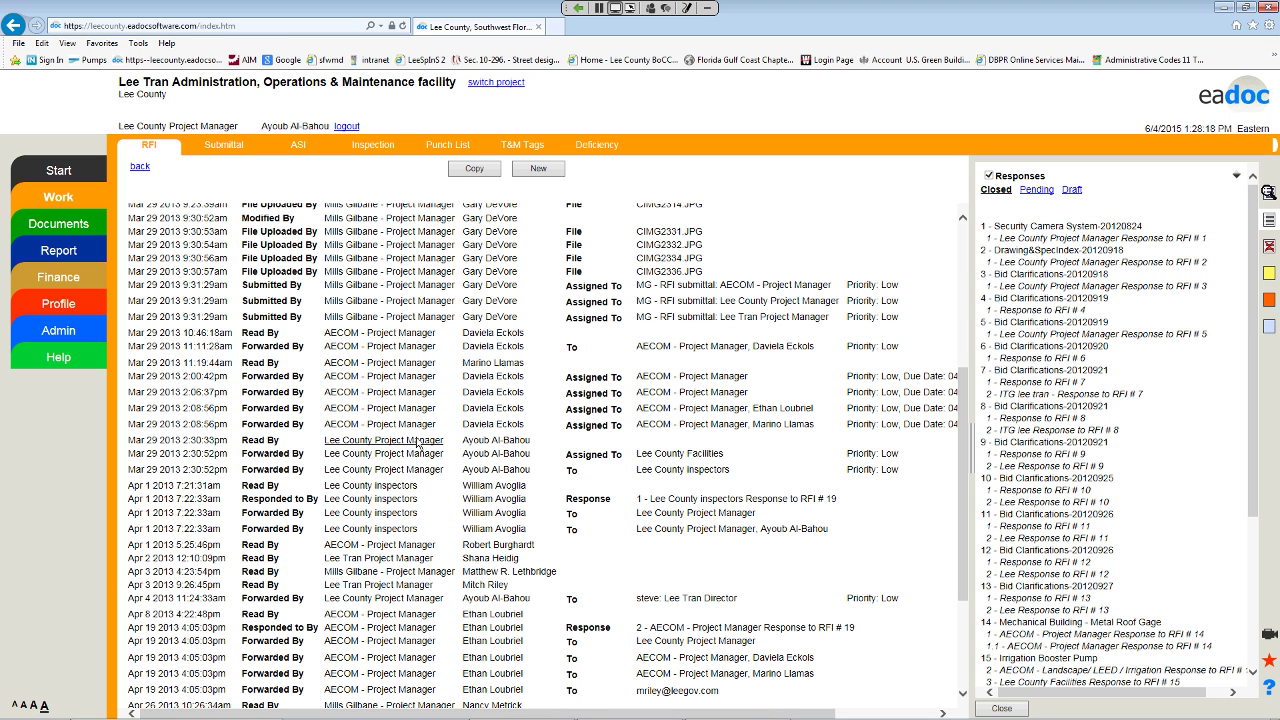
{"action": "left_click", "coordinate": [141, 167]}
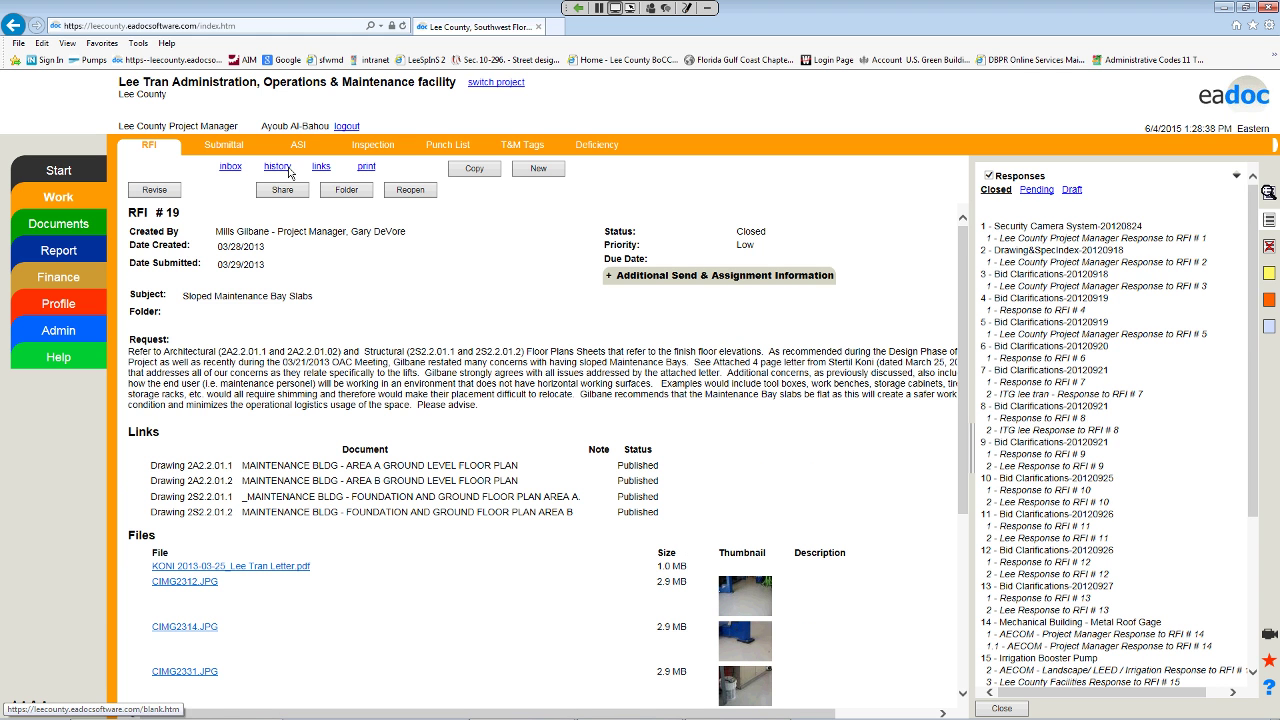
Step: Reopen the RFI's history and read through to the official response and closing entries, then return to its responses list
{"action": "scroll", "coordinate": [146, 397], "scroll_direction": "down", "scroll_amount": 4}
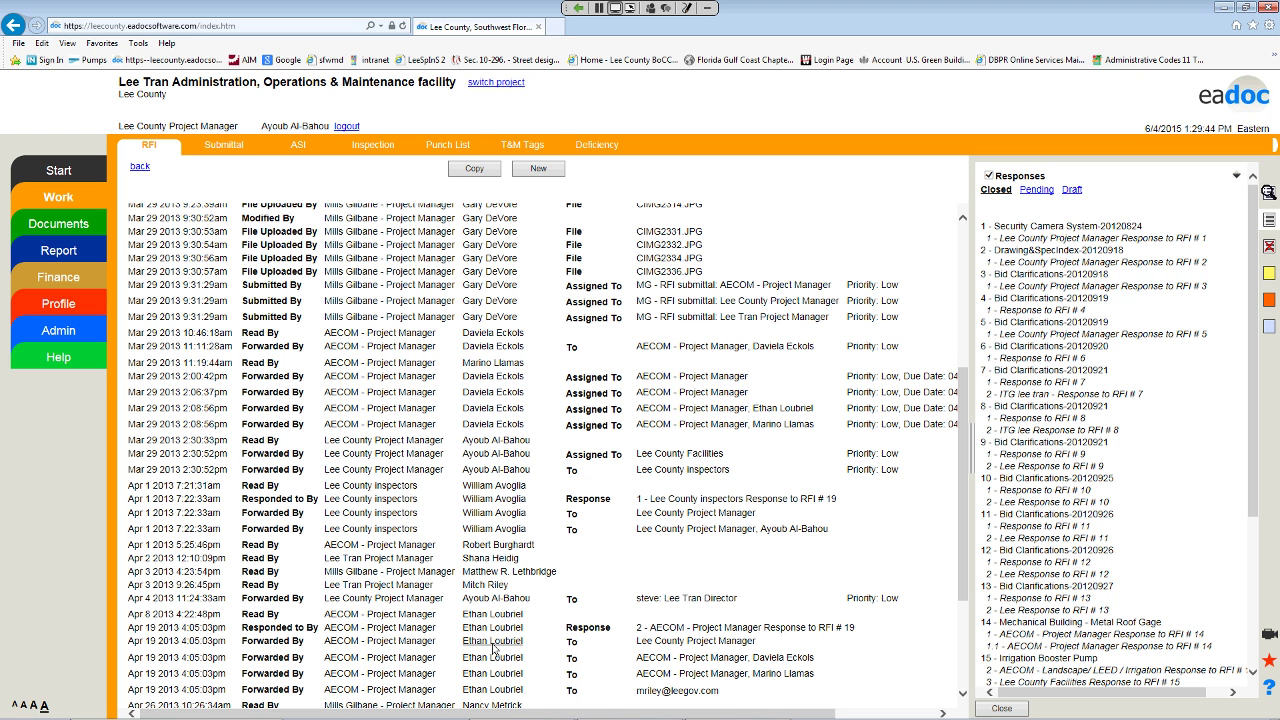
{"action": "scroll", "coordinate": [517, 622], "scroll_direction": "down", "scroll_amount": 2}
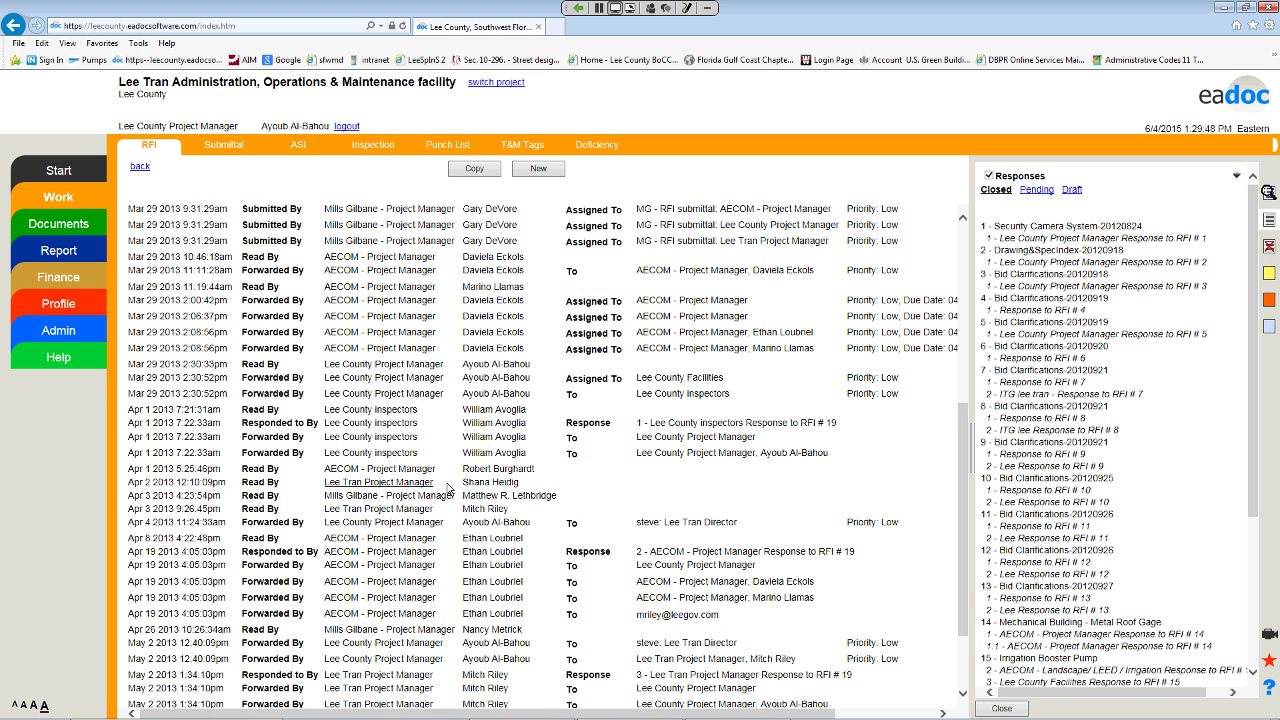
{"action": "scroll", "coordinate": [260, 530], "scroll_direction": "down", "scroll_amount": 2}
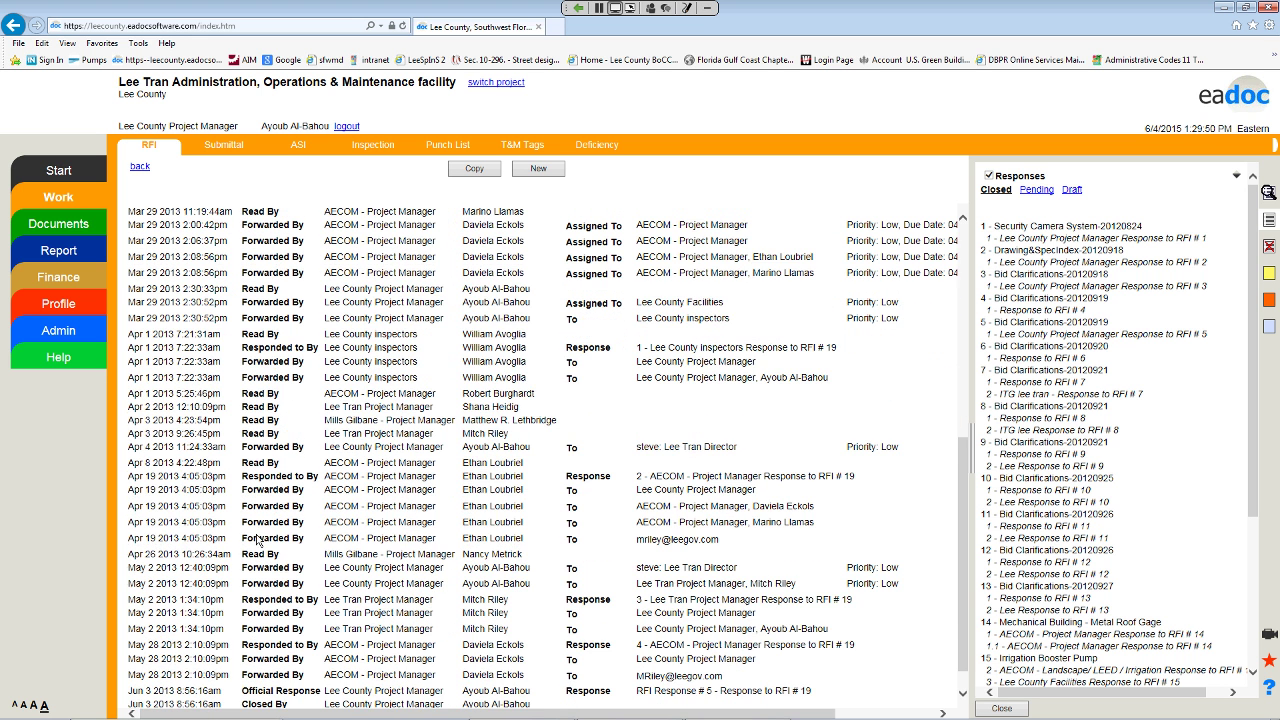
{"action": "scroll", "coordinate": [256, 547], "scroll_direction": "down", "scroll_amount": 1}
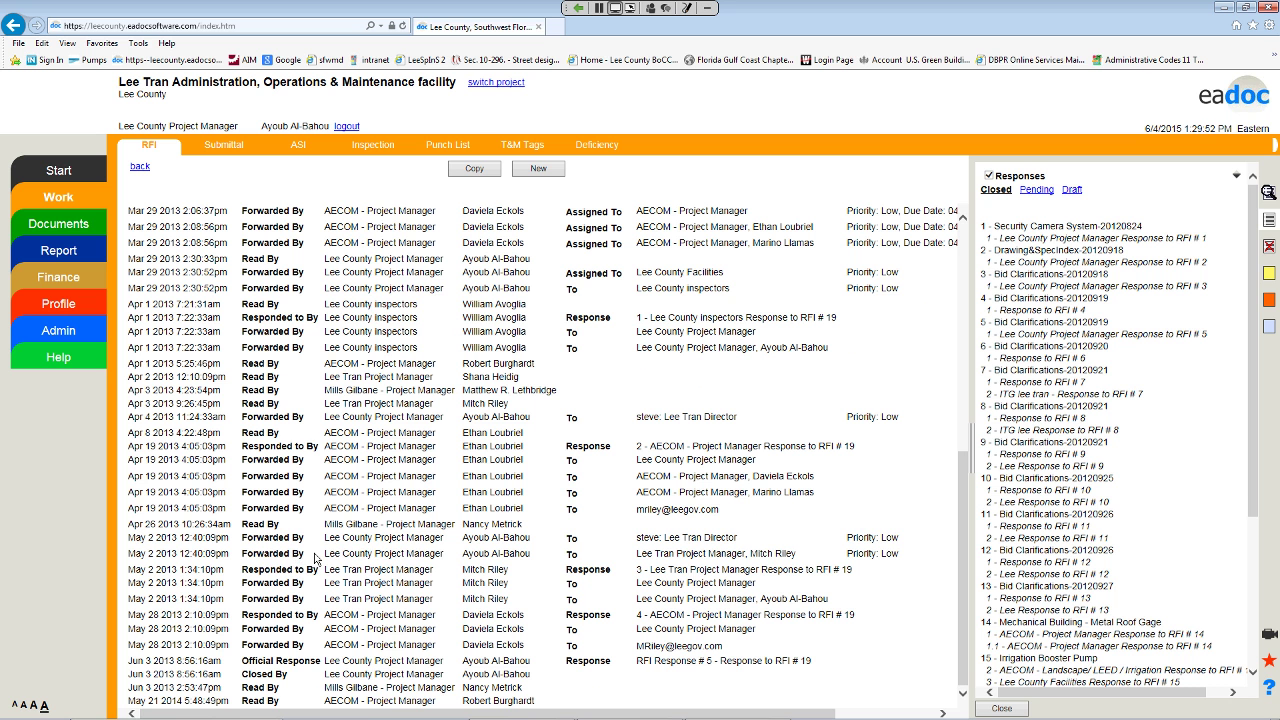
{"action": "left_click", "coordinate": [140, 167]}
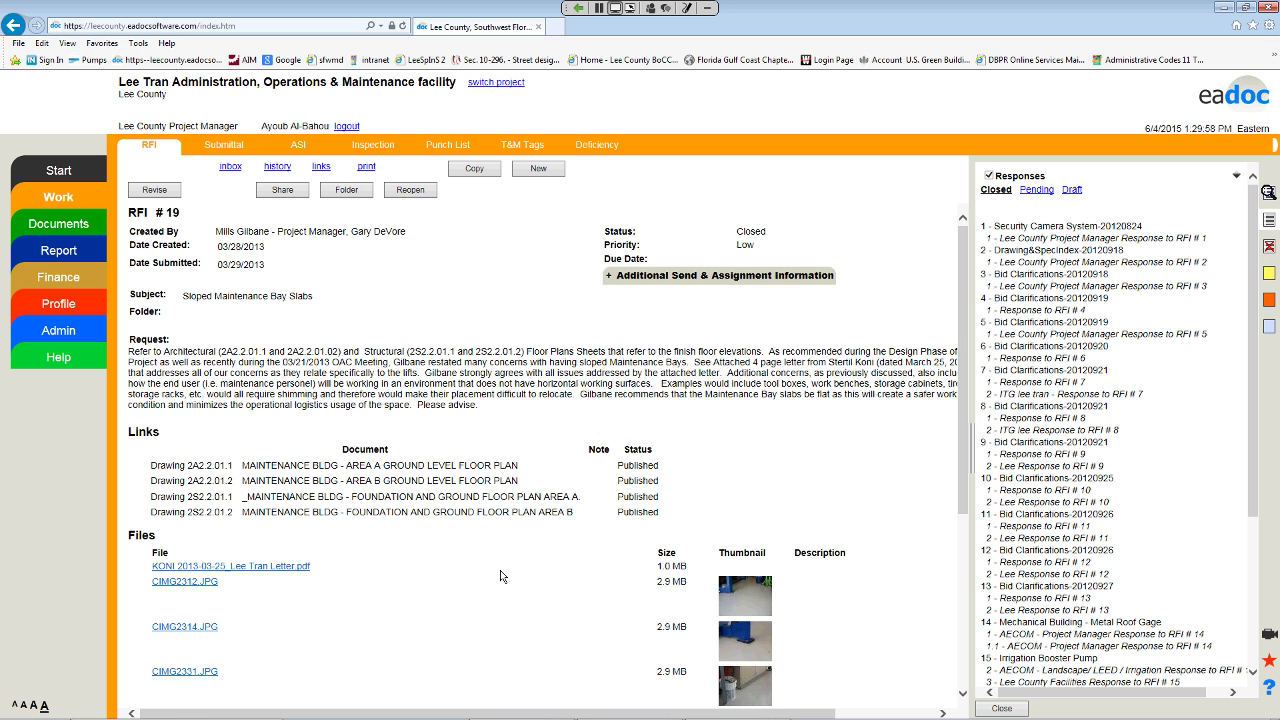
{"action": "scroll", "coordinate": [502, 577], "scroll_direction": "down", "scroll_amount": 5}
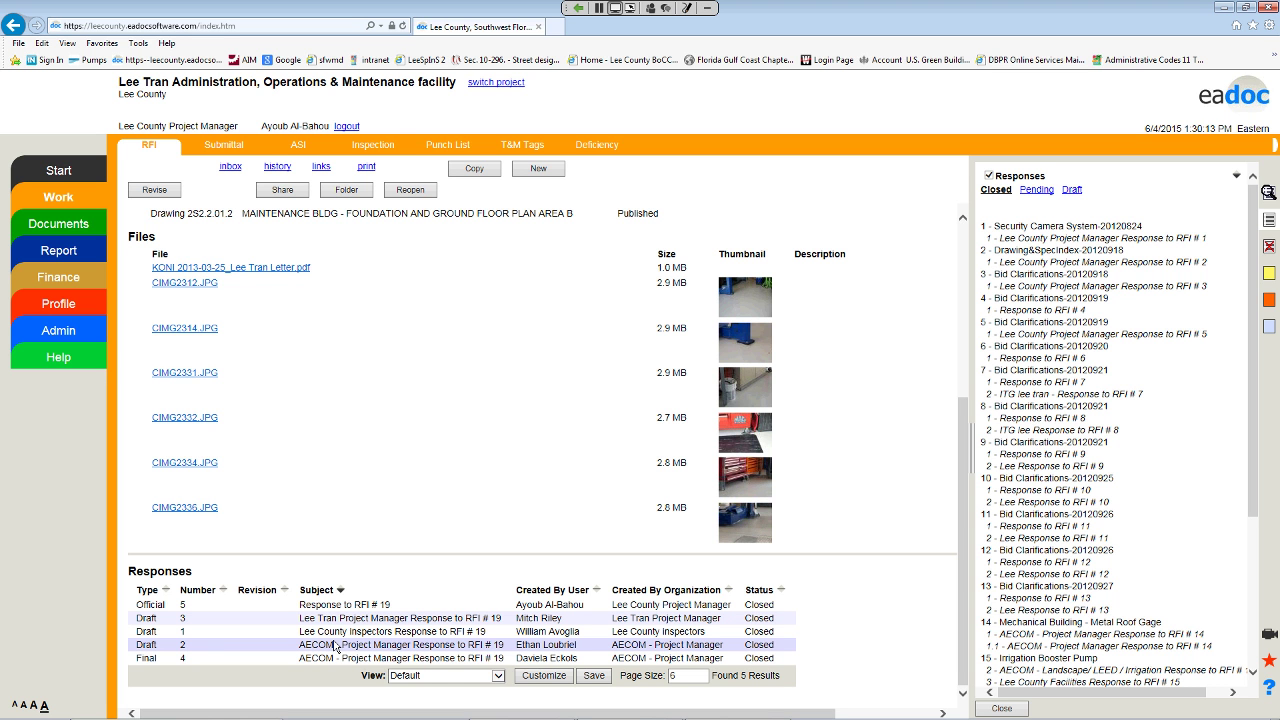
Step: Among the closed submittals, open submittal 21.1, Masonry and Accessories
{"action": "left_click", "coordinate": [227, 146]}
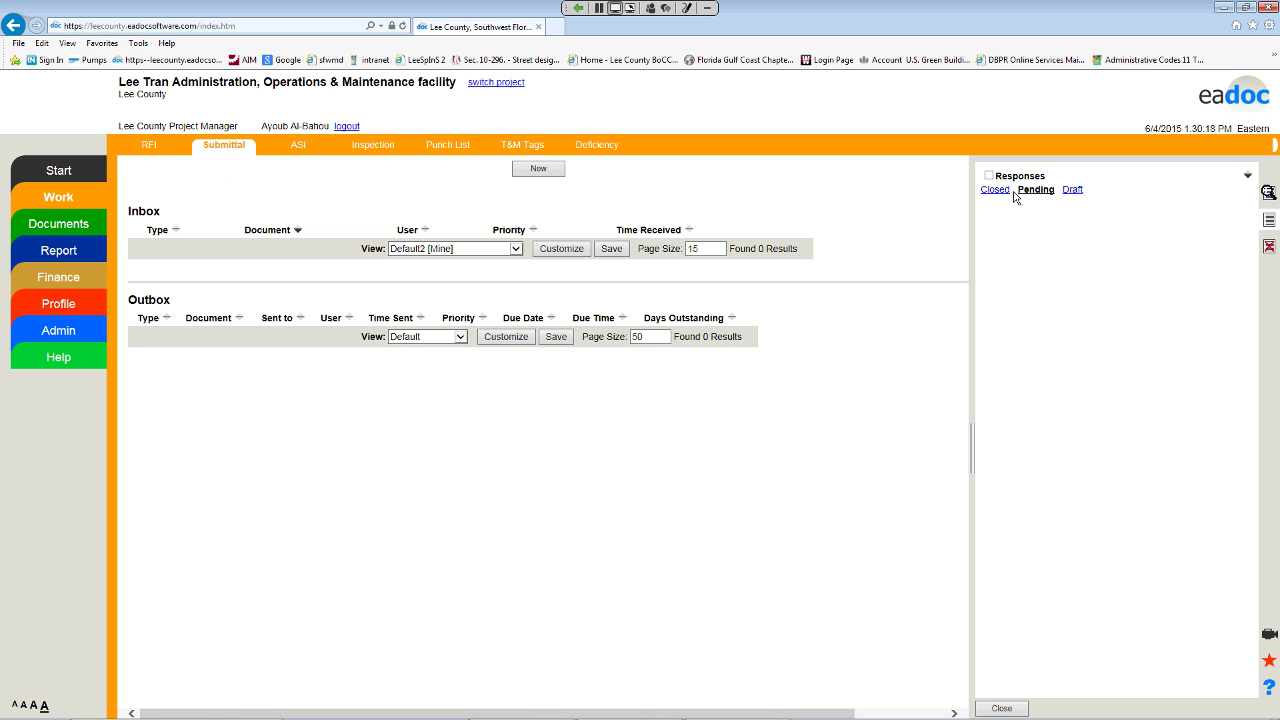
{"action": "left_click", "coordinate": [996, 190]}
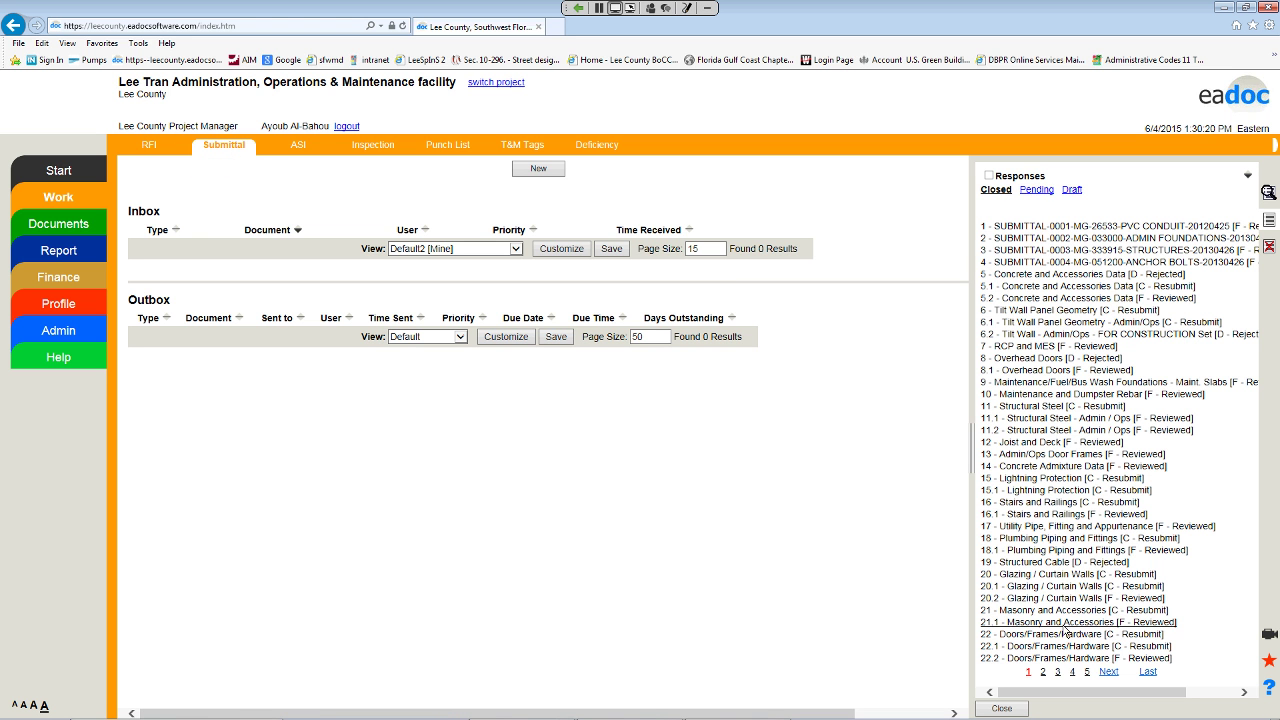
{"action": "left_click", "coordinate": [1066, 624]}
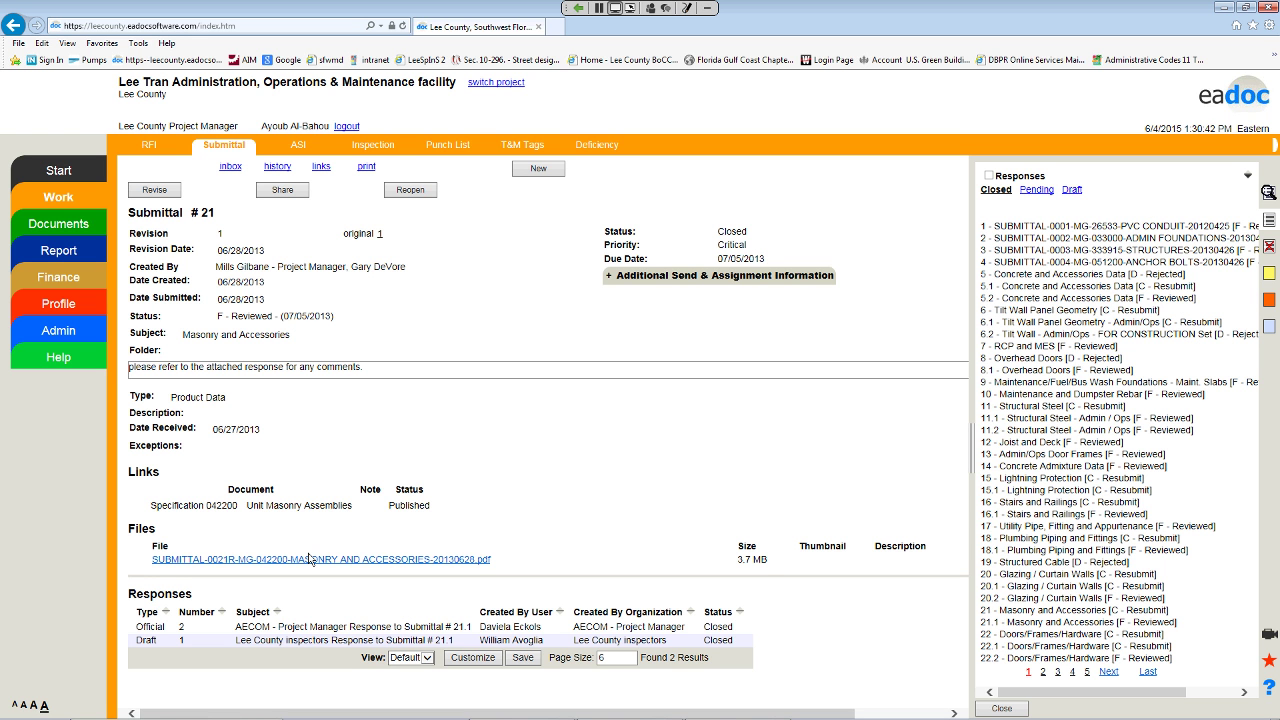
Step: Open the linked specification 042200, read its Unit Masonry Assemblies PDF, close the viewer, and return to the submittal
{"action": "left_click", "coordinate": [195, 507]}
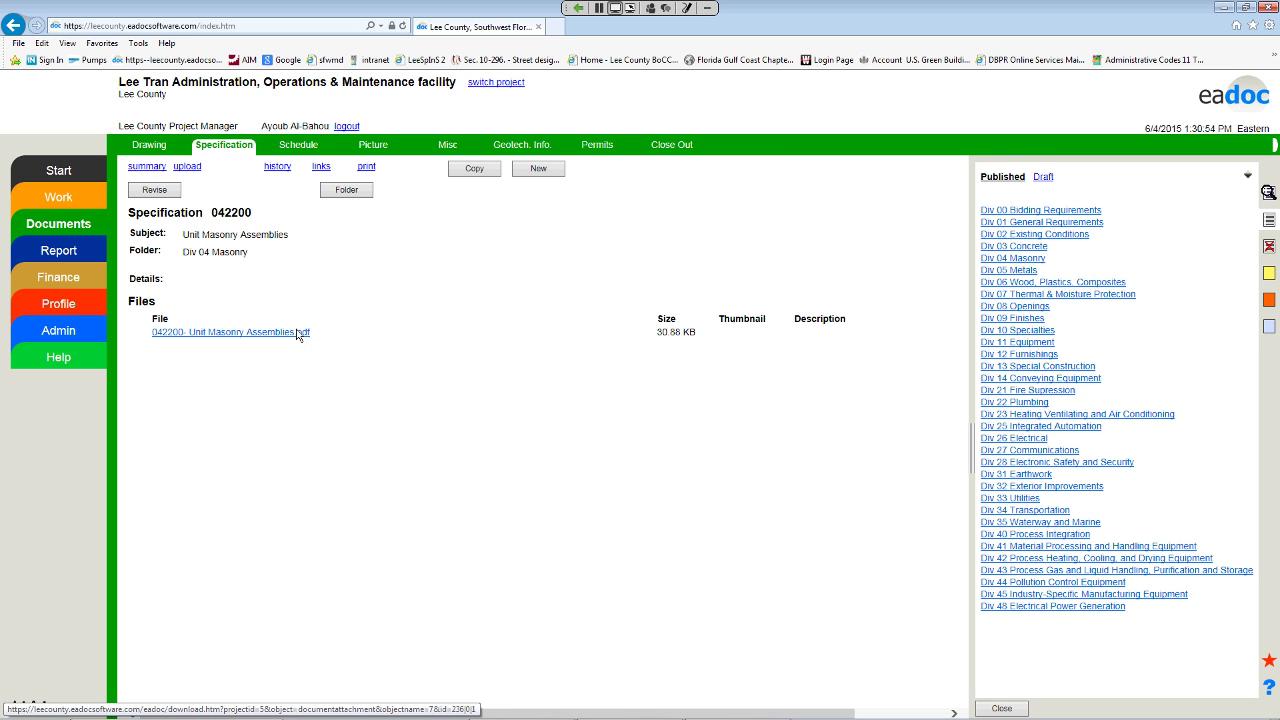
{"action": "left_click", "coordinate": [296, 338]}
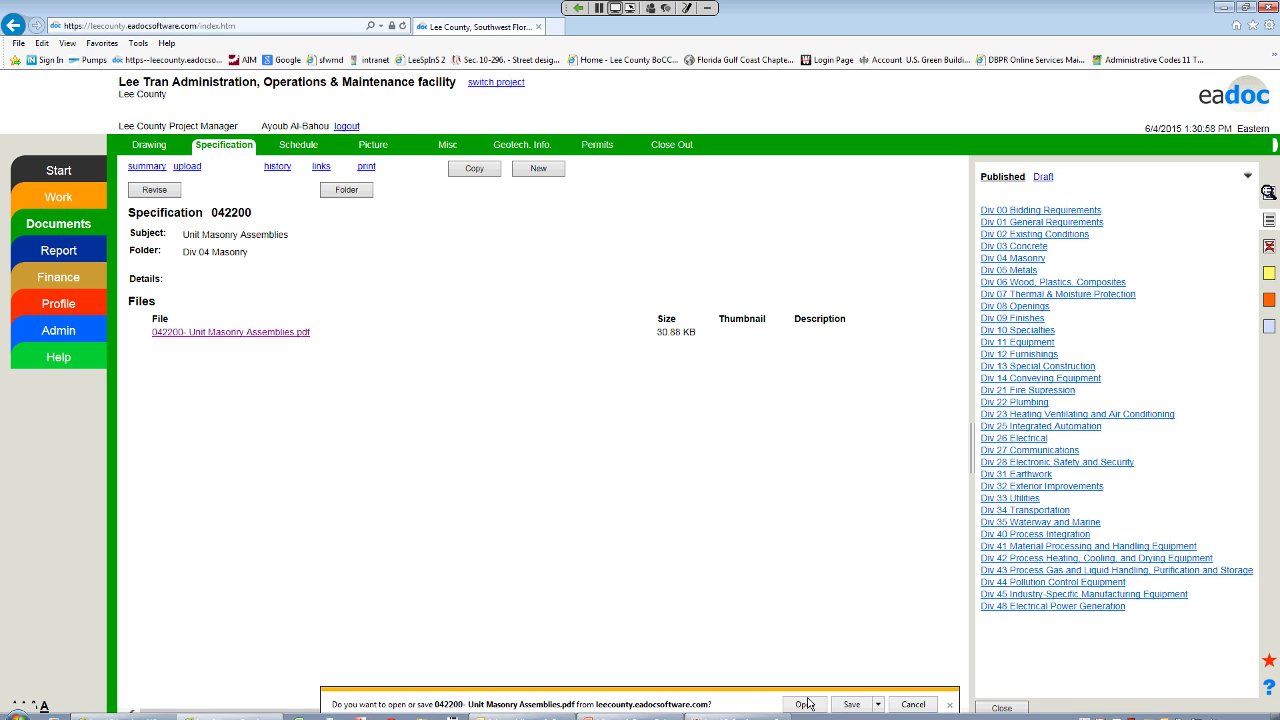
{"action": "left_click", "coordinate": [808, 694]}
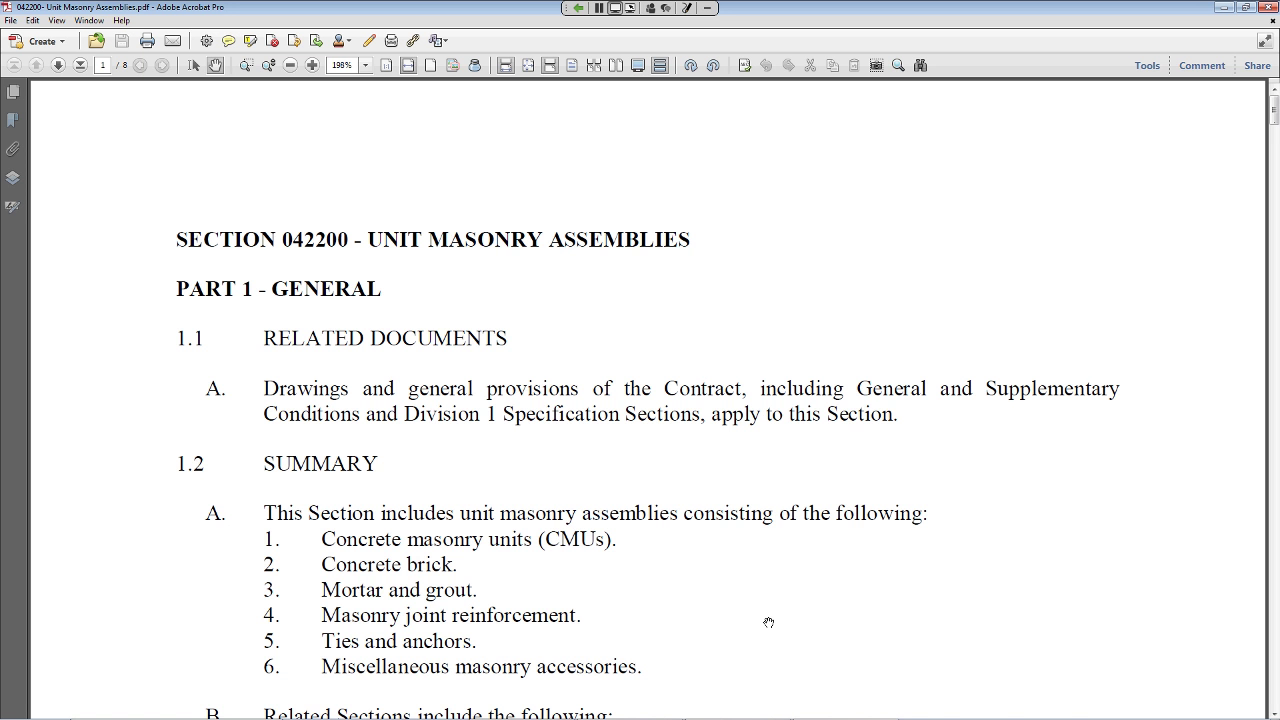
{"action": "scroll", "coordinate": [767, 620], "scroll_direction": "down", "scroll_amount": 1}
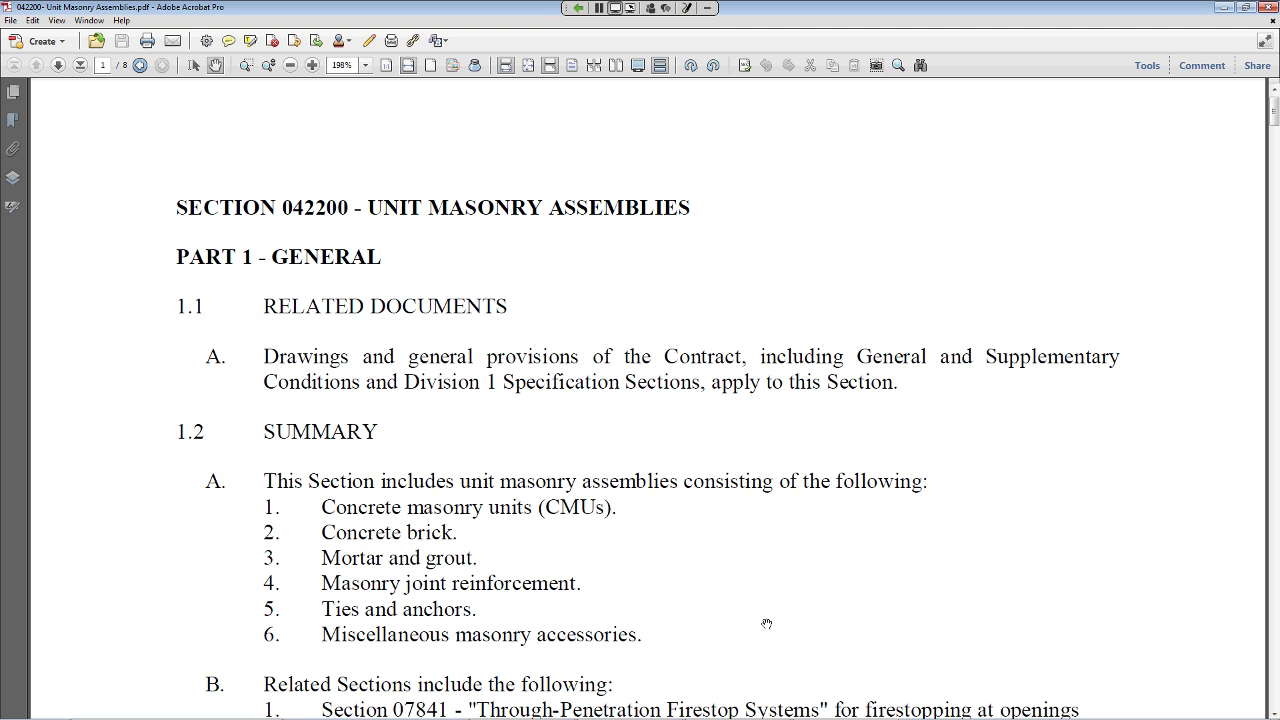
{"action": "left_click", "coordinate": [1271, 6]}
{"action": "left_click", "coordinate": [86, 199]}
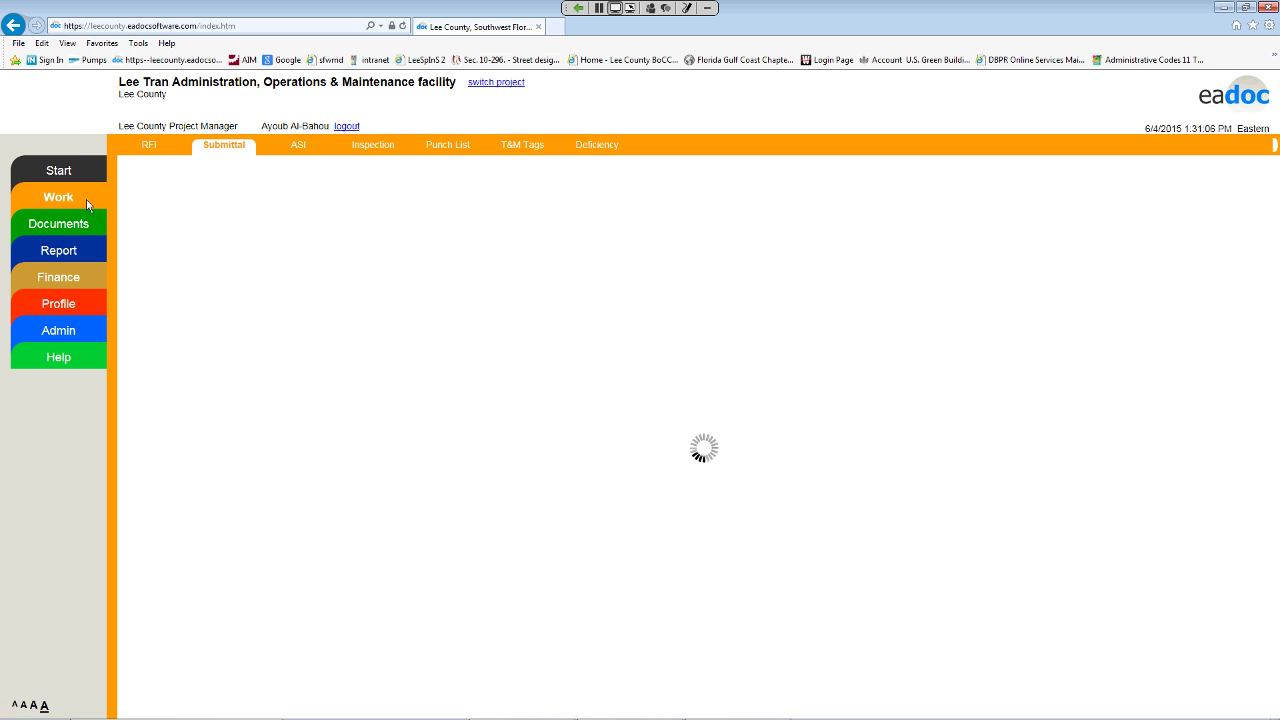
Step: List the project's closed ASIs
{"action": "left_click", "coordinate": [299, 146]}
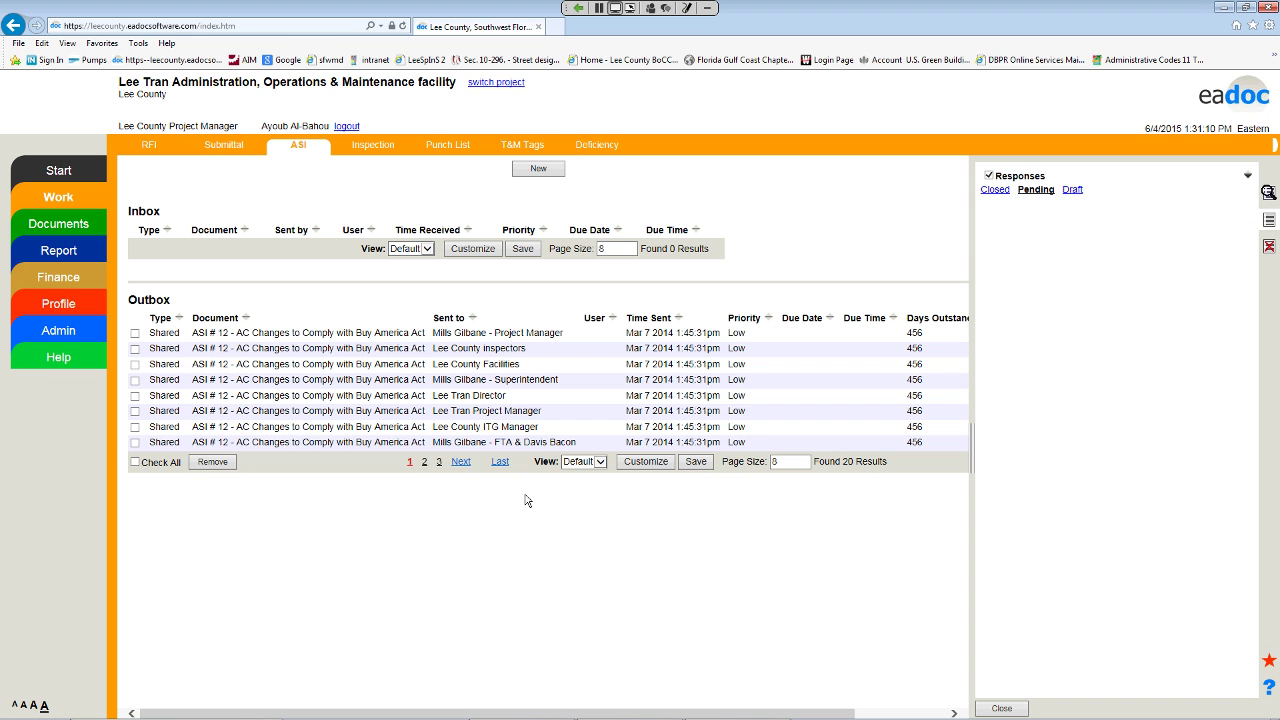
{"action": "left_click", "coordinate": [996, 190]}
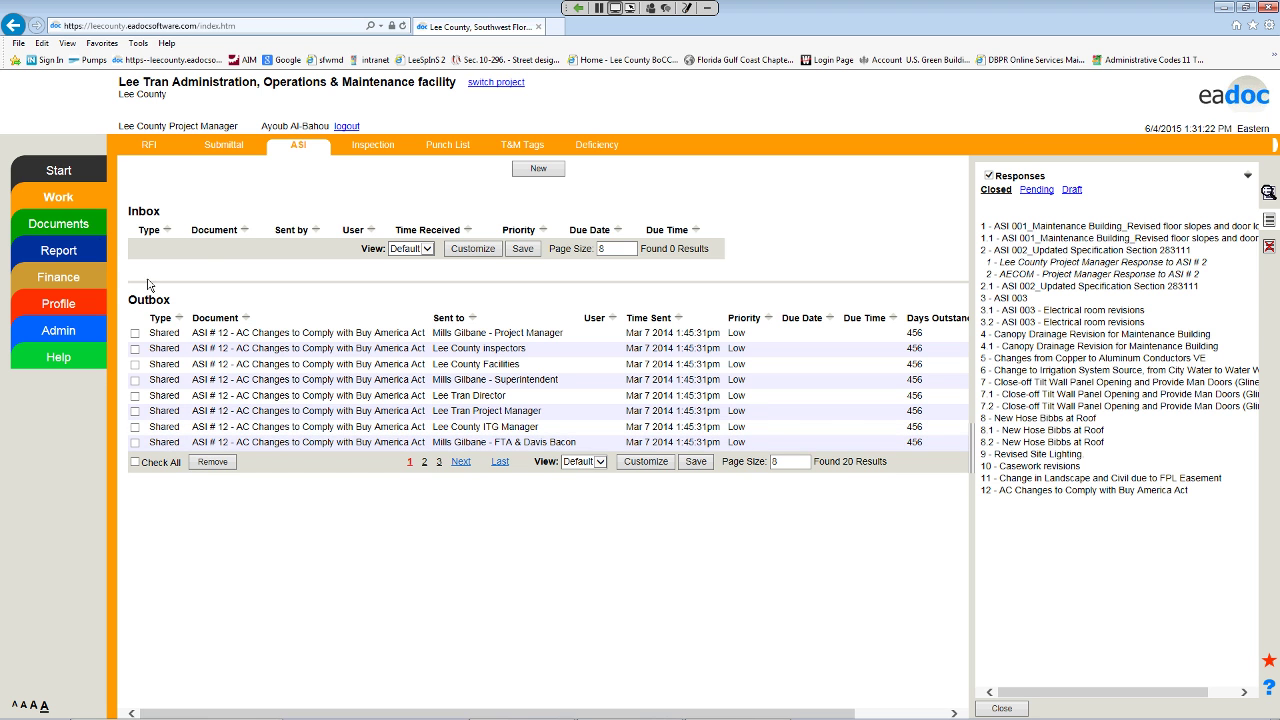
Step: Open Civil drawing C-105, Paving, Grading & Drainage Plan, from the project documents, view its PDF, and close the viewer
{"action": "left_click", "coordinate": [83, 225]}
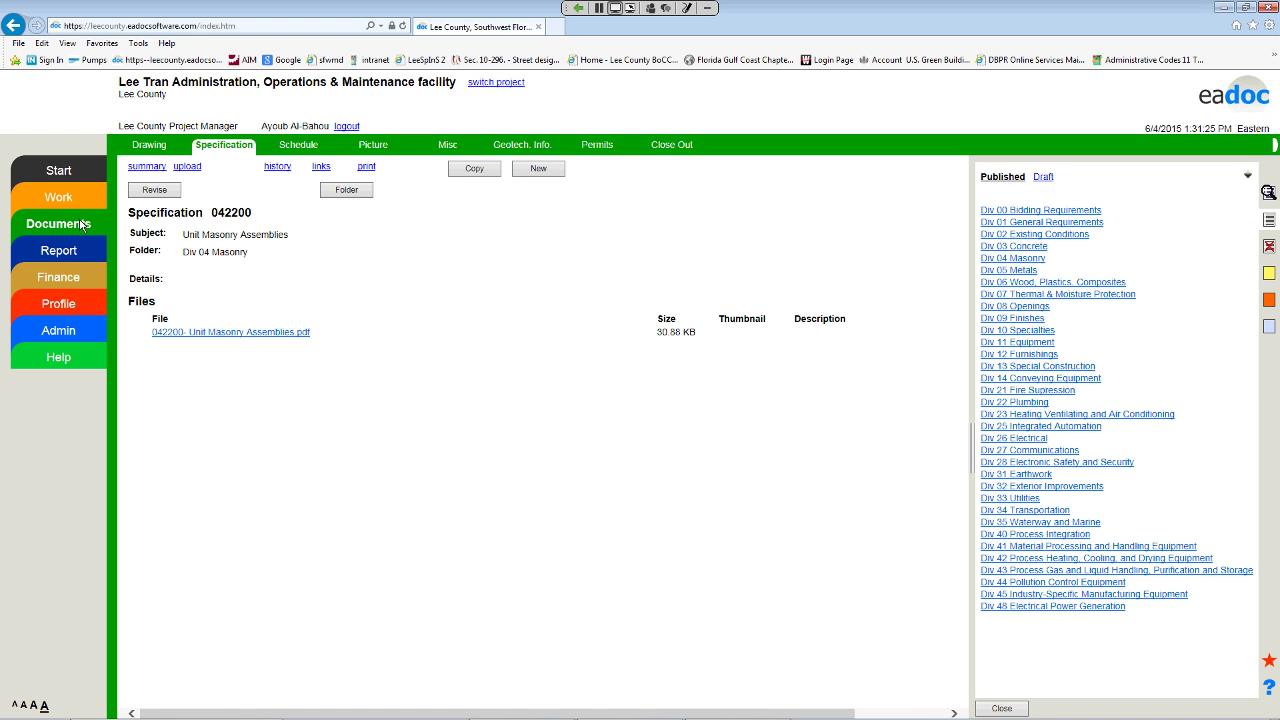
{"action": "left_click", "coordinate": [155, 144]}
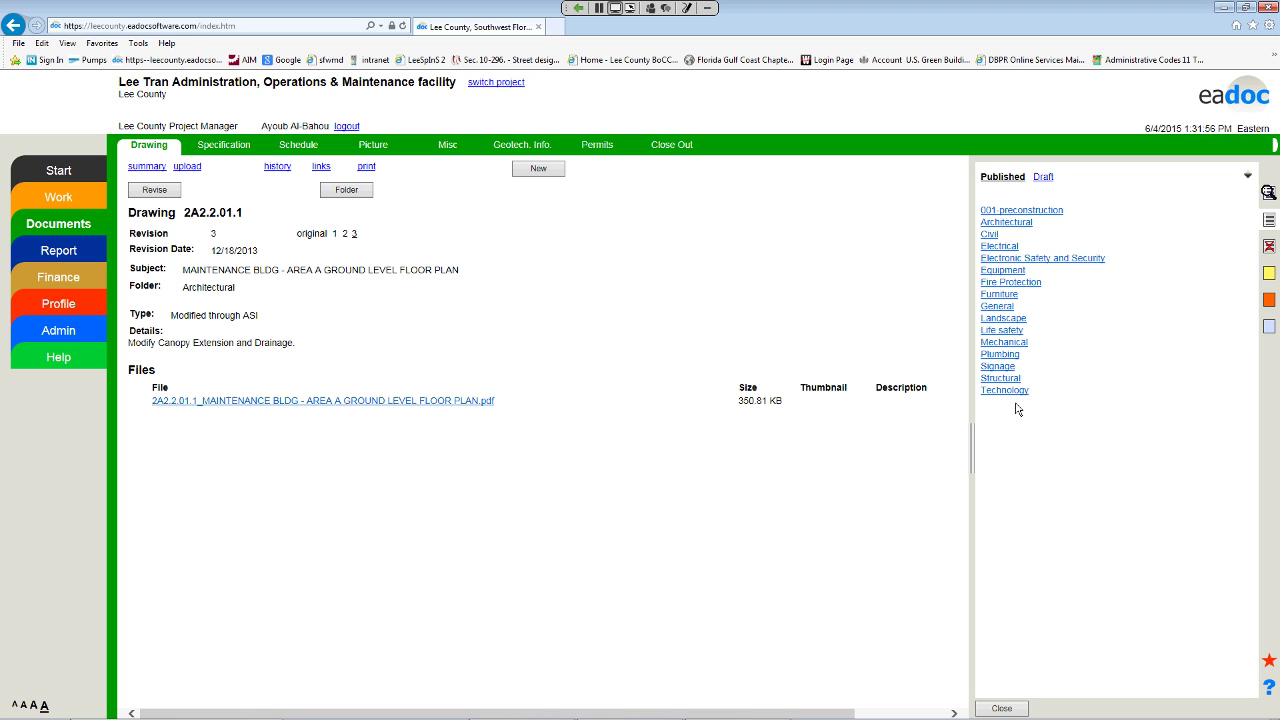
{"action": "left_click", "coordinate": [994, 236]}
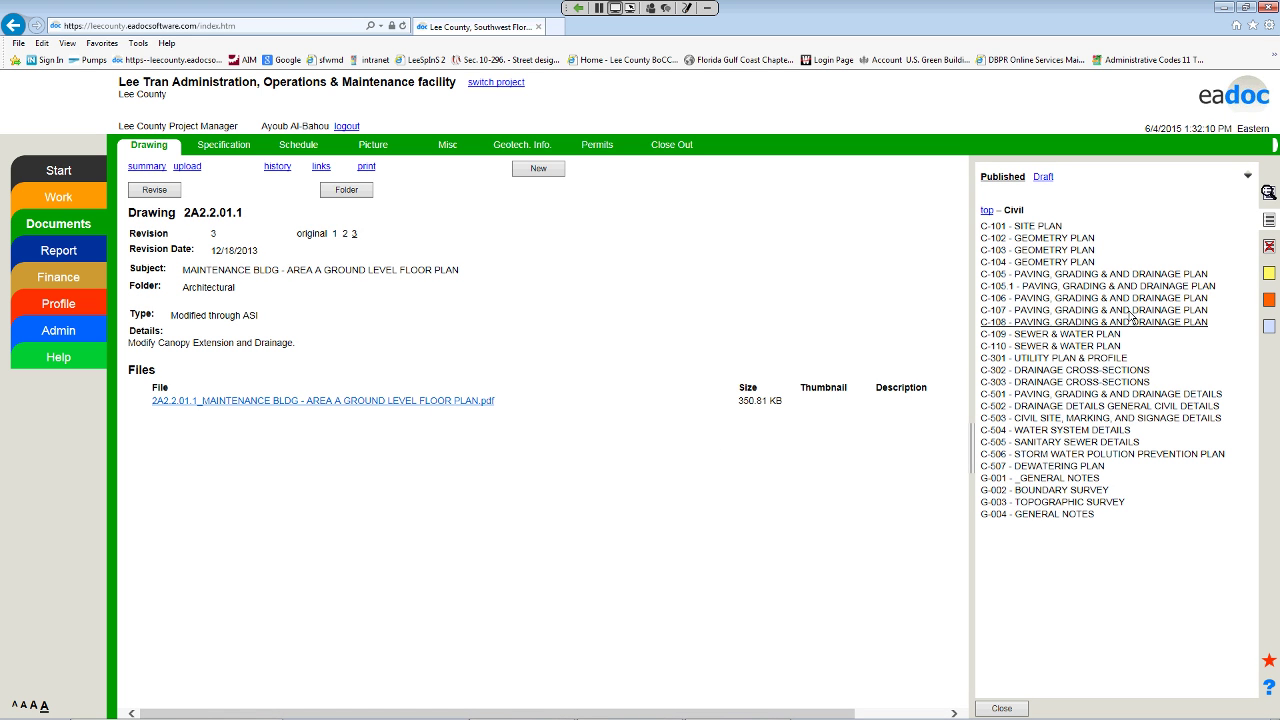
{"action": "left_click", "coordinate": [1108, 274]}
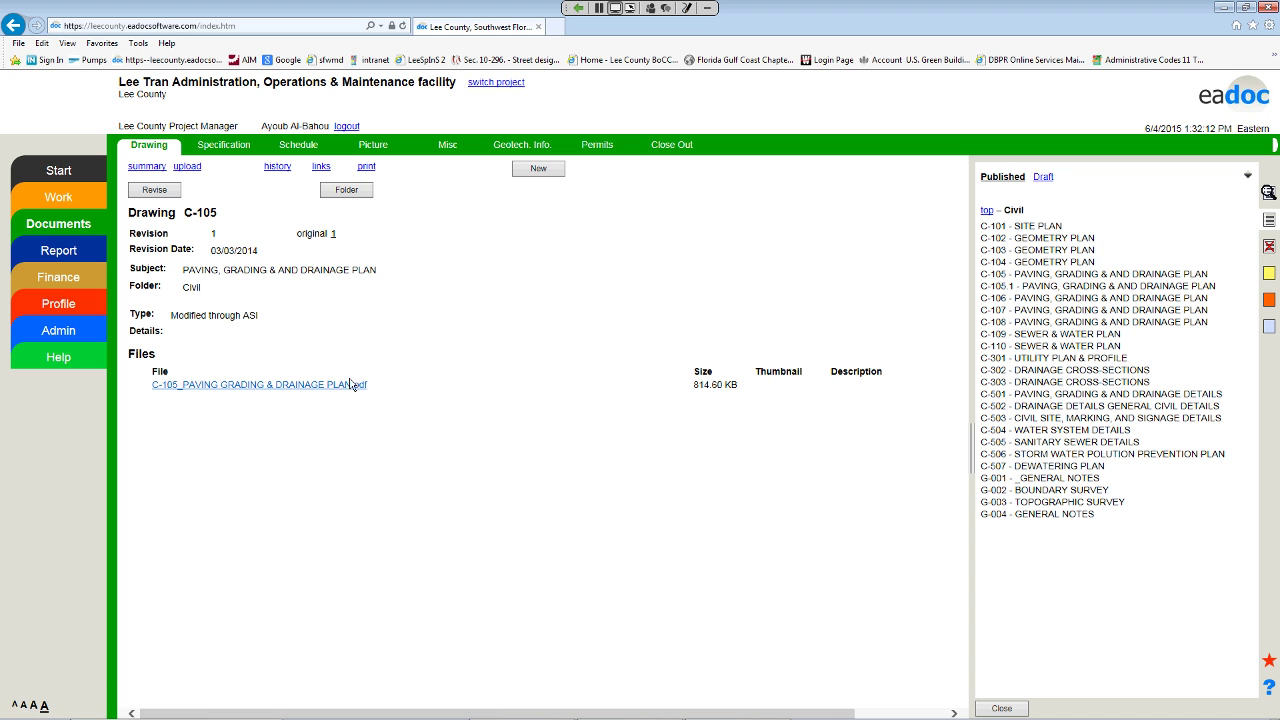
{"action": "left_click", "coordinate": [345, 390]}
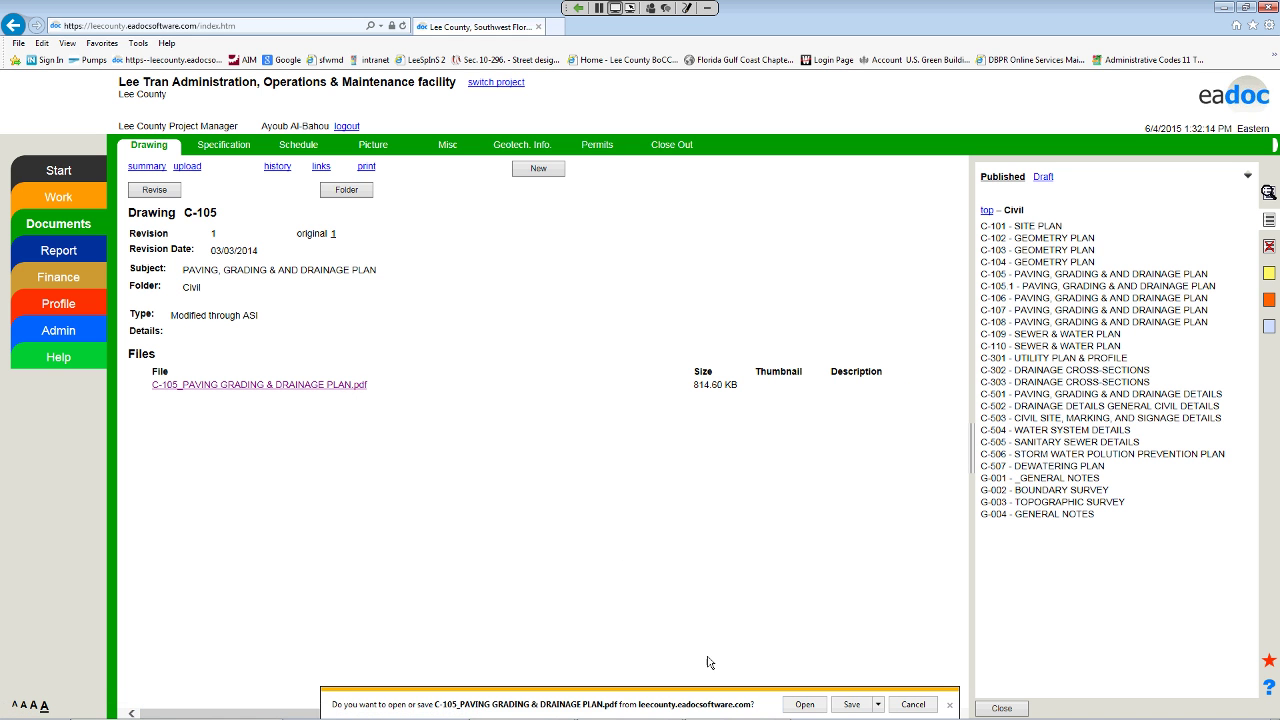
{"action": "left_click", "coordinate": [809, 703]}
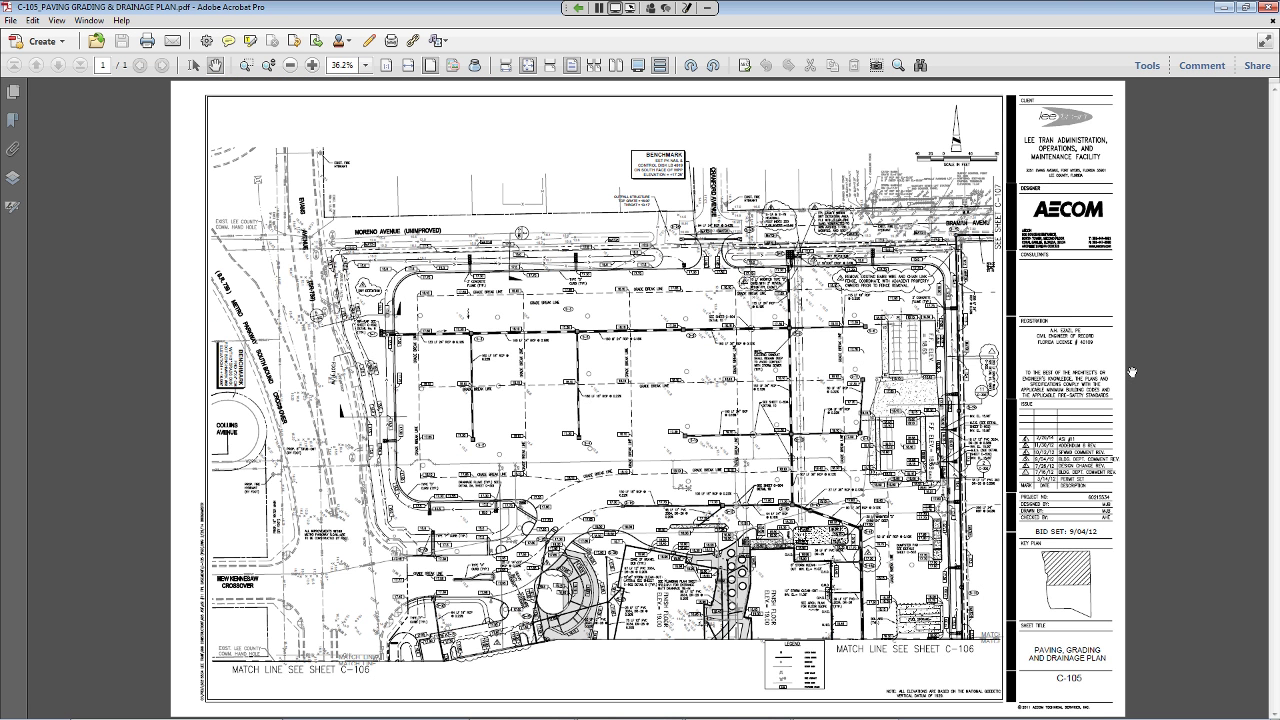
{"action": "left_click", "coordinate": [1268, 8]}
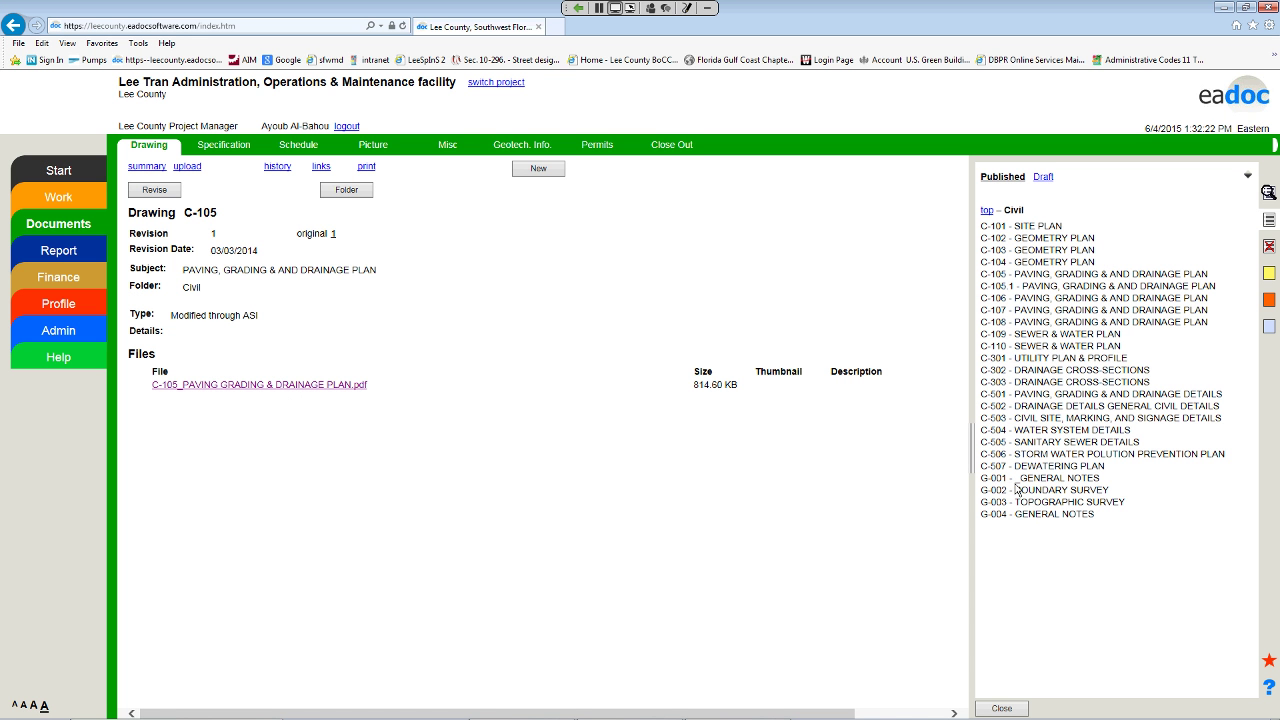
Step: Browse the published Architectural drawings and return to the list of drawing folders
{"action": "left_click", "coordinate": [987, 210]}
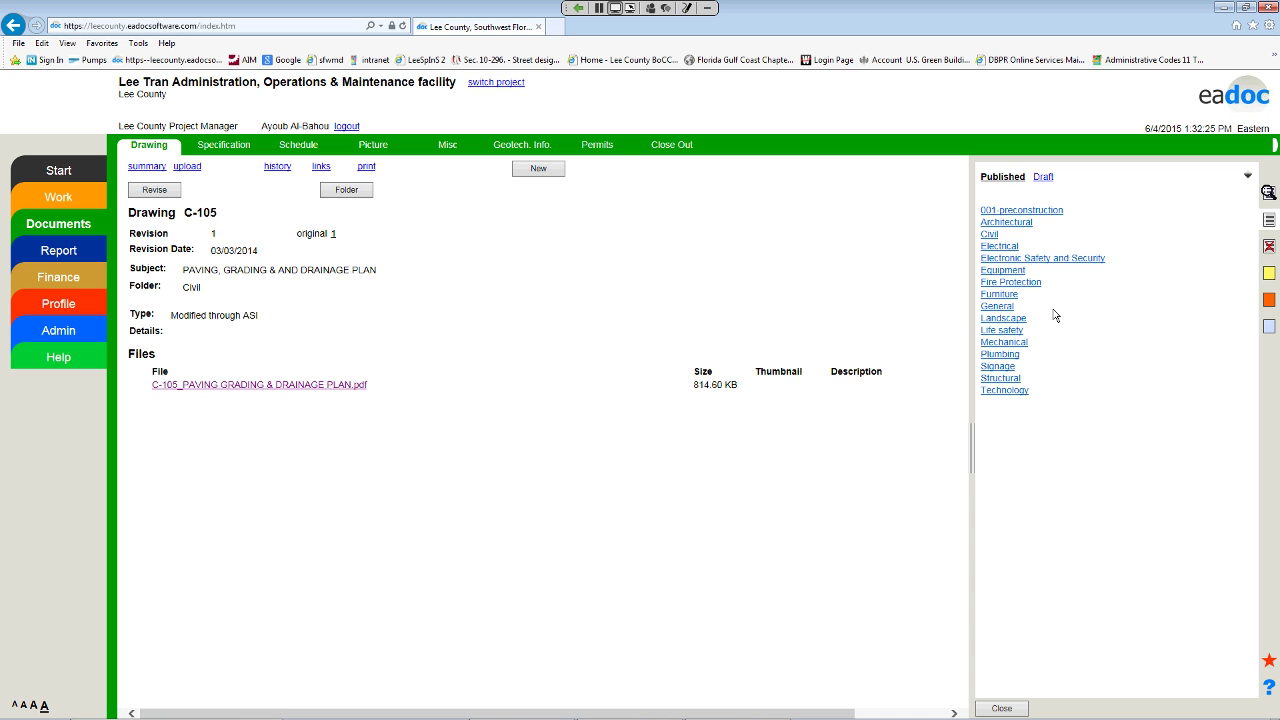
{"action": "left_click", "coordinate": [1026, 222]}
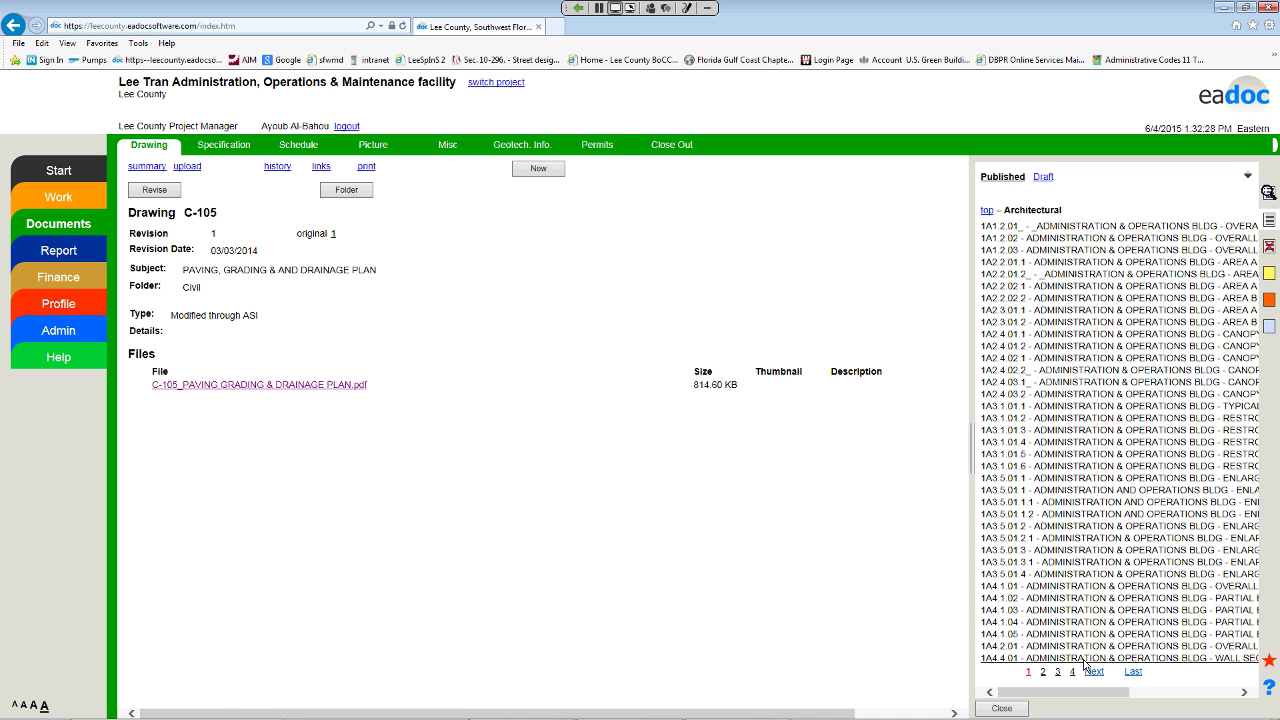
{"action": "left_click", "coordinate": [988, 211]}
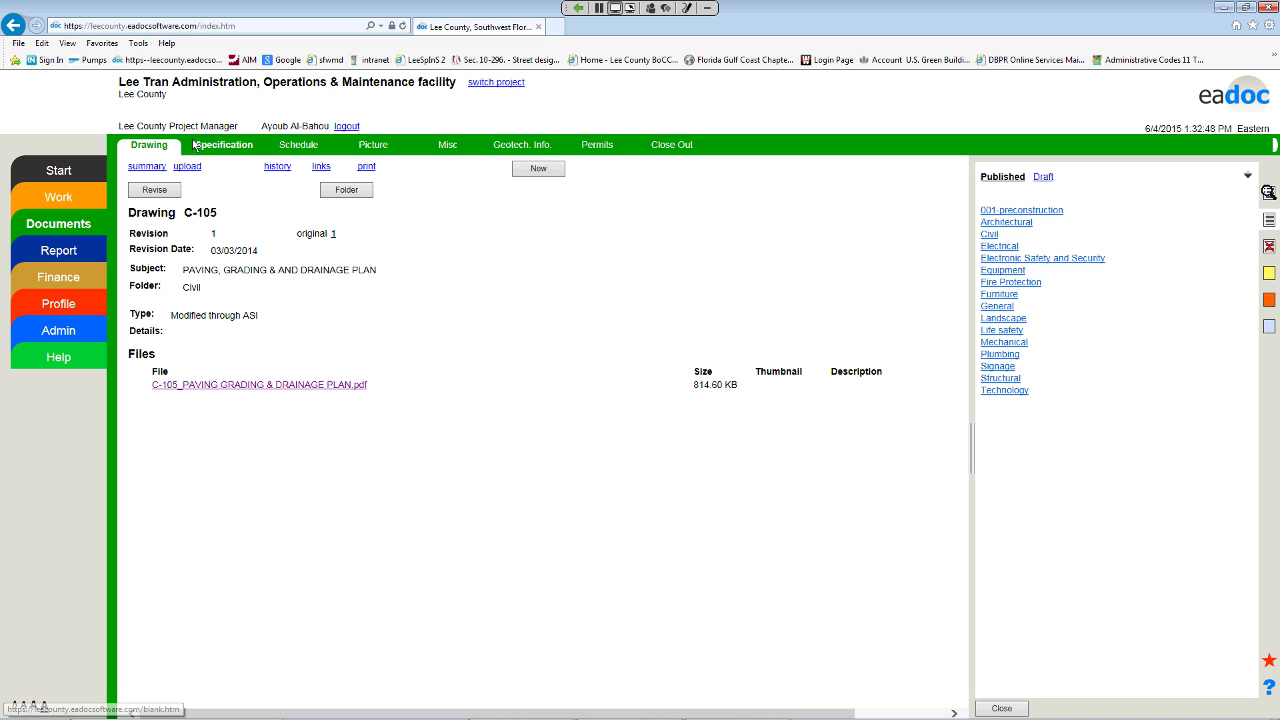
Step: List the Div 22 Plumbing specifications, read through the 042200 Unit Masonry Assemblies PDF, and close the viewer
{"action": "left_click", "coordinate": [224, 145]}
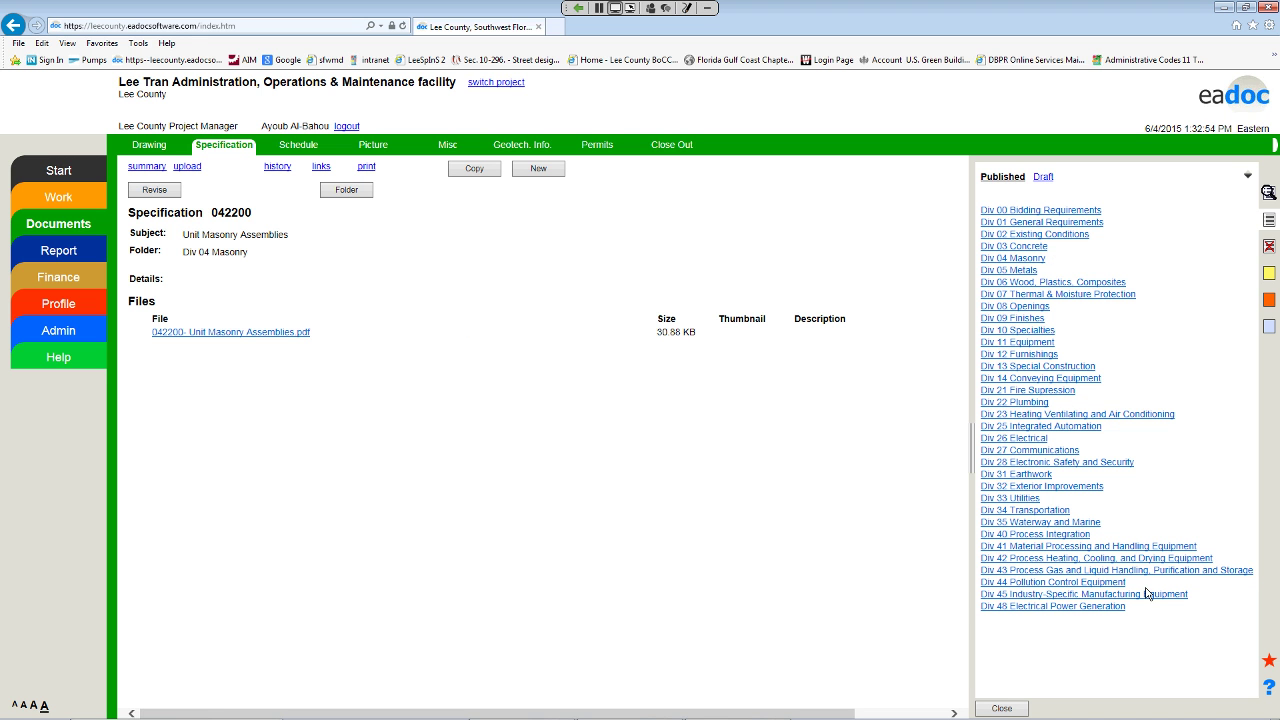
{"action": "left_click", "coordinate": [1025, 402]}
{"action": "left_click", "coordinate": [293, 333]}
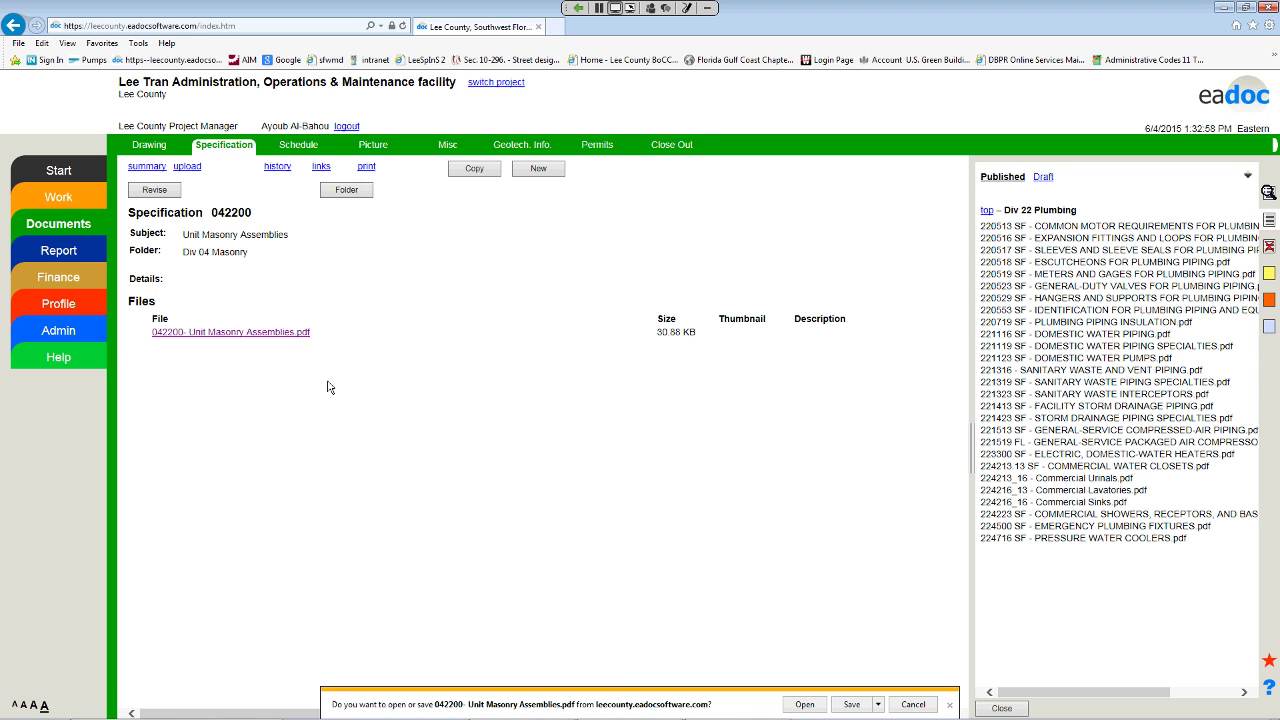
{"action": "left_click", "coordinate": [805, 708]}
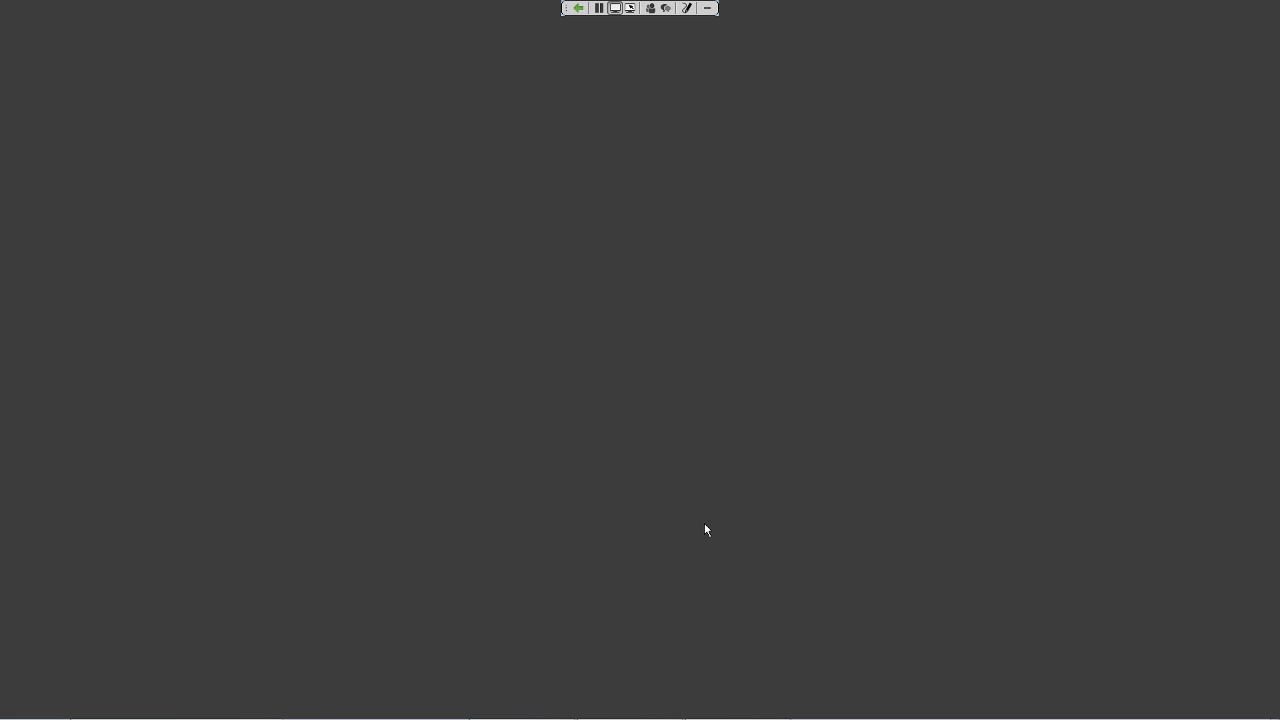
{"action": "scroll", "coordinate": [690, 550], "scroll_direction": "down", "scroll_amount": 5}
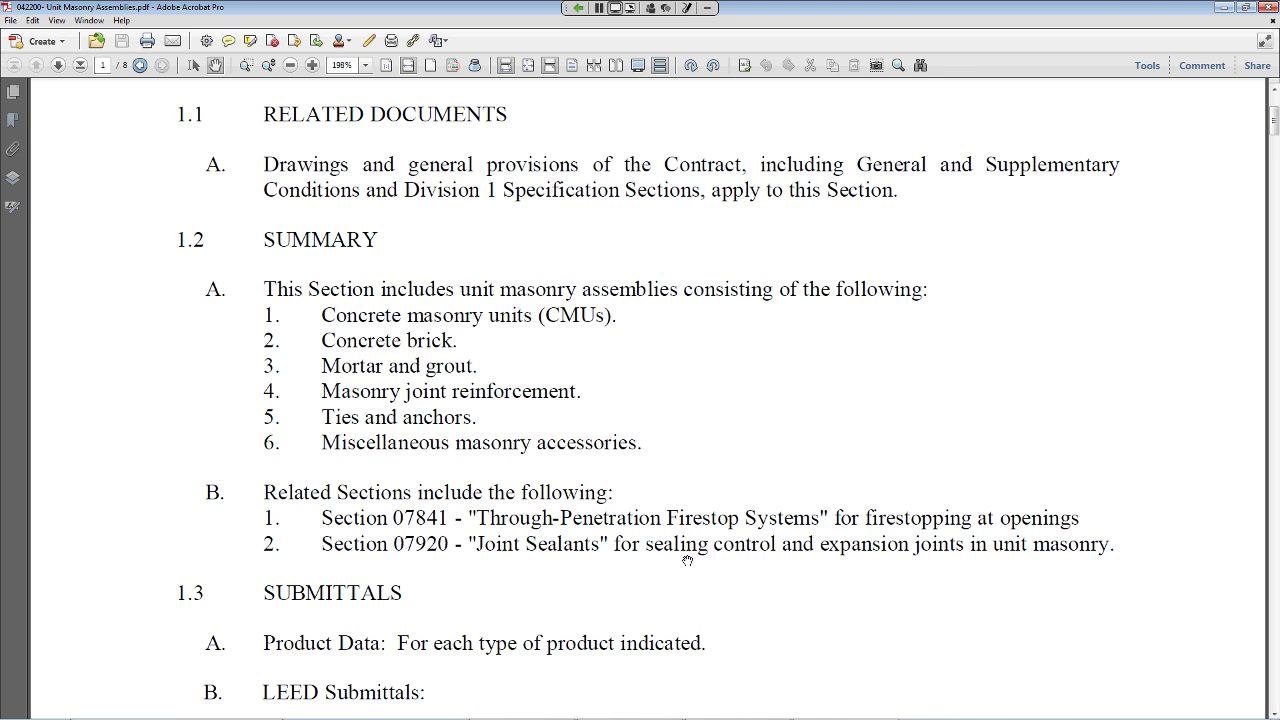
{"action": "left_click", "coordinate": [1268, 7]}
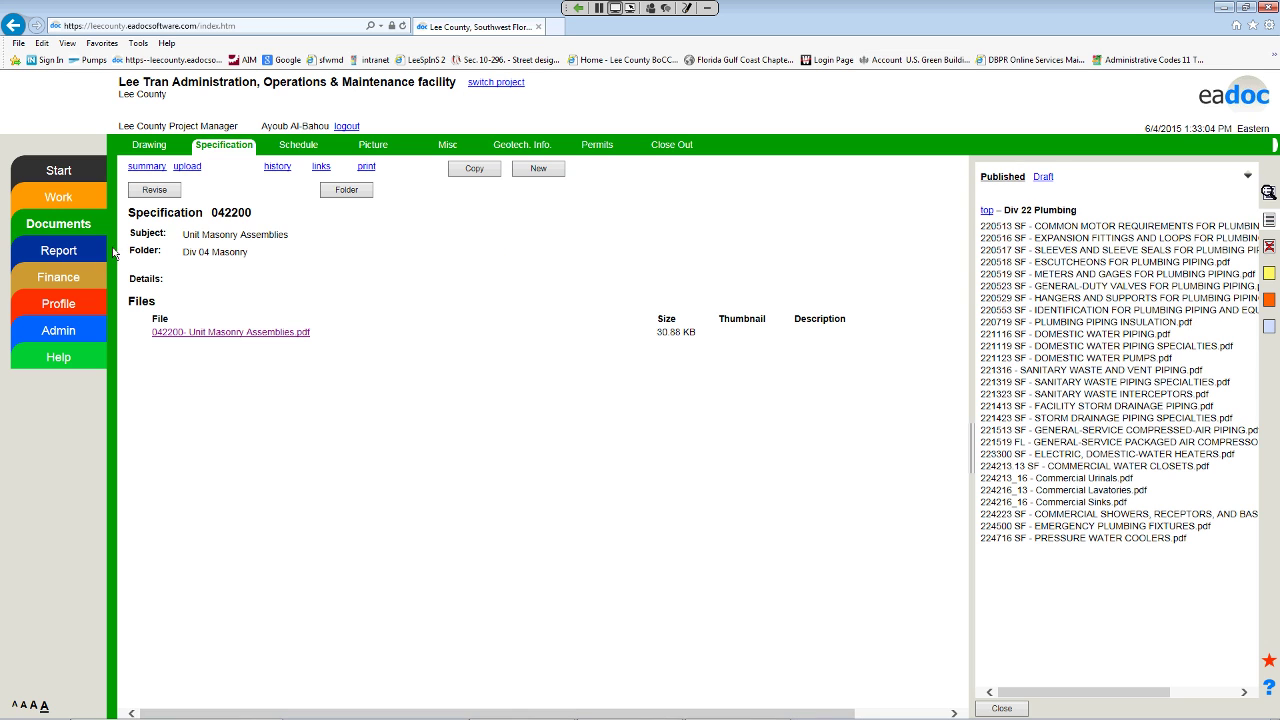
Step: Check the schedule section, and open aerial photo record 2942, 26 - March 2015, from the 031- March 2015 pictures
{"action": "left_click", "coordinate": [298, 145]}
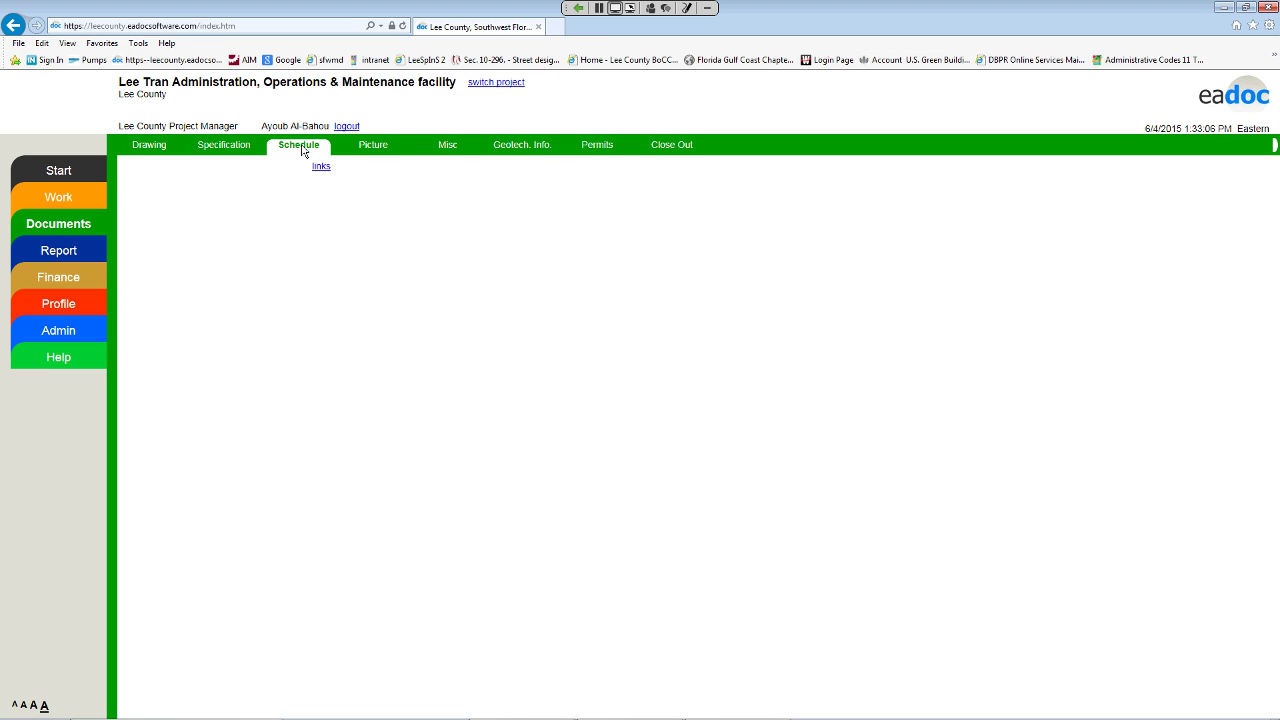
{"action": "left_click", "coordinate": [373, 145]}
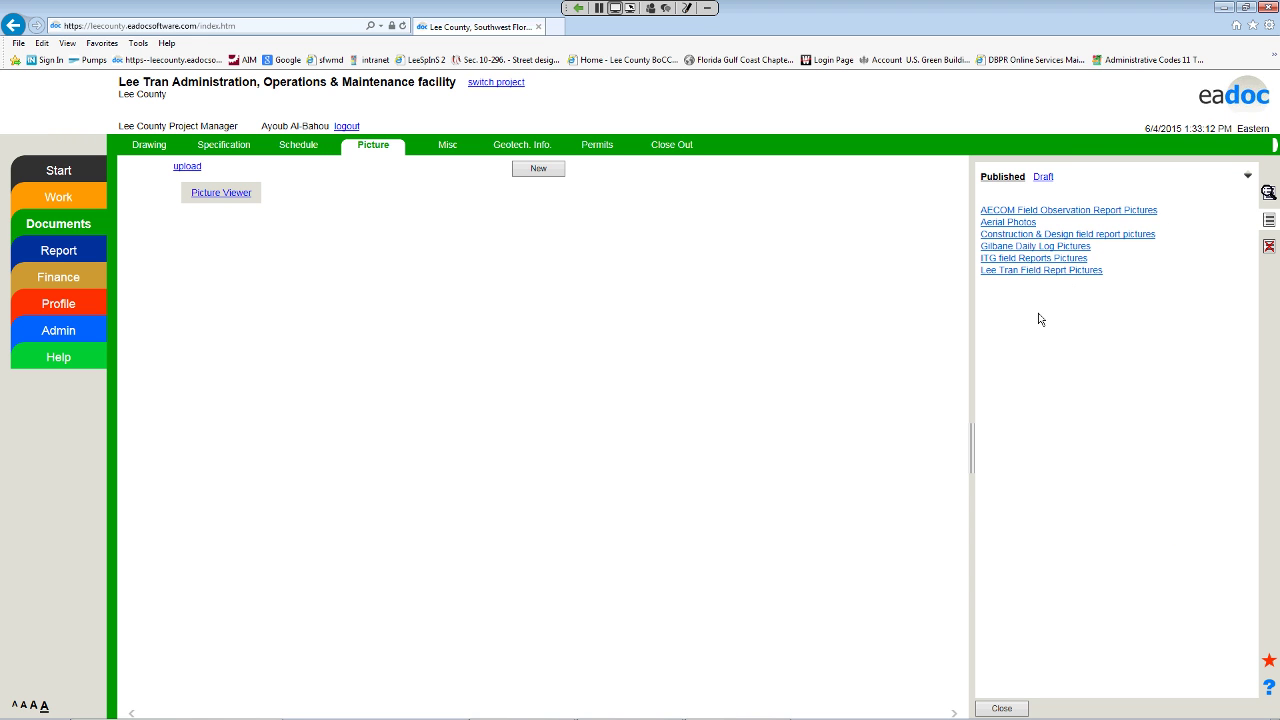
{"action": "left_click", "coordinate": [1021, 223]}
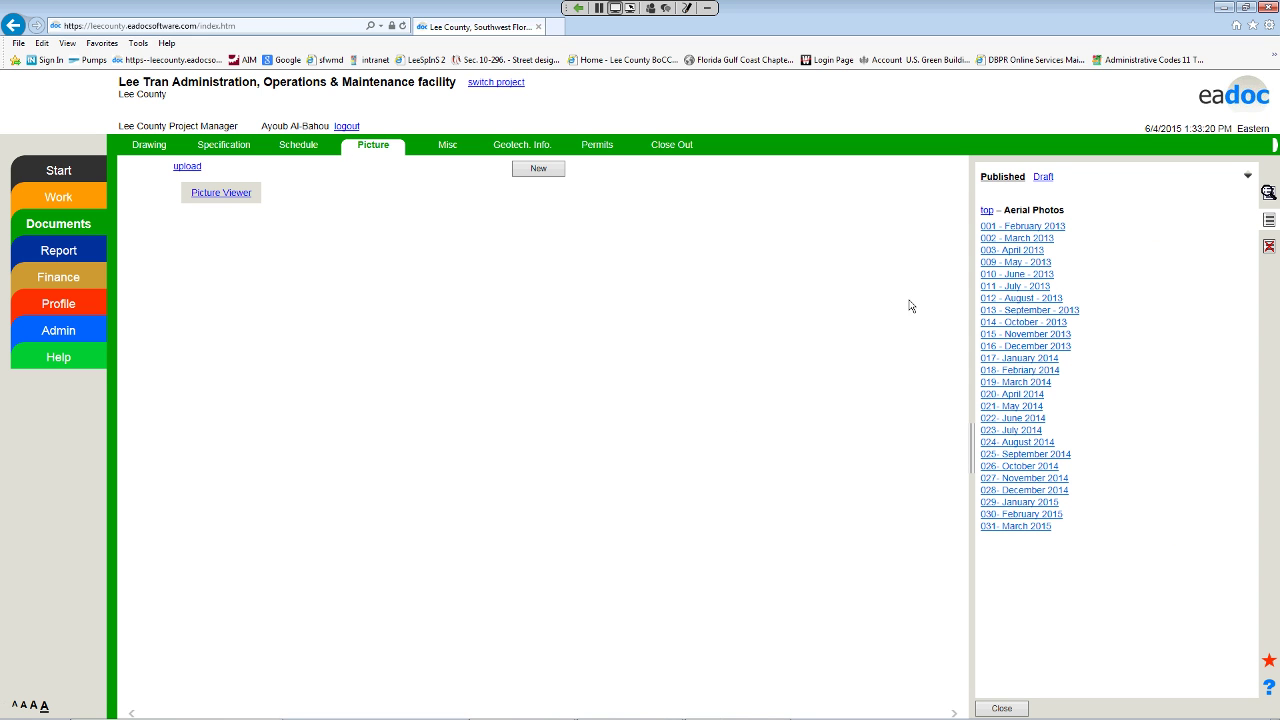
{"action": "left_click", "coordinate": [1039, 530]}
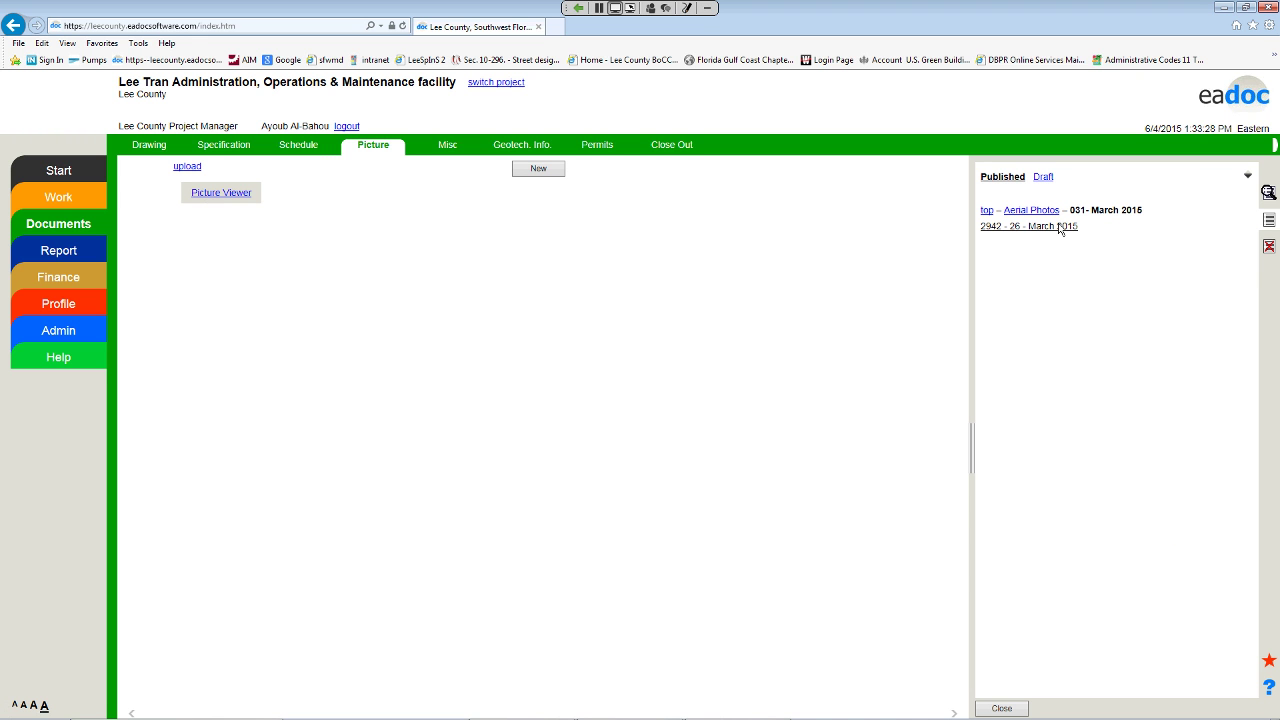
{"action": "left_click", "coordinate": [1059, 227]}
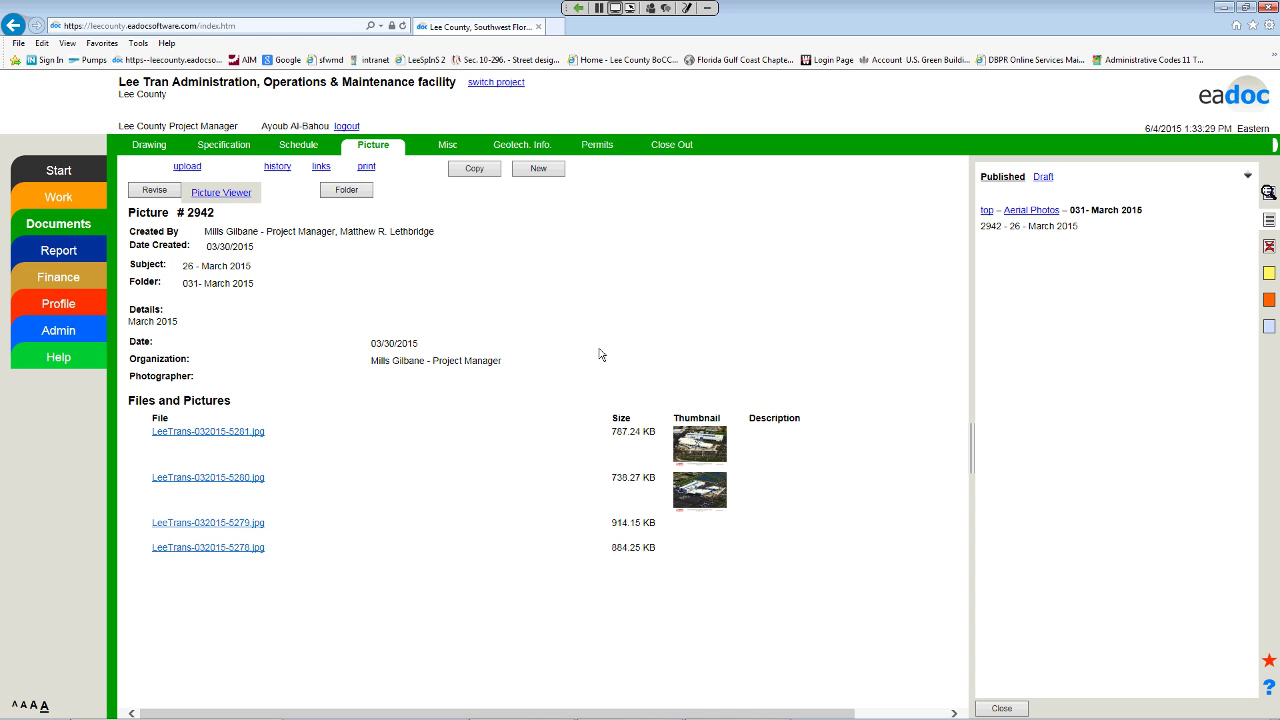
Step: View the aerial photo LeeTrans-032015-5281.jpg, close it, and return to the list of Aerial Photos folders
{"action": "left_click", "coordinate": [257, 436]}
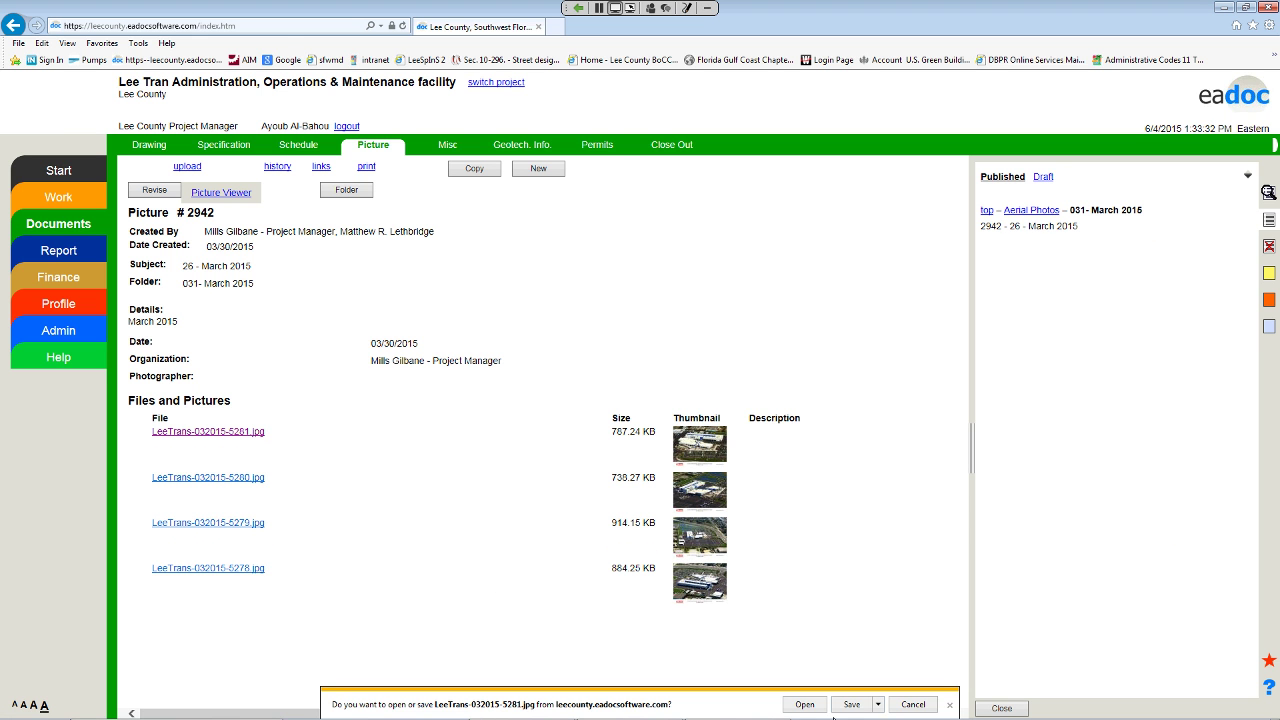
{"action": "left_click", "coordinate": [805, 706]}
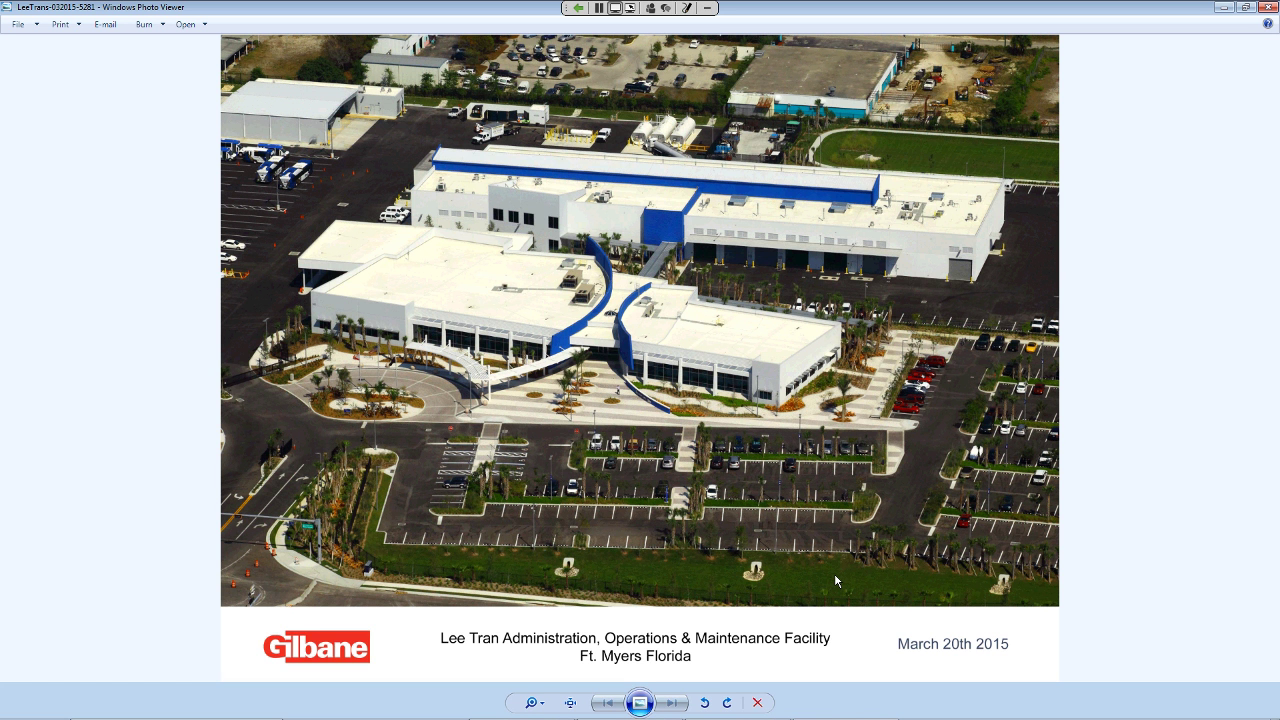
{"action": "left_click", "coordinate": [1268, 8]}
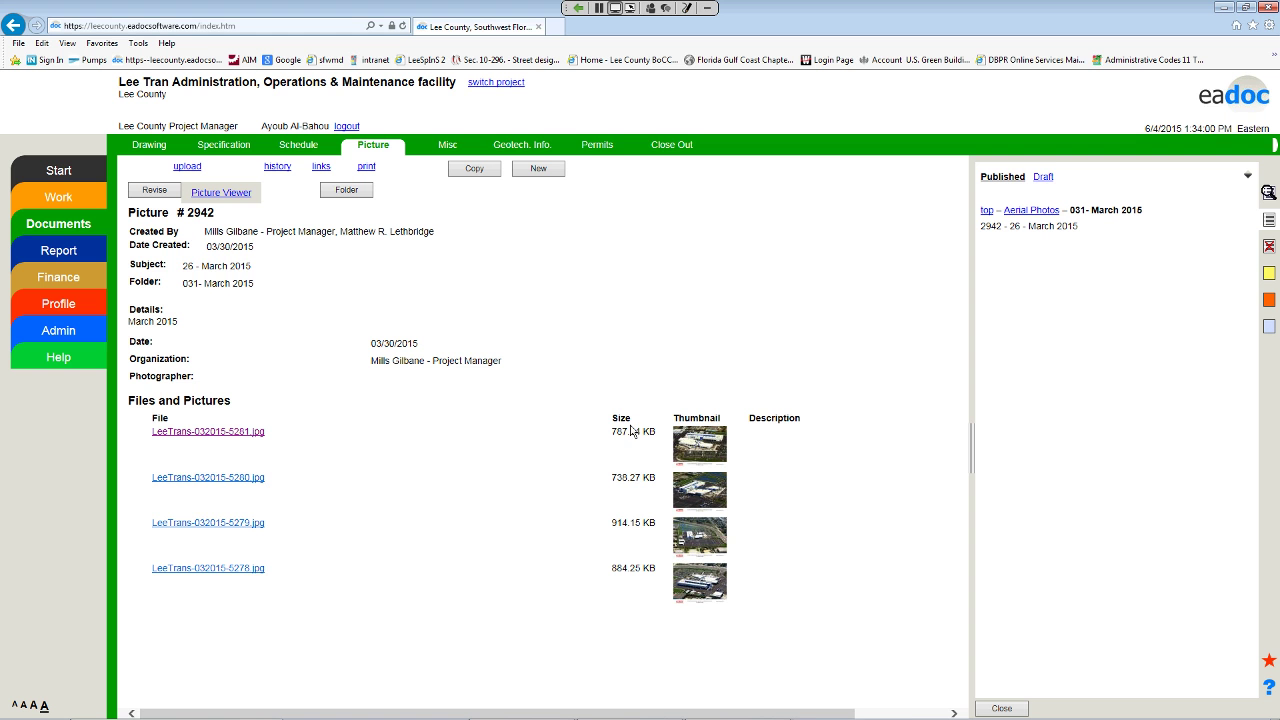
{"action": "left_click", "coordinate": [1031, 211]}
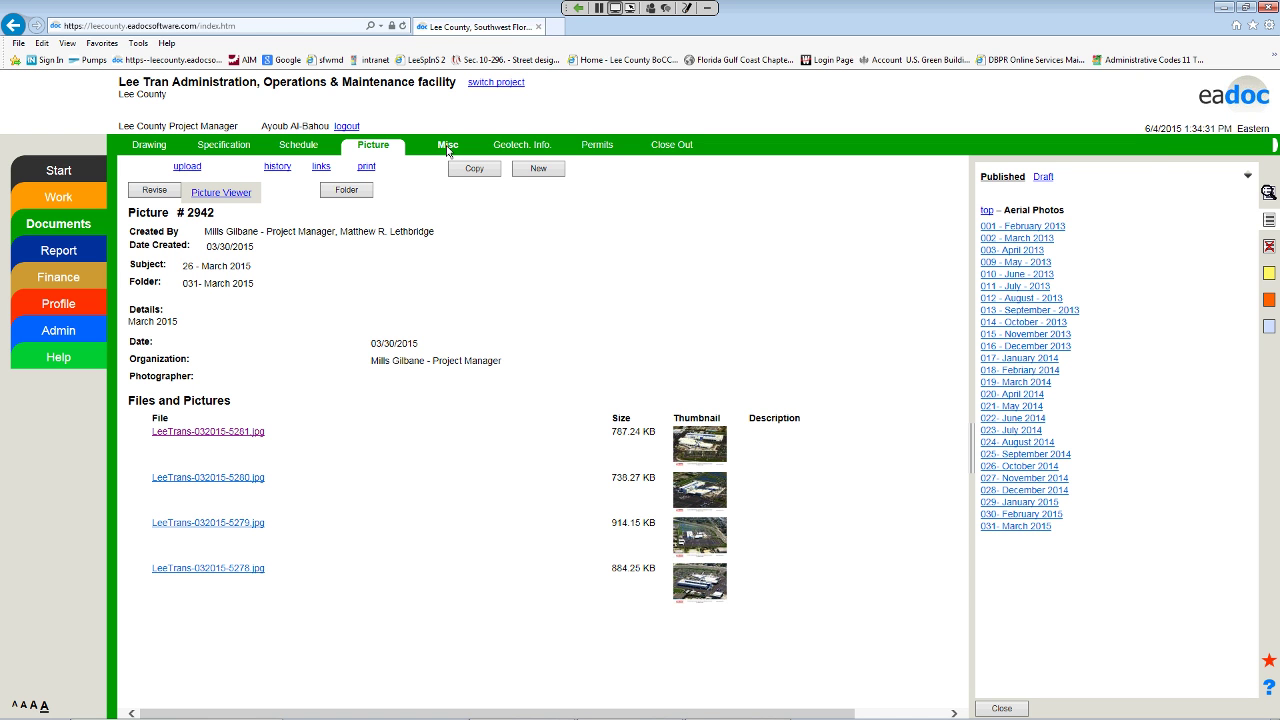
Step: Among the close-out documents, open the owner training video record for the Wet Fire Suppression System
{"action": "left_click", "coordinate": [674, 146]}
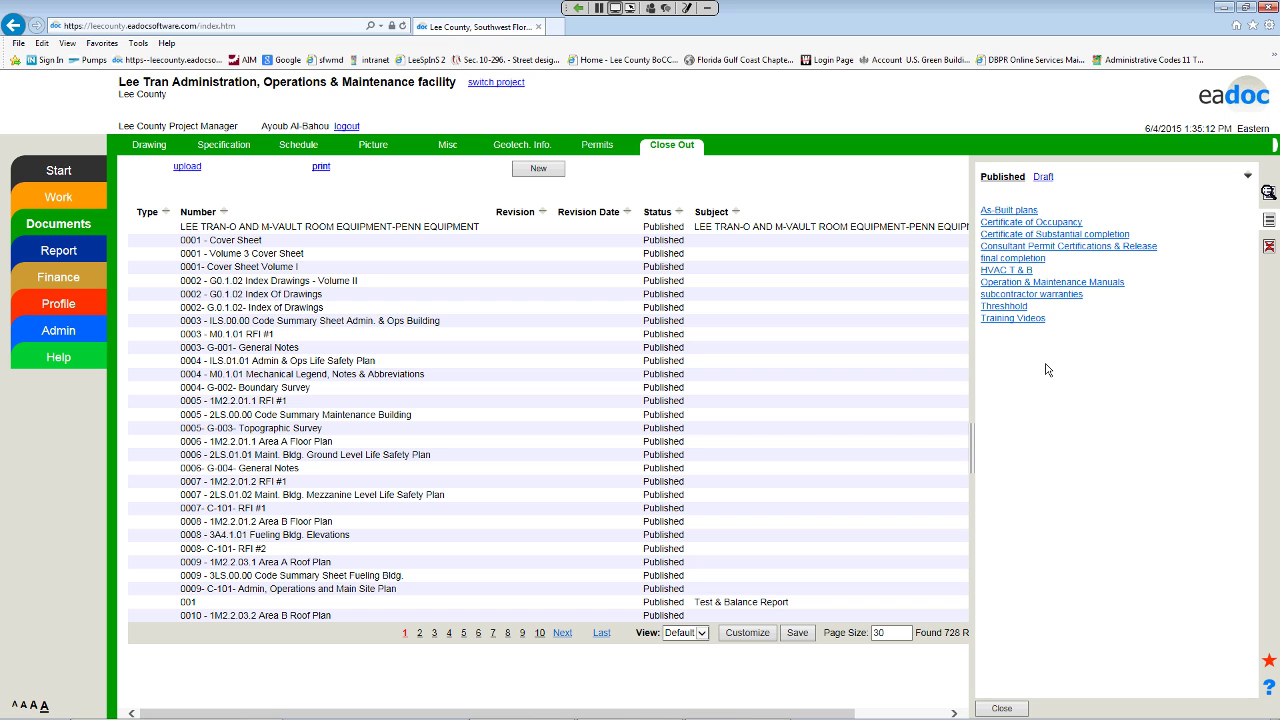
{"action": "left_click", "coordinate": [1013, 318]}
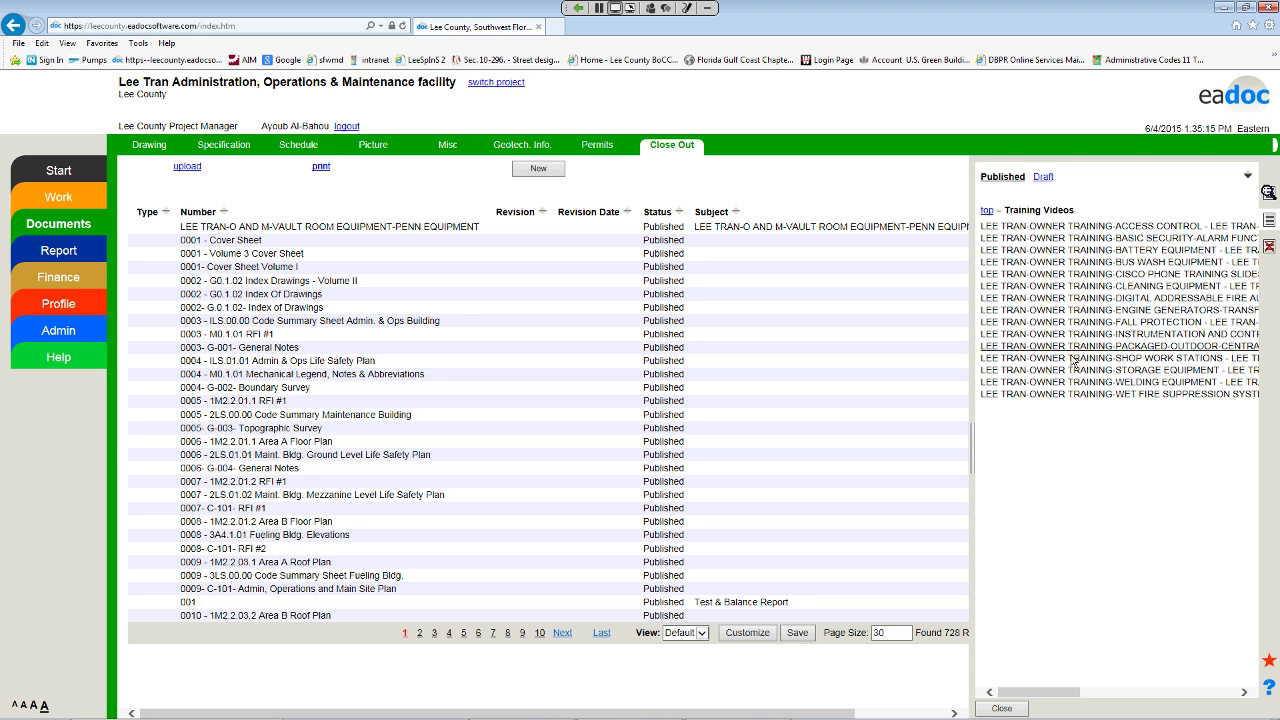
{"action": "left_click", "coordinate": [968, 456]}
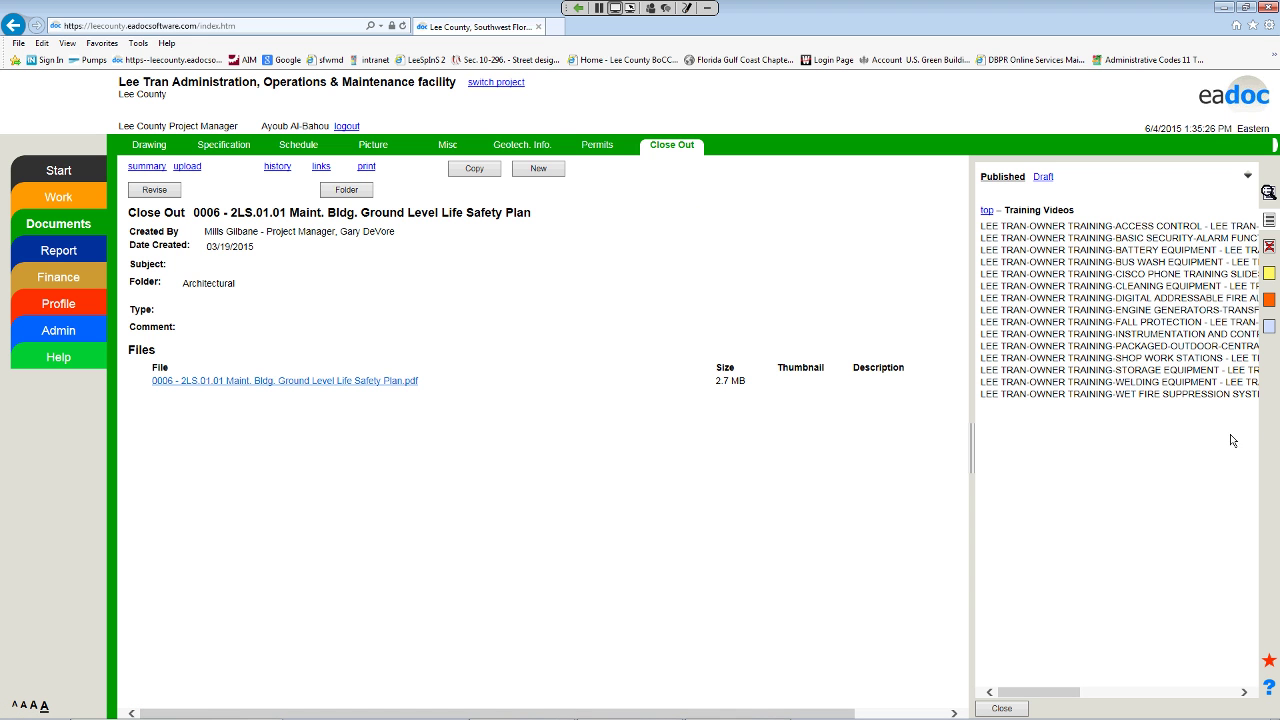
{"action": "left_click", "coordinate": [1164, 394]}
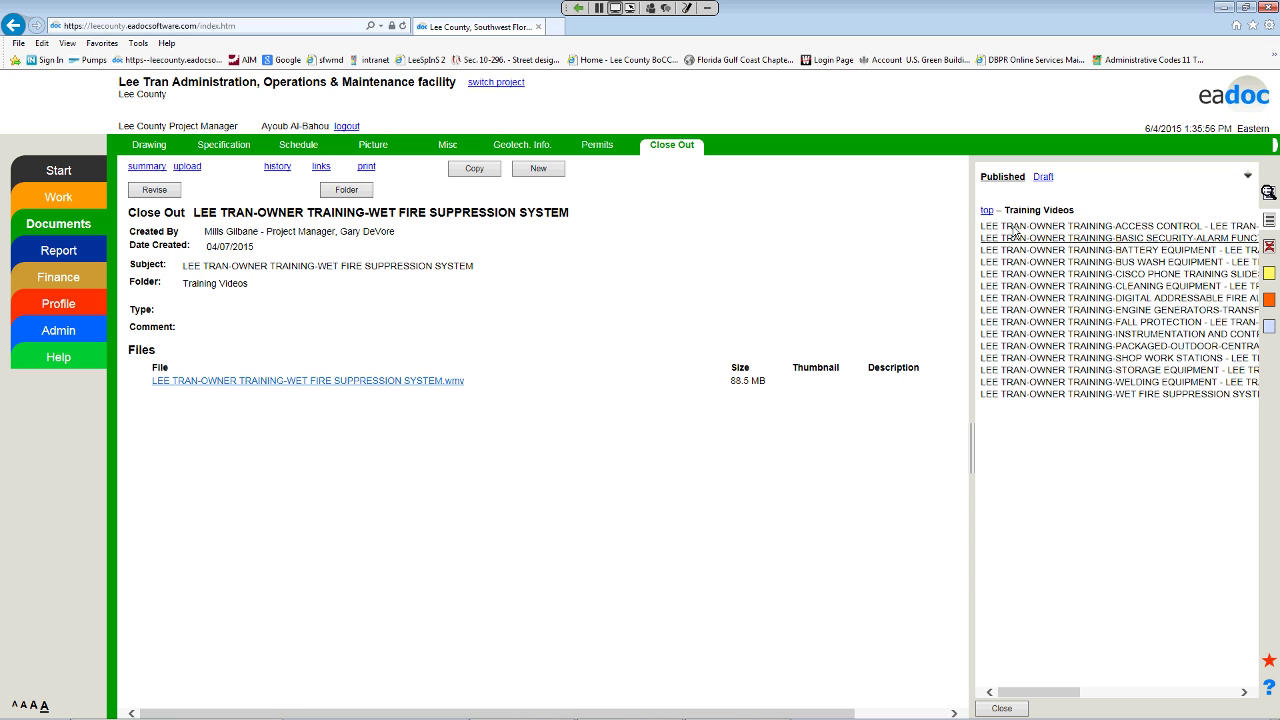
Step: Open the fire protection system PDF by First String from the Operation & Maintenance Manuals, and return to the close-out folder list while it downloads
{"action": "left_click", "coordinate": [987, 211]}
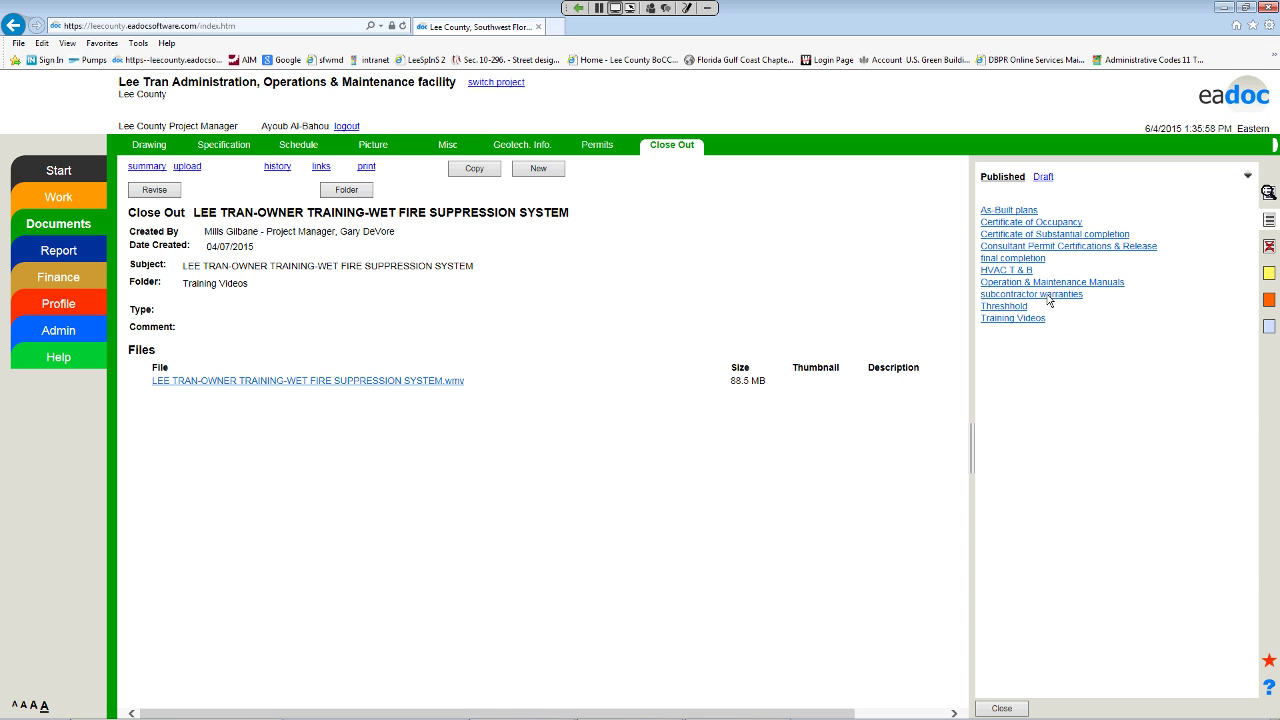
{"action": "left_click", "coordinate": [1116, 284]}
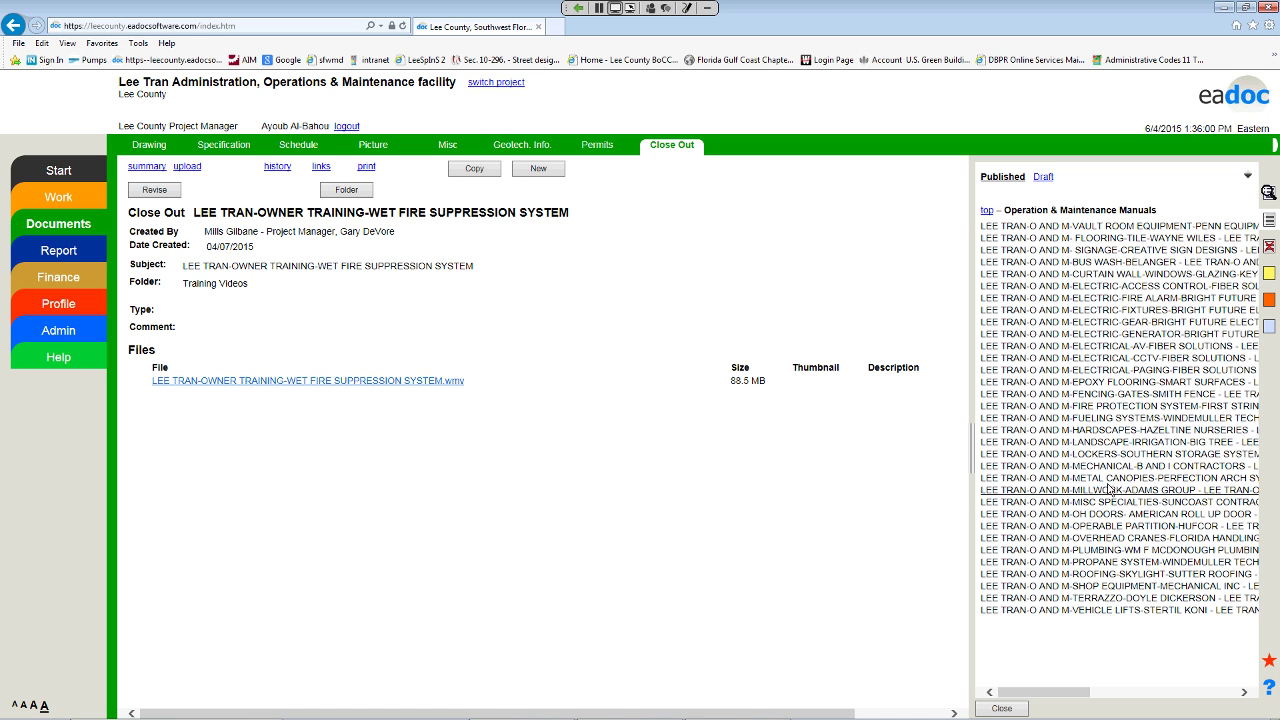
{"action": "left_click", "coordinate": [1133, 407]}
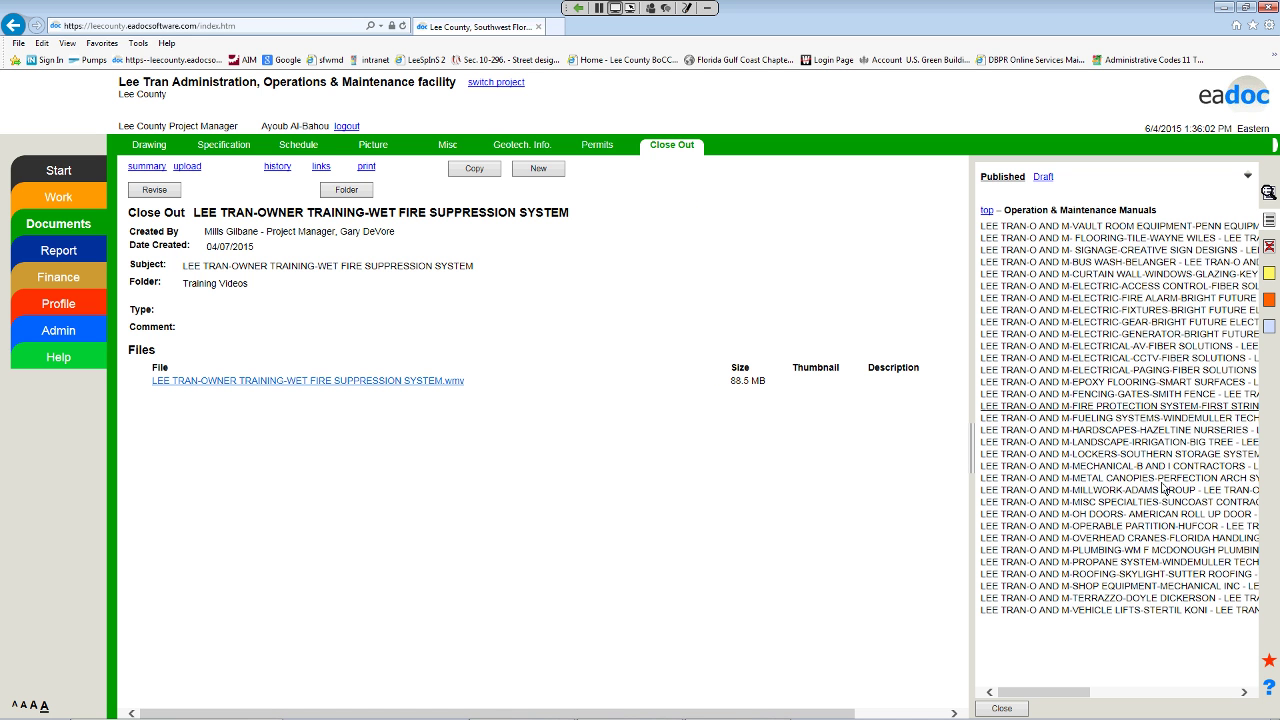
{"action": "left_click", "coordinate": [443, 382]}
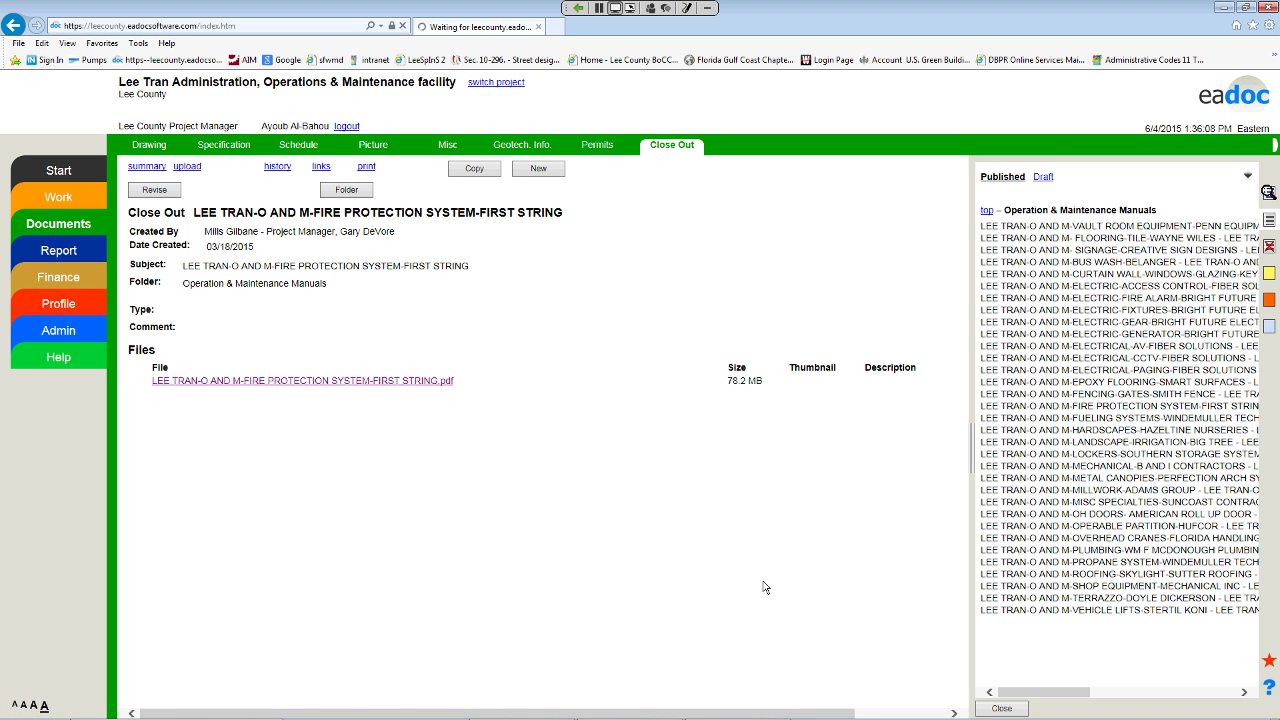
{"action": "left_click", "coordinate": [818, 705]}
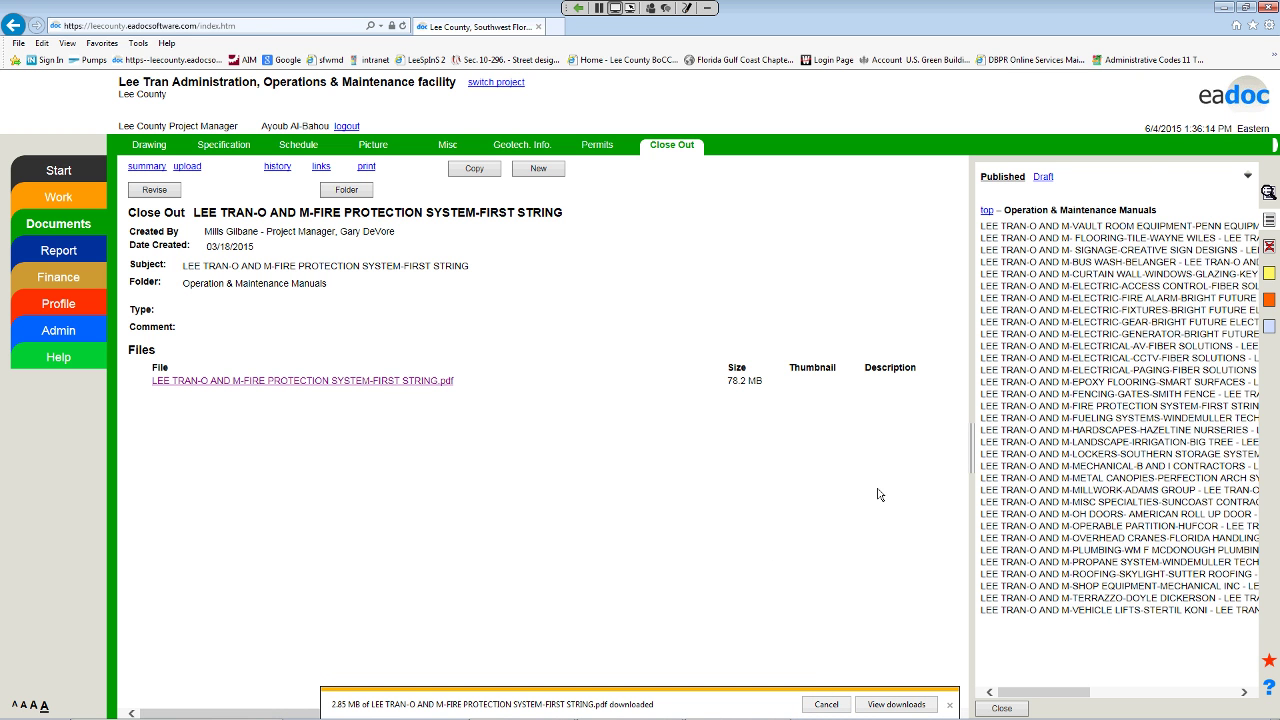
{"action": "left_click", "coordinate": [987, 210]}
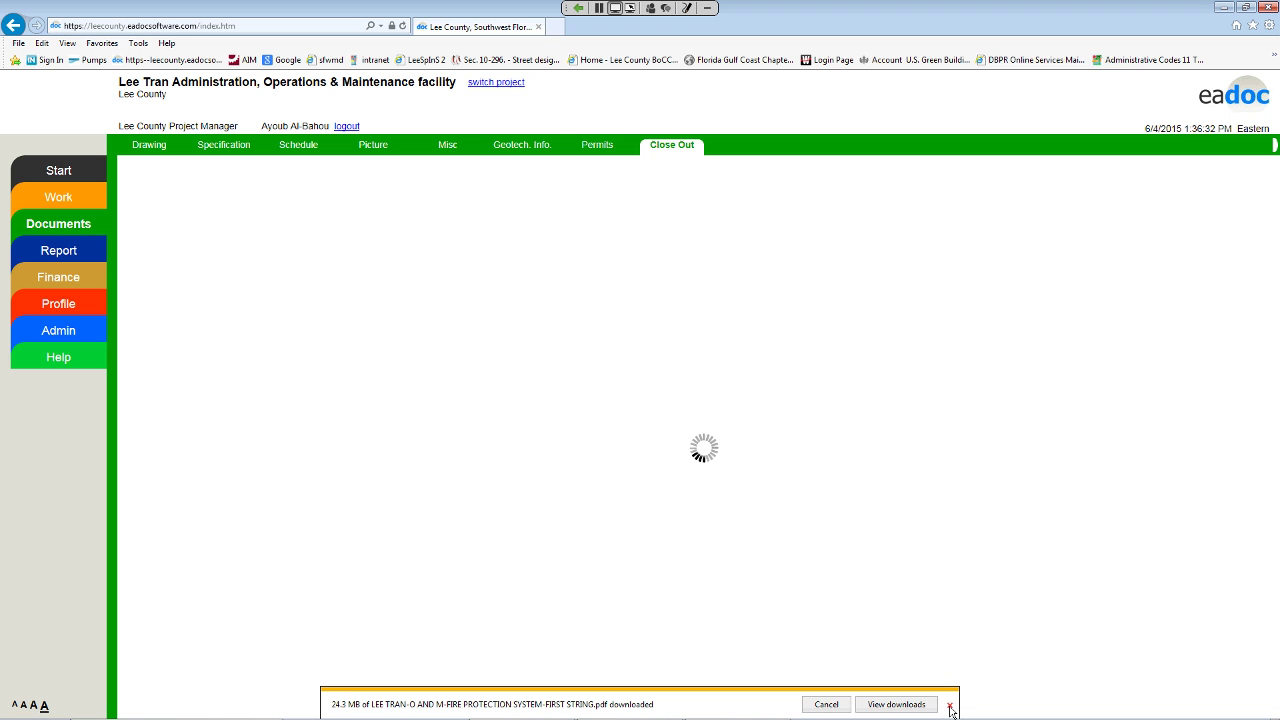
{"action": "left_click", "coordinate": [950, 706]}
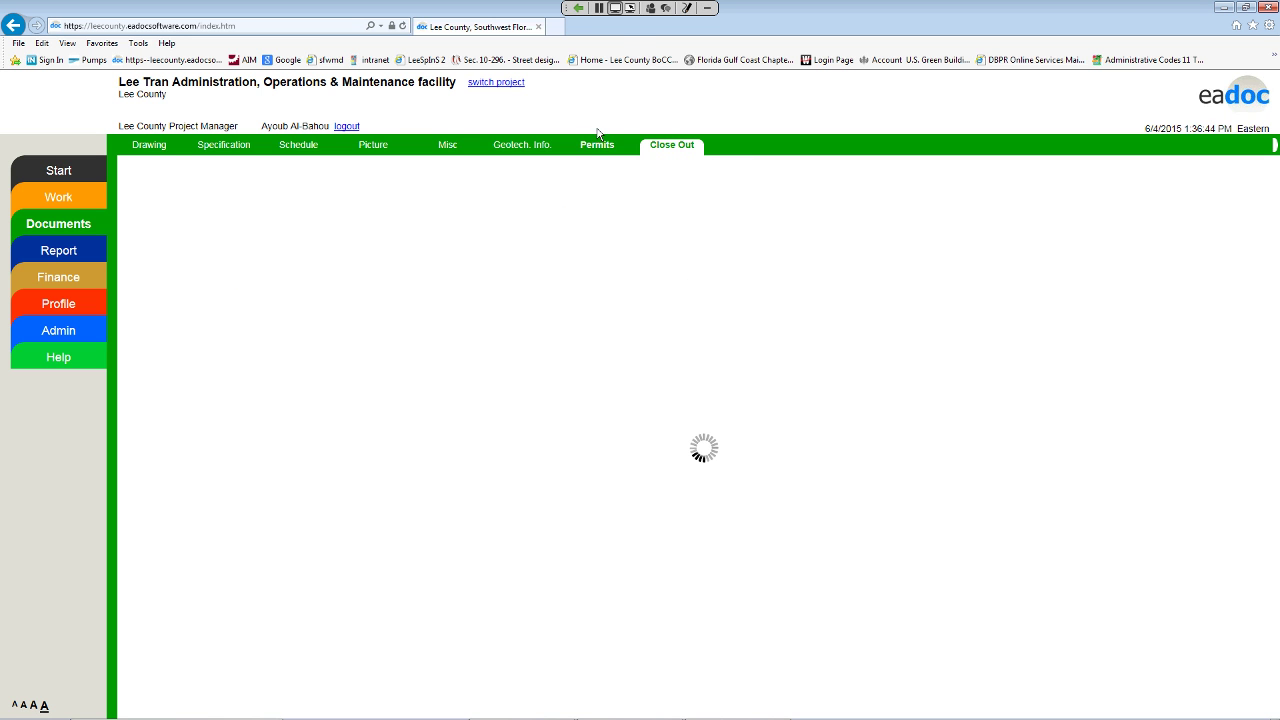
Step: Load the Lee County EADOC site in a second browser tab and return to the Lee Tran close-out documents
{"action": "left_click", "coordinate": [554, 28]}
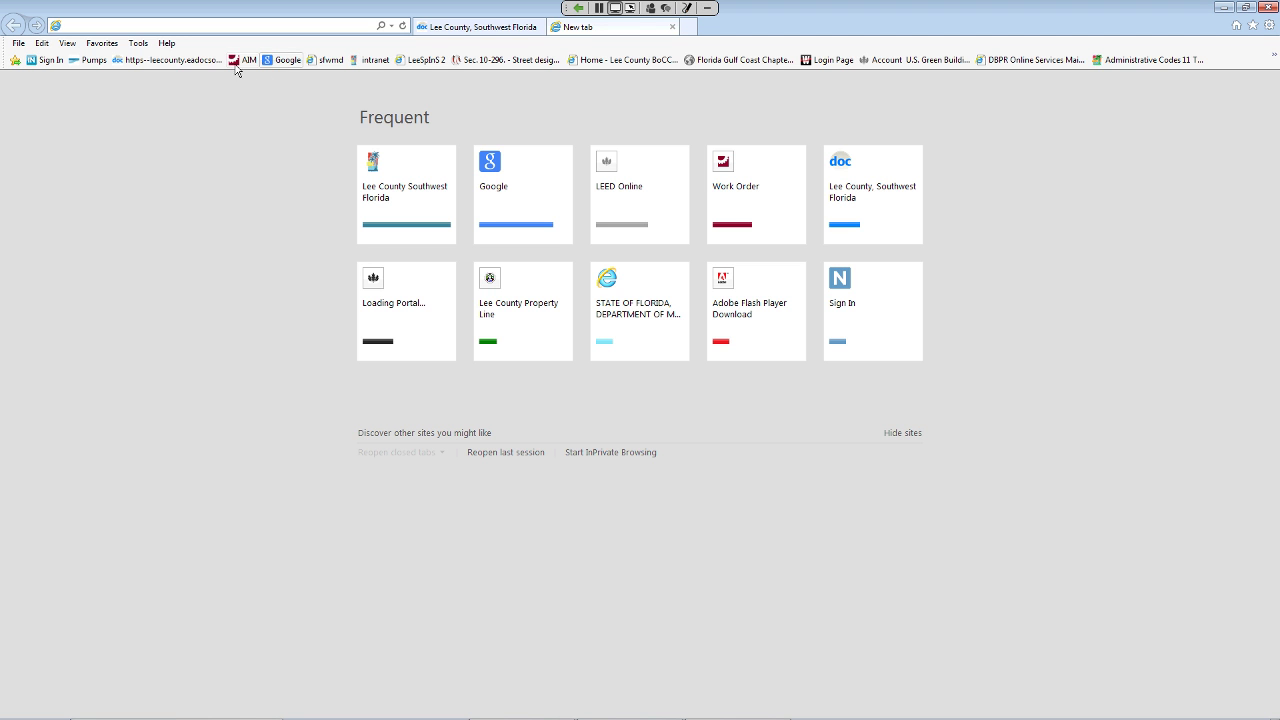
{"action": "left_click", "coordinate": [205, 60]}
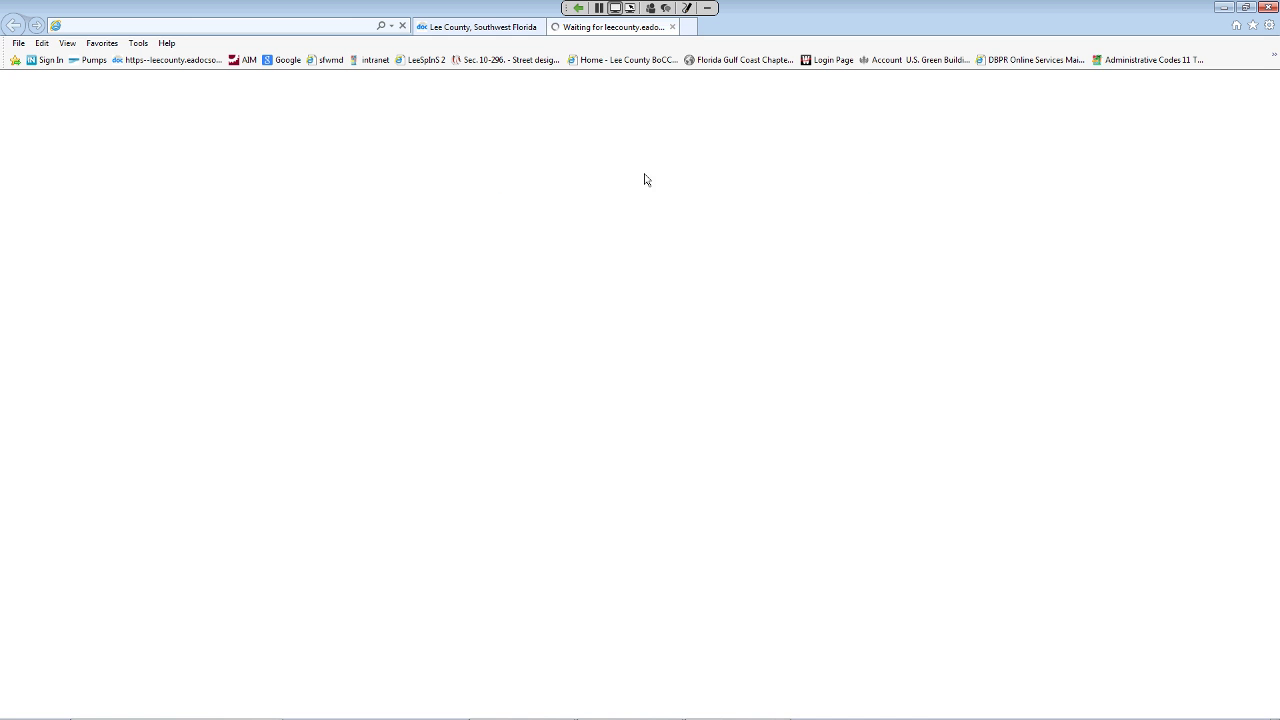
{"action": "left_click", "coordinate": [491, 27]}
{"action": "left_click", "coordinate": [557, 33]}
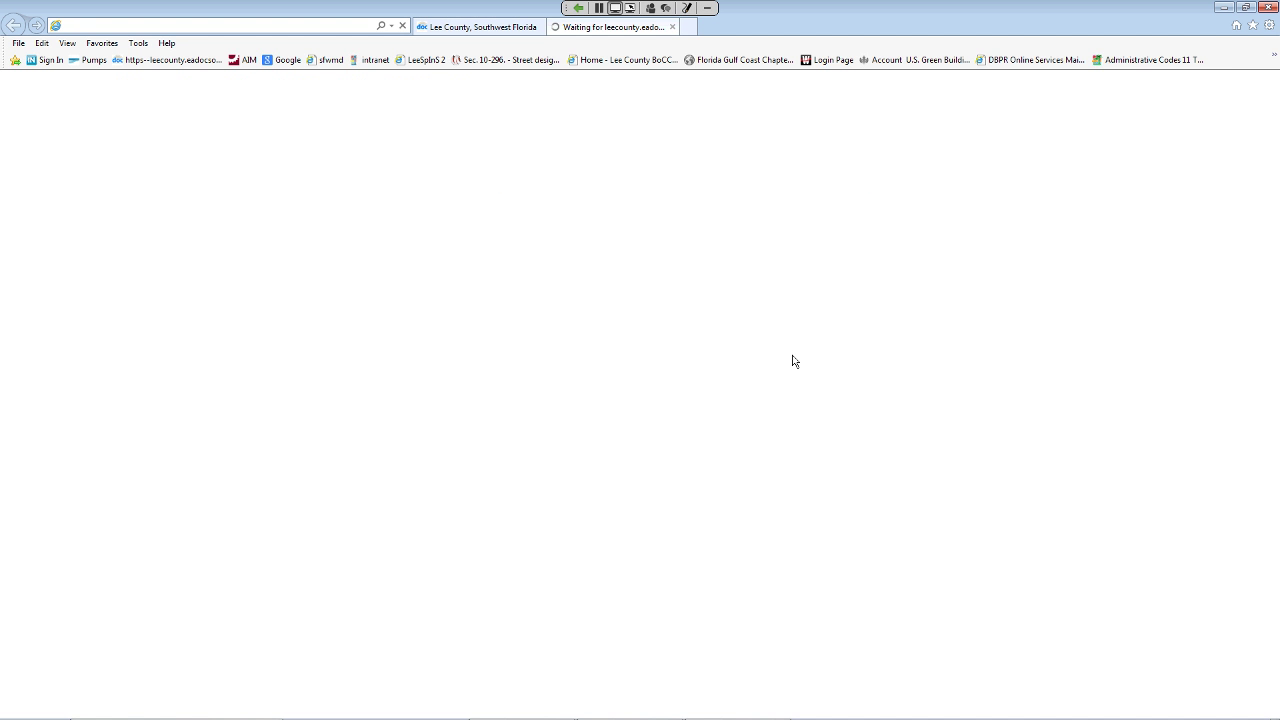
{"action": "left_click", "coordinate": [477, 31]}
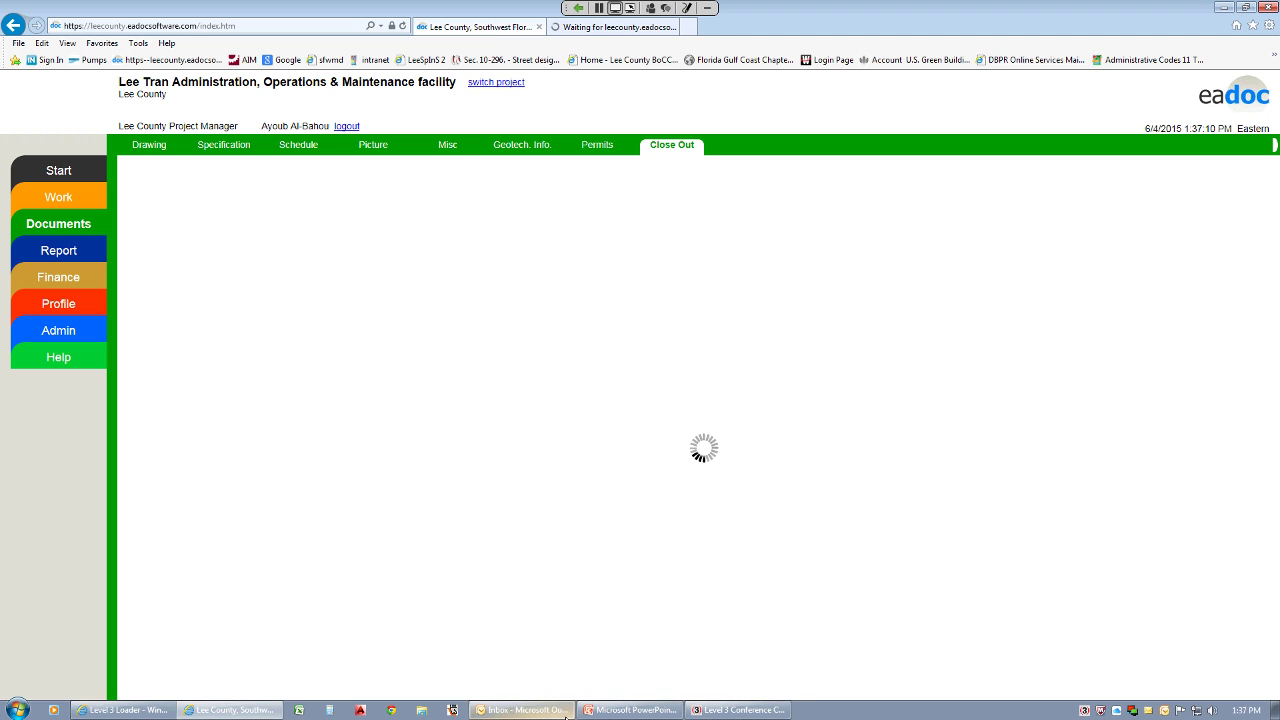
Step: View the fire protection manual's NFPA 25 cover page, fit the whole page in the window, and close the PDF
{"action": "mouse_move", "coordinate": [582, 714]}
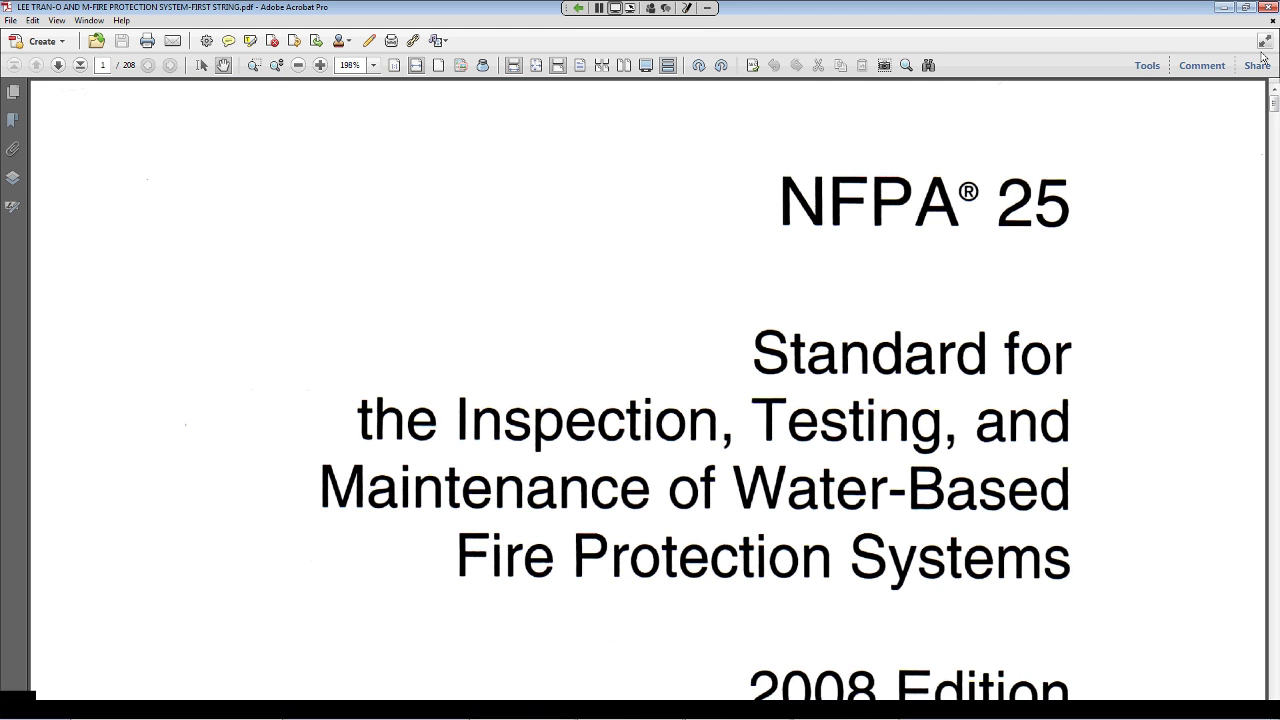
{"action": "scroll", "coordinate": [949, 348], "scroll_direction": "down", "scroll_amount": 3}
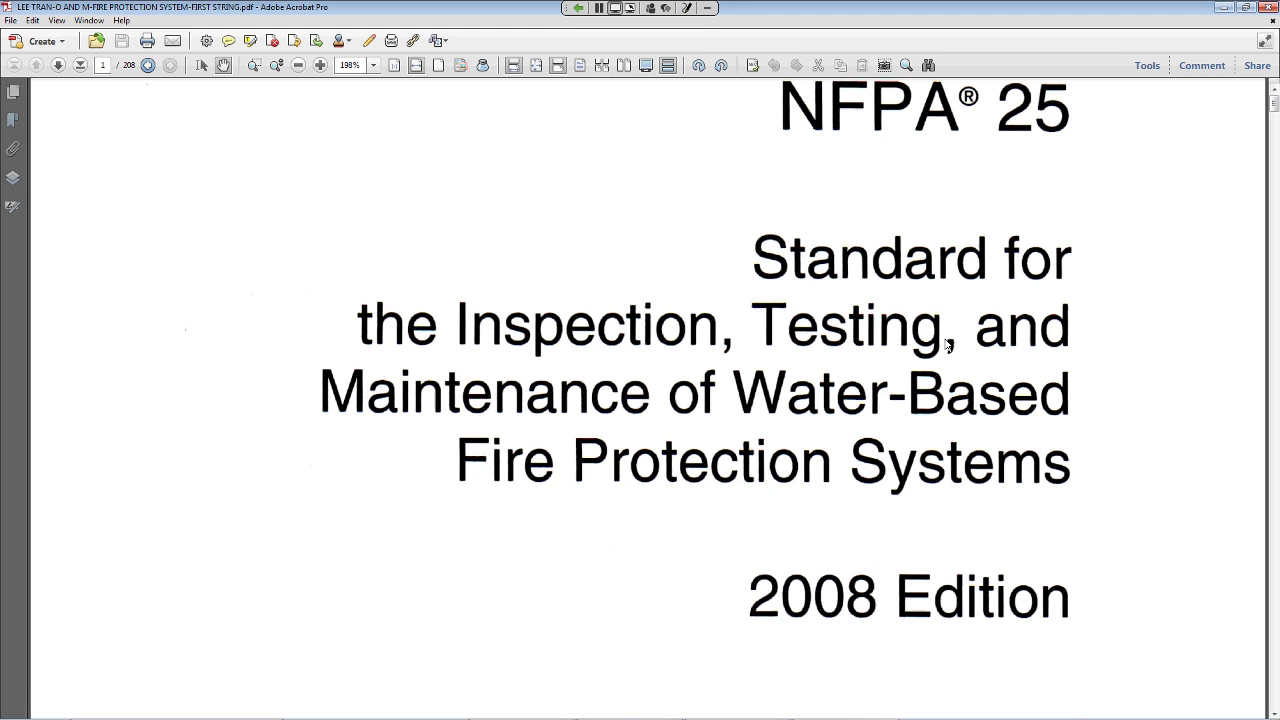
{"action": "scroll", "coordinate": [750, 250], "scroll_direction": "up", "scroll_amount": 2}
{"action": "left_click", "coordinate": [536, 65]}
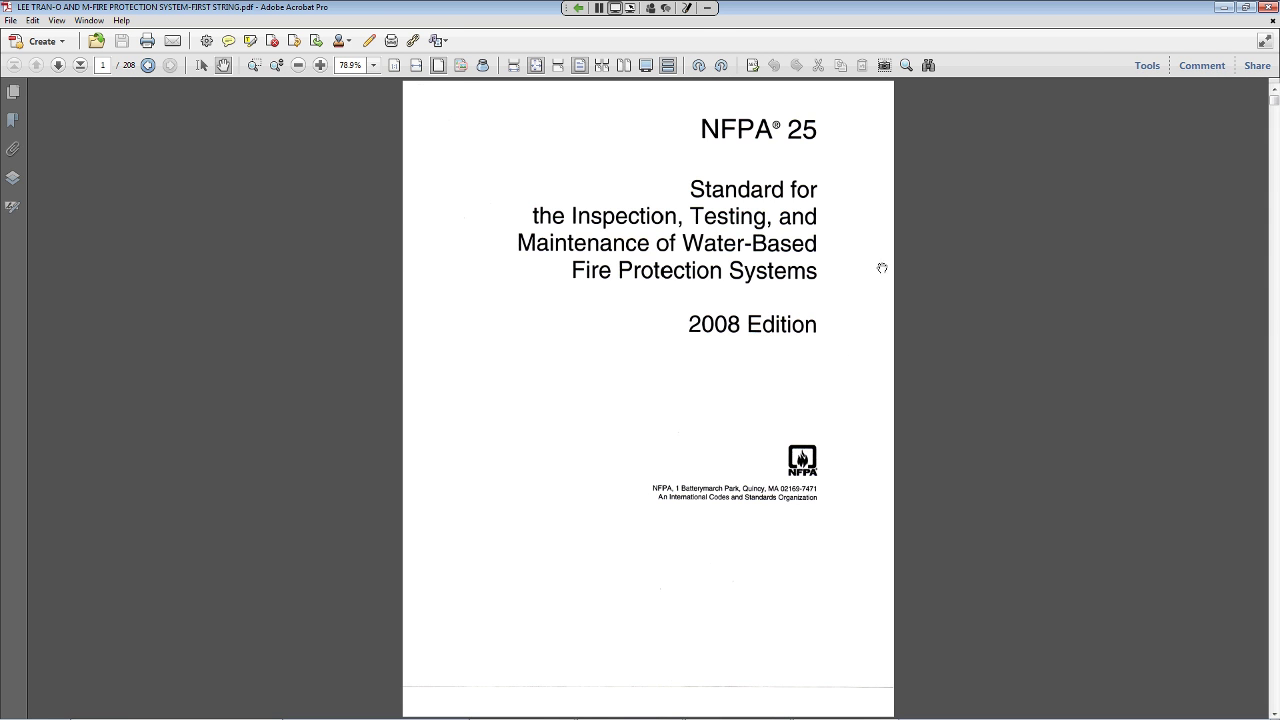
{"action": "left_click", "coordinate": [1268, 7]}
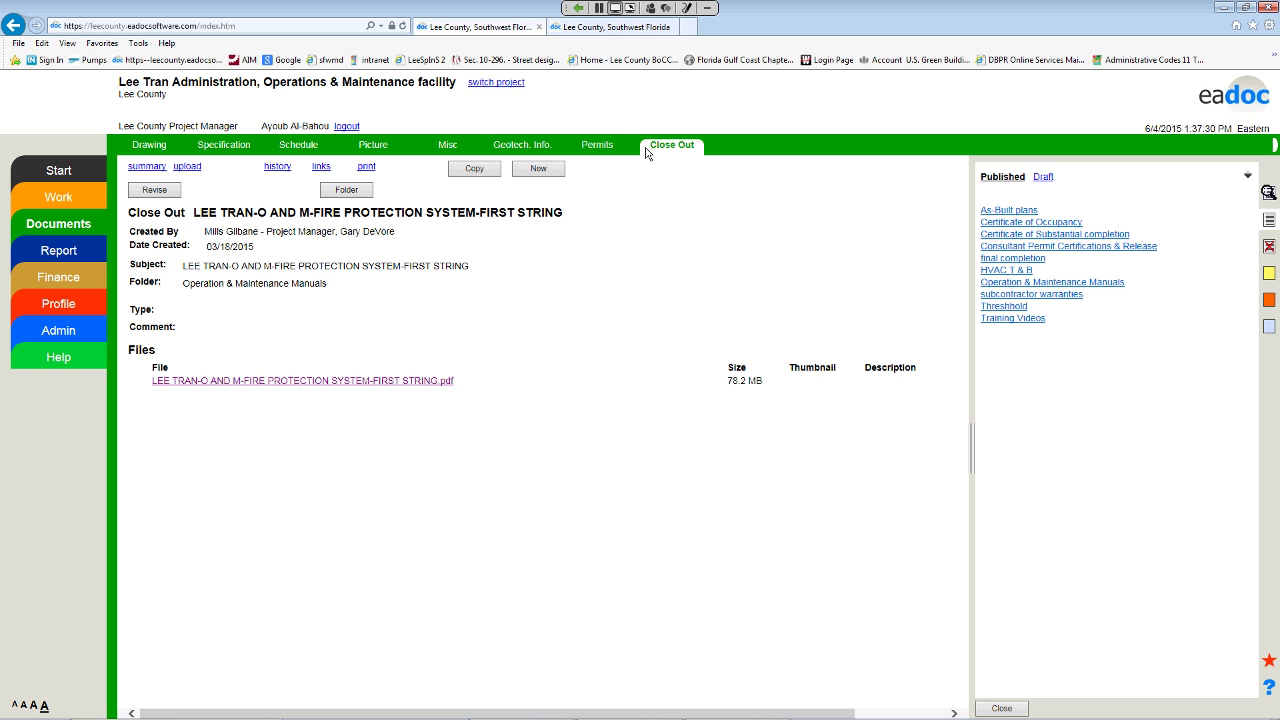
Step: In the second browser tab, switch the project to North Fort Myers Rec Center [Construction]
{"action": "mouse_move", "coordinate": [450, 716]}
{"action": "left_click", "coordinate": [591, 27]}
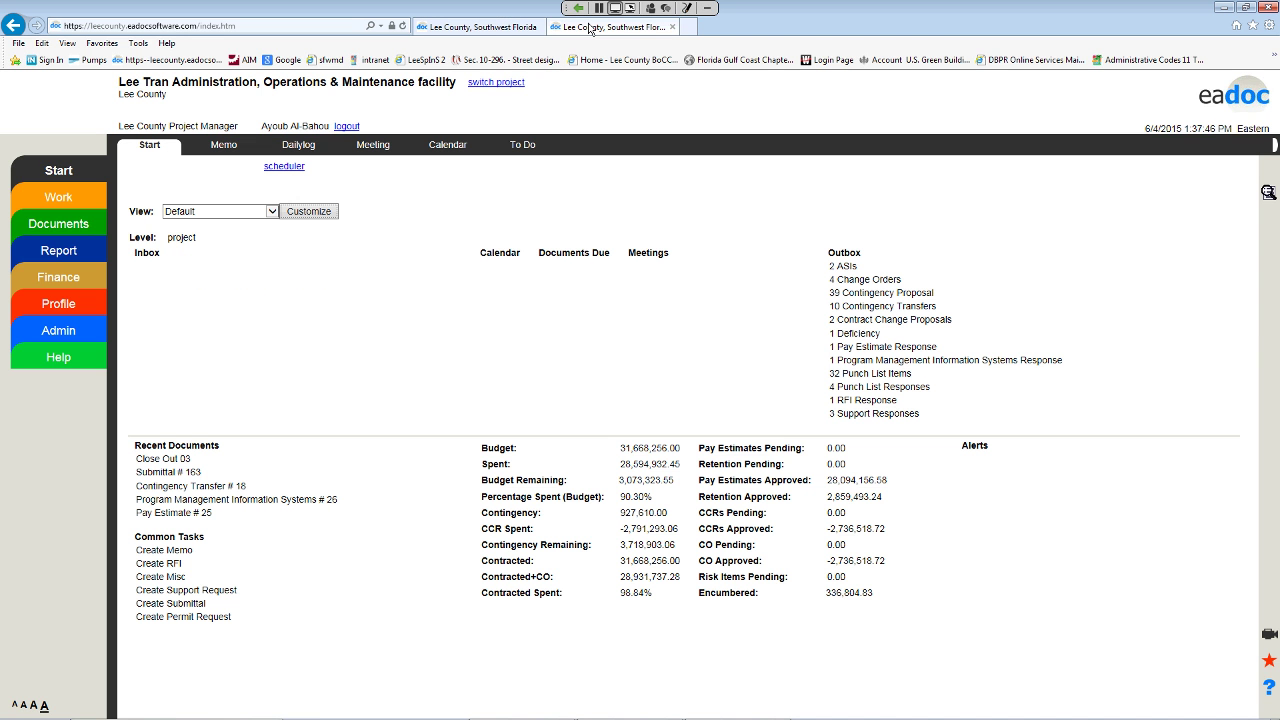
{"action": "left_click", "coordinate": [496, 82]}
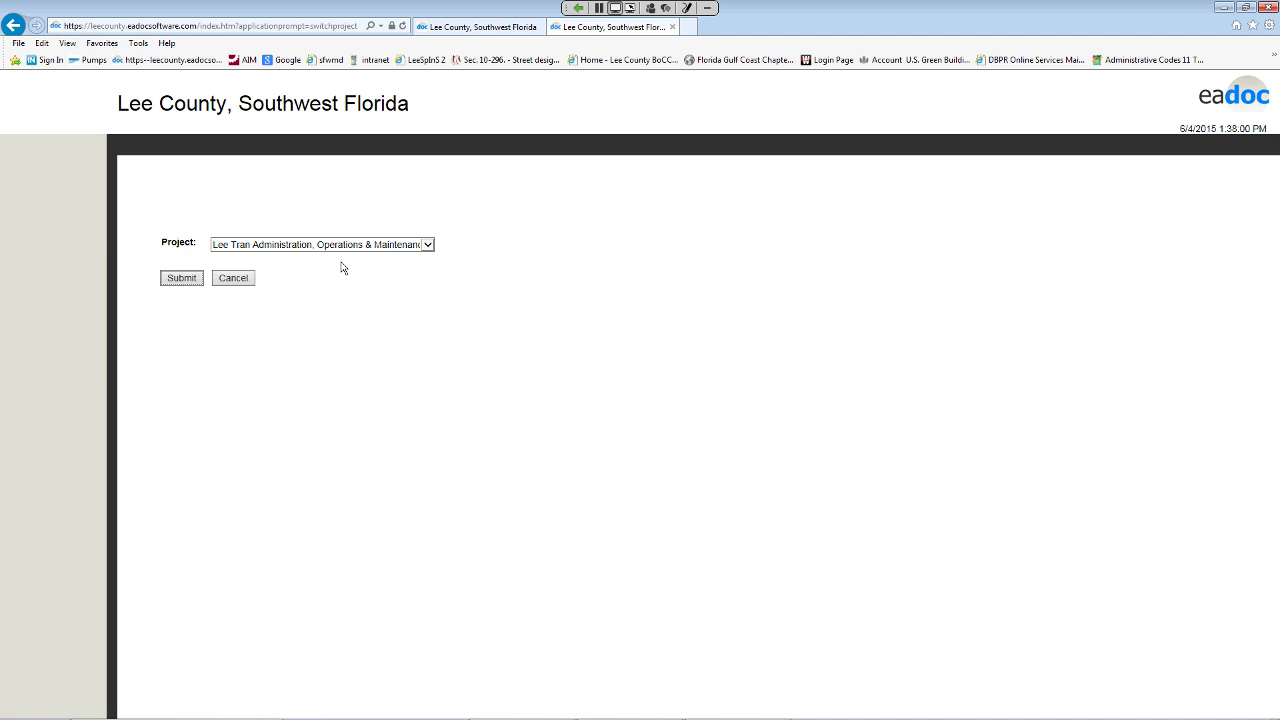
{"action": "left_click", "coordinate": [422, 245]}
{"action": "left_click", "coordinate": [410, 255]}
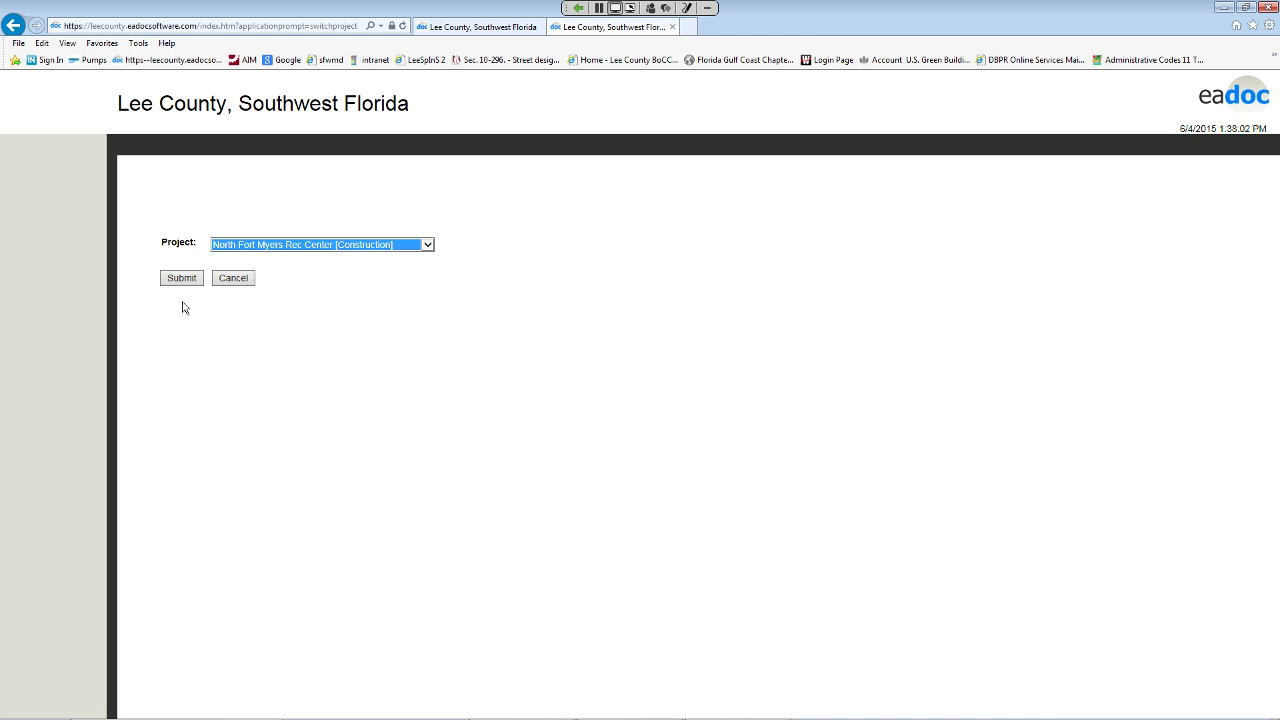
{"action": "left_click", "coordinate": [182, 278]}
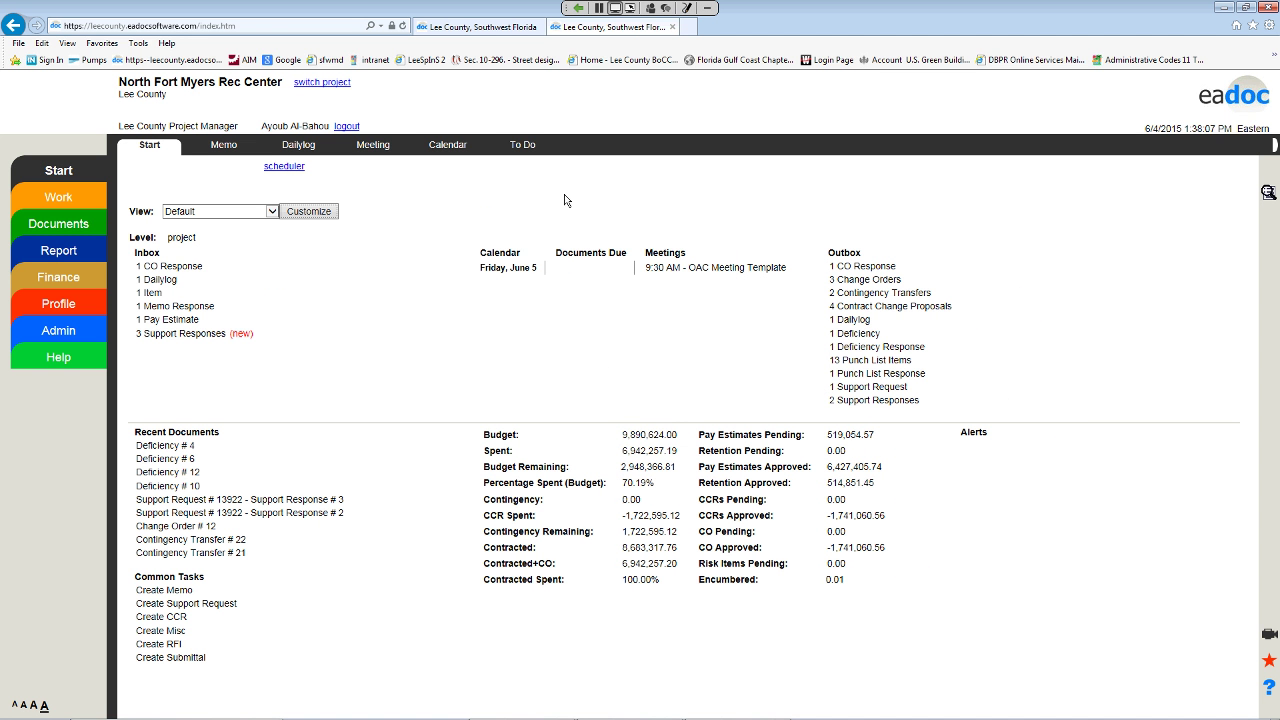
Step: Alternate between the two open projects, and list the FDEP - Fuel tanks permits of the Lee Tran project
{"action": "left_click", "coordinate": [519, 27]}
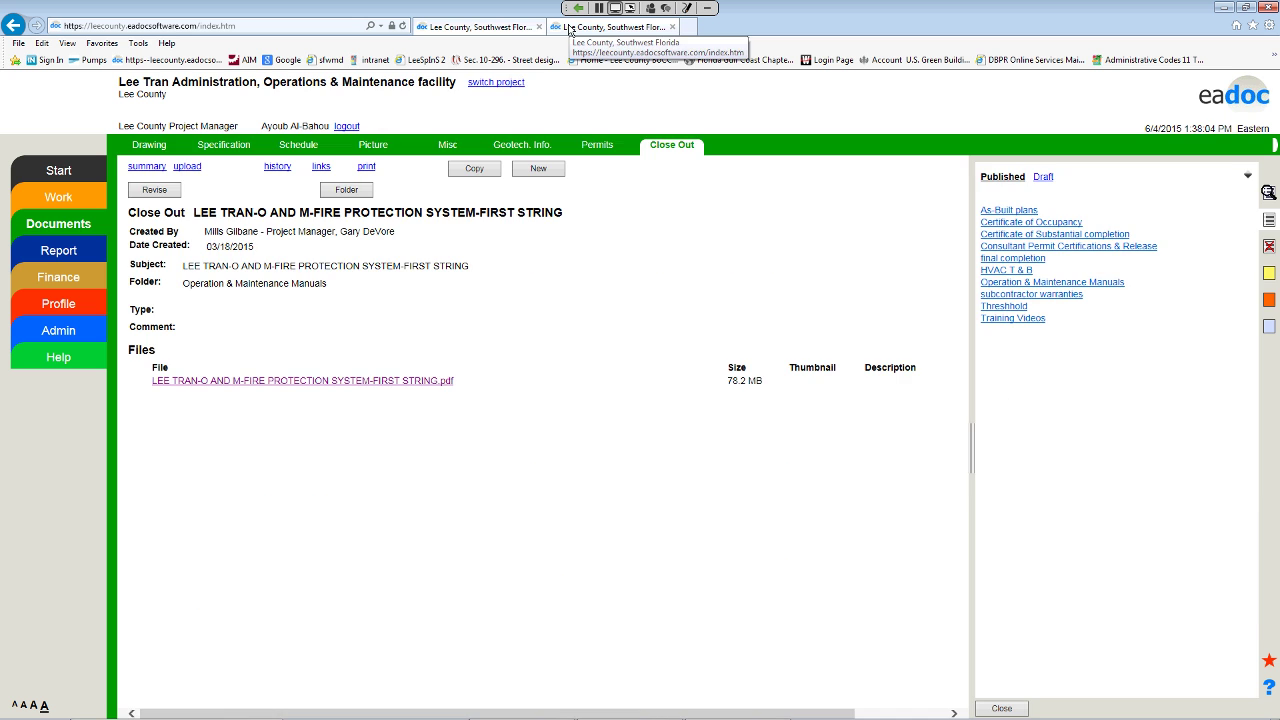
{"action": "left_click", "coordinate": [595, 27]}
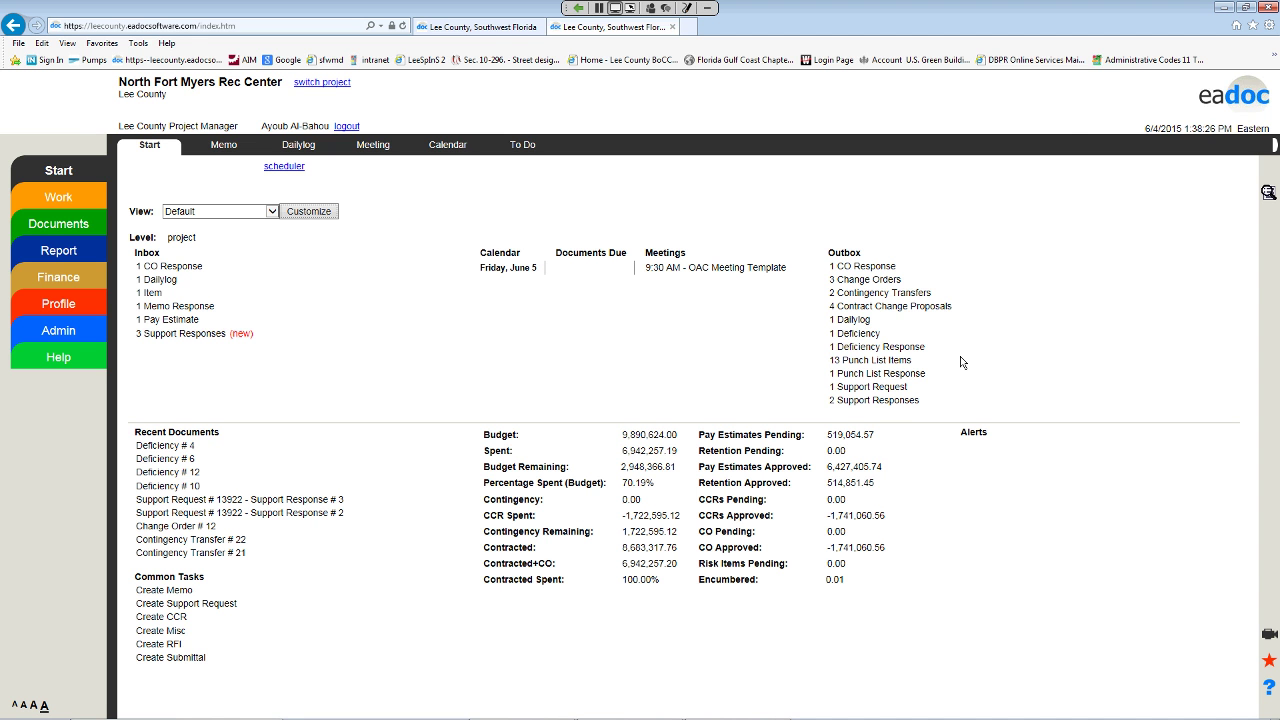
{"action": "left_click", "coordinate": [515, 27]}
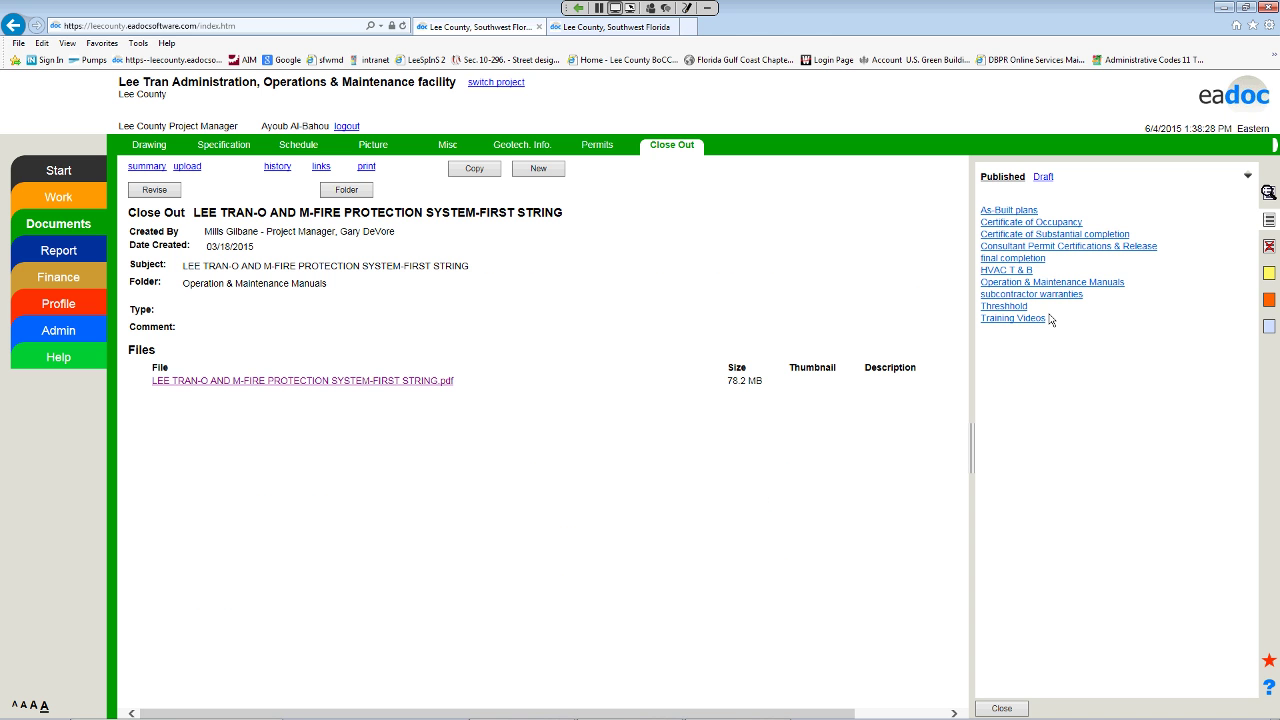
{"action": "left_click", "coordinate": [589, 148]}
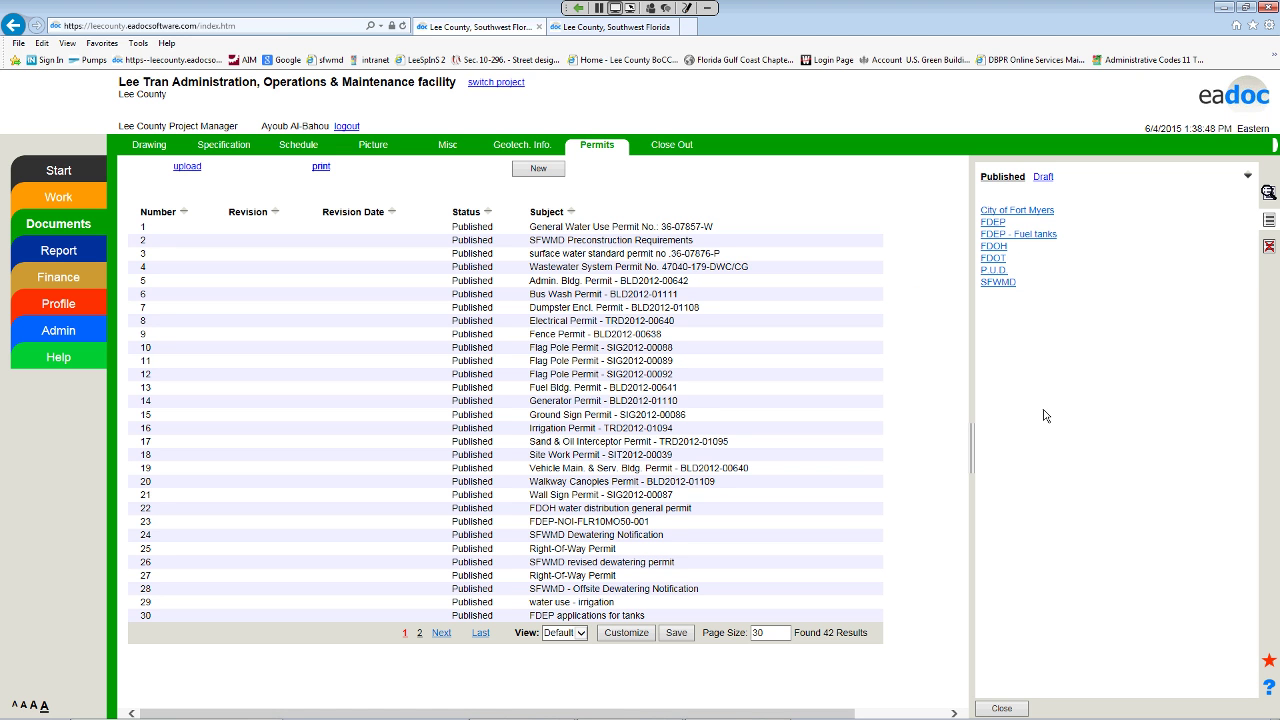
{"action": "left_click", "coordinate": [1014, 238]}
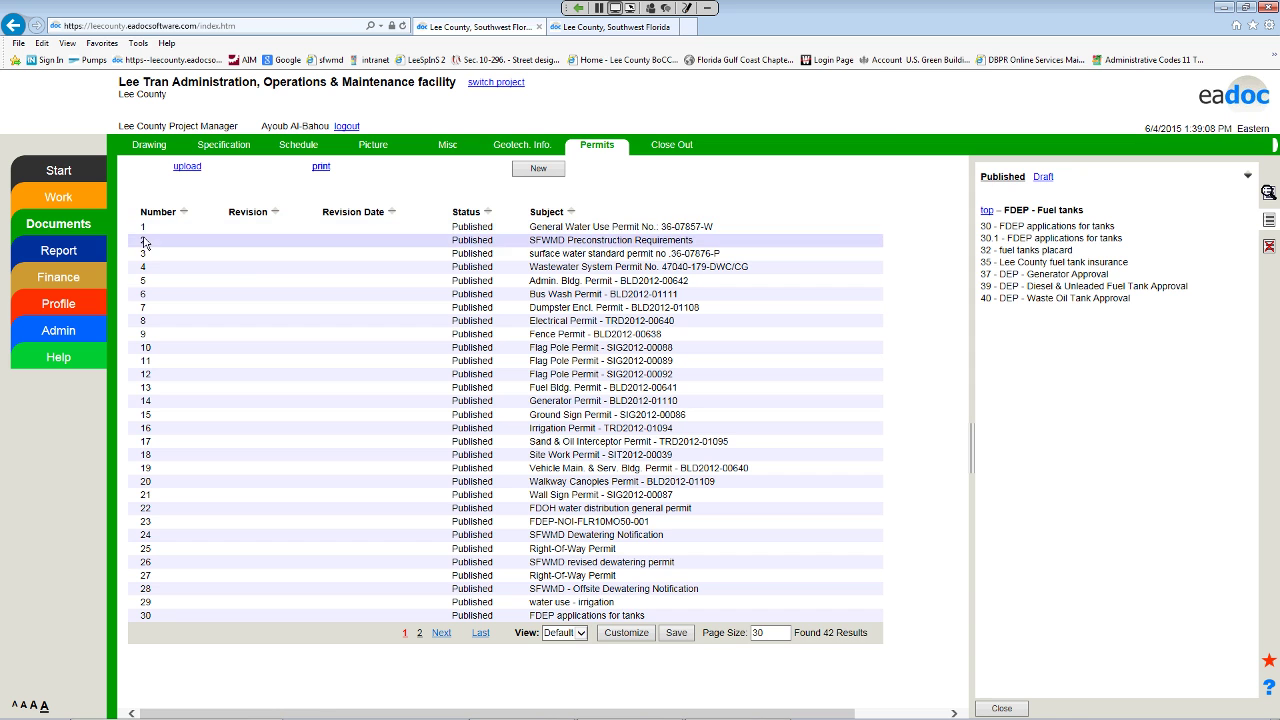
Step: Run the Pay Estimates-All Status report from the Pay Estimate Reports, look through its entries, and close the results
{"action": "left_click", "coordinate": [71, 254]}
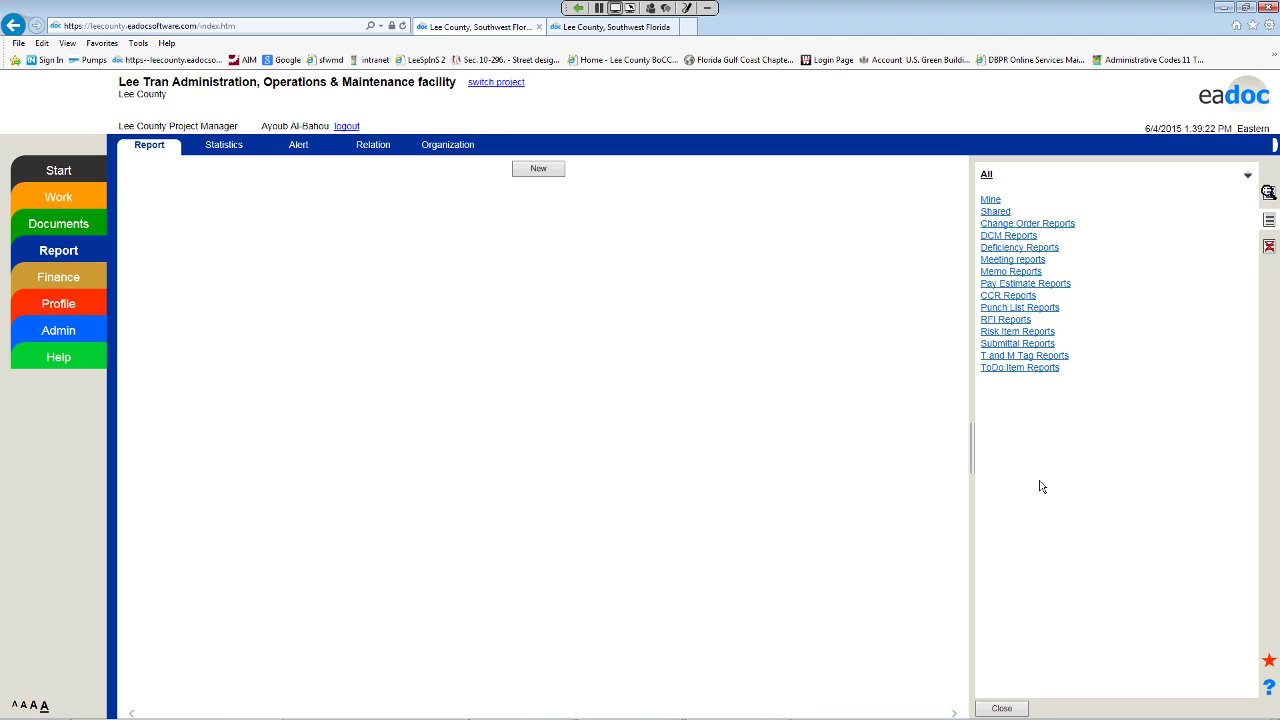
{"action": "left_click", "coordinate": [1064, 290]}
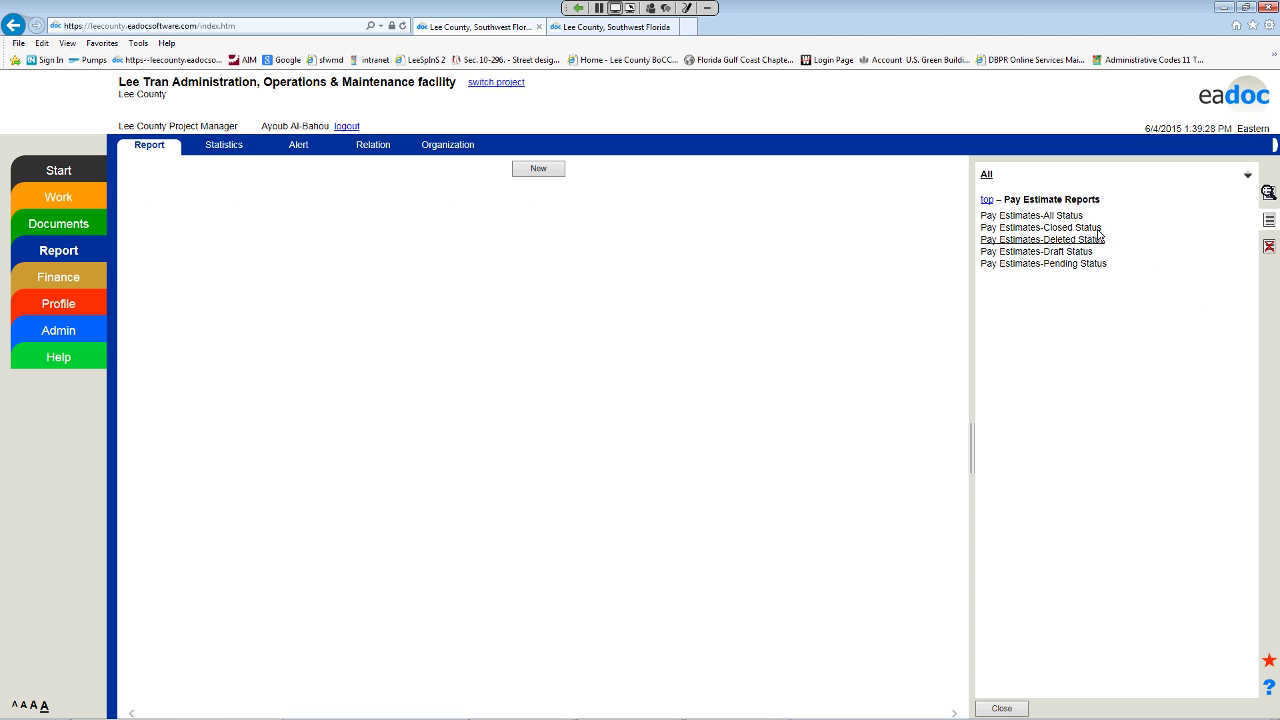
{"action": "left_click", "coordinate": [1027, 218]}
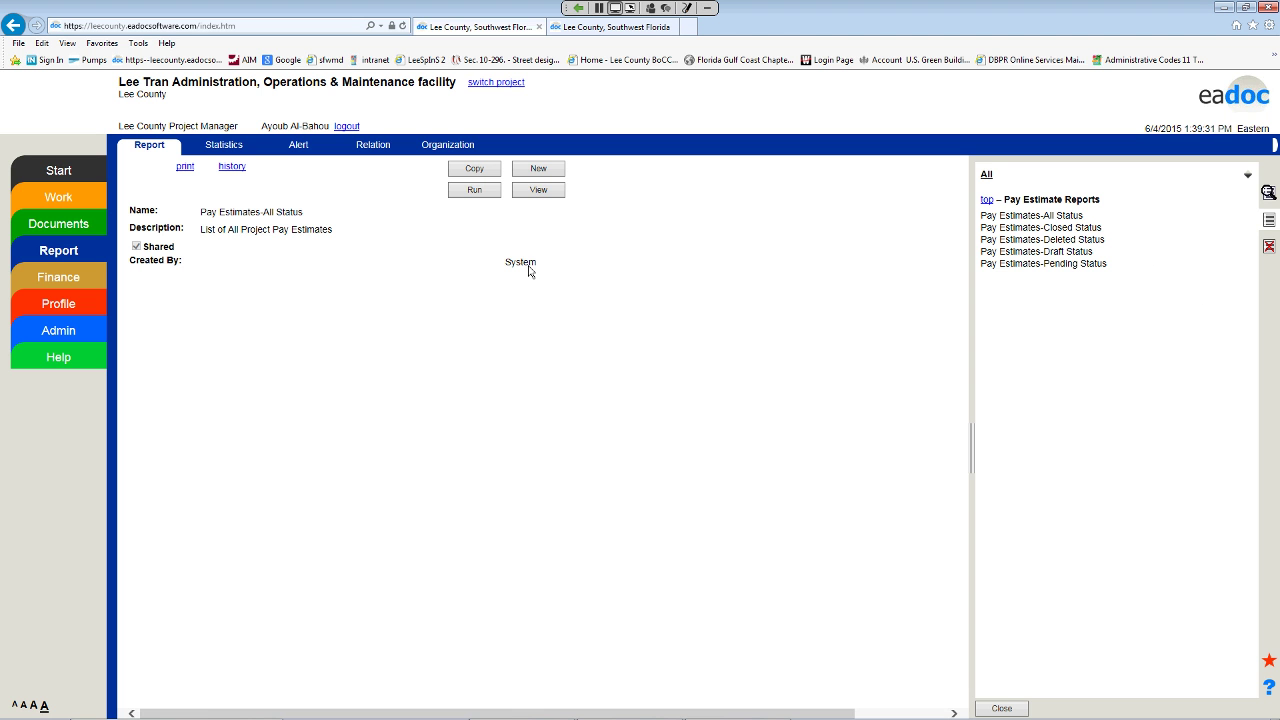
{"action": "left_click", "coordinate": [478, 190]}
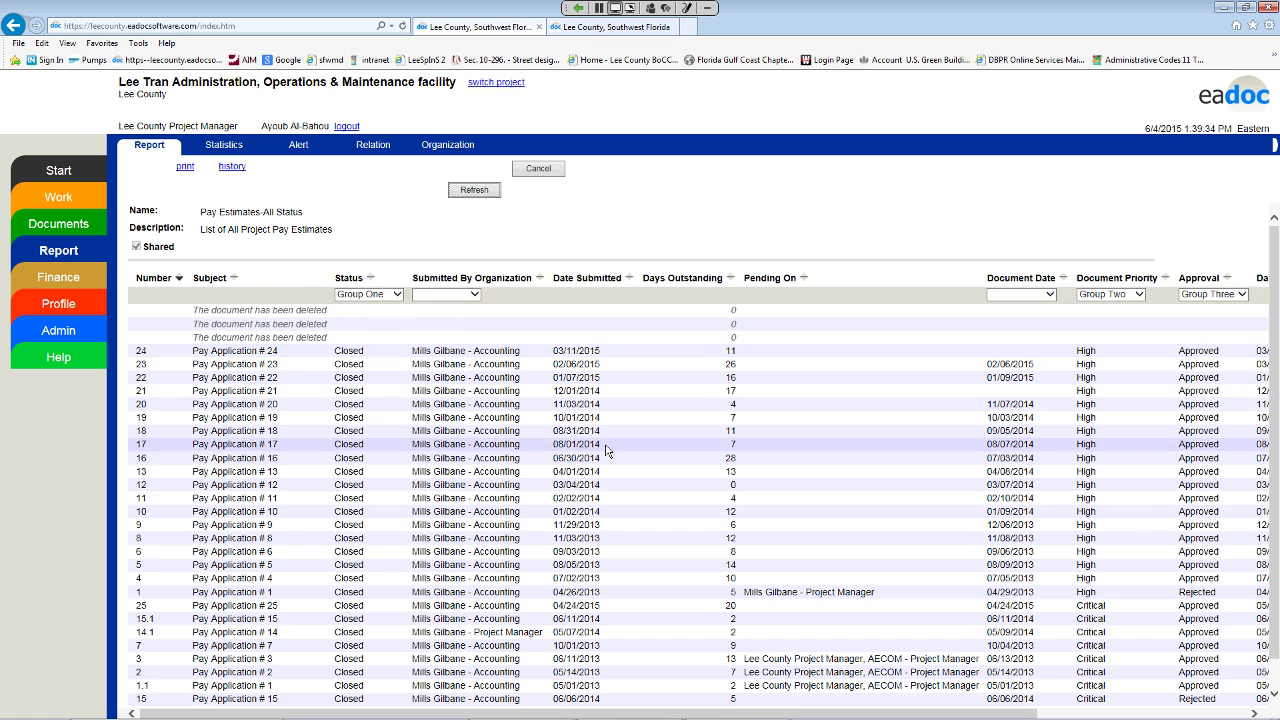
{"action": "scroll", "coordinate": [609, 453], "scroll_direction": "down", "scroll_amount": 1}
{"action": "scroll", "coordinate": [990, 495], "scroll_direction": "up", "scroll_amount": 1}
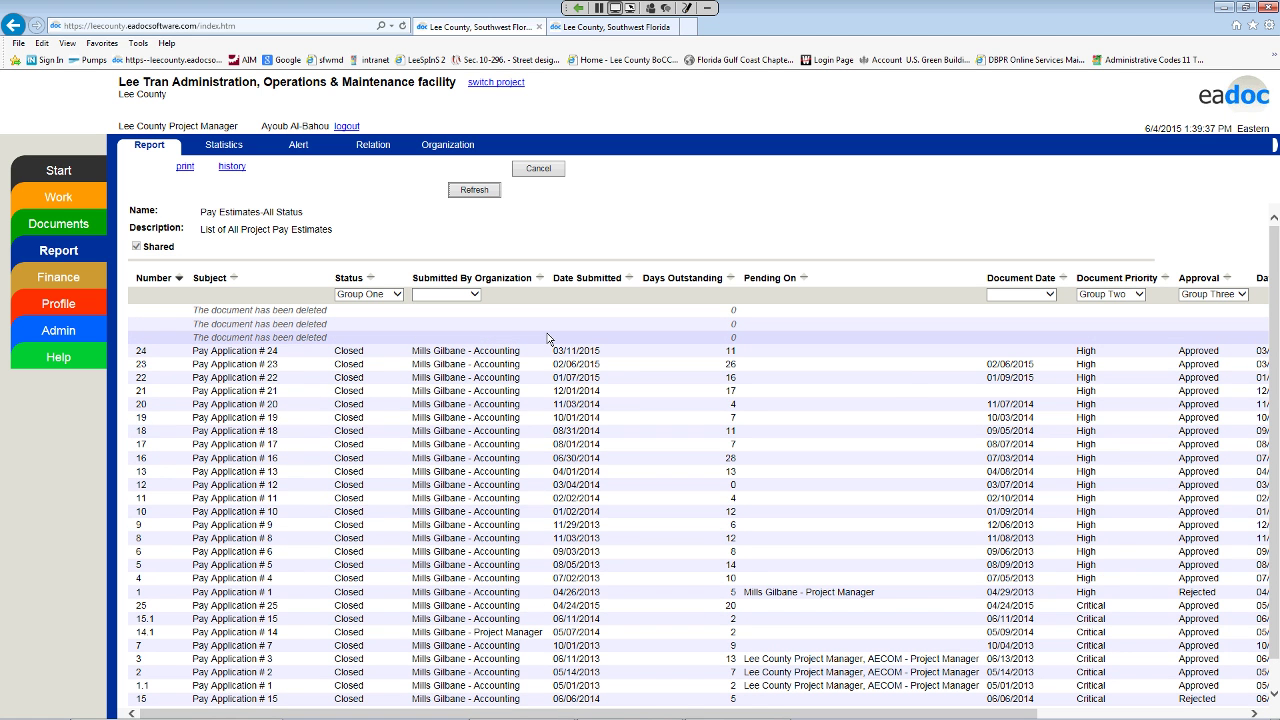
{"action": "left_click", "coordinate": [71, 279]}
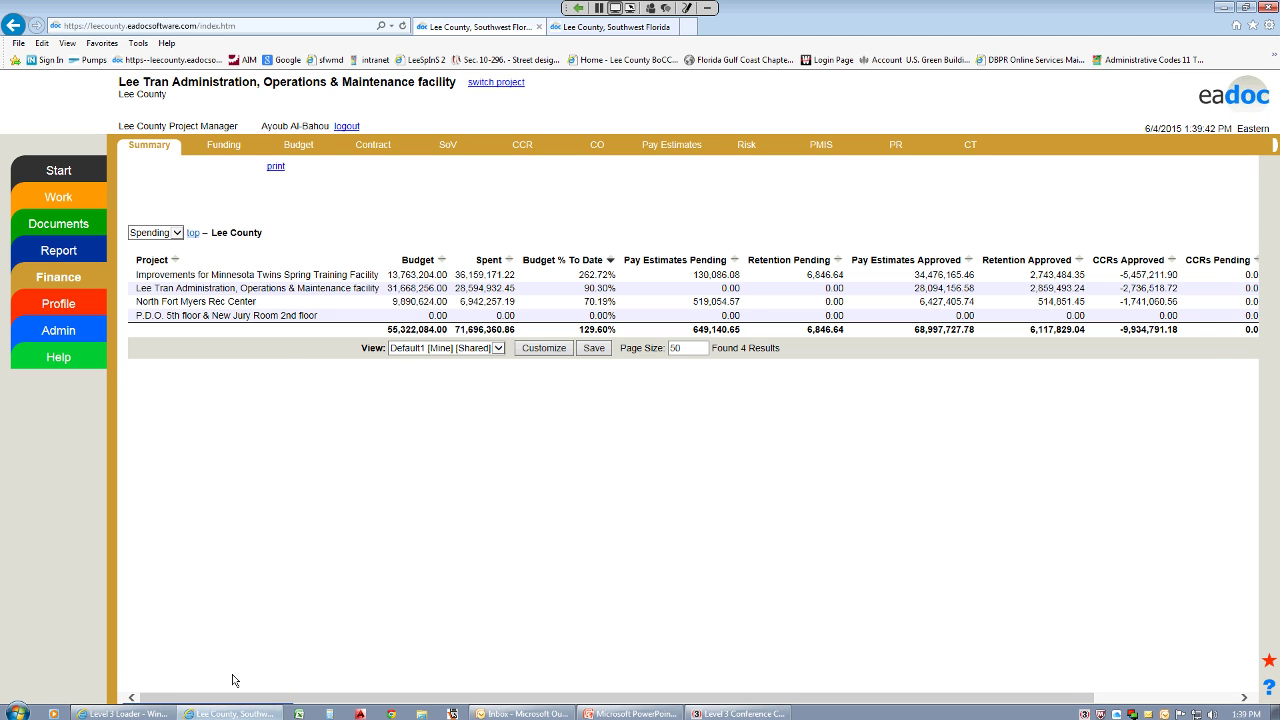
{"action": "left_click", "coordinate": [240, 713]}
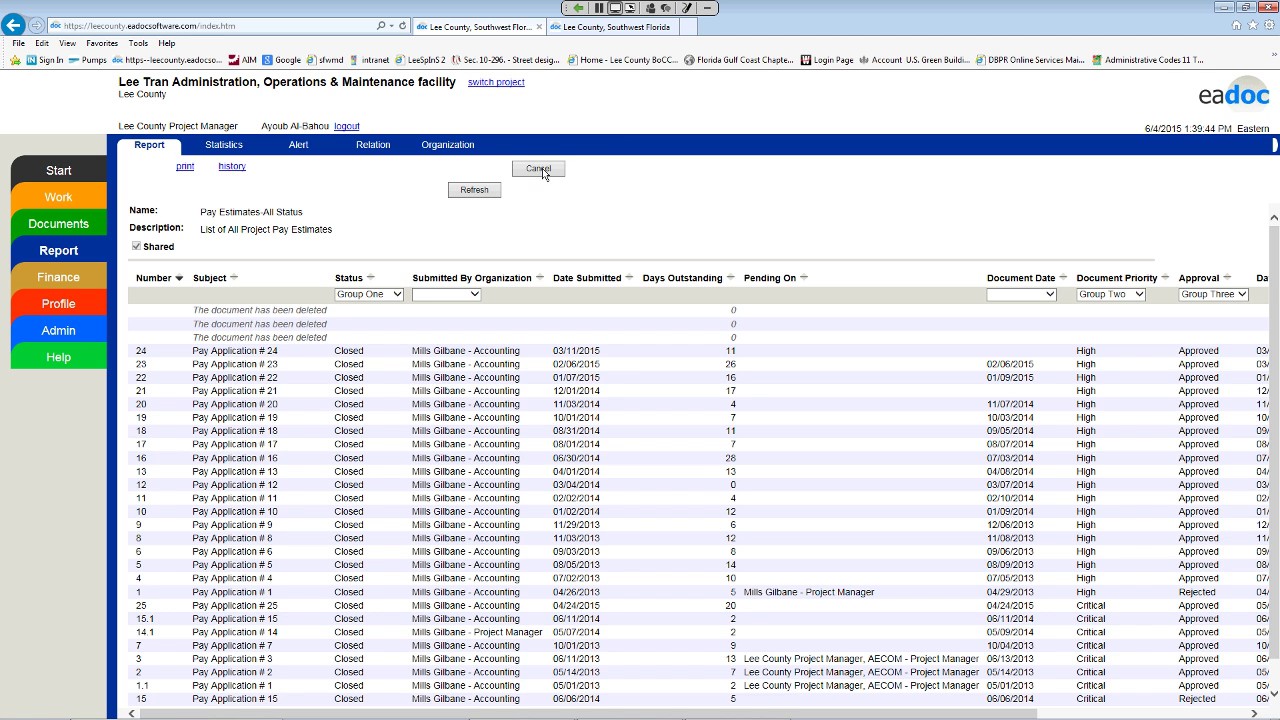
{"action": "left_click", "coordinate": [541, 172]}
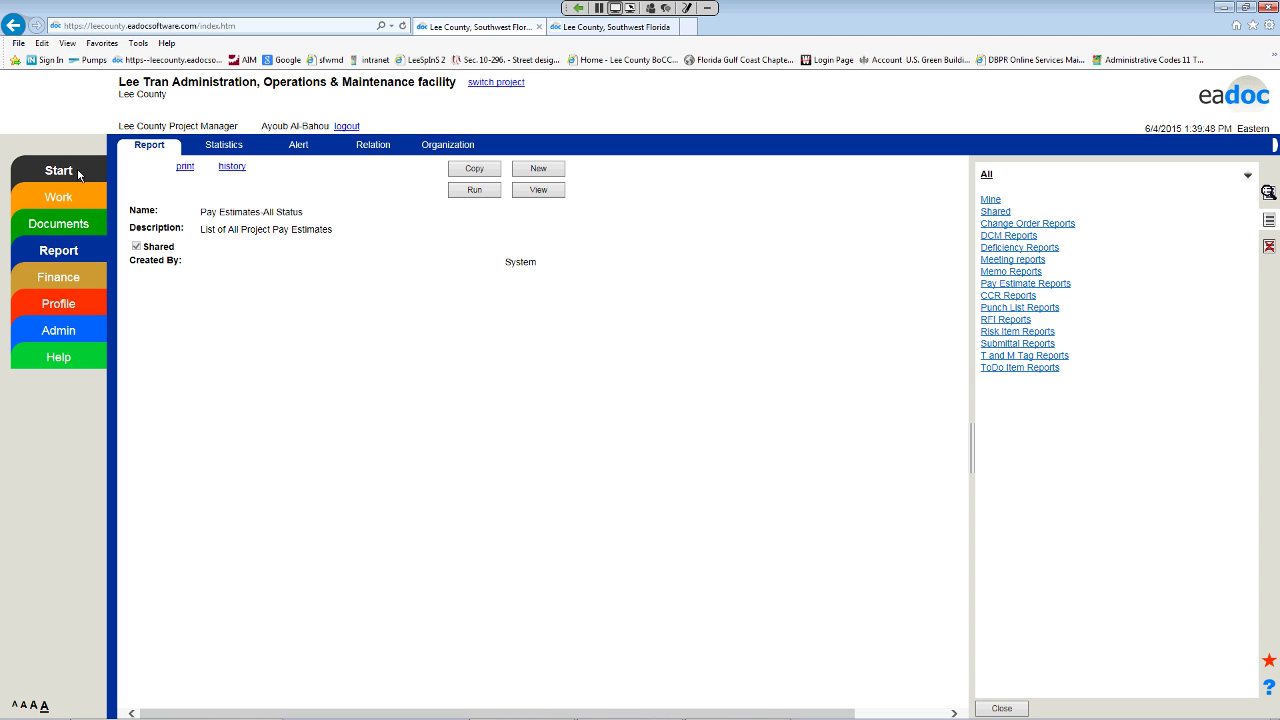
Step: Check the finance spending summary, and open the response to Pay Estimate # 24 sent to Lee Tran Fiscal Staff
{"action": "left_click", "coordinate": [84, 281]}
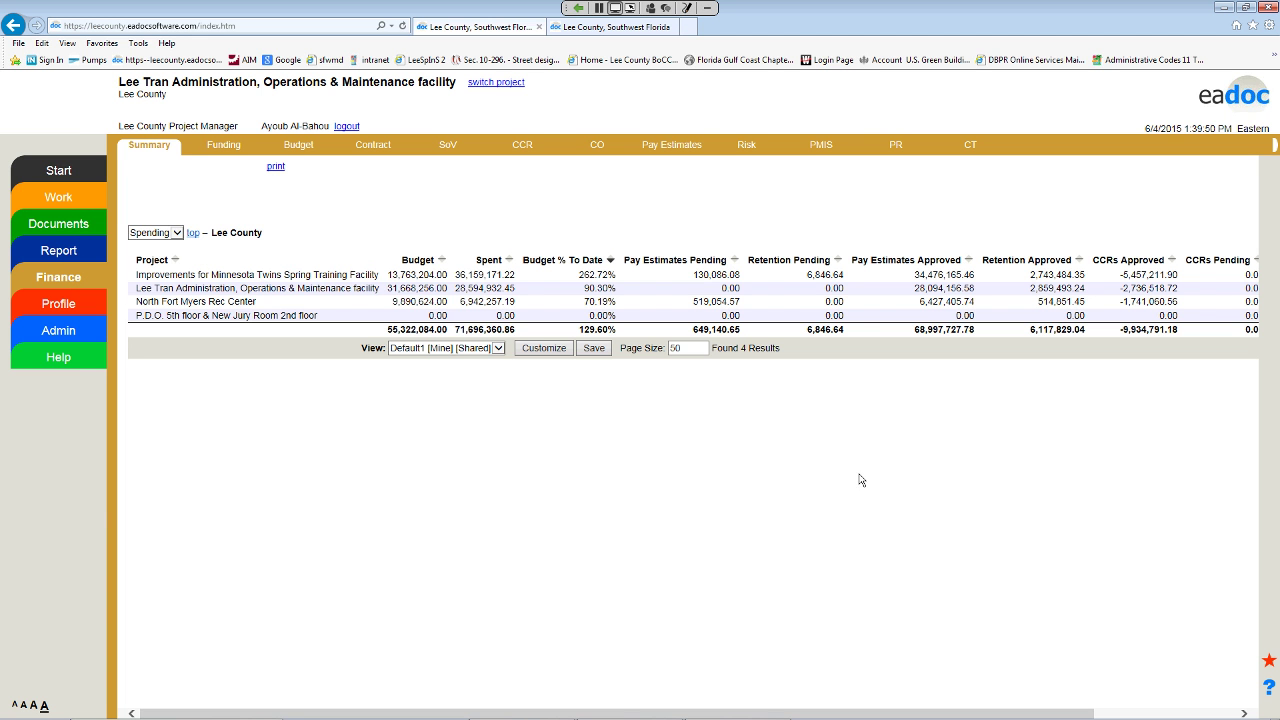
{"action": "left_click", "coordinate": [669, 146]}
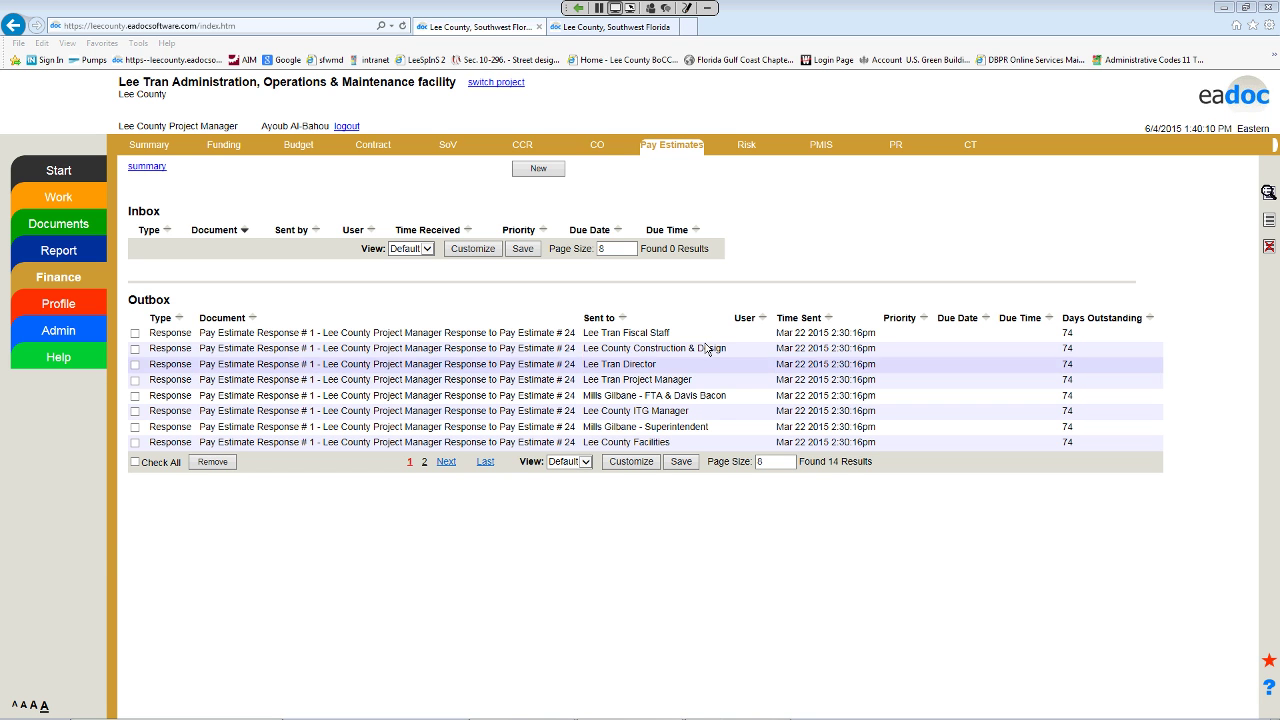
{"action": "left_click", "coordinate": [643, 335]}
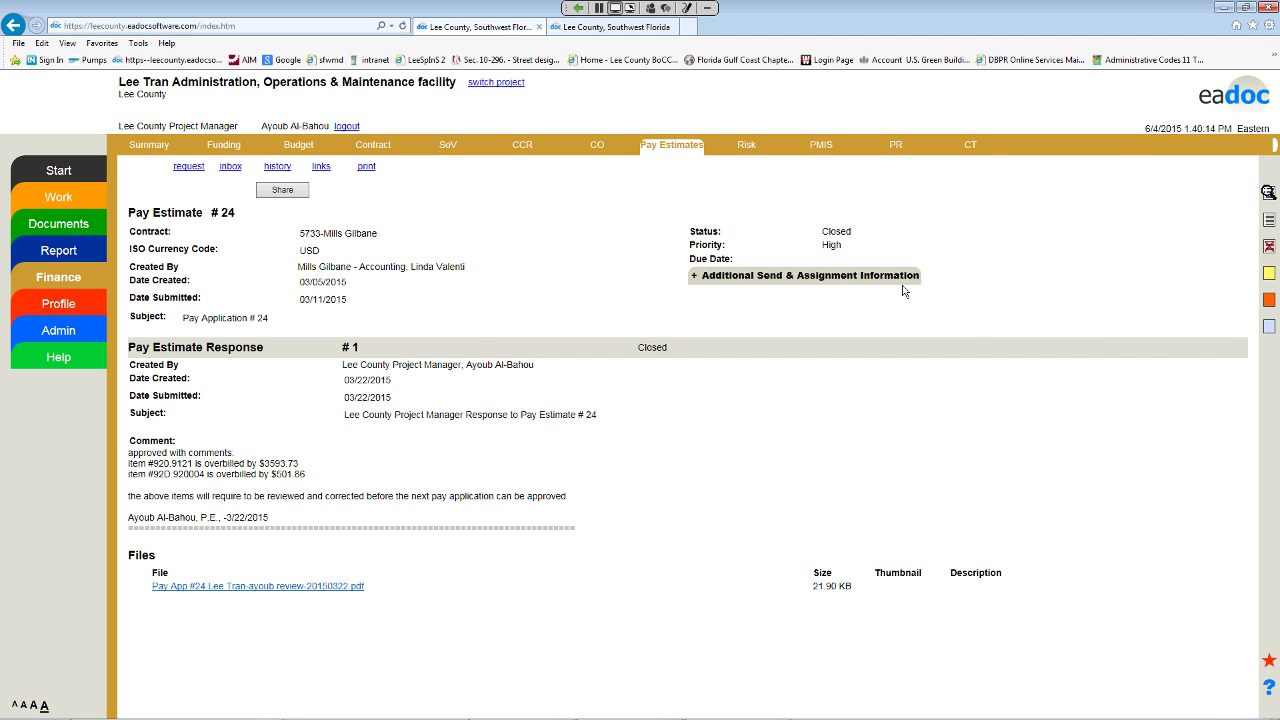
Step: Open Pay Estimate # 25 from the closed pay applications and look through its payment totals, Schedule of Values items and CCR items
{"action": "left_click", "coordinate": [1269, 220]}
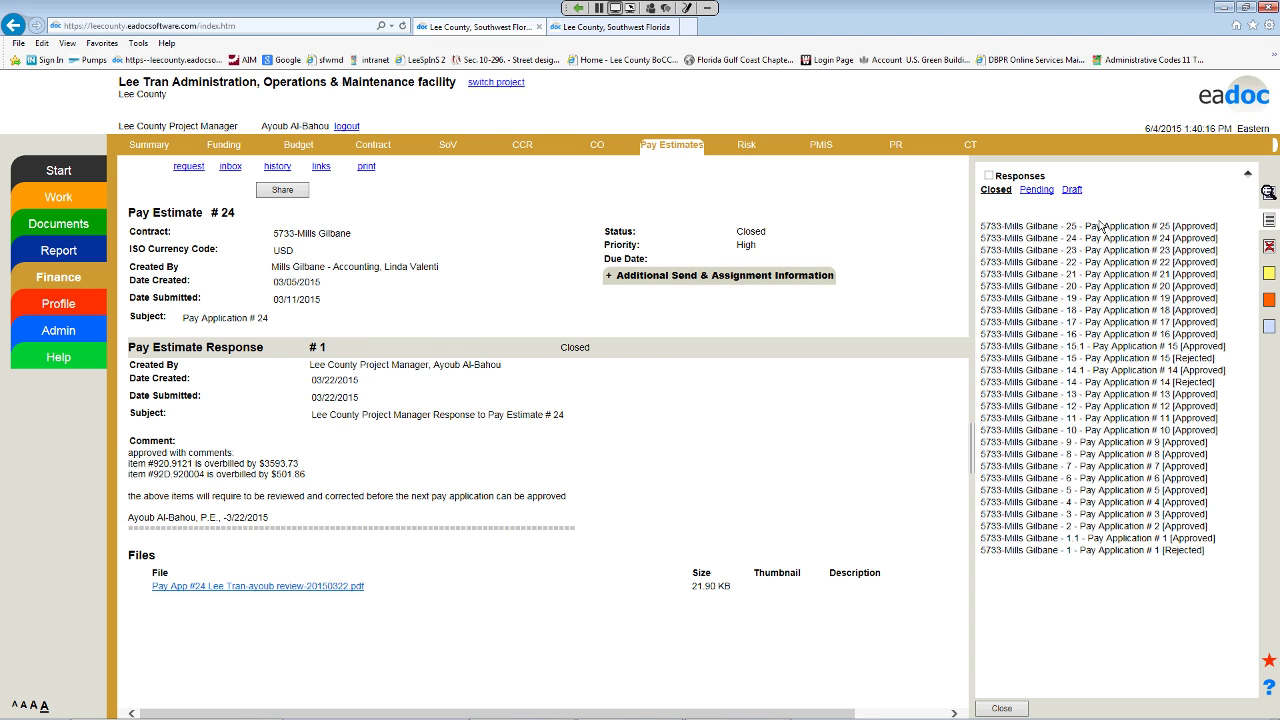
{"action": "left_click", "coordinate": [1099, 226]}
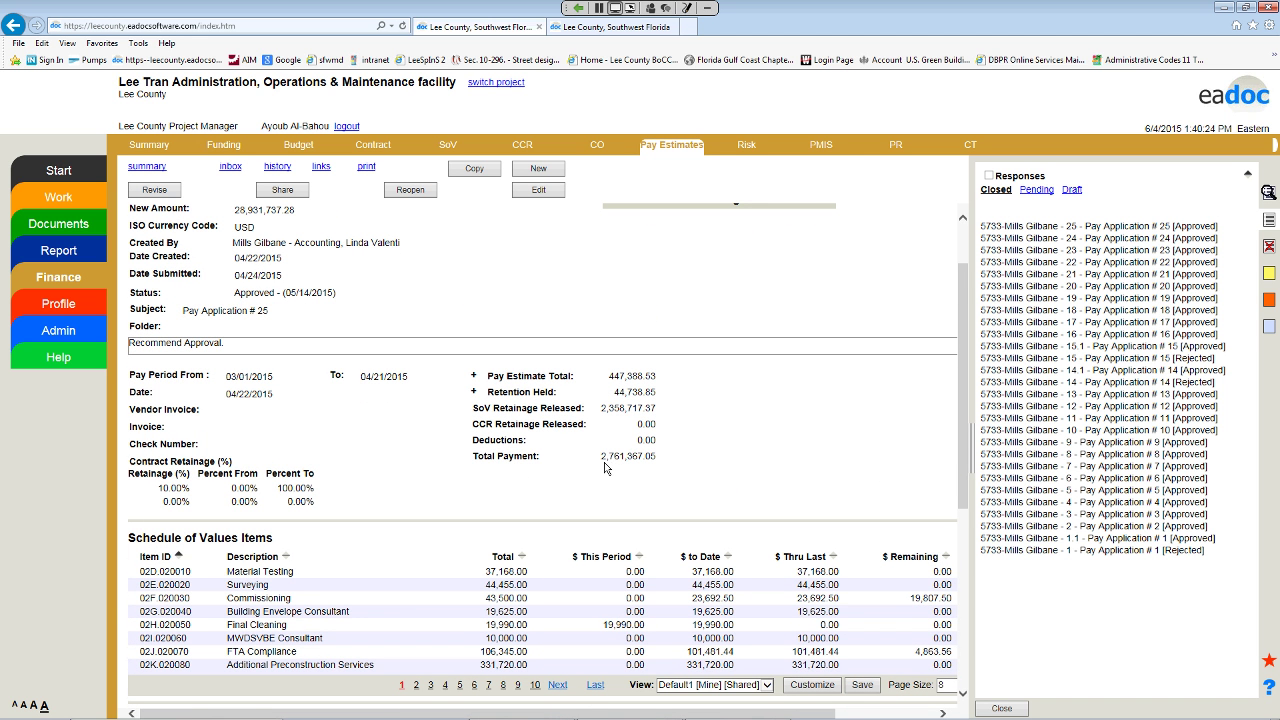
{"action": "scroll", "coordinate": [612, 470], "scroll_direction": "down", "scroll_amount": 1}
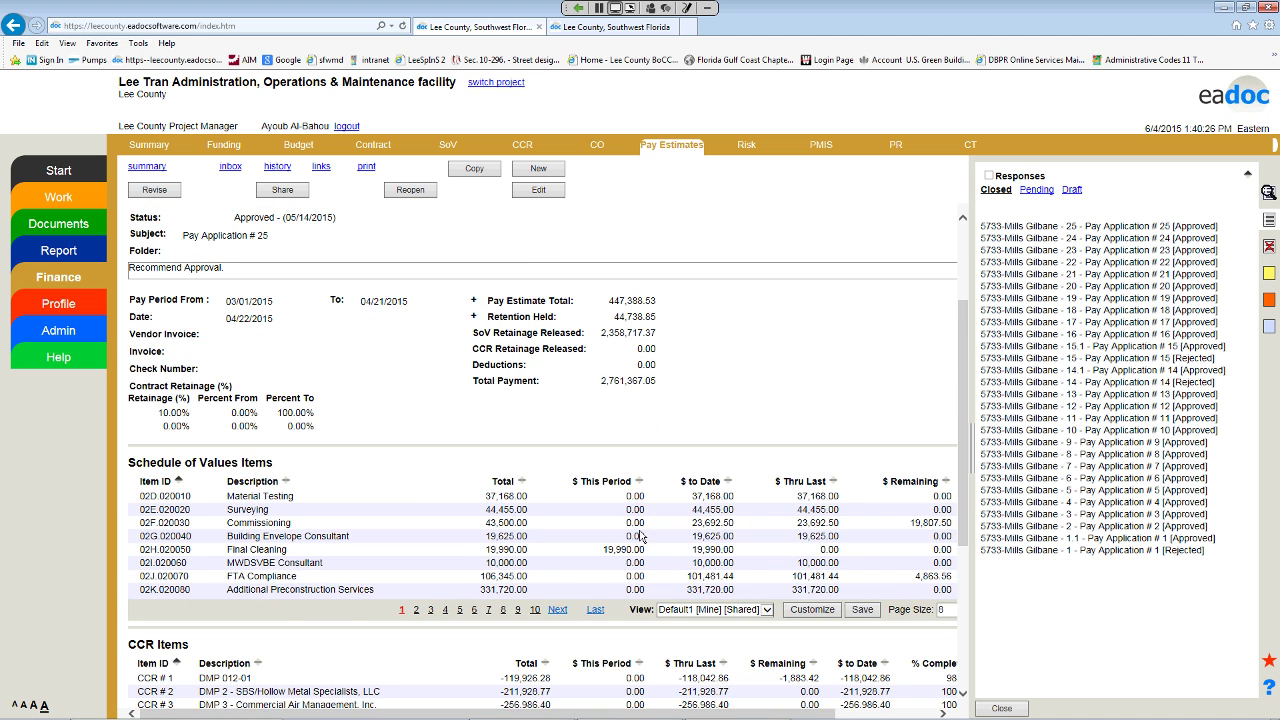
{"action": "scroll", "coordinate": [637, 543], "scroll_direction": "down", "scroll_amount": 1}
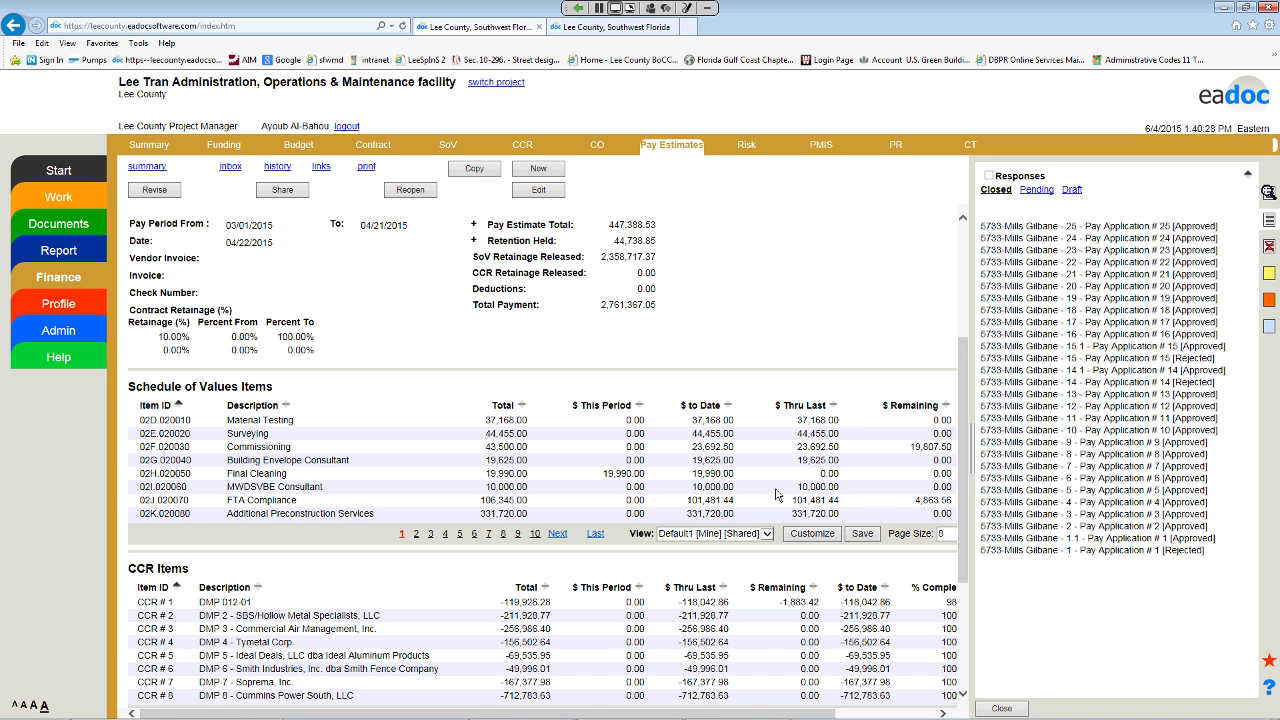
{"action": "left_click", "coordinate": [1005, 709]}
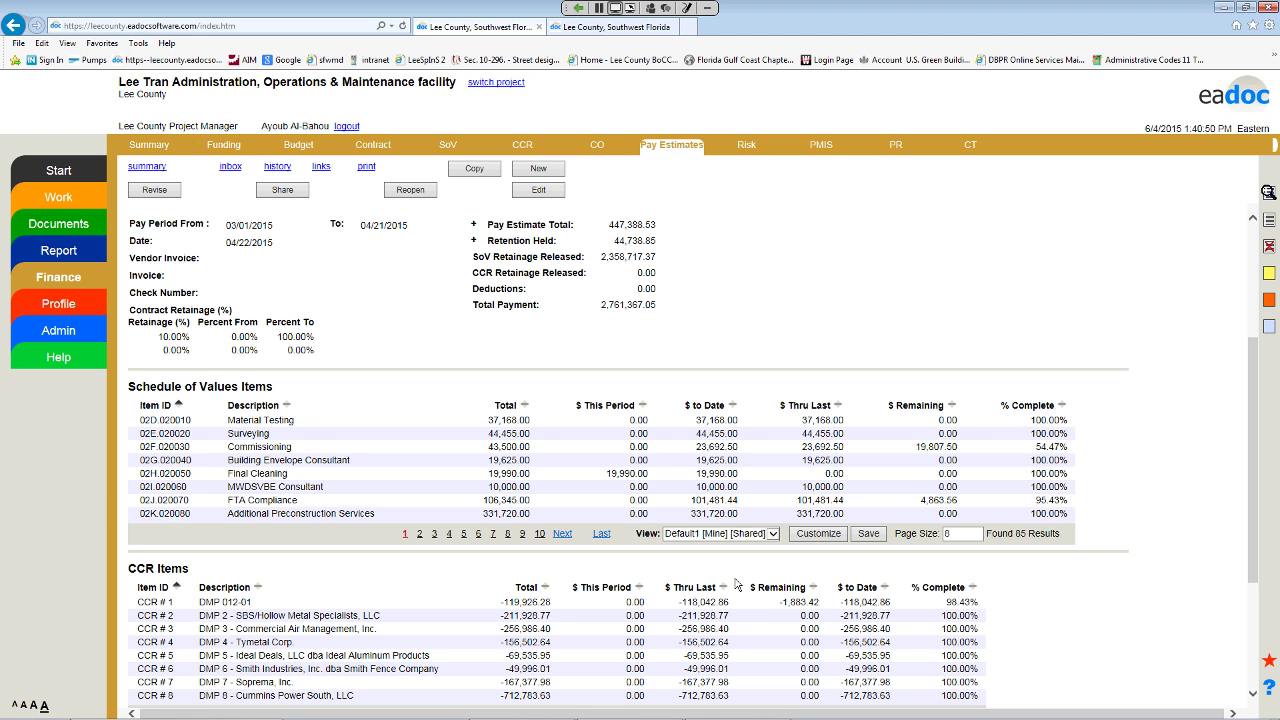
{"action": "scroll", "coordinate": [703, 581], "scroll_direction": "down", "scroll_amount": 1}
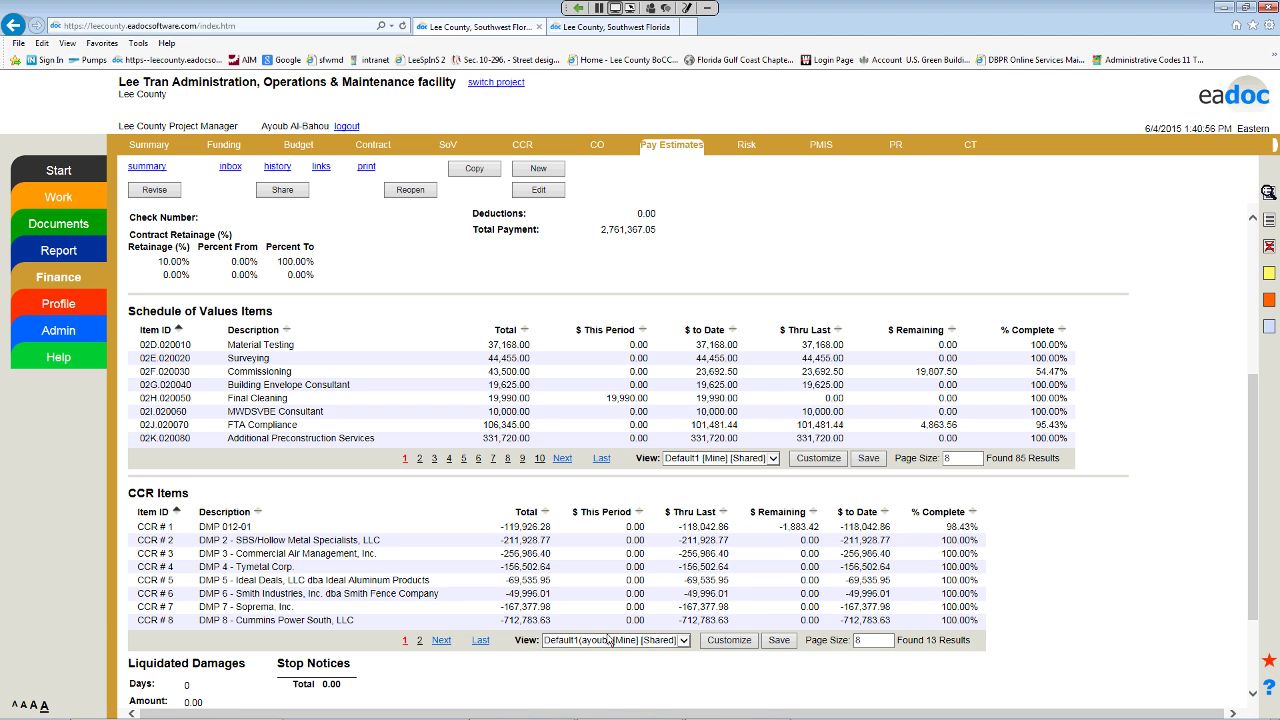
{"action": "scroll", "coordinate": [557, 628], "scroll_direction": "up", "scroll_amount": 3}
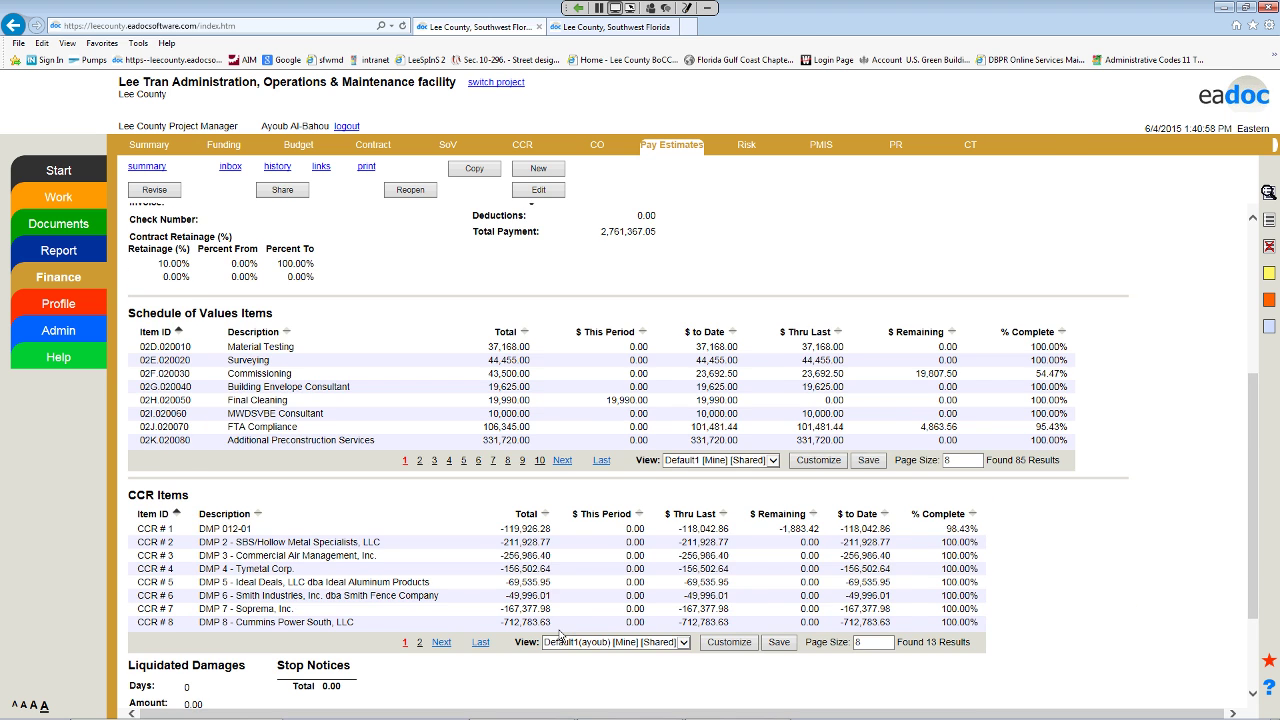
Step: Open the history of Pay Estimate # 25 and read through its submission, approval and notification entries down to the closing entry
{"action": "left_click", "coordinate": [735, 521]}
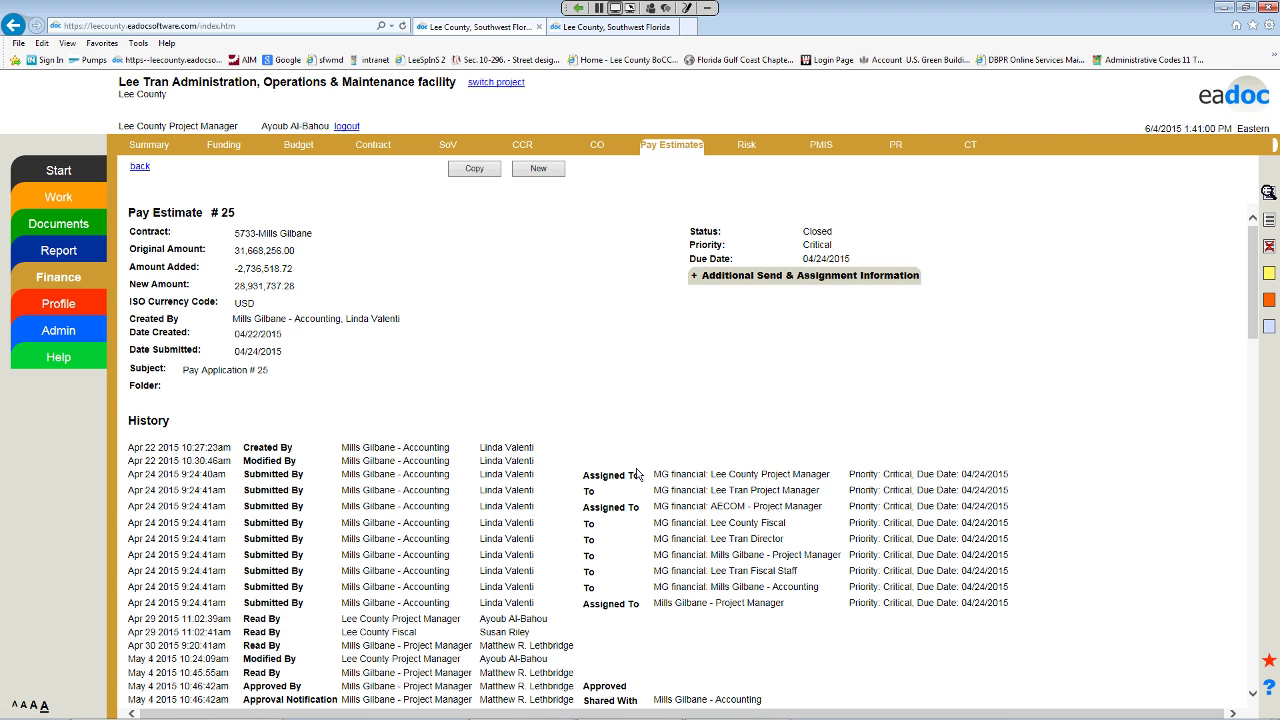
{"action": "scroll", "coordinate": [636, 481], "scroll_direction": "down", "scroll_amount": 5}
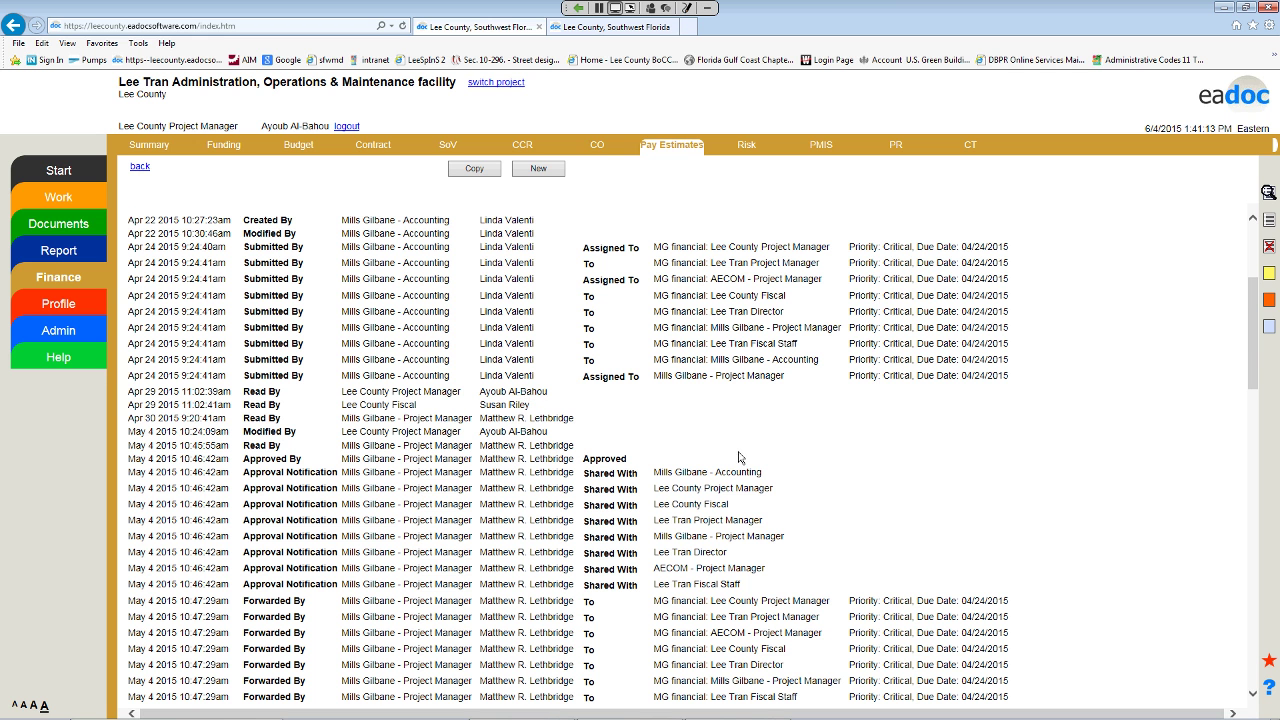
{"action": "scroll", "coordinate": [741, 463], "scroll_direction": "down", "scroll_amount": 5}
{"action": "scroll", "coordinate": [741, 463], "scroll_direction": "down", "scroll_amount": 5}
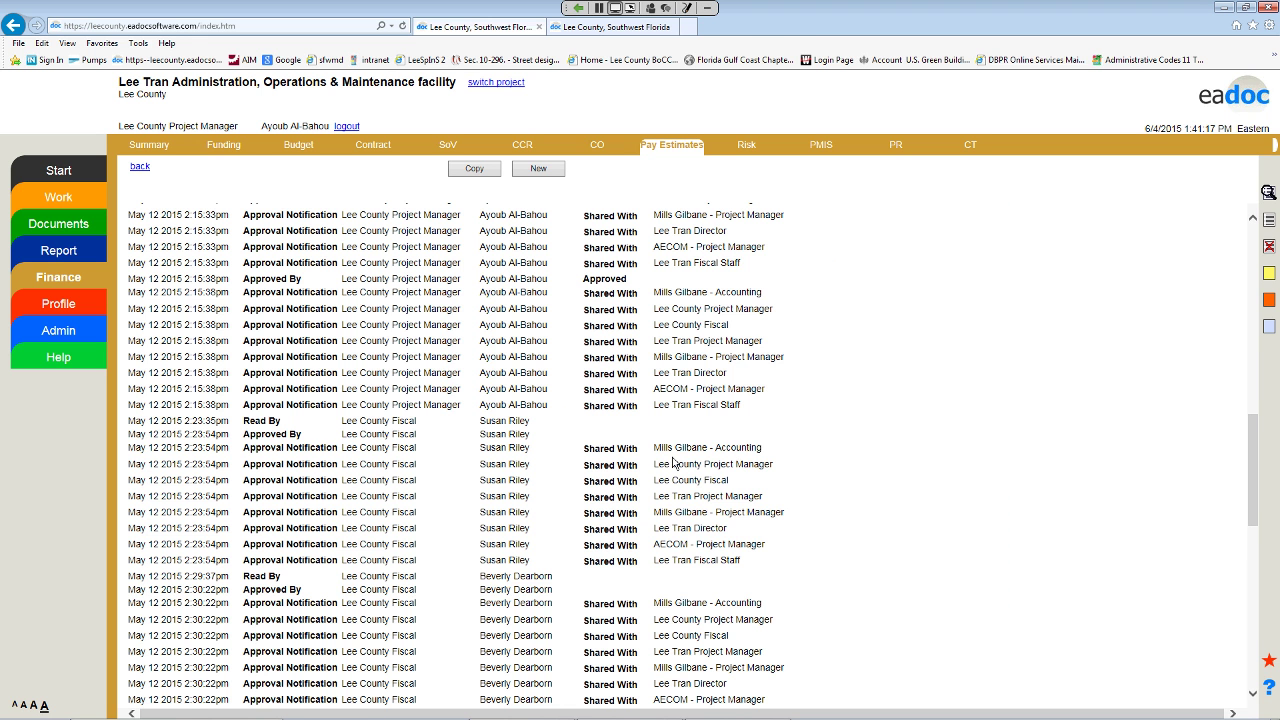
{"action": "scroll", "coordinate": [673, 462], "scroll_direction": "down", "scroll_amount": 1}
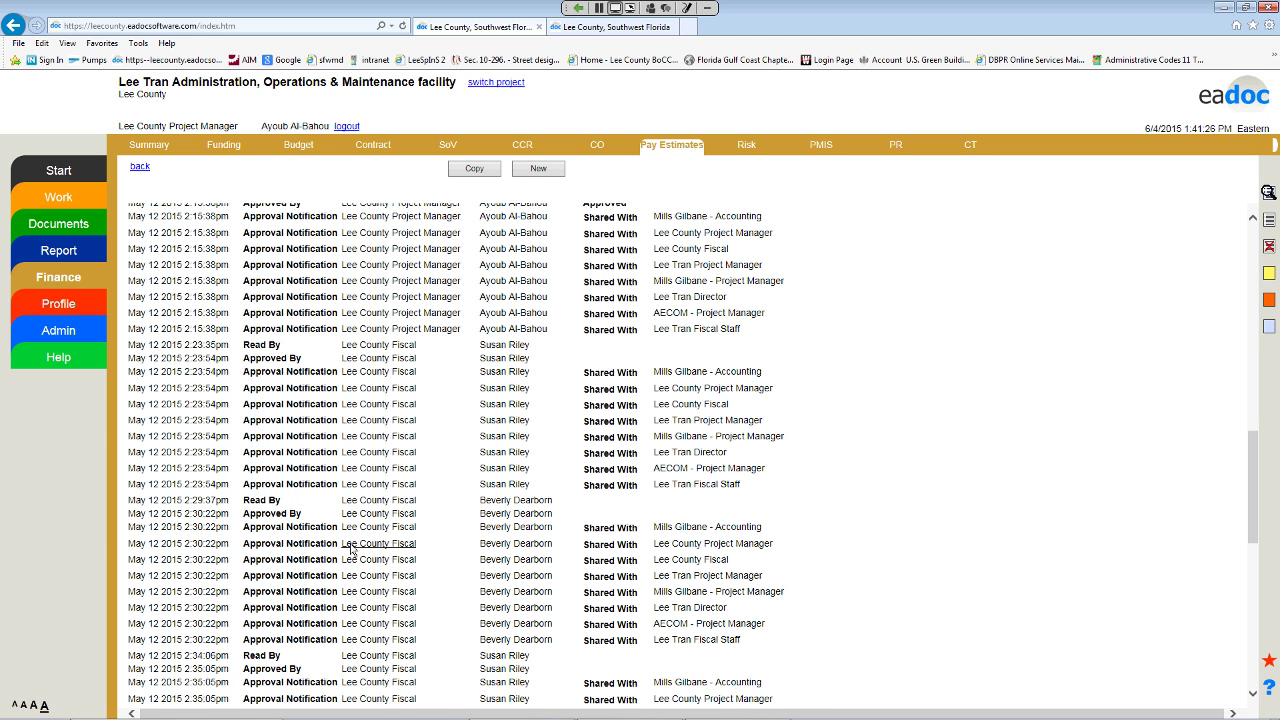
{"action": "scroll", "coordinate": [400, 470], "scroll_direction": "down", "scroll_amount": 5}
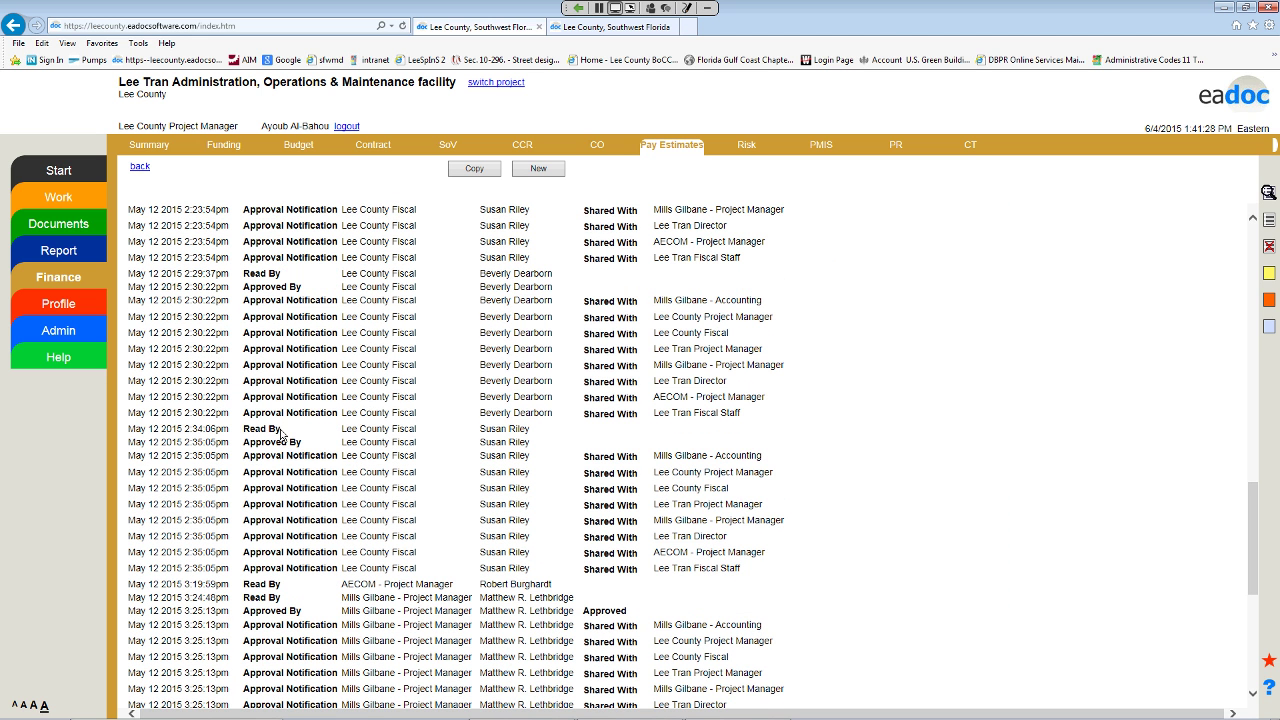
{"action": "scroll", "coordinate": [460, 620], "scroll_direction": "down", "scroll_amount": 2}
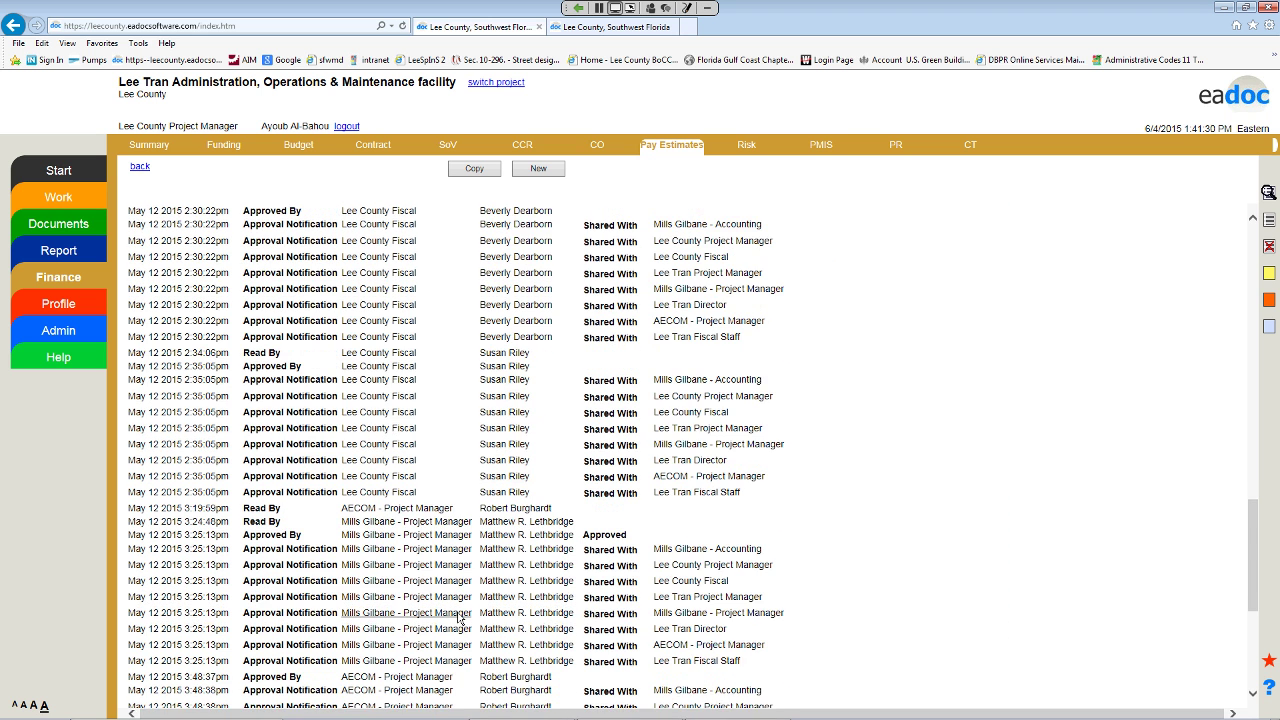
{"action": "scroll", "coordinate": [460, 620], "scroll_direction": "down", "scroll_amount": 5}
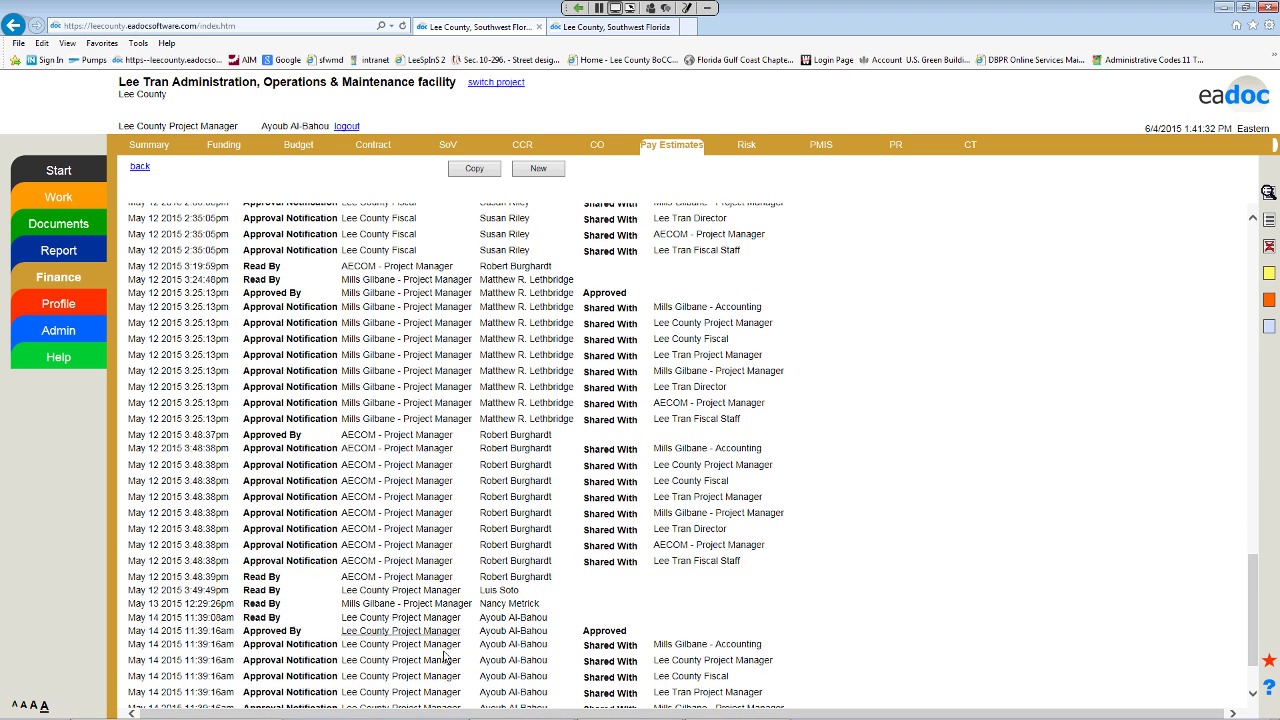
{"action": "scroll", "coordinate": [445, 655], "scroll_direction": "down", "scroll_amount": 2}
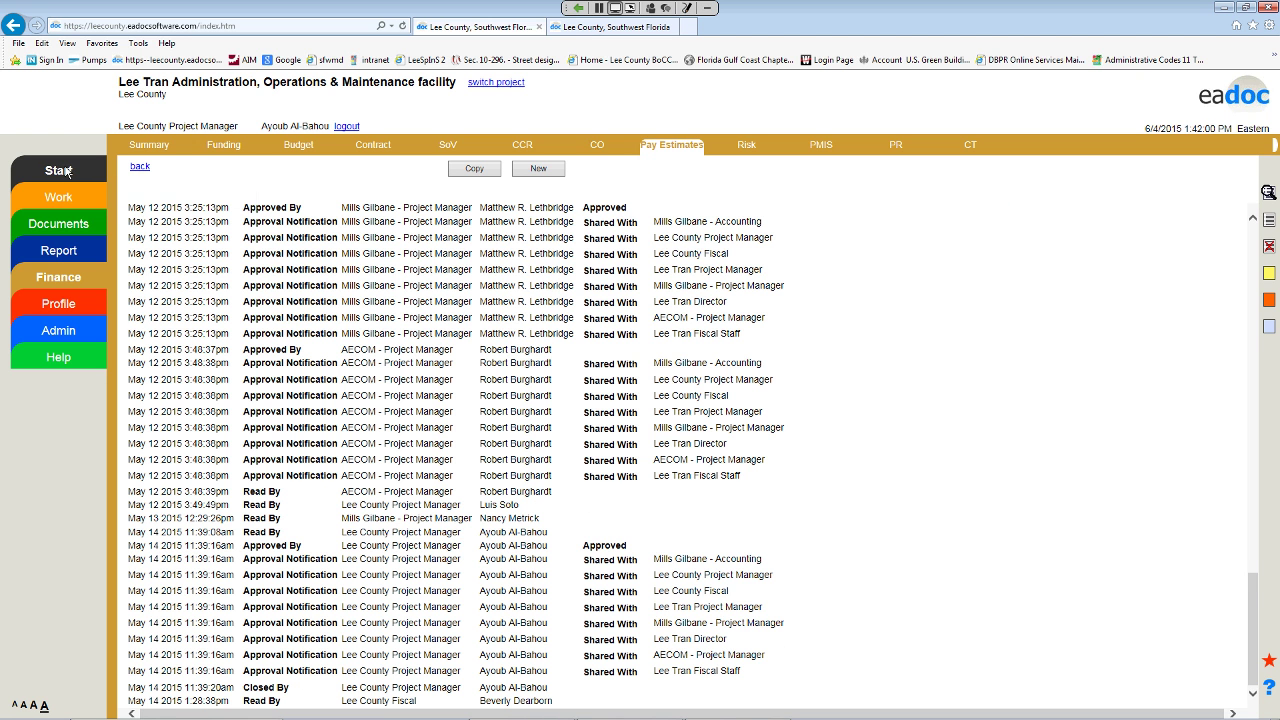
Step: Open the closed change order 5 - Direct Material Purchase Order Final Reconciliation and review its contract amounts, items and links
{"action": "left_click", "coordinate": [598, 147]}
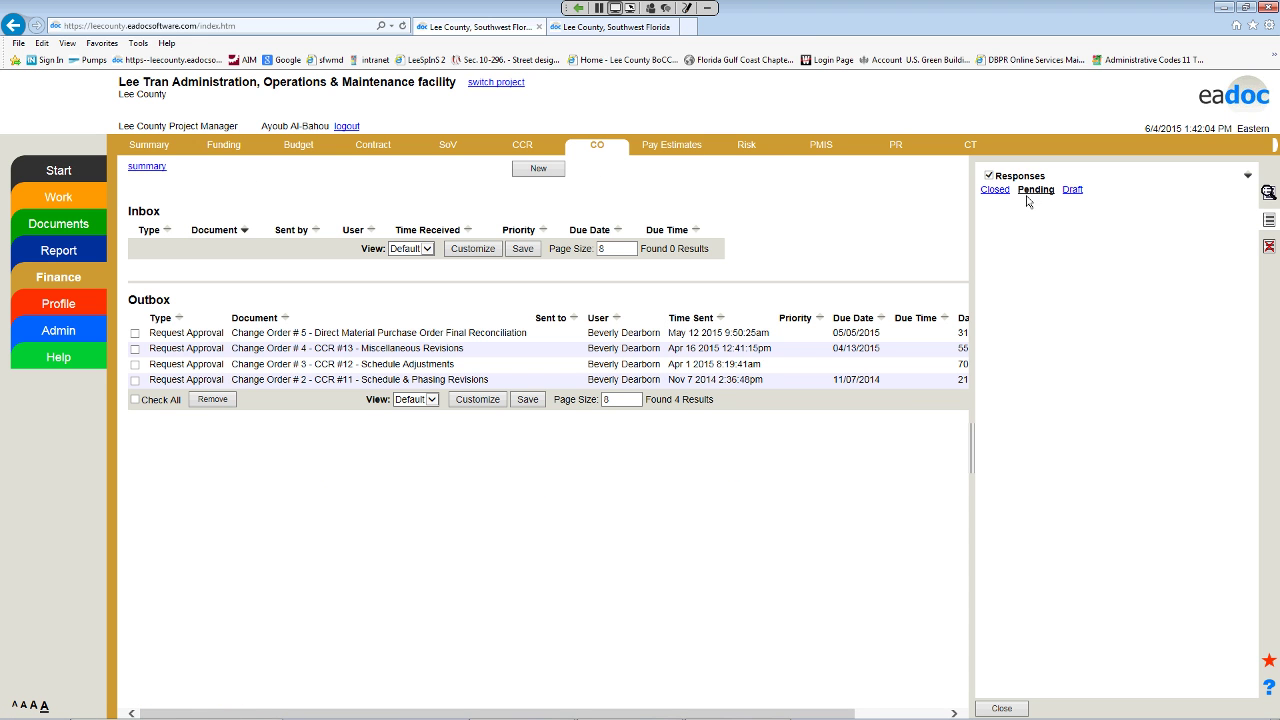
{"action": "left_click", "coordinate": [995, 190]}
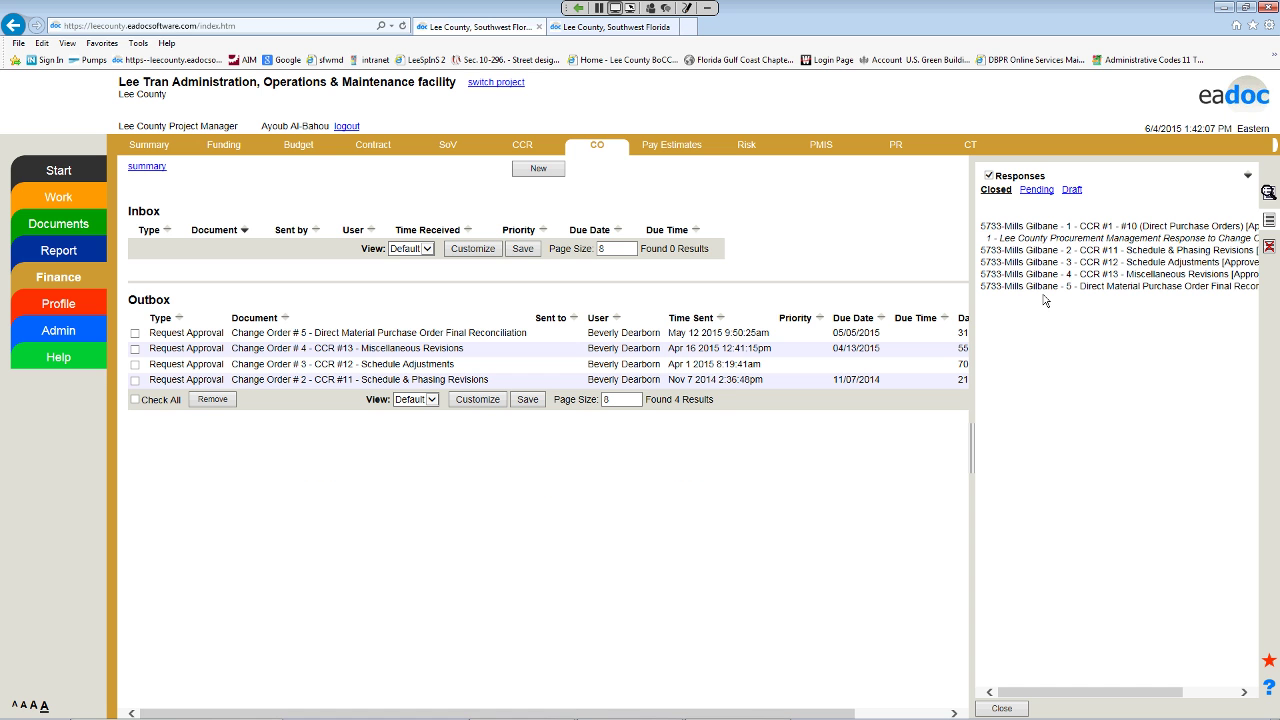
{"action": "left_click", "coordinate": [1040, 288]}
{"action": "scroll", "coordinate": [536, 477], "scroll_direction": "down", "scroll_amount": 2}
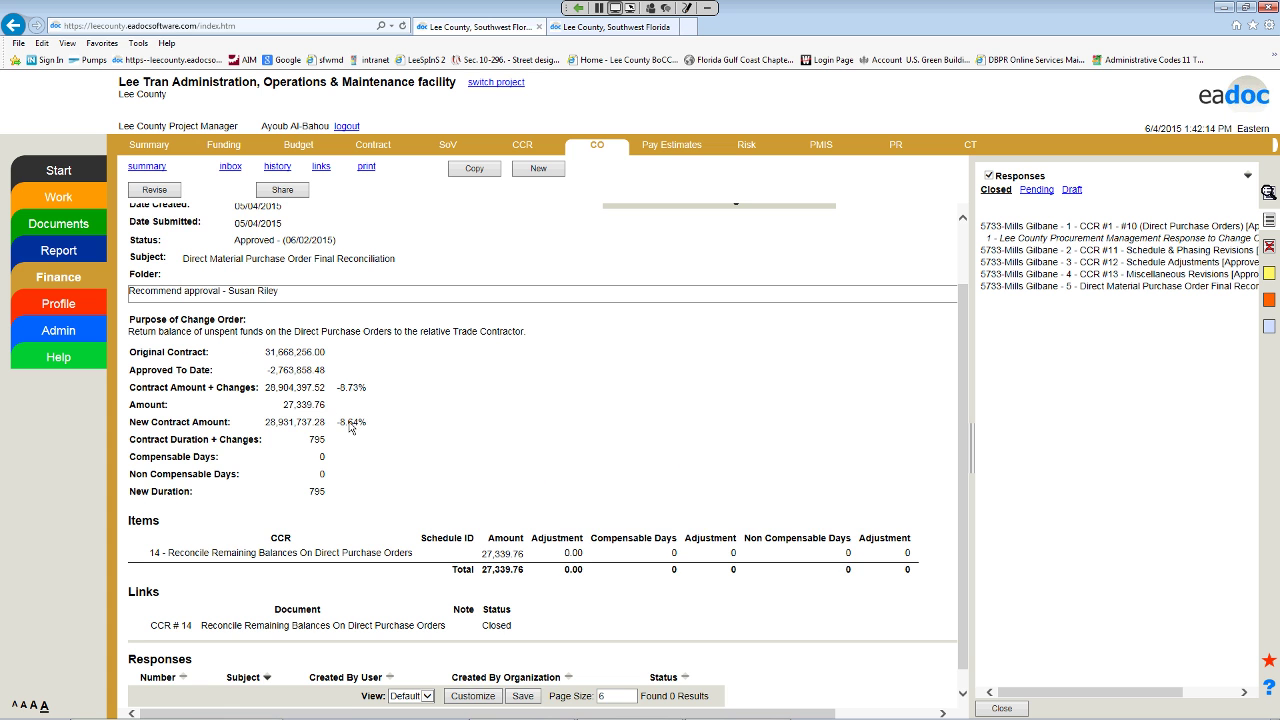
{"action": "scroll", "coordinate": [405, 522], "scroll_direction": "down", "scroll_amount": 1}
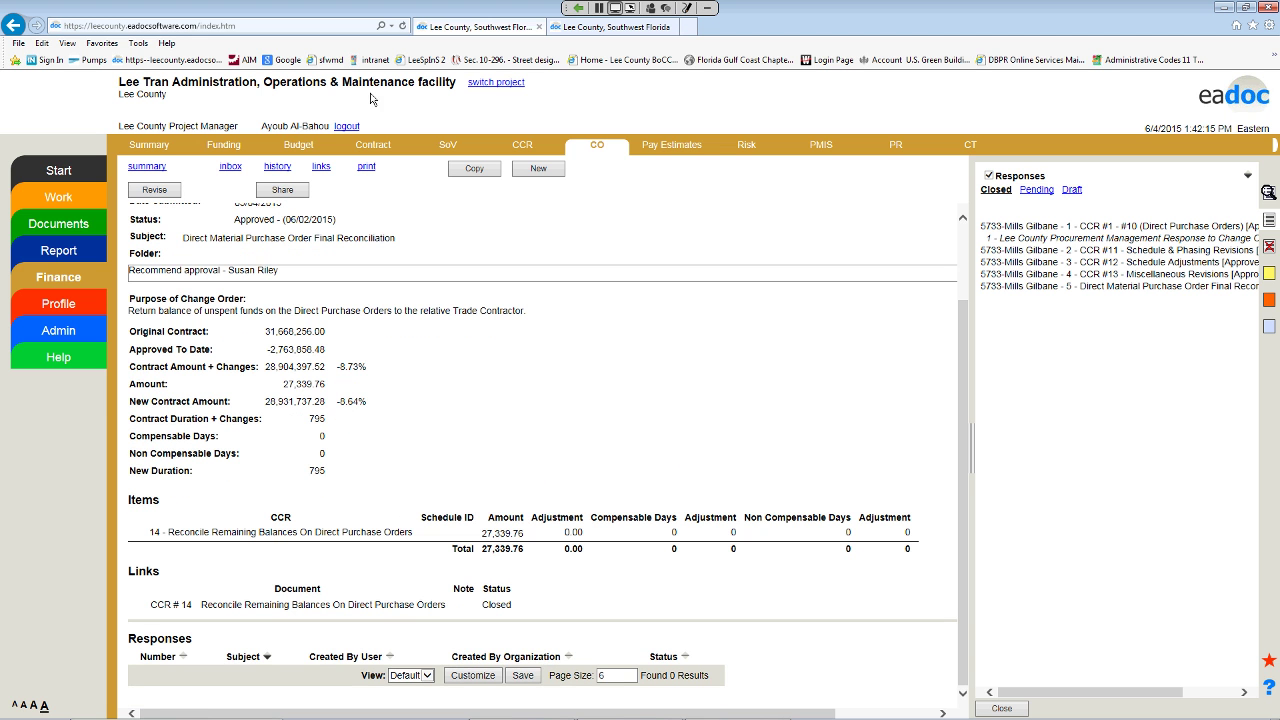
Step: Open the history of Change Order # 5 and examine the chain of sign-offs through to procurement management's approval
{"action": "left_click", "coordinate": [278, 167]}
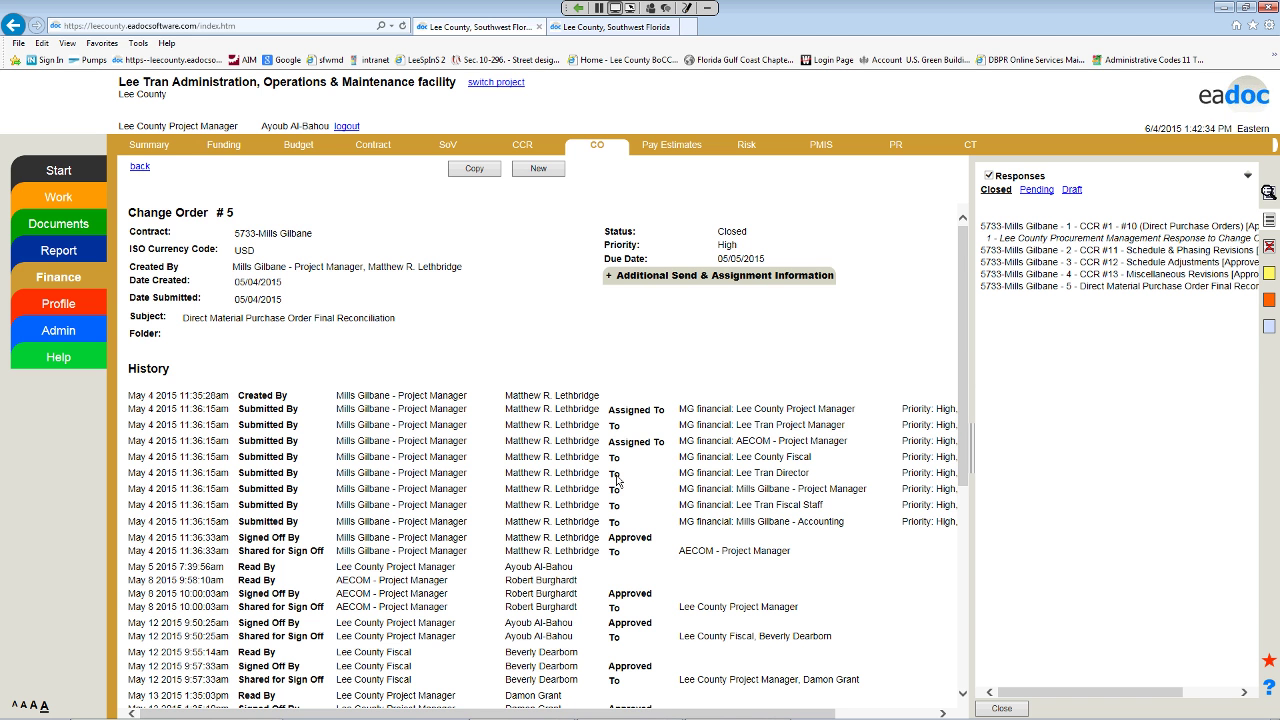
{"action": "scroll", "coordinate": [616, 482], "scroll_direction": "down", "scroll_amount": 5}
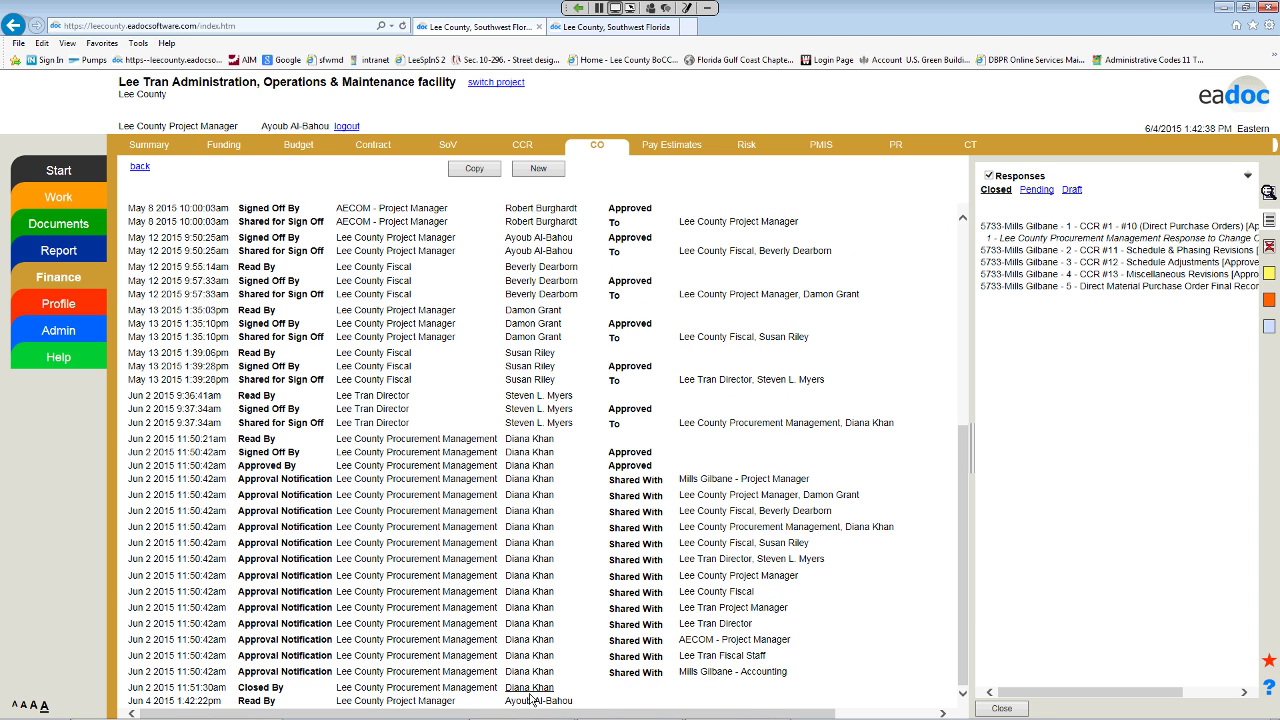
{"action": "scroll", "coordinate": [908, 525], "scroll_direction": "up", "scroll_amount": 5}
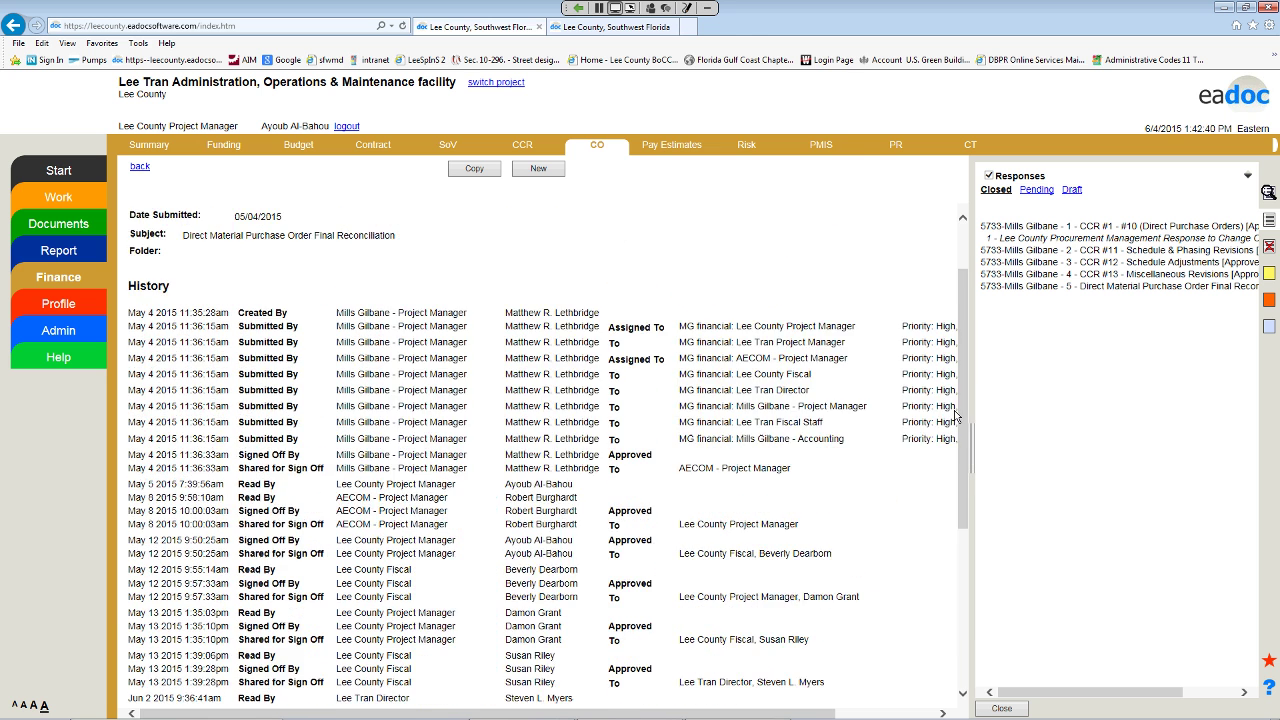
{"action": "scroll", "coordinate": [910, 523], "scroll_direction": "down", "scroll_amount": 3}
{"action": "scroll", "coordinate": [910, 523], "scroll_direction": "down", "scroll_amount": 3}
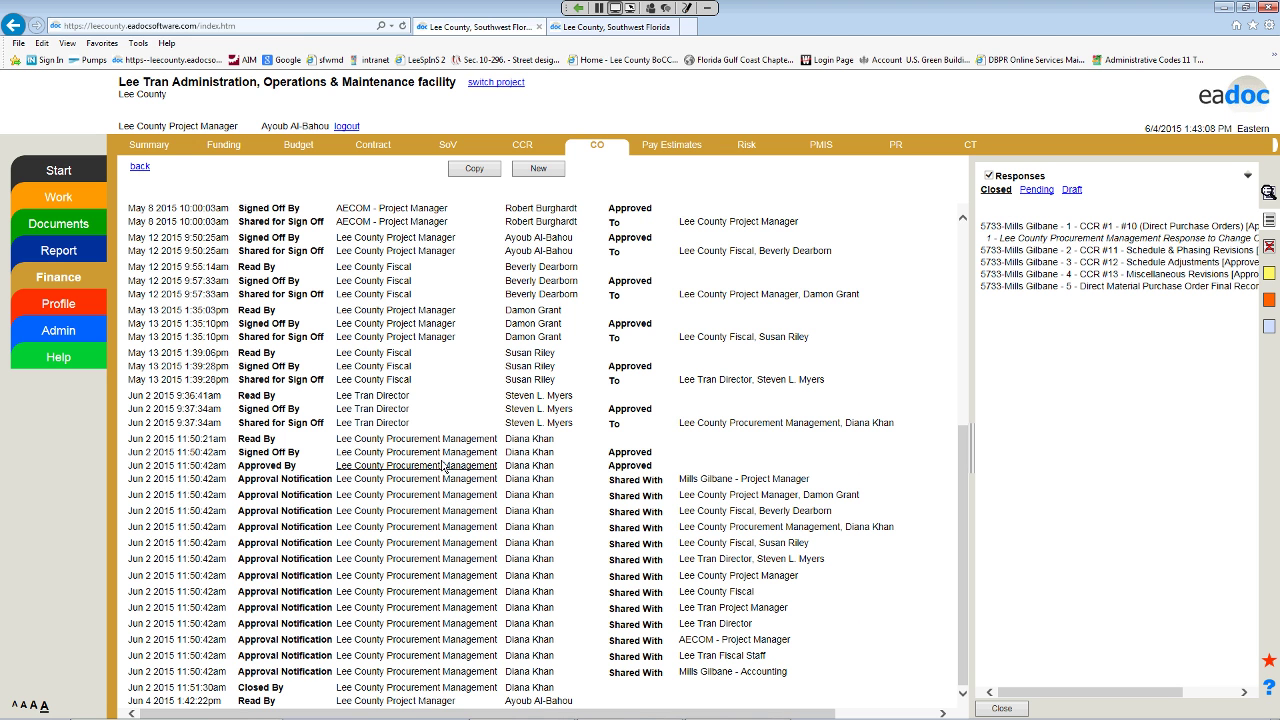
Step: Return to Pay Estimate # 25, generate its printout with the leecounty pay estimate template, and open the resulting PDF
{"action": "left_click", "coordinate": [690, 148]}
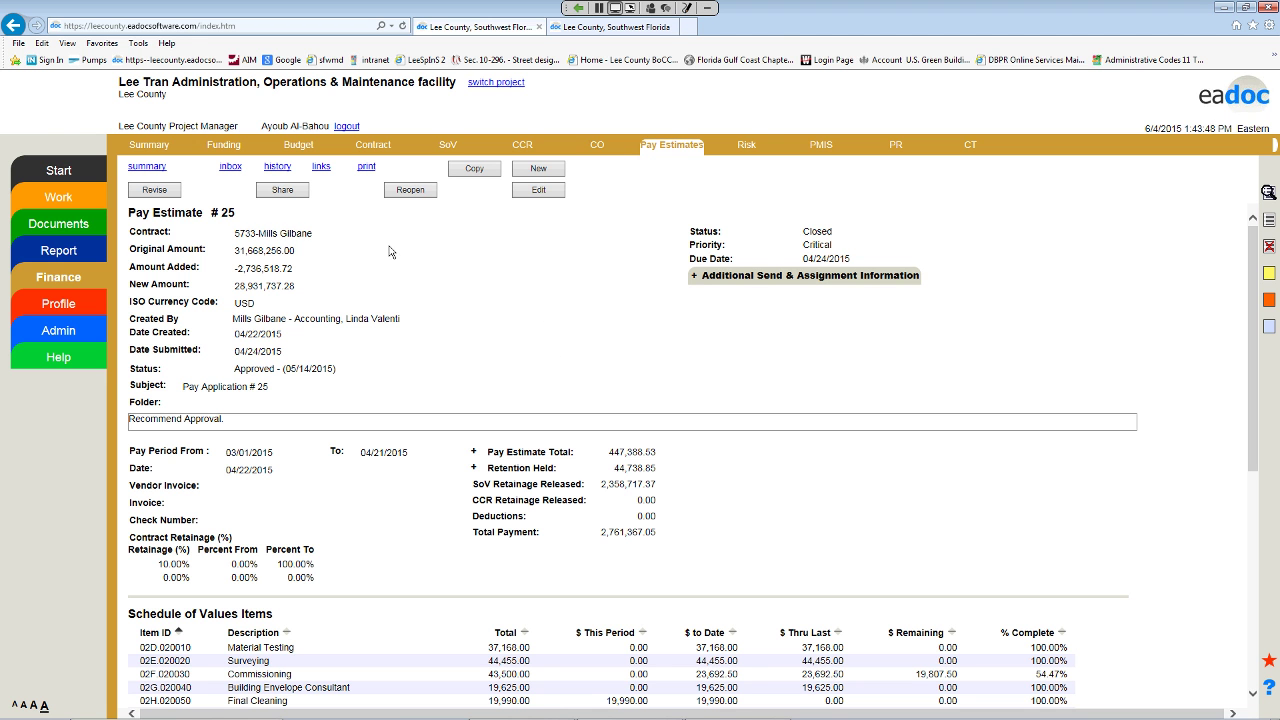
{"action": "left_click", "coordinate": [366, 167]}
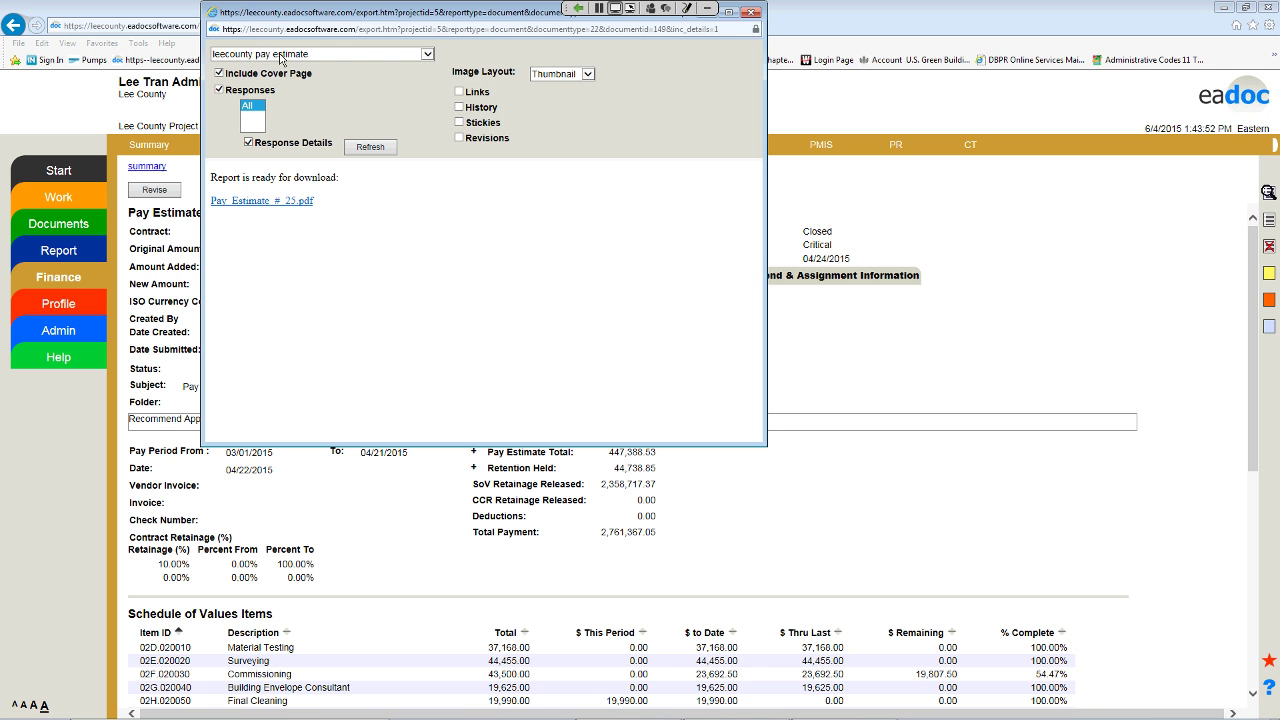
{"action": "left_click", "coordinate": [380, 150]}
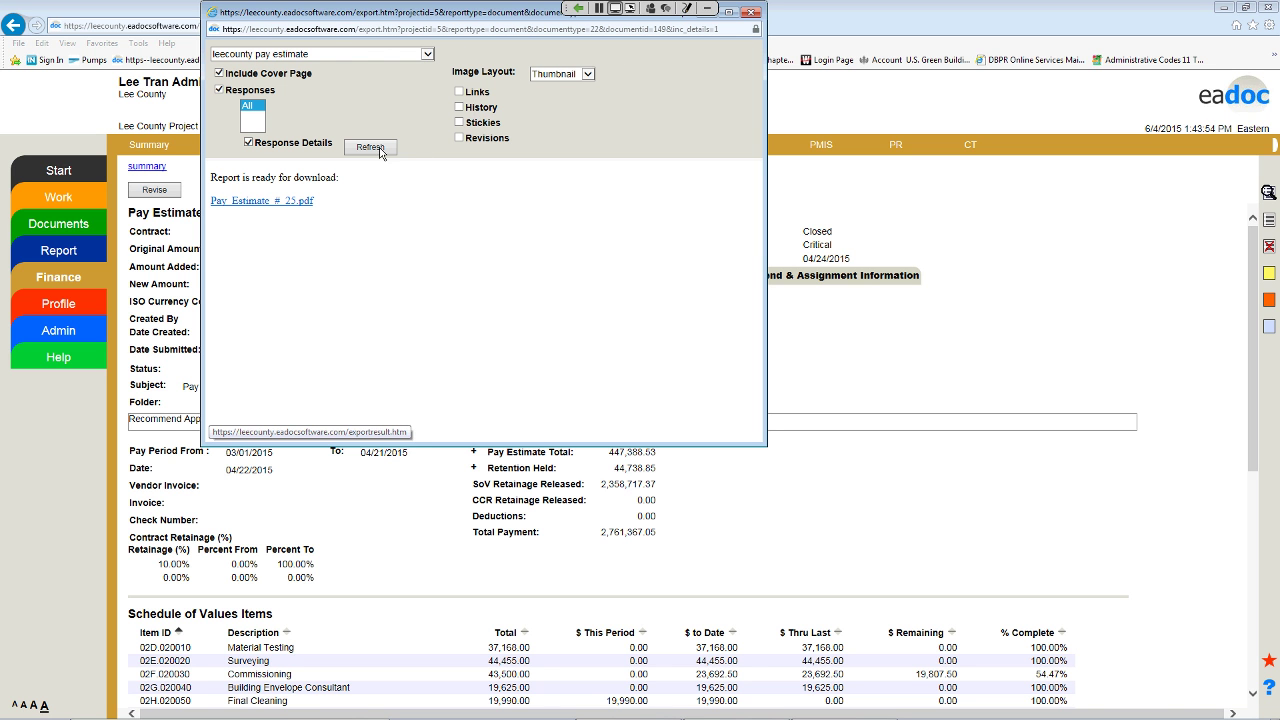
{"action": "left_click", "coordinate": [296, 204]}
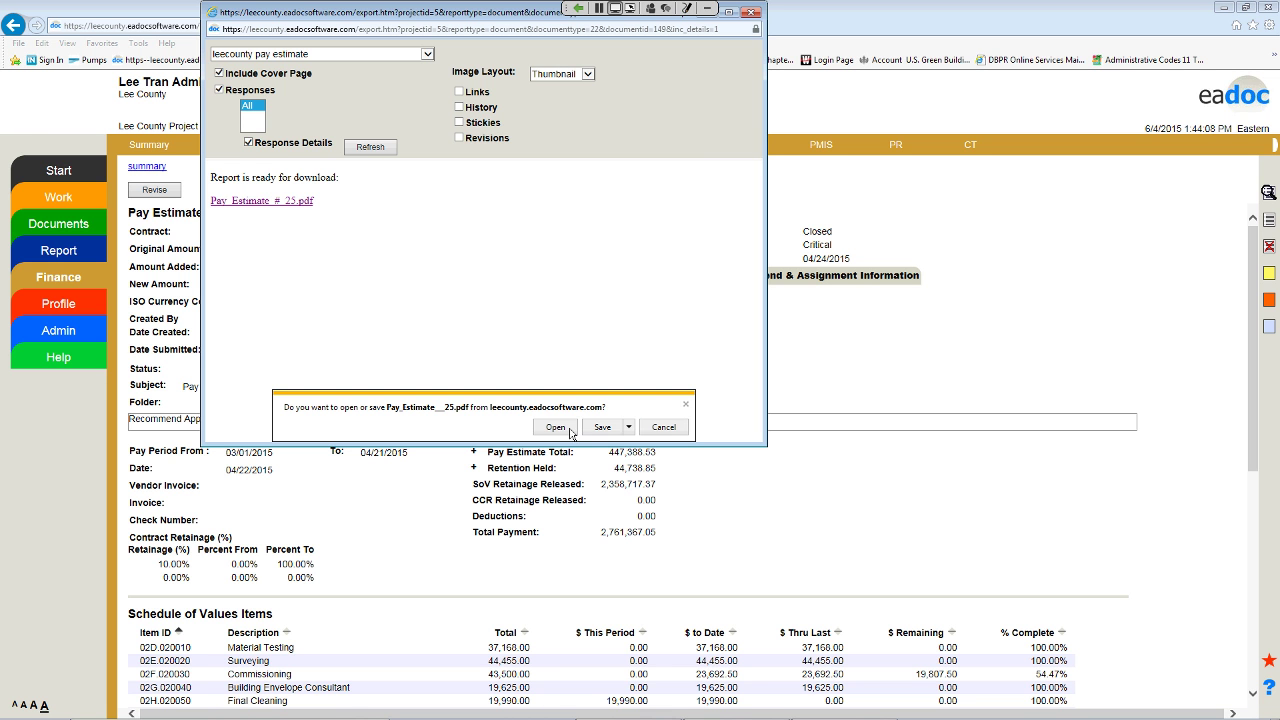
{"action": "left_click", "coordinate": [574, 434]}
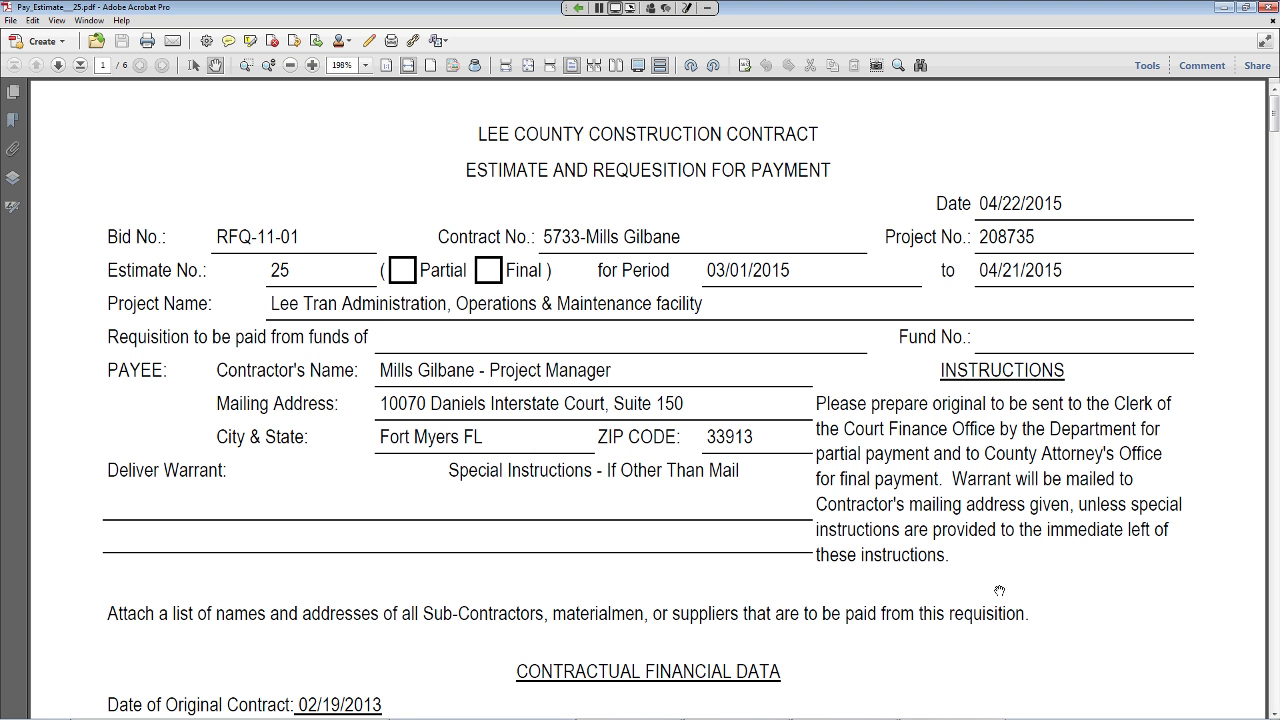
Step: Look through the pay estimate PDF's requisition and work item sheets at full-page view, and close the PDF and the export window
{"action": "scroll", "coordinate": [999, 591], "scroll_direction": "down", "scroll_amount": 3}
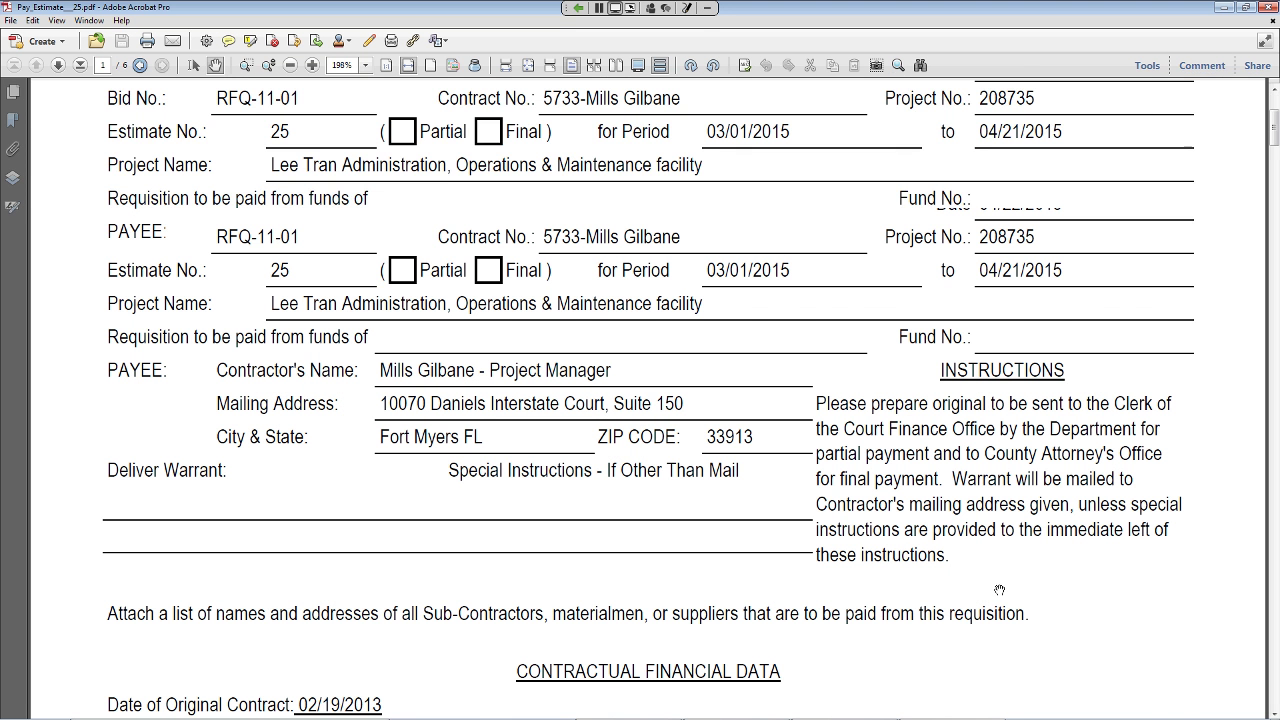
{"action": "key", "text": "ctrl+0"}
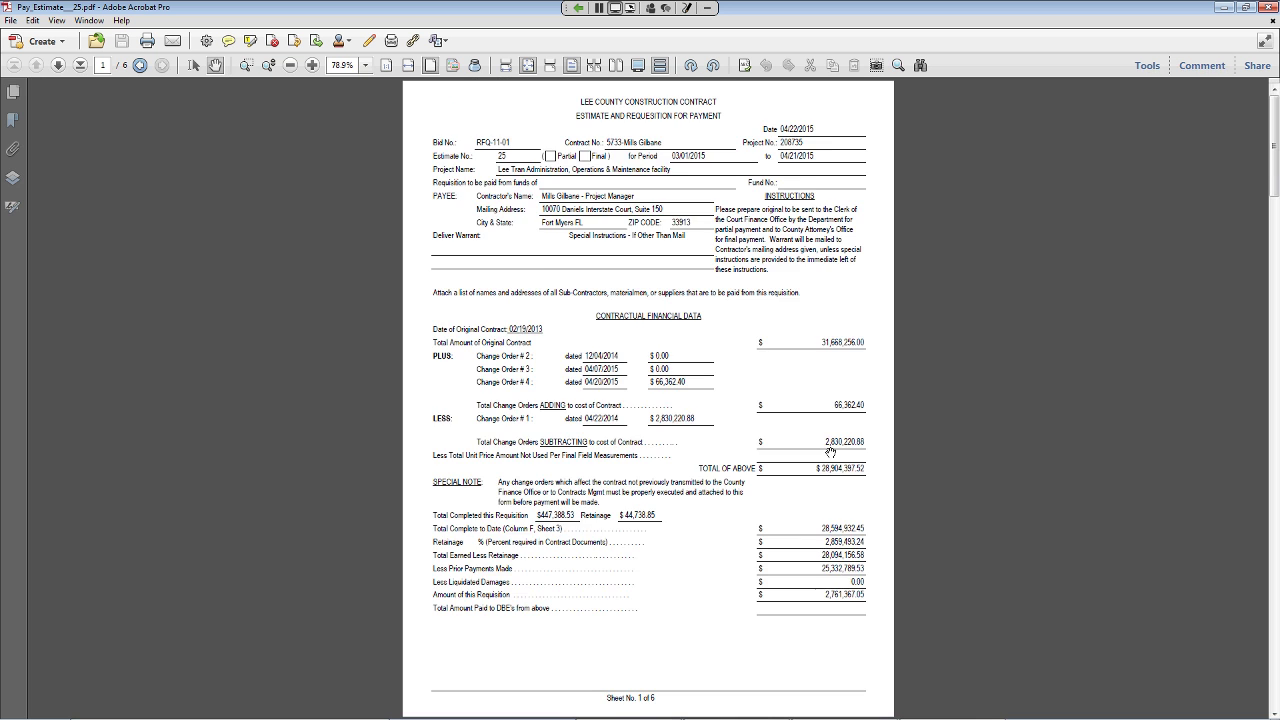
{"action": "scroll", "coordinate": [830, 452], "scroll_direction": "down", "scroll_amount": 1}
{"action": "scroll", "coordinate": [830, 452], "scroll_direction": "down", "scroll_amount": 1}
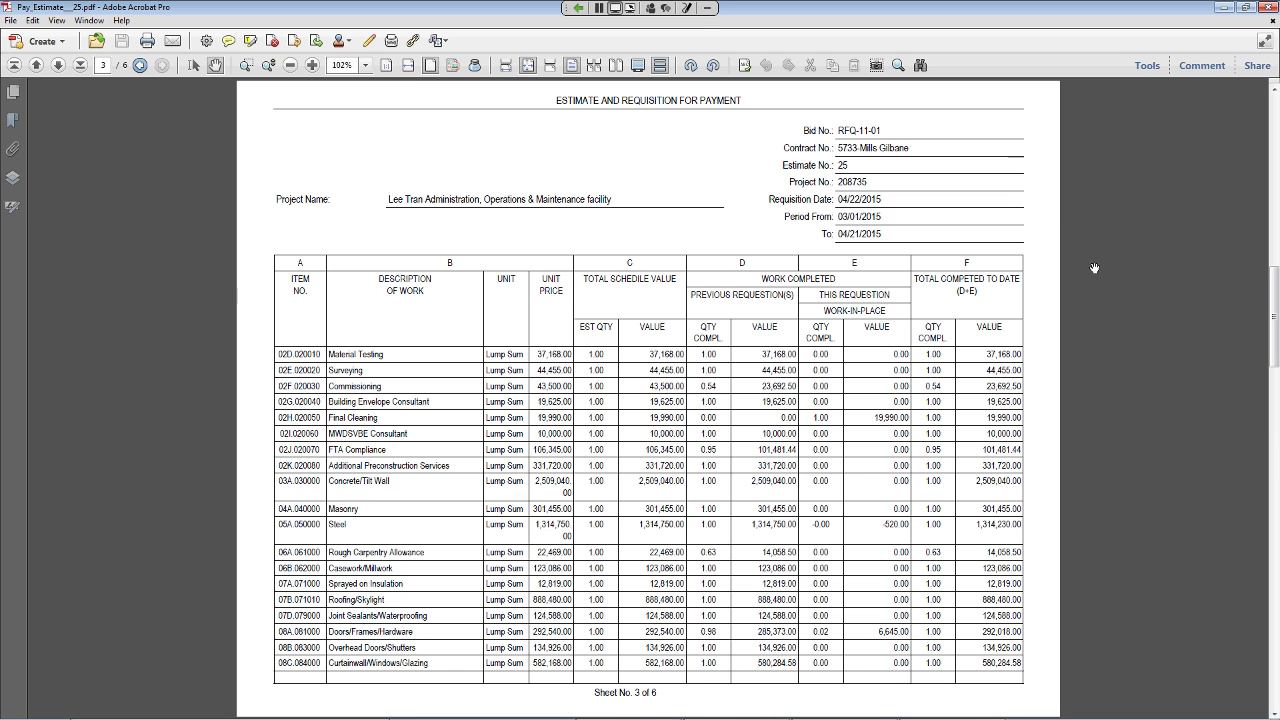
{"action": "key", "text": "ctrl+0"}
{"action": "left_click", "coordinate": [1272, 8]}
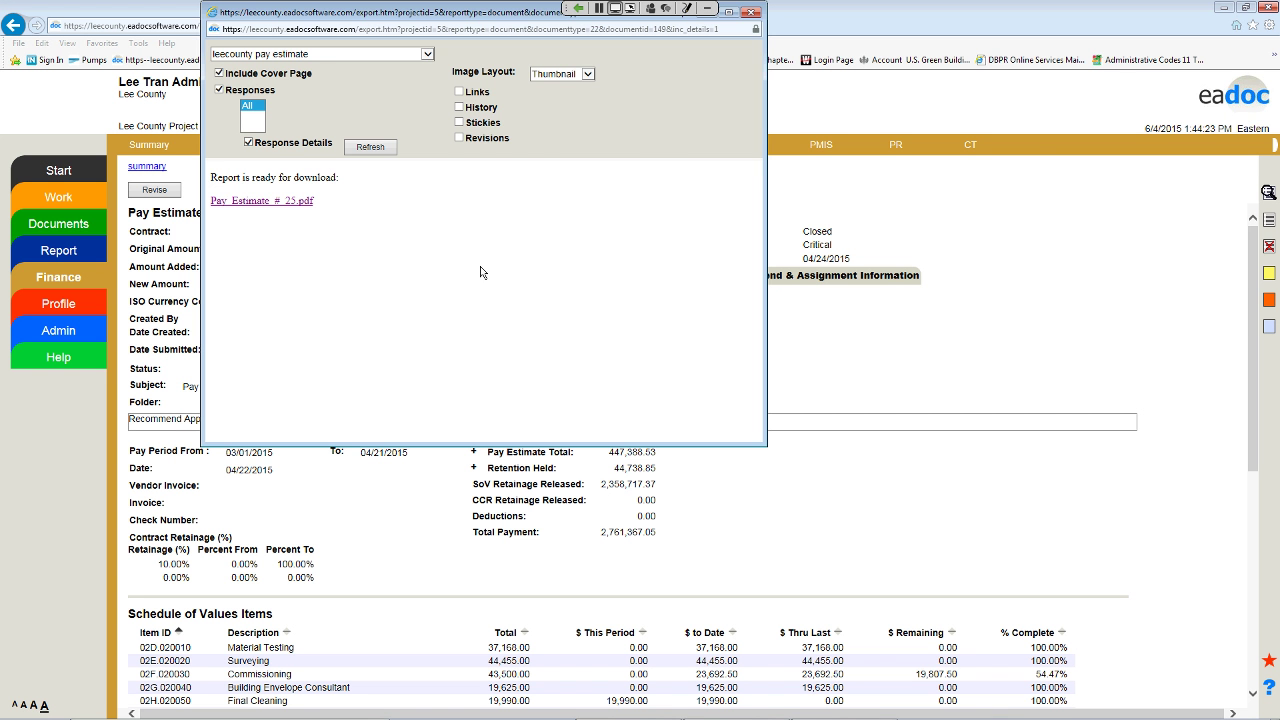
{"action": "left_click", "coordinate": [752, 11]}
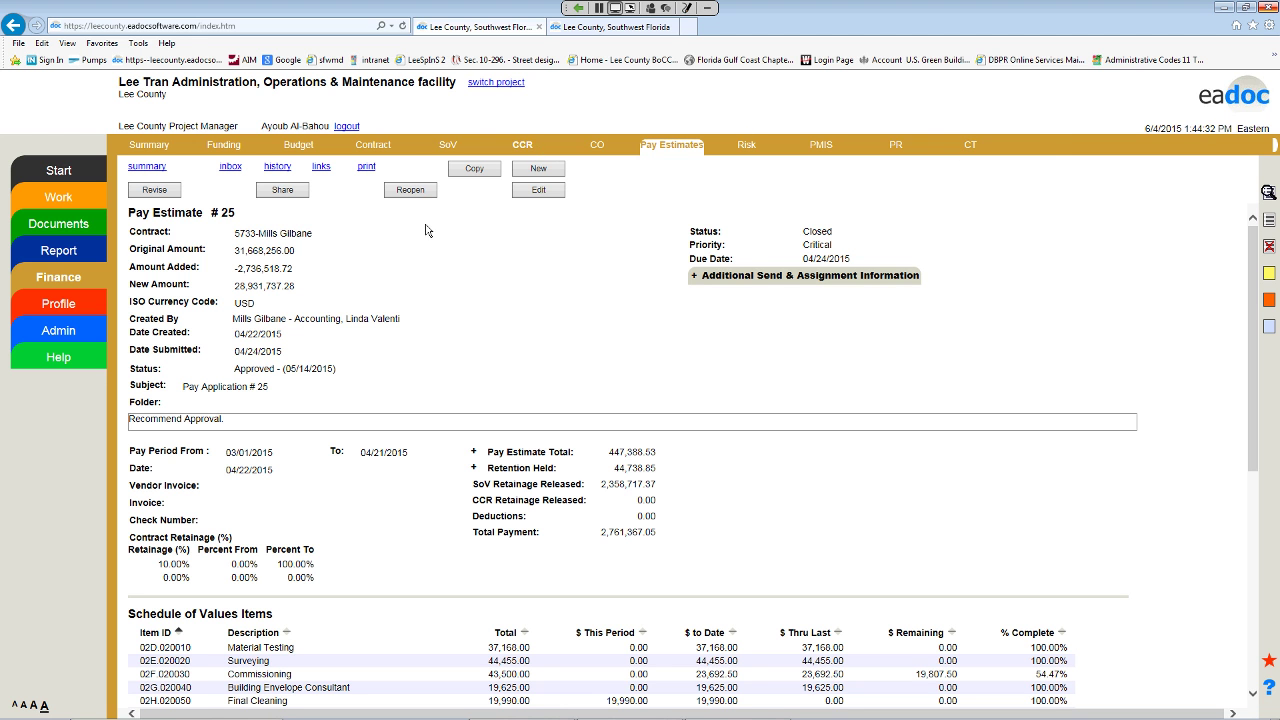
Step: Open the published contract 5733-Mills Gilbane - RFQ-11-01 and review its duration, retainage, budget and approved change orders
{"action": "left_click", "coordinate": [373, 145]}
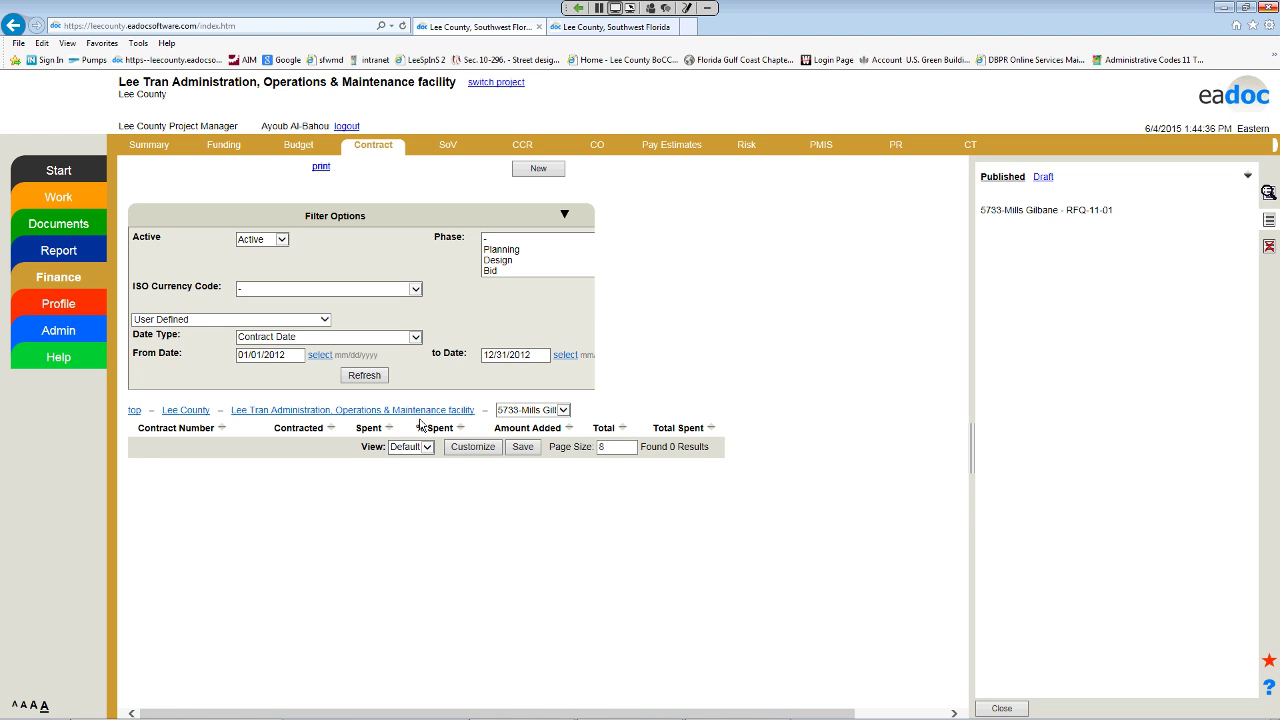
{"action": "left_click", "coordinate": [1066, 212]}
{"action": "scroll", "coordinate": [474, 510], "scroll_direction": "down", "scroll_amount": 1}
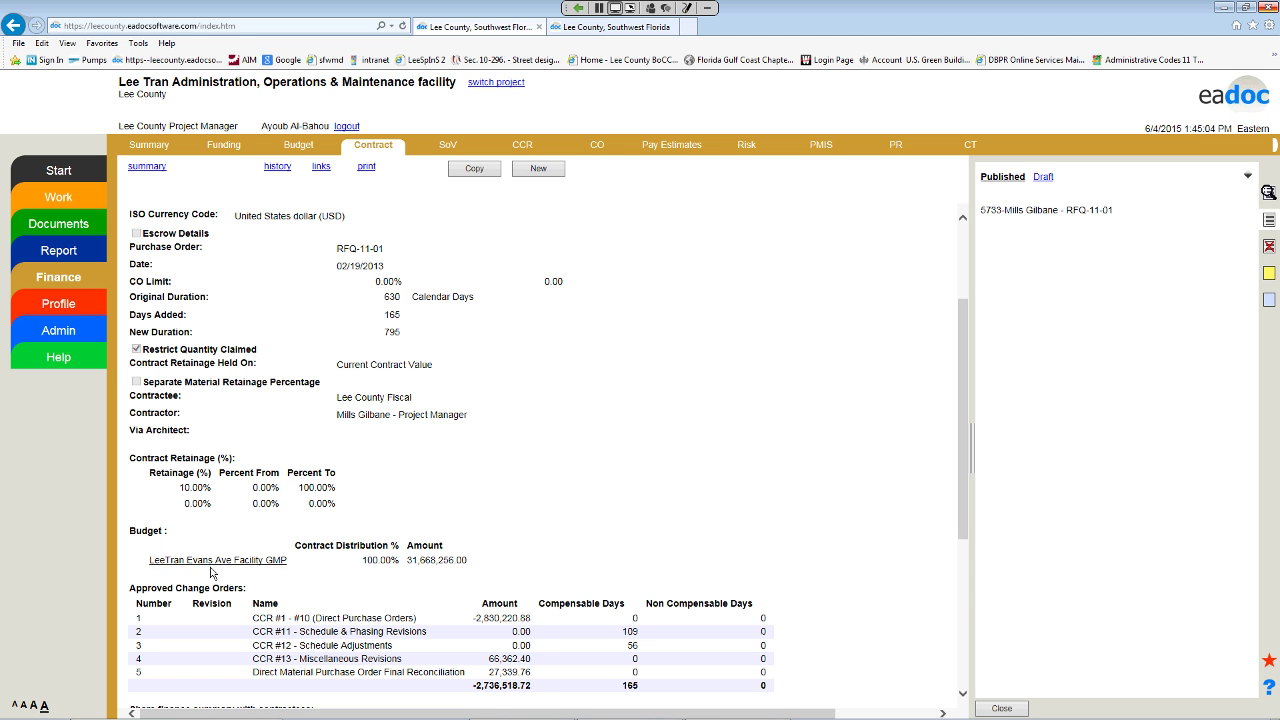
Step: Review the contract's shared contractees and contractors, comment and attached files, look at the reports area, and return to the project's start page
{"action": "scroll", "coordinate": [550, 594], "scroll_direction": "down", "scroll_amount": 3}
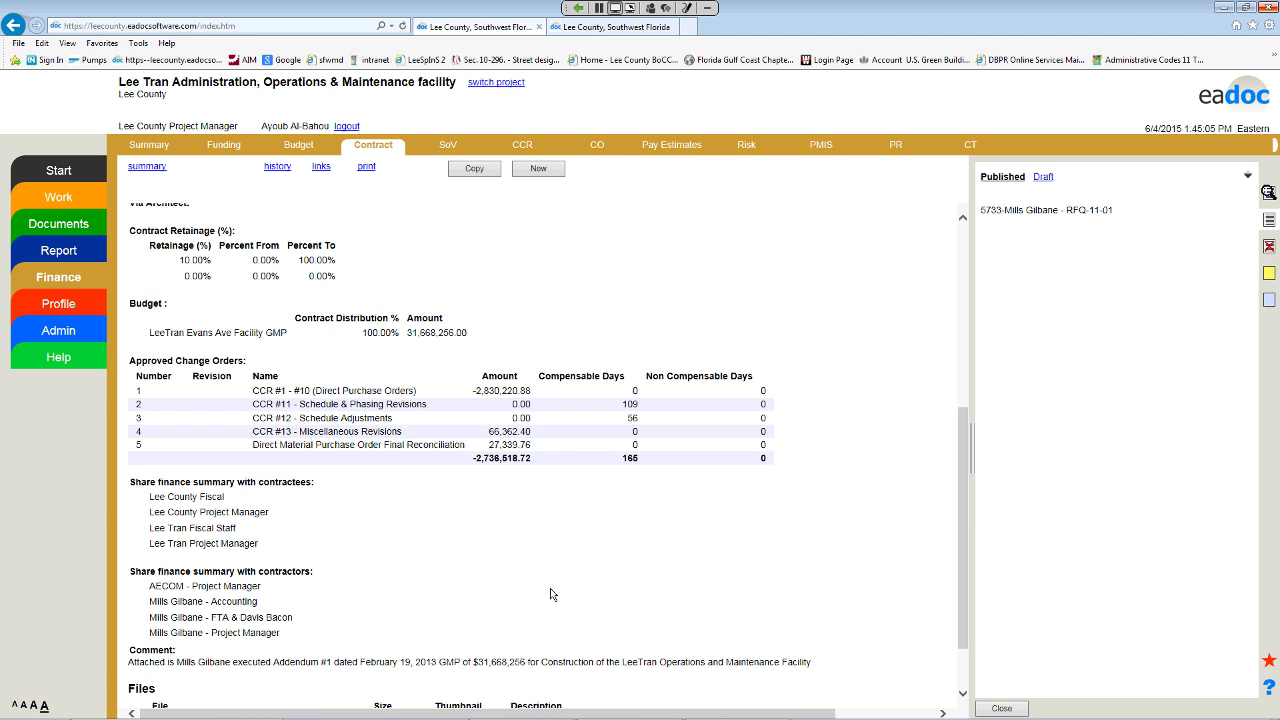
{"action": "scroll", "coordinate": [550, 594], "scroll_direction": "down", "scroll_amount": 1}
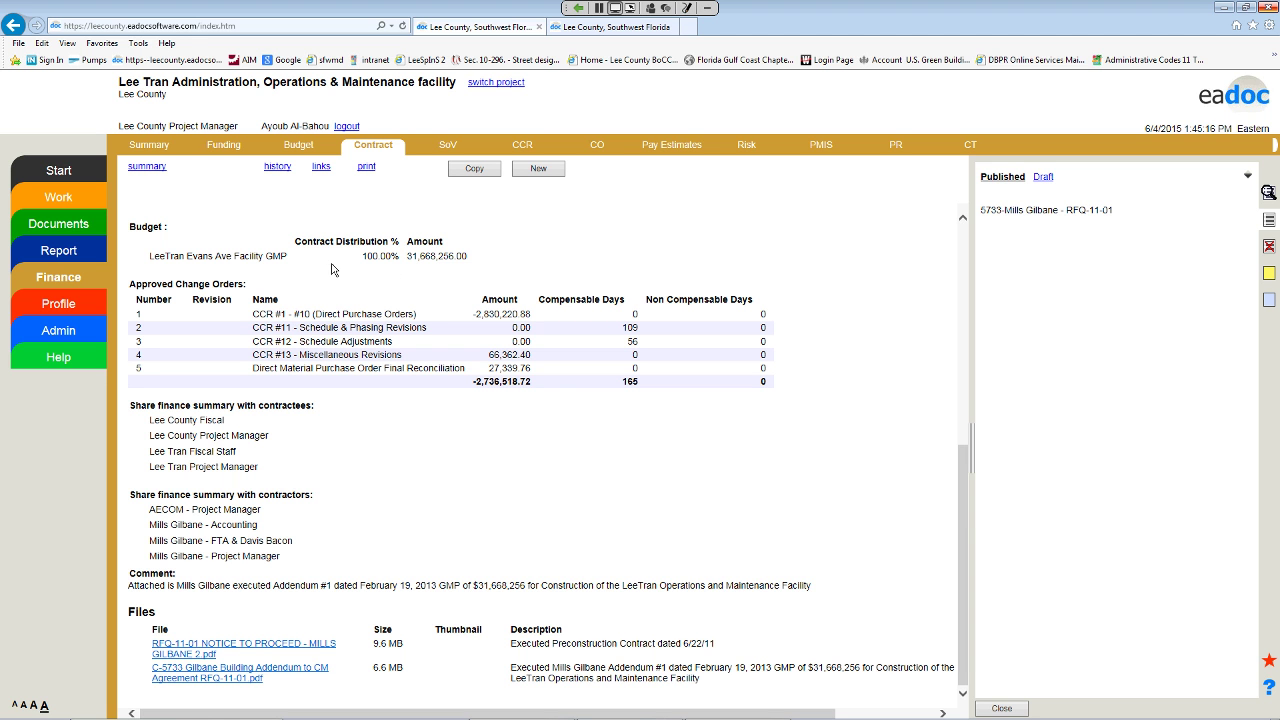
{"action": "left_click", "coordinate": [88, 250]}
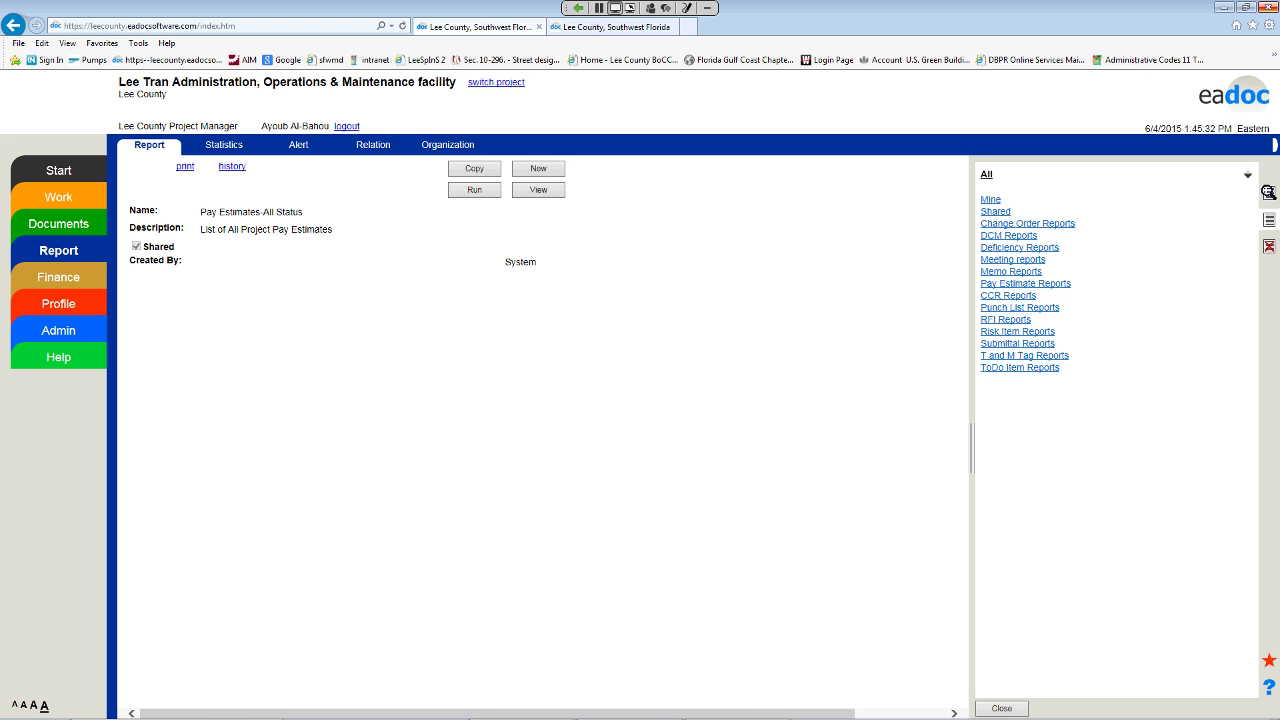
{"action": "left_click", "coordinate": [60, 170]}
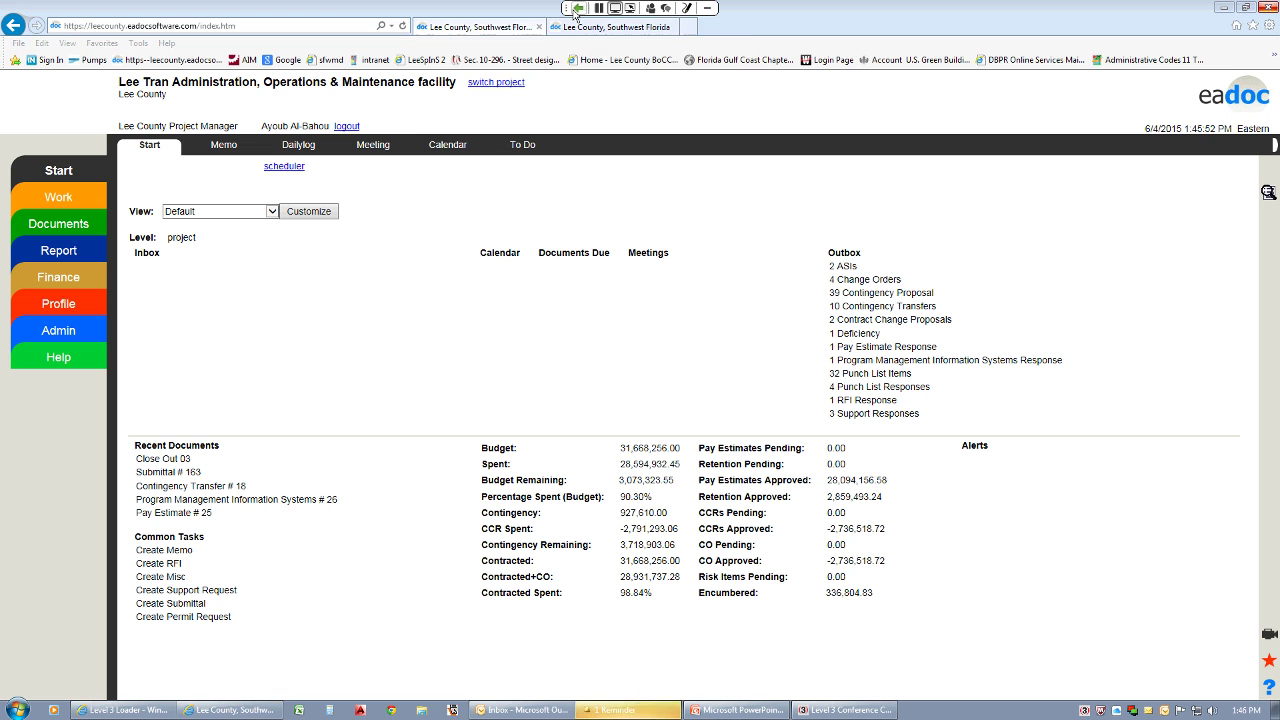
Step: Bring up the pending Outlook calendar reminder and dismiss all reminders
{"action": "left_click", "coordinate": [632, 708]}
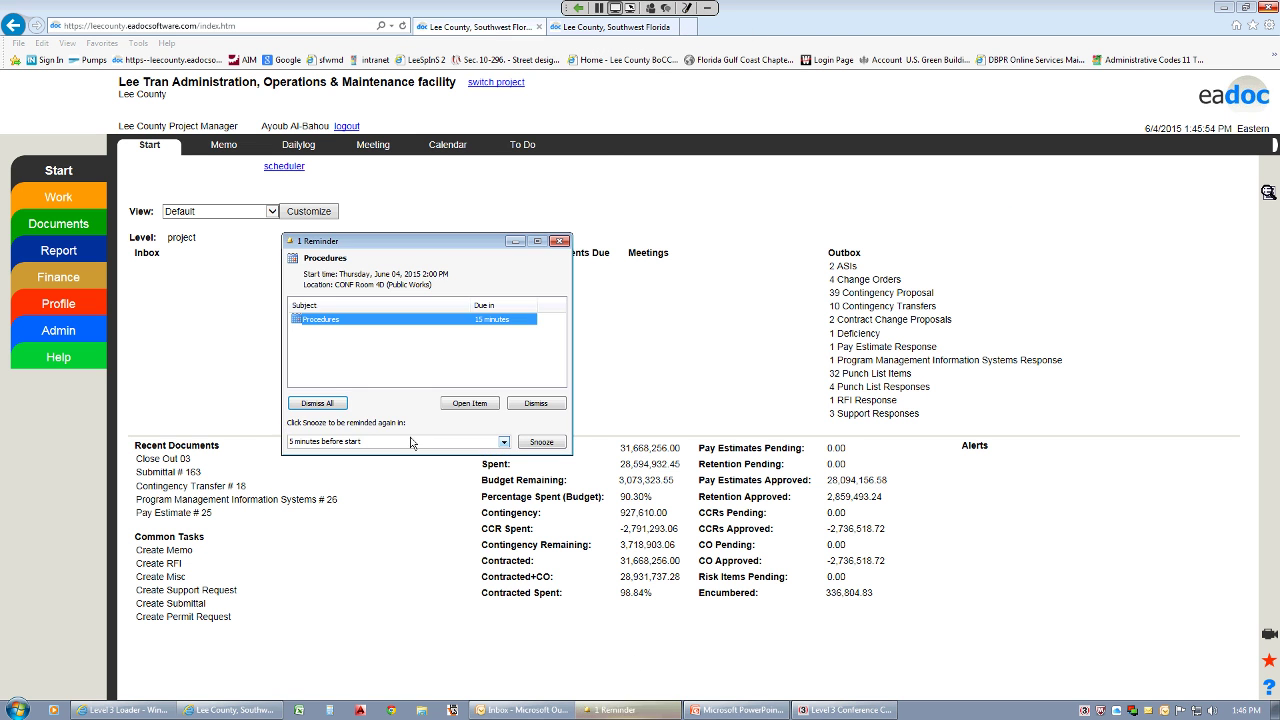
{"action": "left_click", "coordinate": [317, 403]}
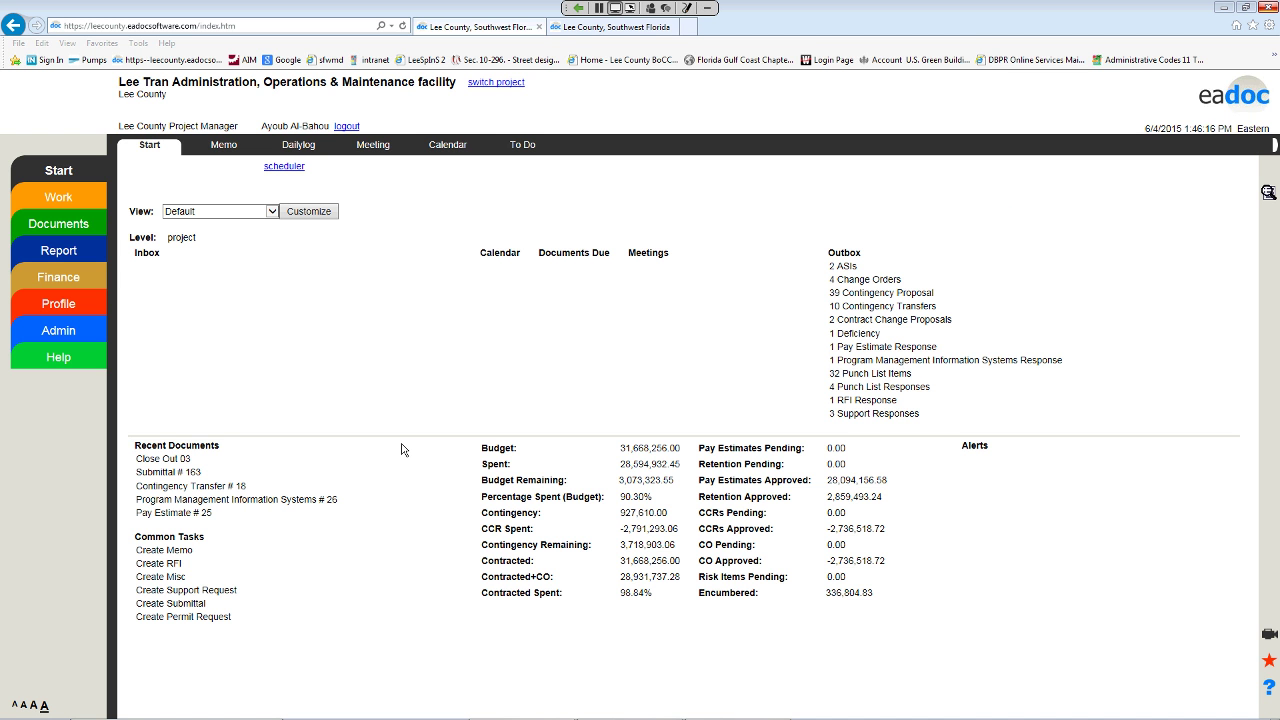
Step: Open the project's daily logs and view the 11/20/2014 entry of the pending Aecom Field Observation Report
{"action": "left_click", "coordinate": [300, 147]}
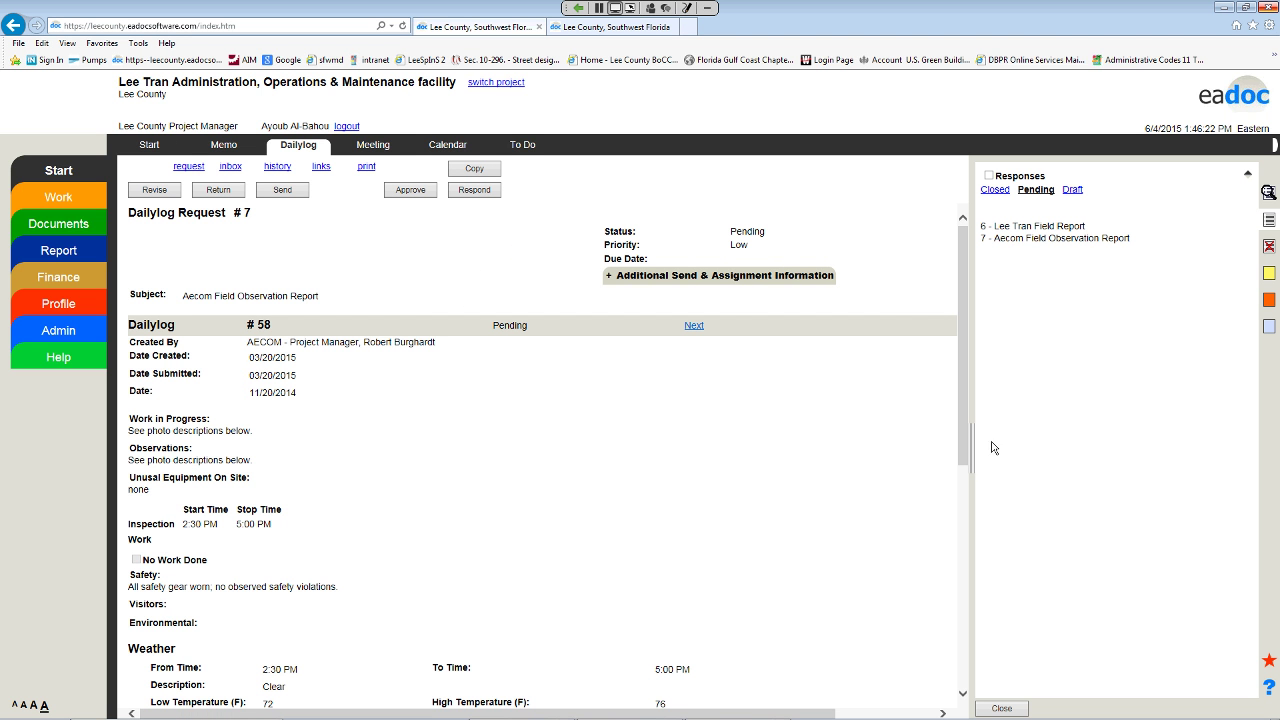
{"action": "left_click", "coordinate": [1009, 241]}
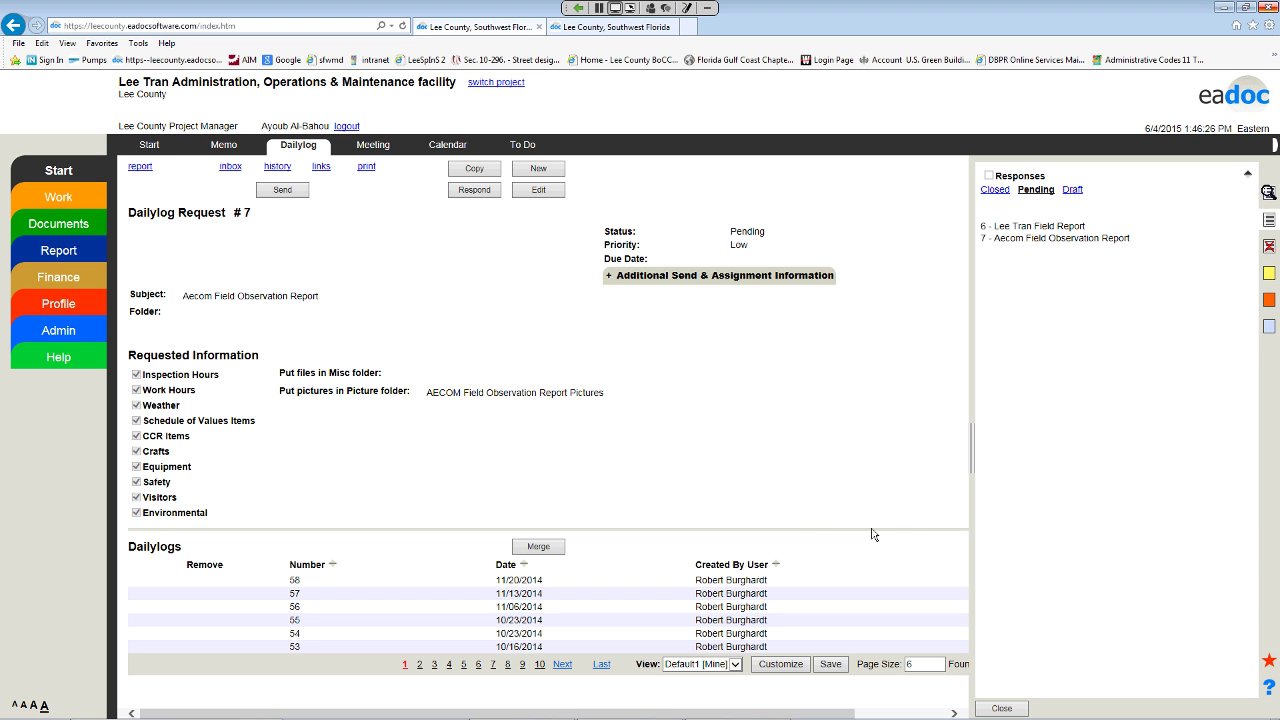
{"action": "left_click", "coordinate": [492, 582]}
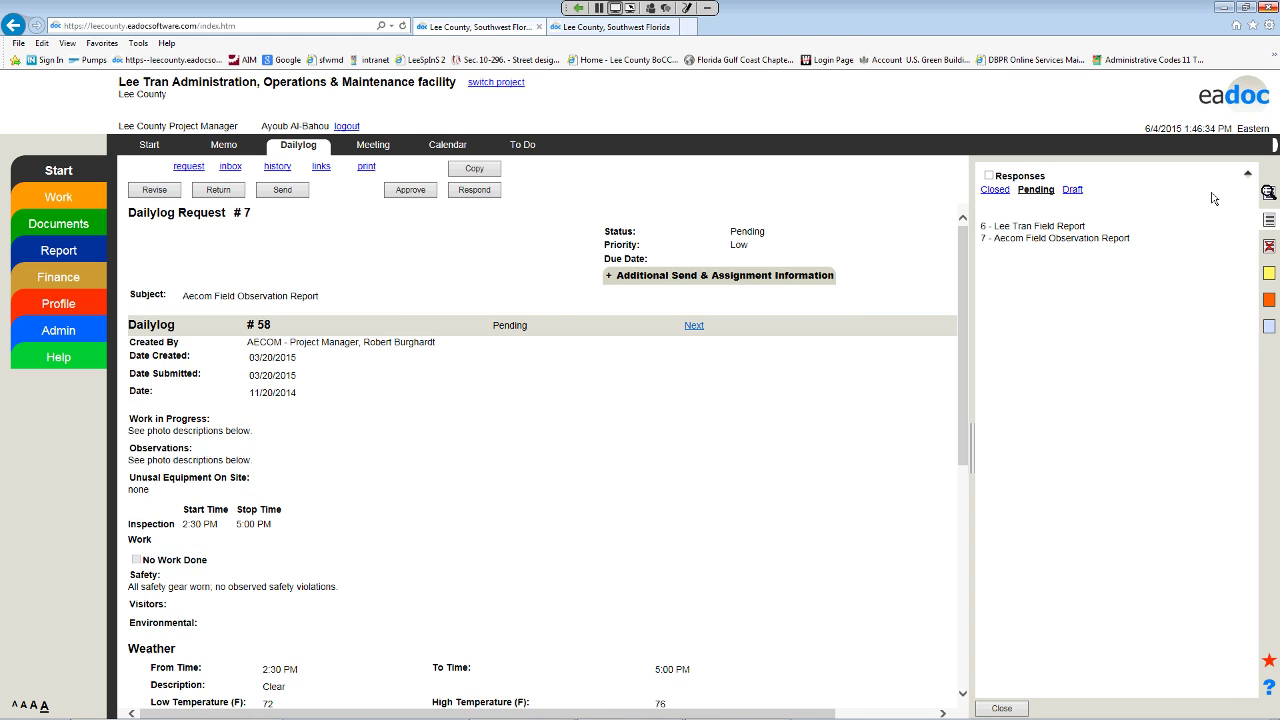
Step: Open the 12/15/2014 entry of the closed construction & Design field report and examine its work notes, weather and pictures
{"action": "left_click", "coordinate": [1000, 189]}
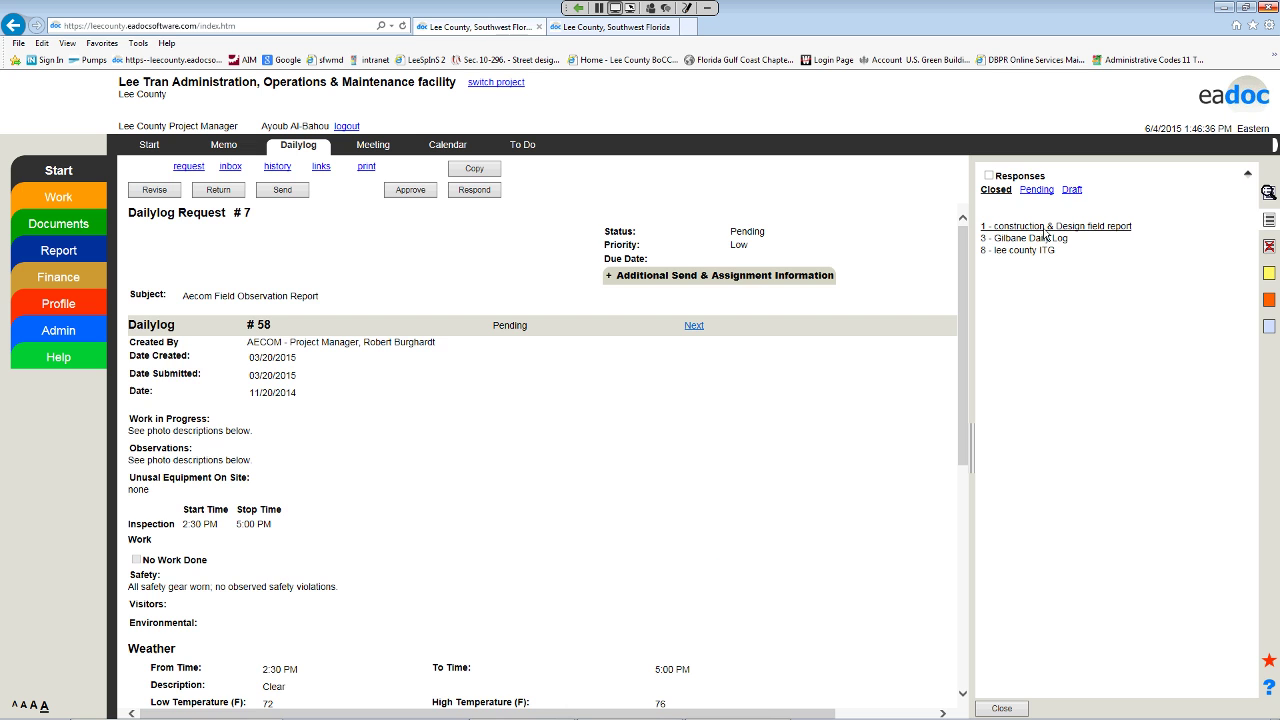
{"action": "left_click", "coordinate": [1049, 227]}
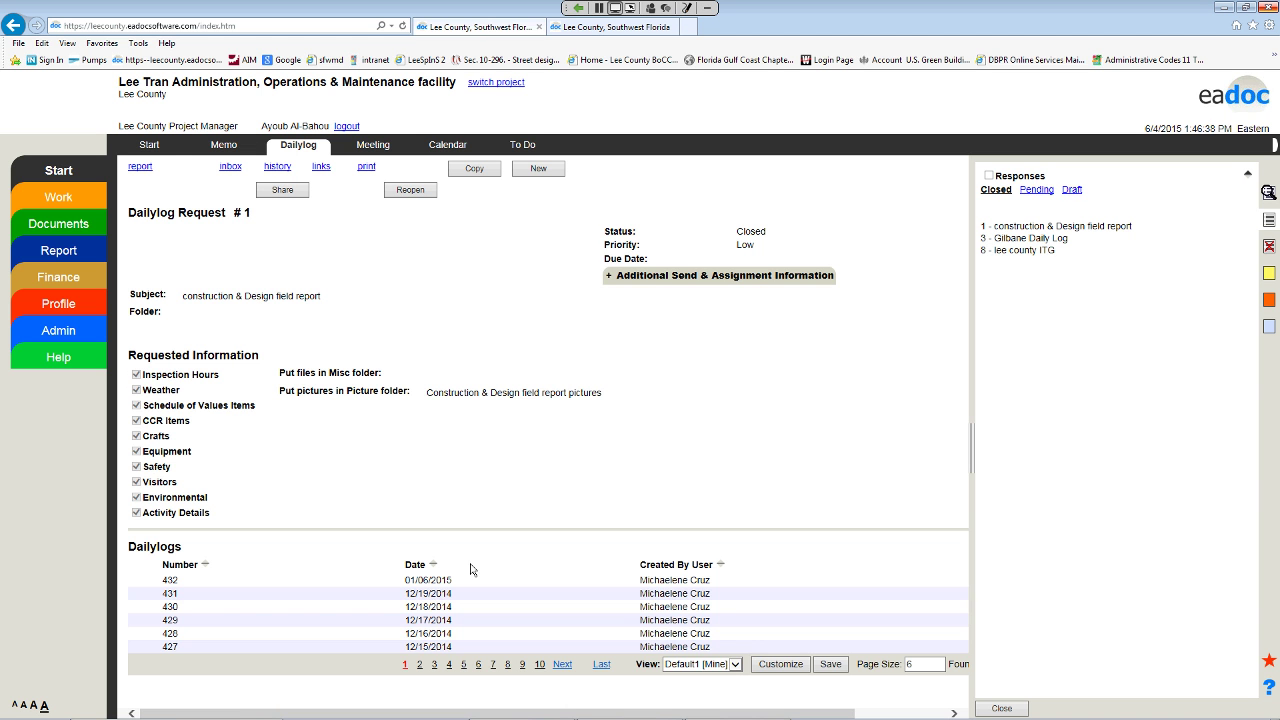
{"action": "left_click", "coordinate": [423, 648]}
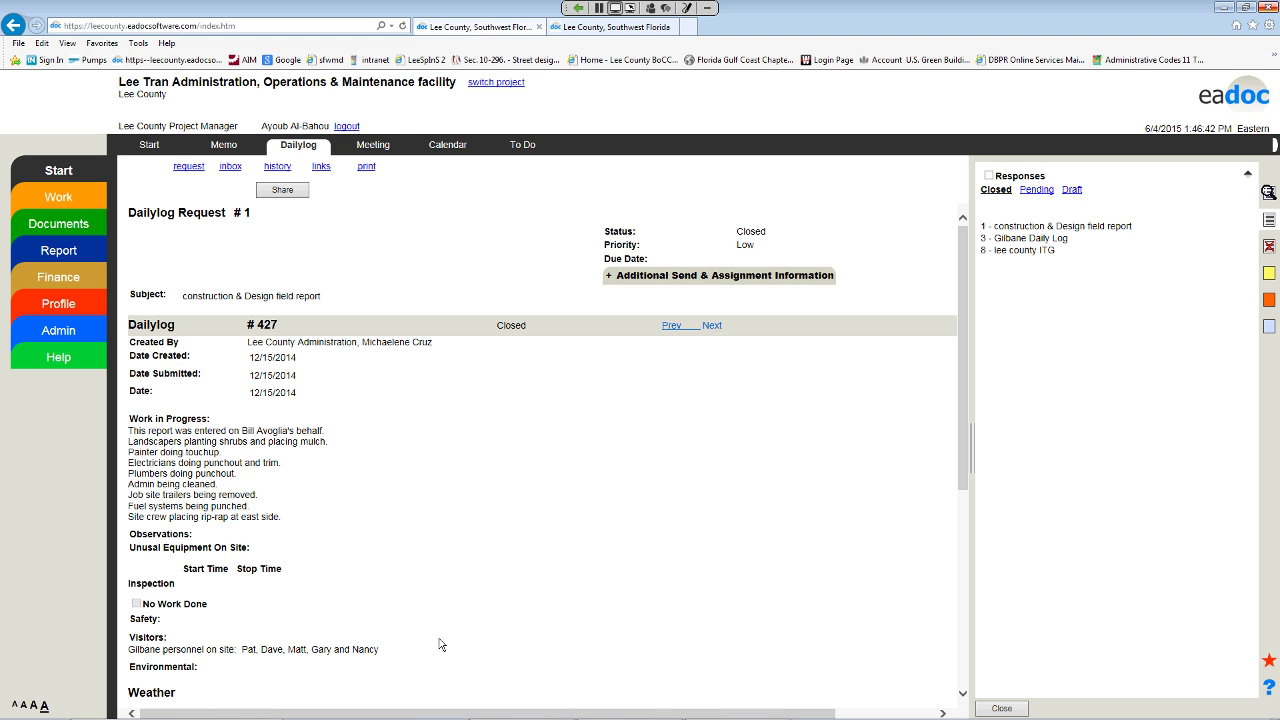
{"action": "scroll", "coordinate": [440, 645], "scroll_direction": "down", "scroll_amount": 4}
{"action": "scroll", "coordinate": [737, 534], "scroll_direction": "up", "scroll_amount": 3}
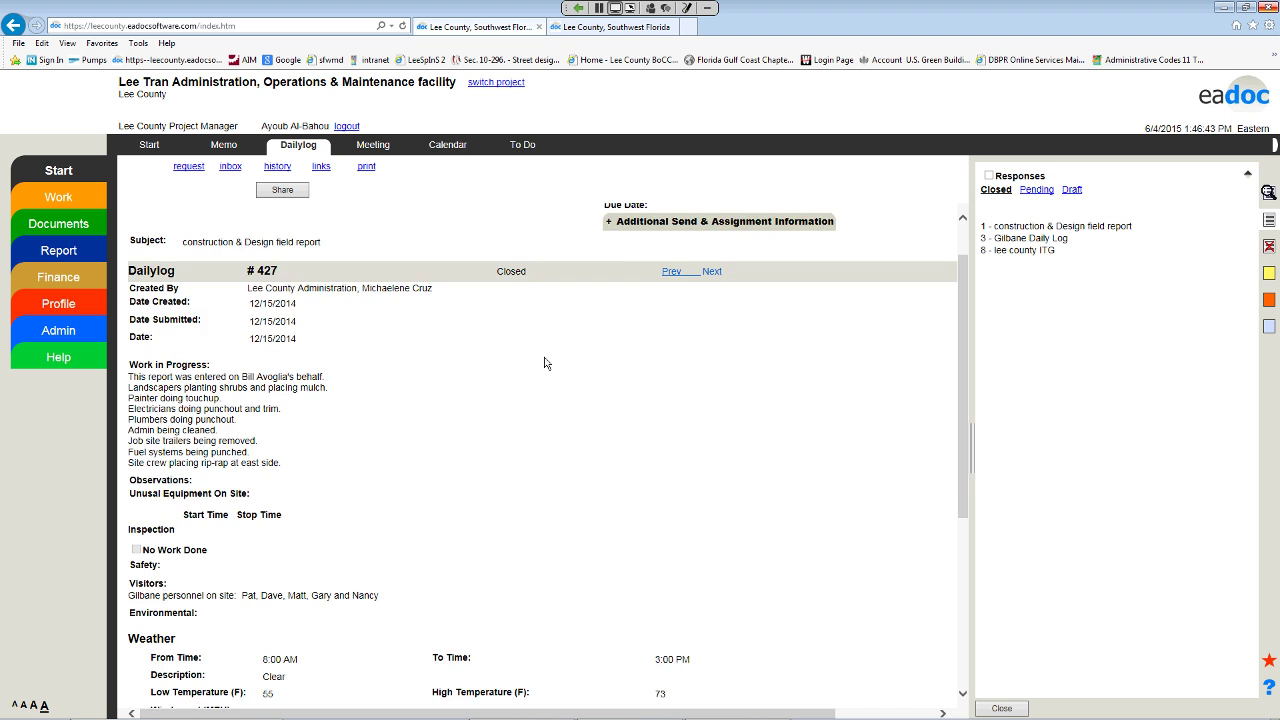
{"action": "scroll", "coordinate": [544, 363], "scroll_direction": "up", "scroll_amount": 1}
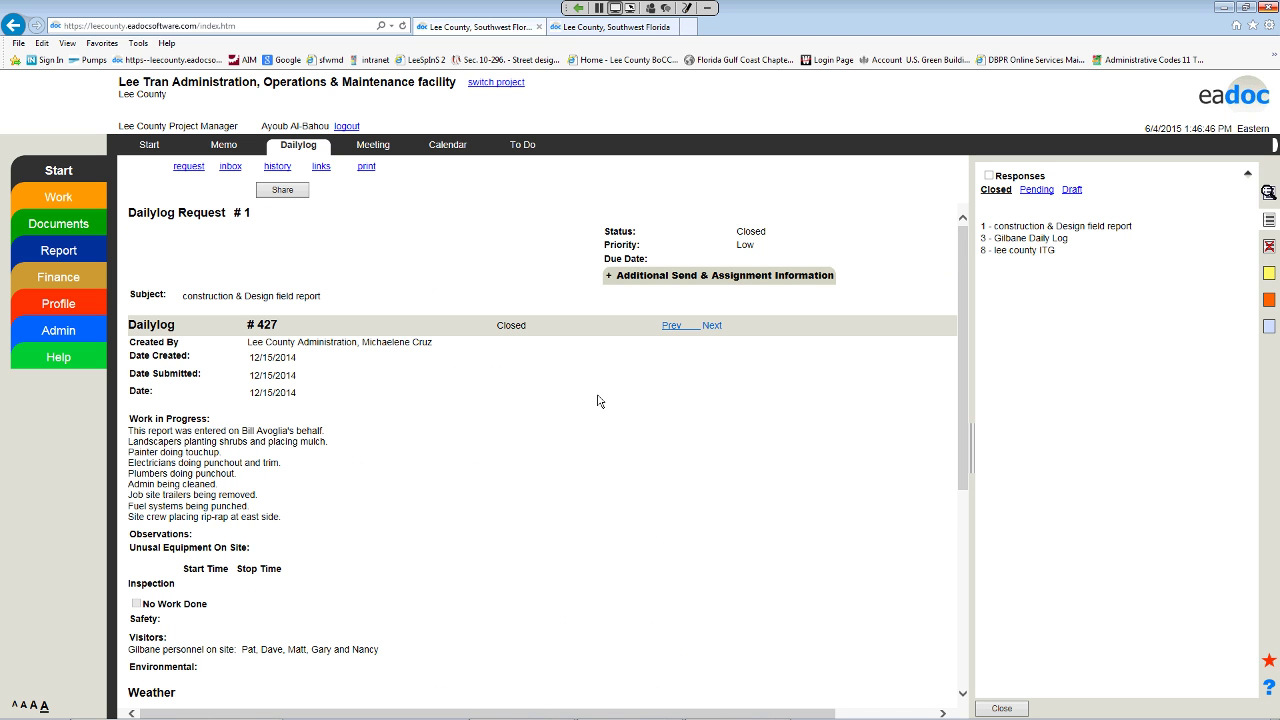
{"action": "scroll", "coordinate": [495, 478], "scroll_direction": "down", "scroll_amount": 5}
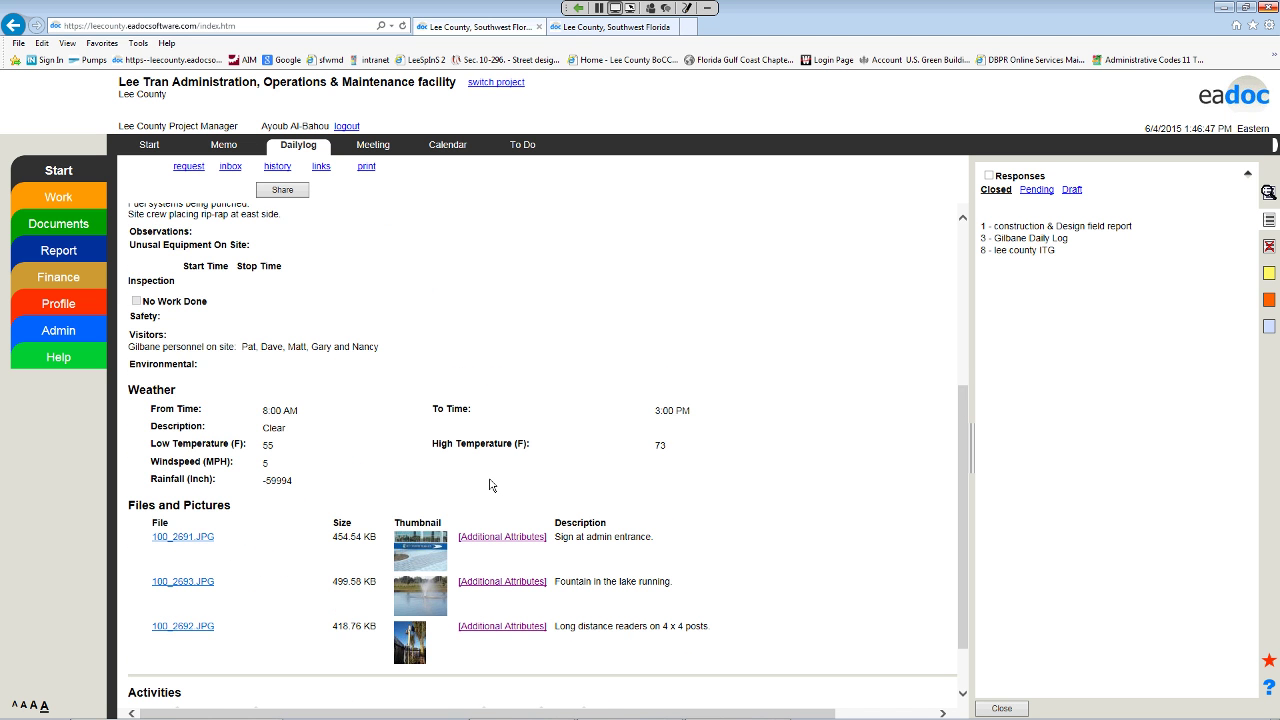
{"action": "scroll", "coordinate": [489, 485], "scroll_direction": "up", "scroll_amount": 5}
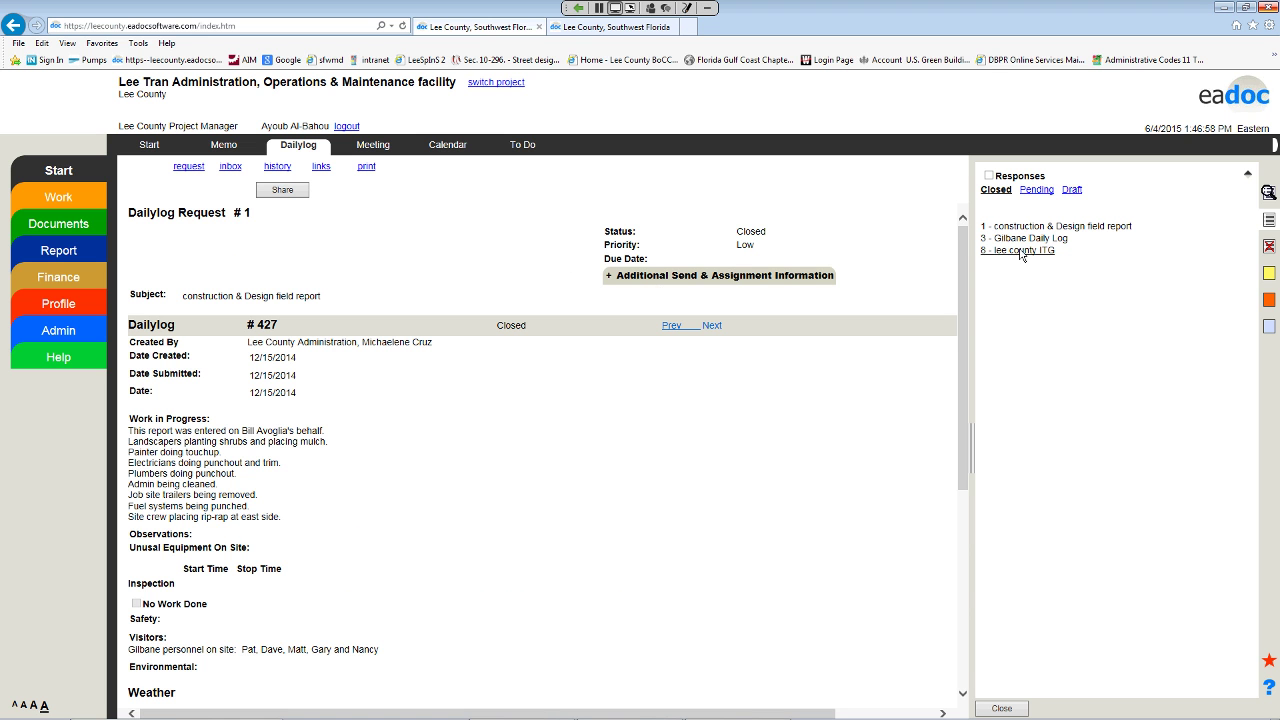
Step: Return to the pending Aecom Field Observation Report and examine the weather and described pictures in Dailylog # 58
{"action": "left_click", "coordinate": [1035, 190]}
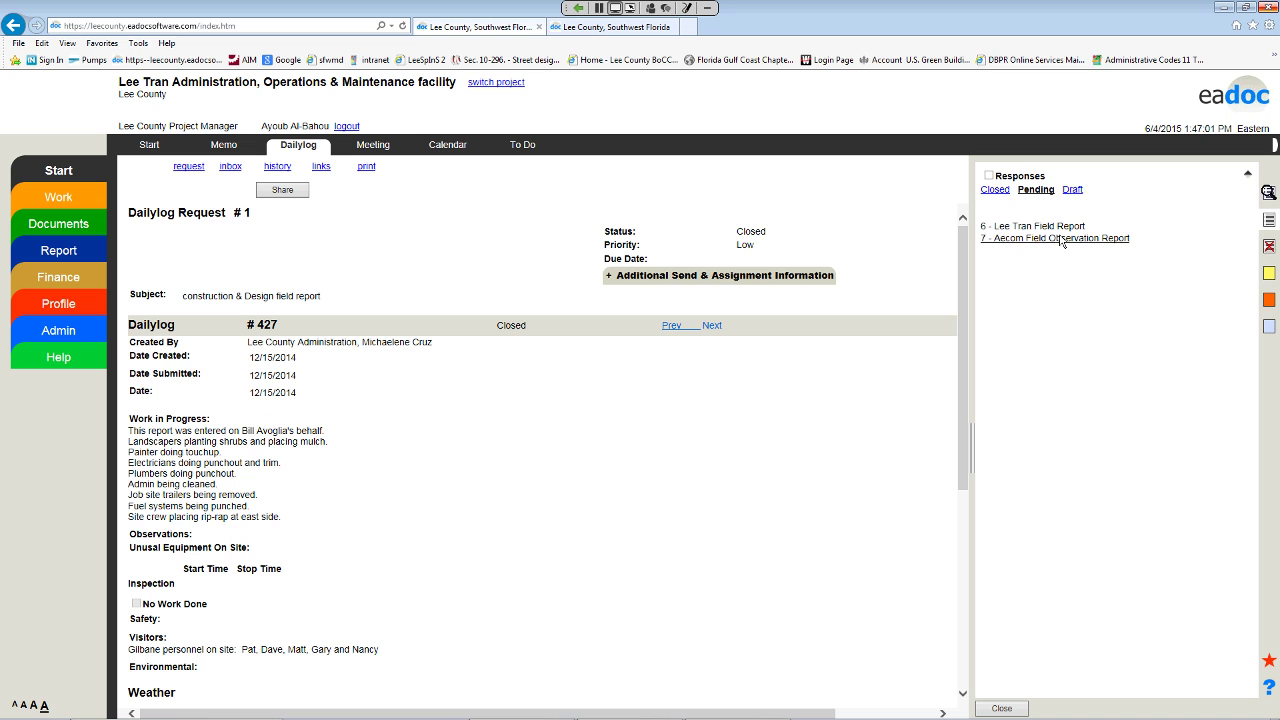
{"action": "left_click", "coordinate": [1062, 240]}
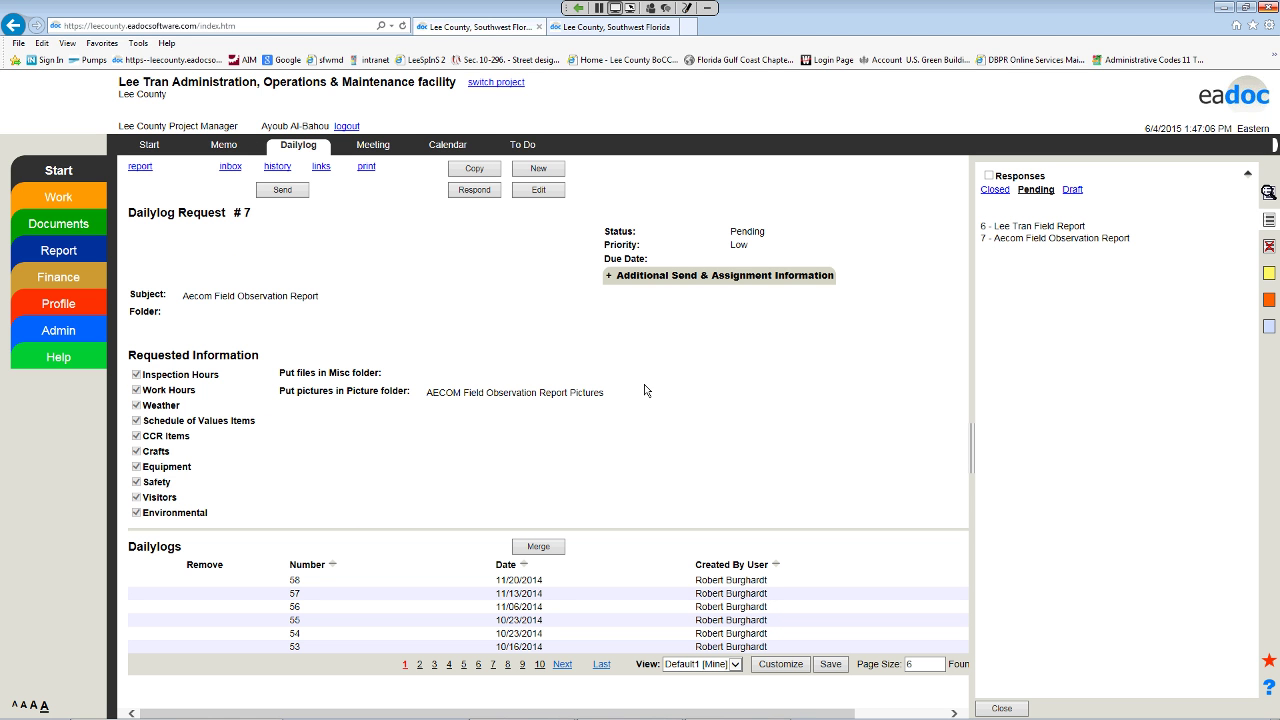
{"action": "left_click", "coordinate": [547, 580]}
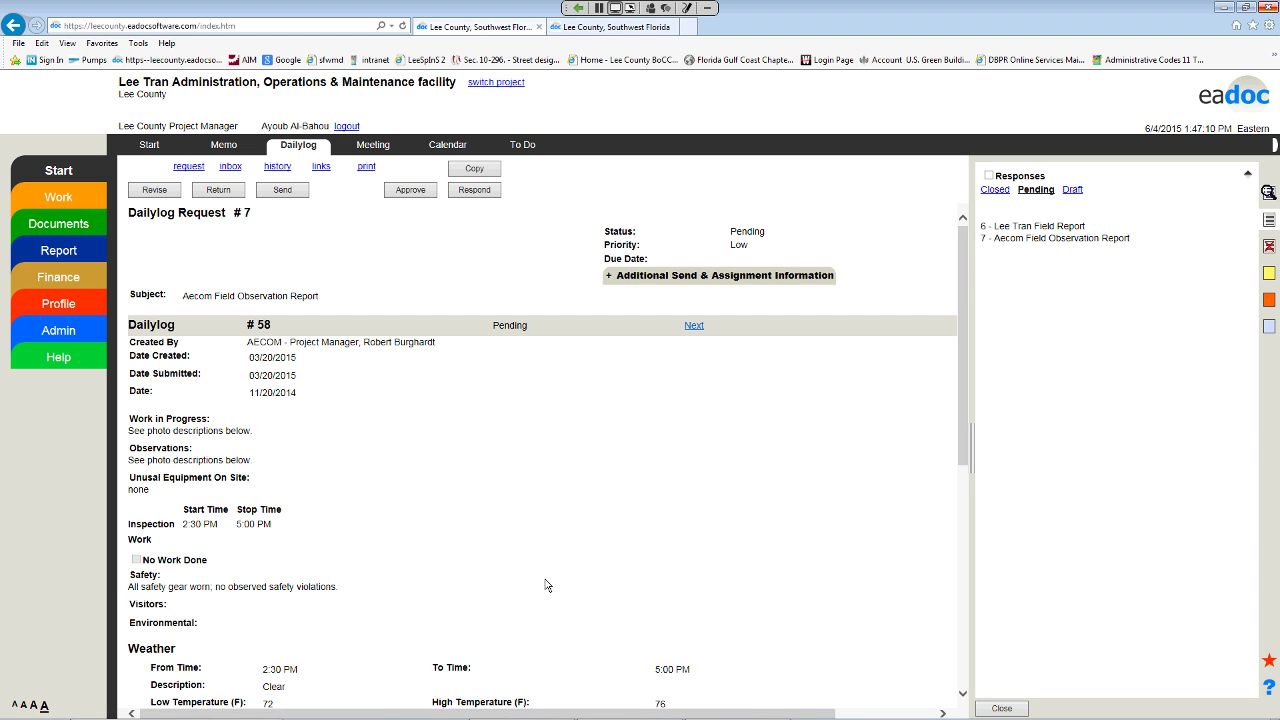
{"action": "scroll", "coordinate": [547, 585], "scroll_direction": "down", "scroll_amount": 5}
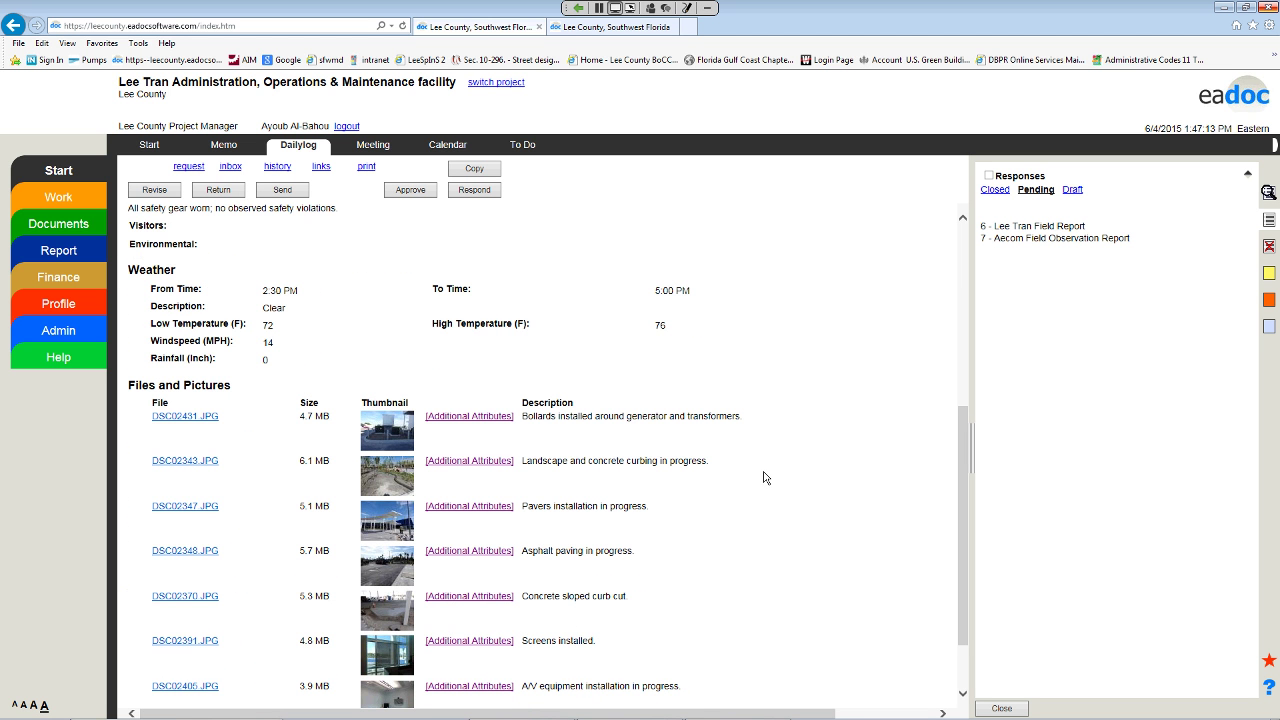
{"action": "scroll", "coordinate": [763, 477], "scroll_direction": "up", "scroll_amount": 4}
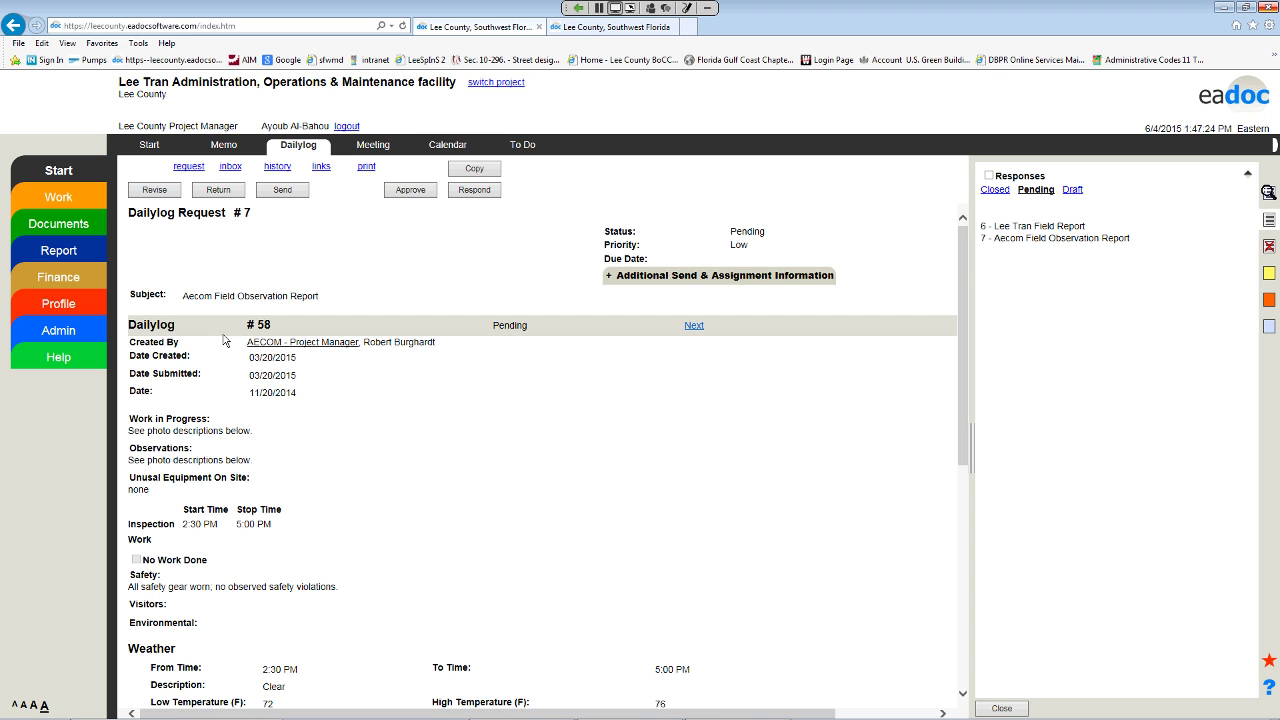
Step: Open the organization profiles and compare the project's assigned organizations with the list of all organizations
{"action": "left_click", "coordinate": [77, 306]}
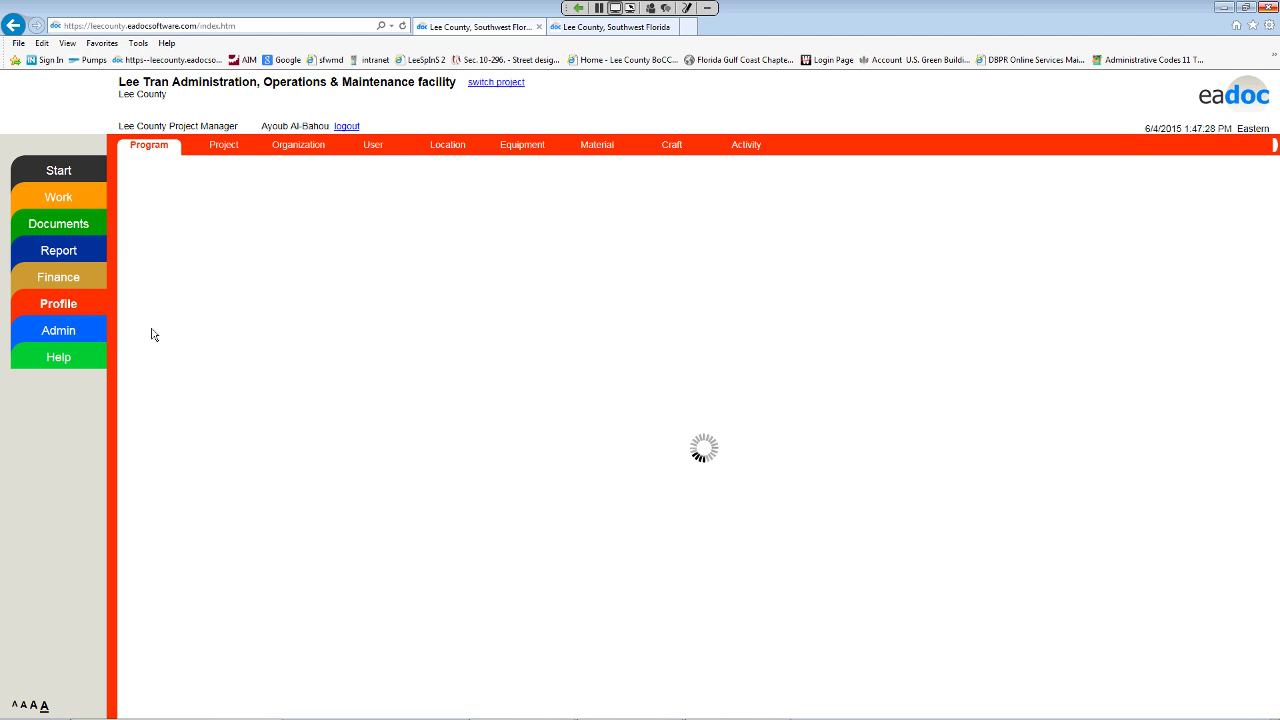
{"action": "left_click", "coordinate": [300, 148]}
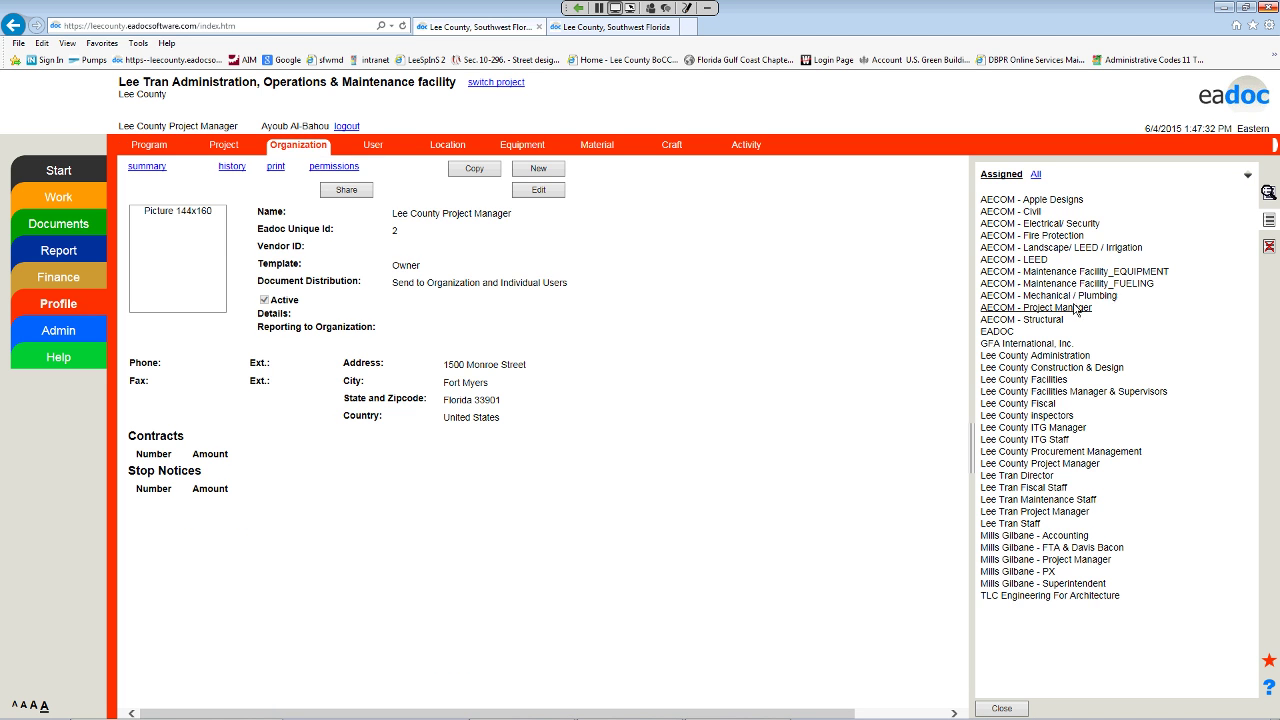
{"action": "left_click", "coordinate": [1003, 175]}
{"action": "left_click", "coordinate": [1036, 175]}
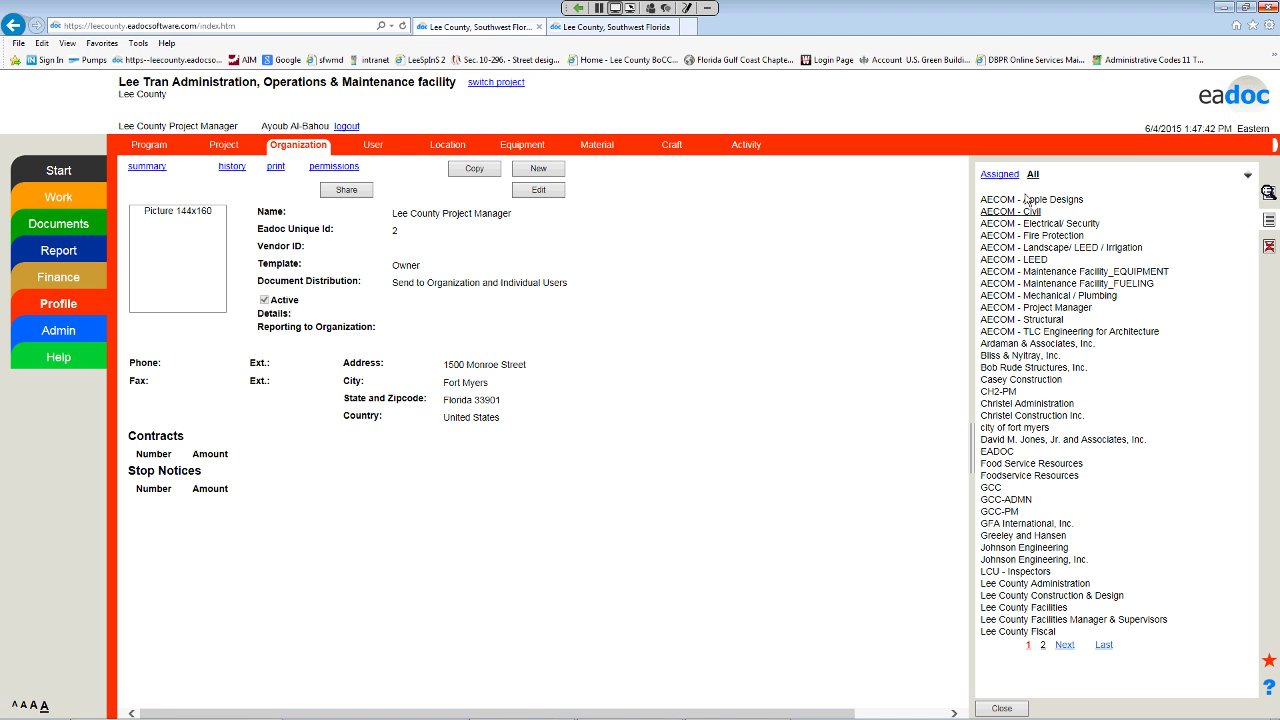
Step: Return to the assigned organizations, open Mills Gilbane - Project Manager, and examine its document permissions and management roles
{"action": "left_click", "coordinate": [1000, 175]}
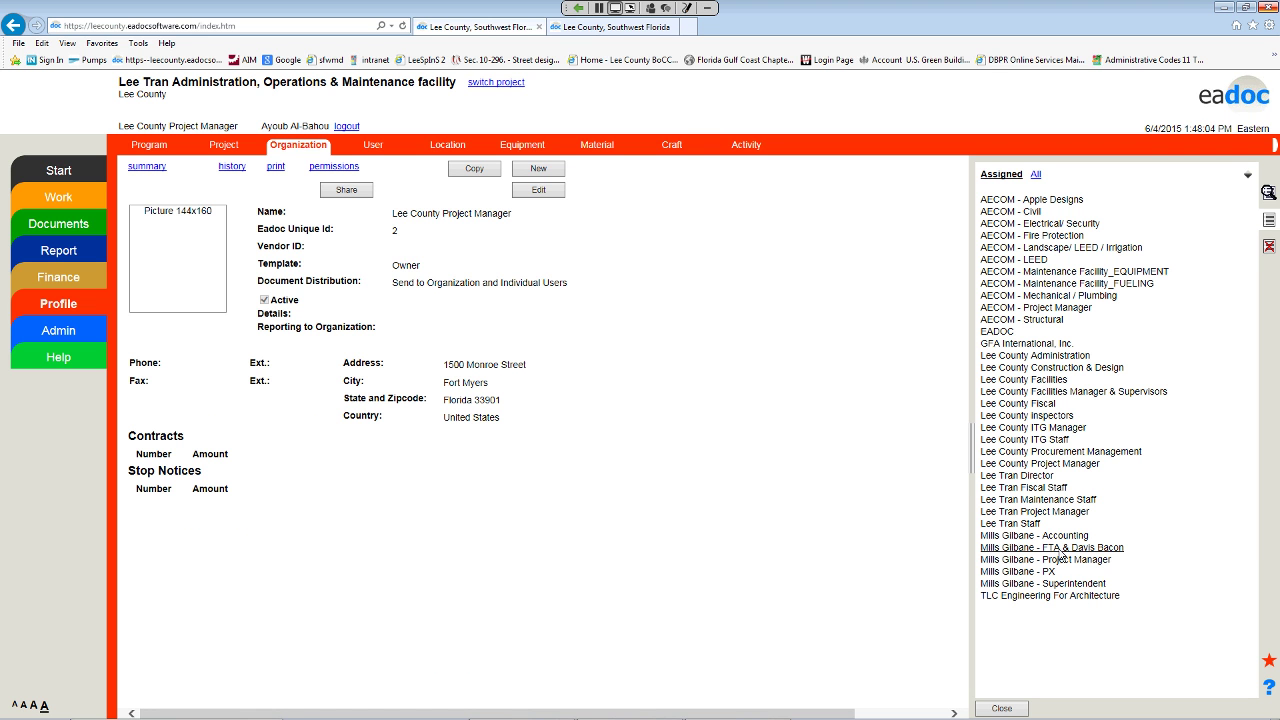
{"action": "left_click", "coordinate": [1060, 562]}
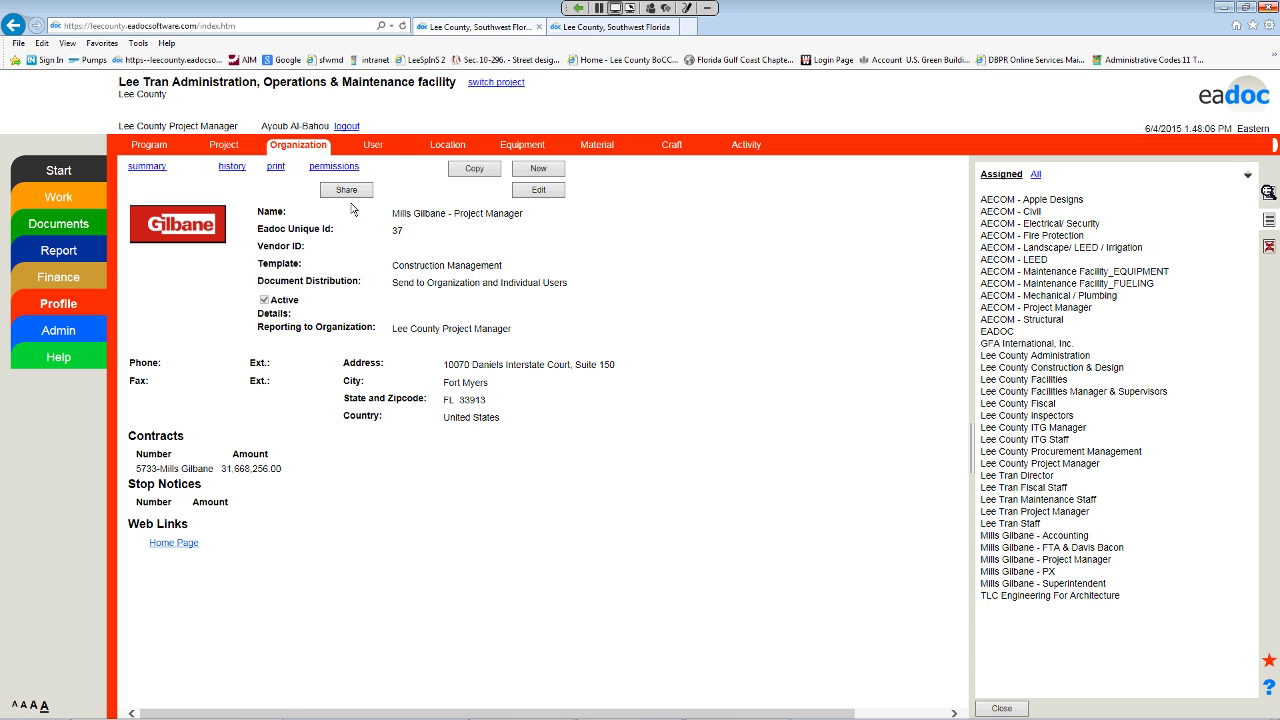
{"action": "left_click", "coordinate": [334, 167]}
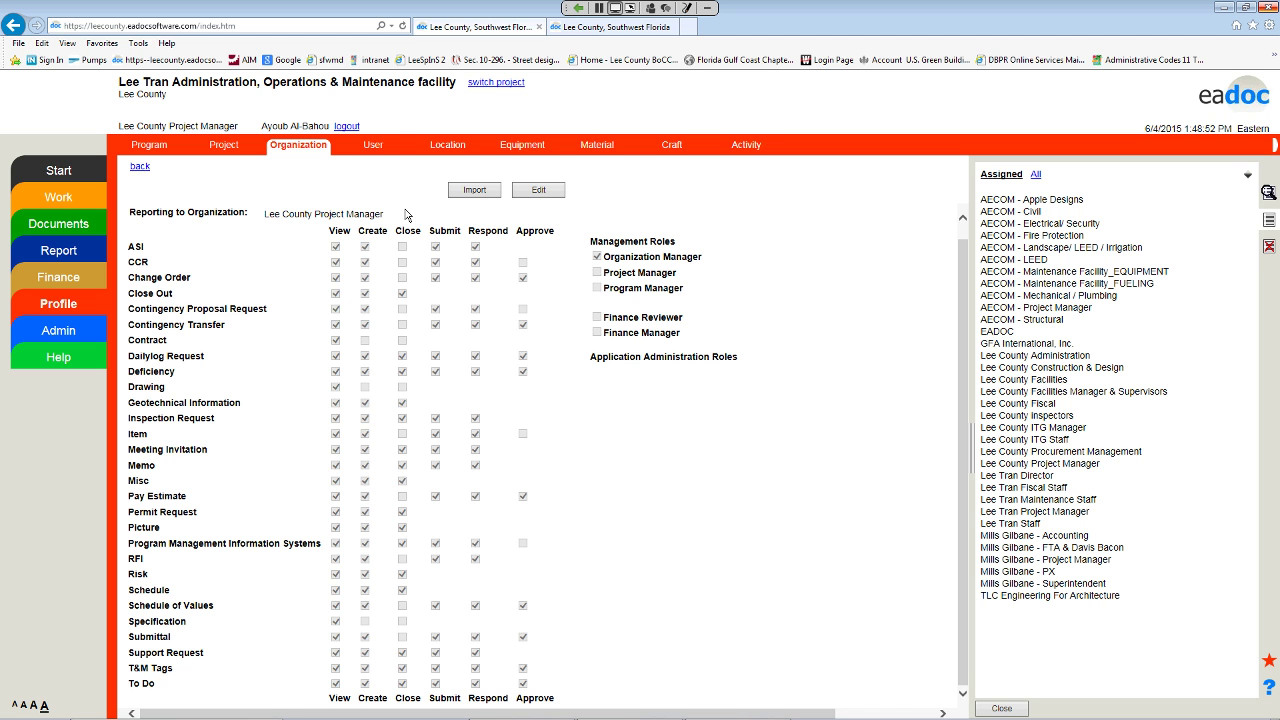
Step: Open the profile of the second assigned user, a Lee County inspector, and view that user's document permissions
{"action": "left_click", "coordinate": [373, 150]}
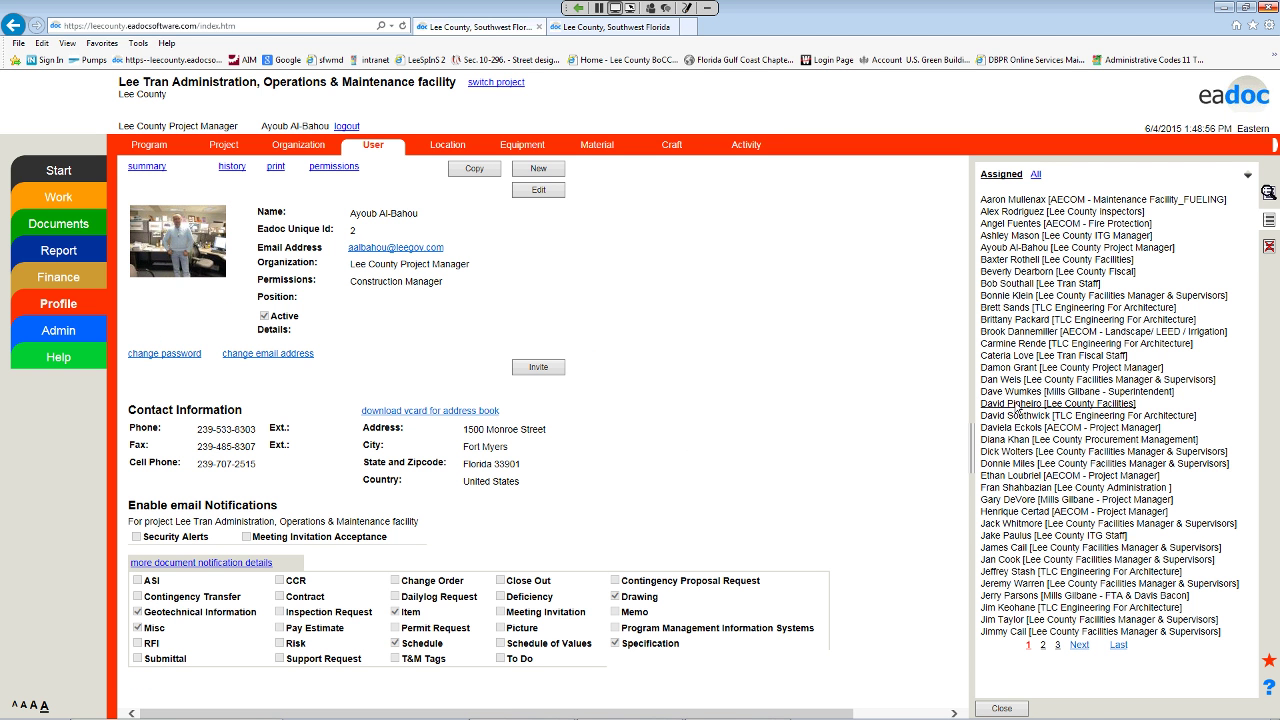
{"action": "left_click", "coordinate": [1012, 211]}
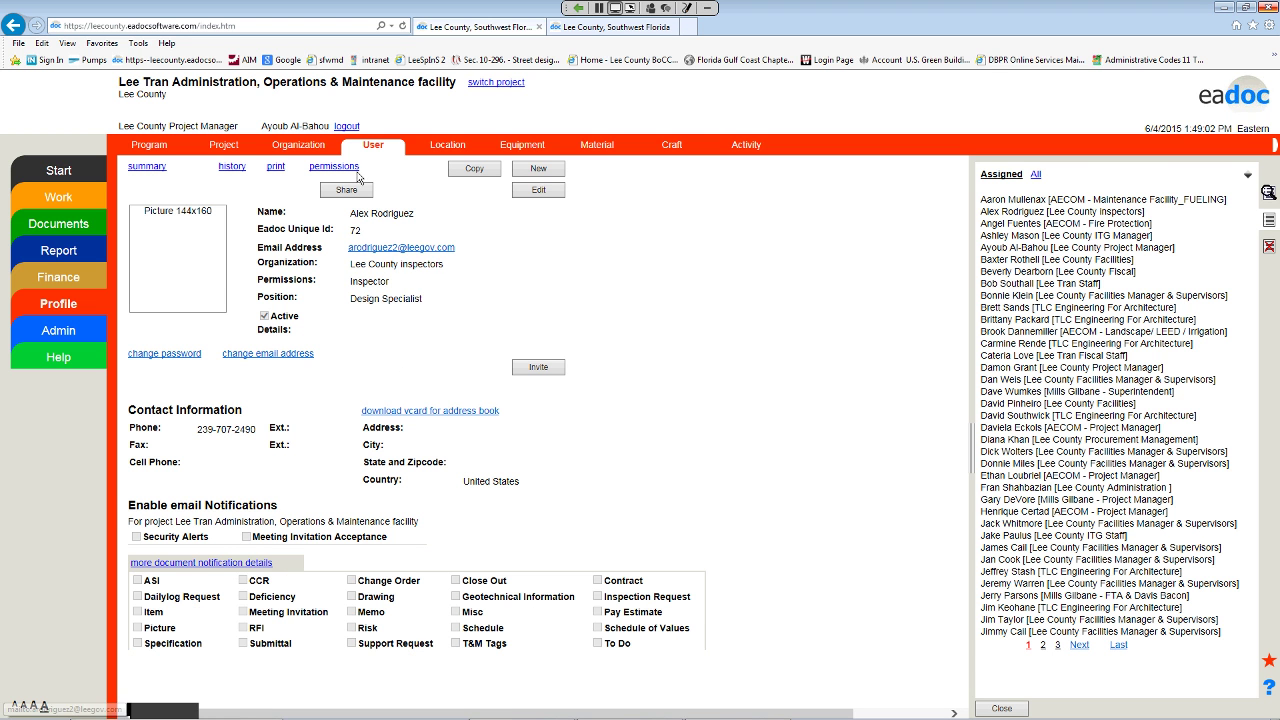
{"action": "left_click", "coordinate": [345, 168]}
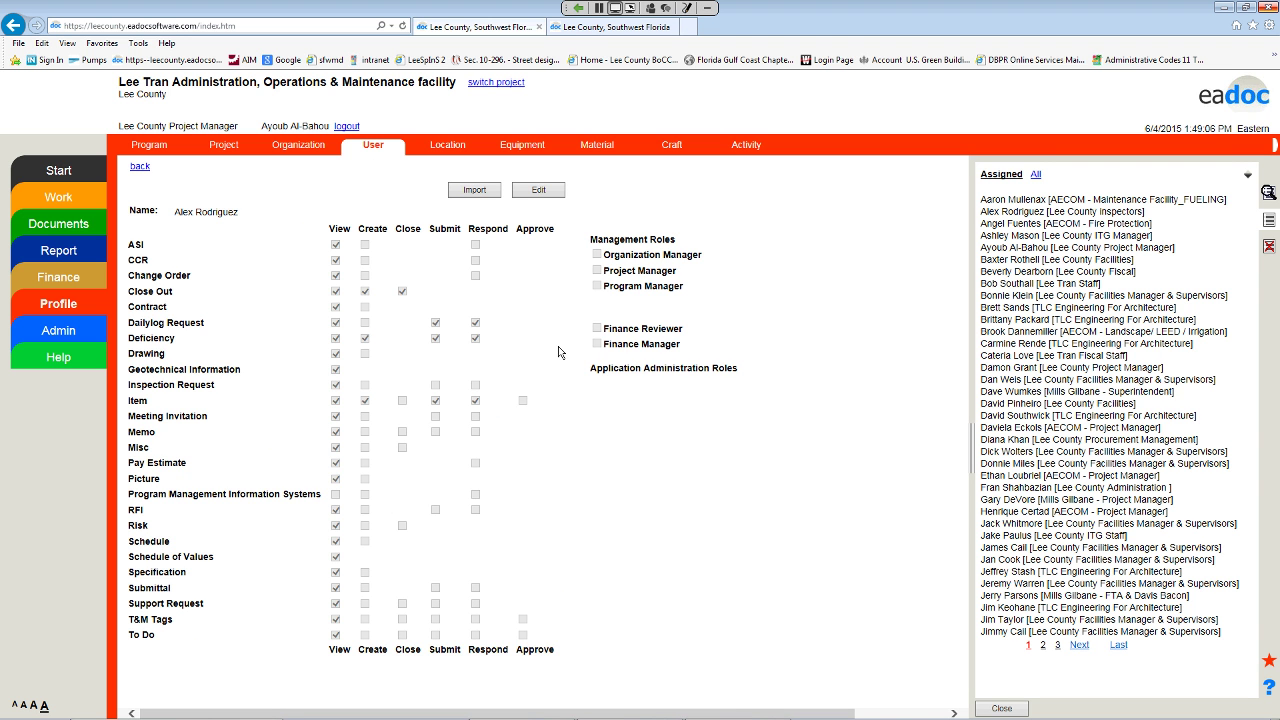
Step: Try editing the inspector's permissions with Check All for View, Create, Close, Submit and Respond, and cancel without saving
{"action": "left_click", "coordinate": [545, 191]}
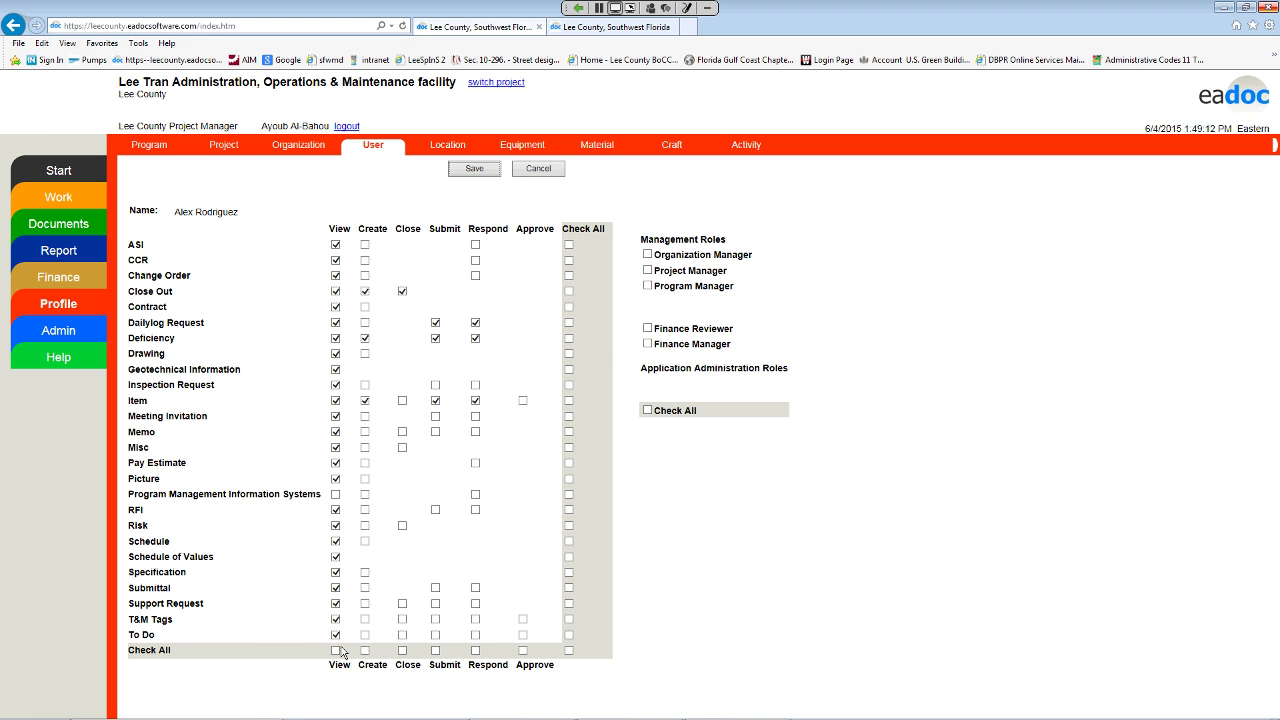
{"action": "left_click", "coordinate": [335, 650]}
{"action": "left_click", "coordinate": [365, 651]}
{"action": "left_click", "coordinate": [403, 651]}
{"action": "left_click", "coordinate": [435, 651]}
{"action": "left_click", "coordinate": [476, 651]}
{"action": "left_click", "coordinate": [547, 175]}
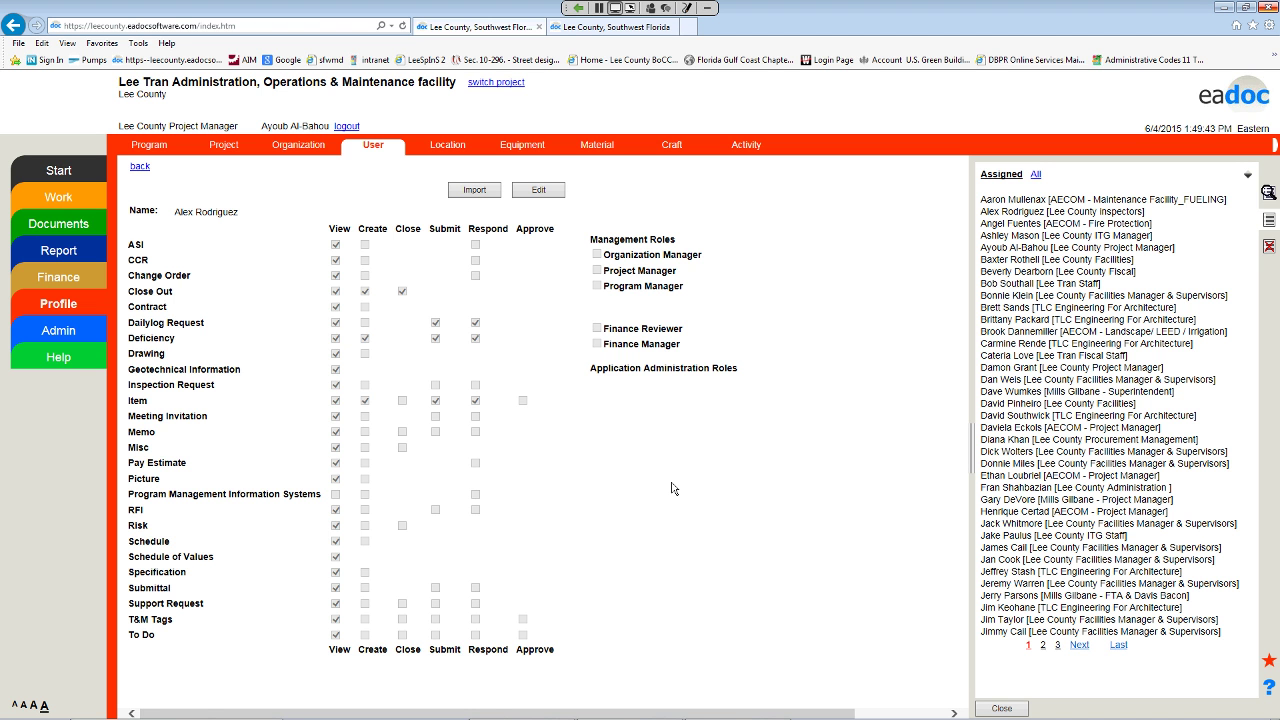
Step: Open the project's closed submittals and view submittal 16 - Stairs and Railings with its responses
{"action": "left_click", "coordinate": [78, 199]}
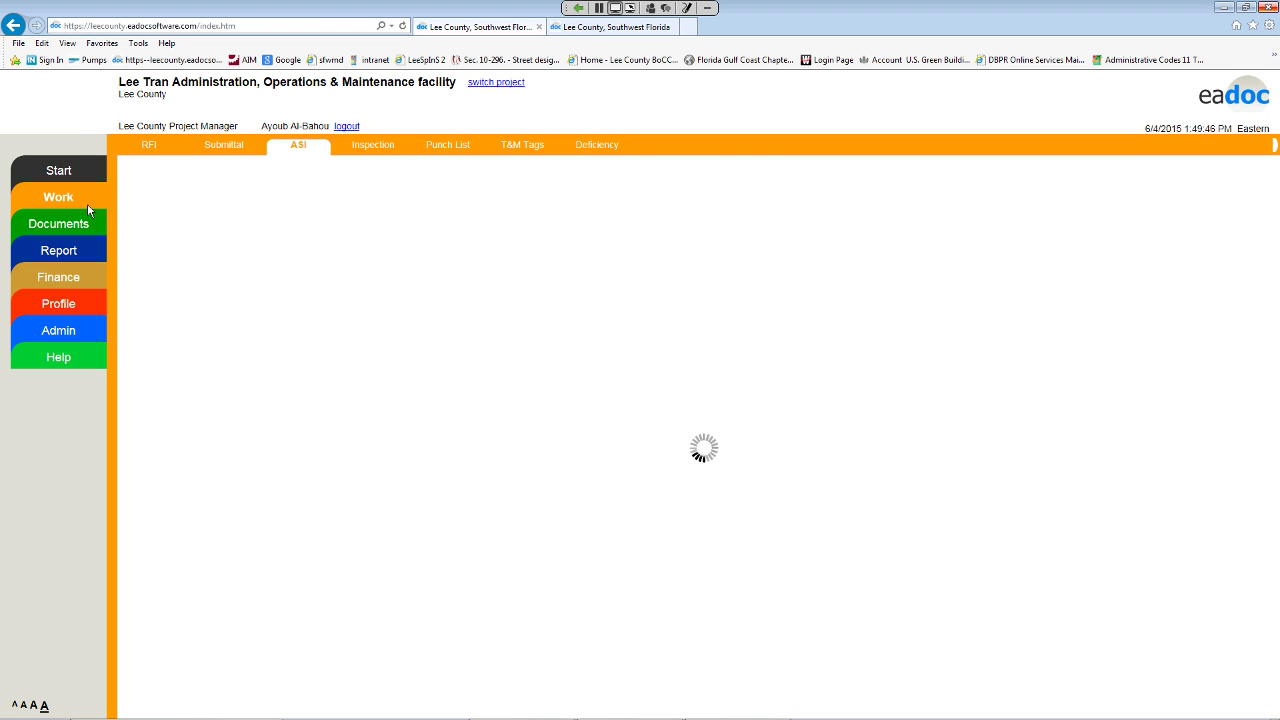
{"action": "left_click", "coordinate": [224, 145]}
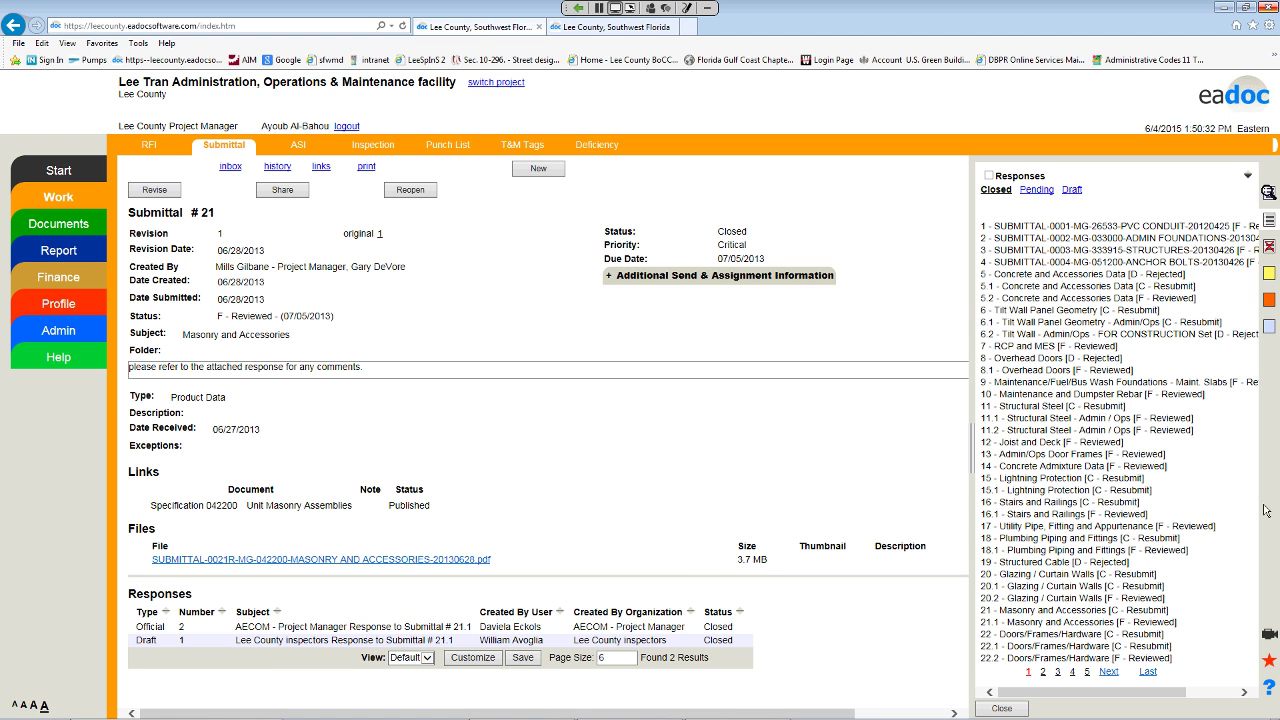
{"action": "left_click", "coordinate": [1057, 505]}
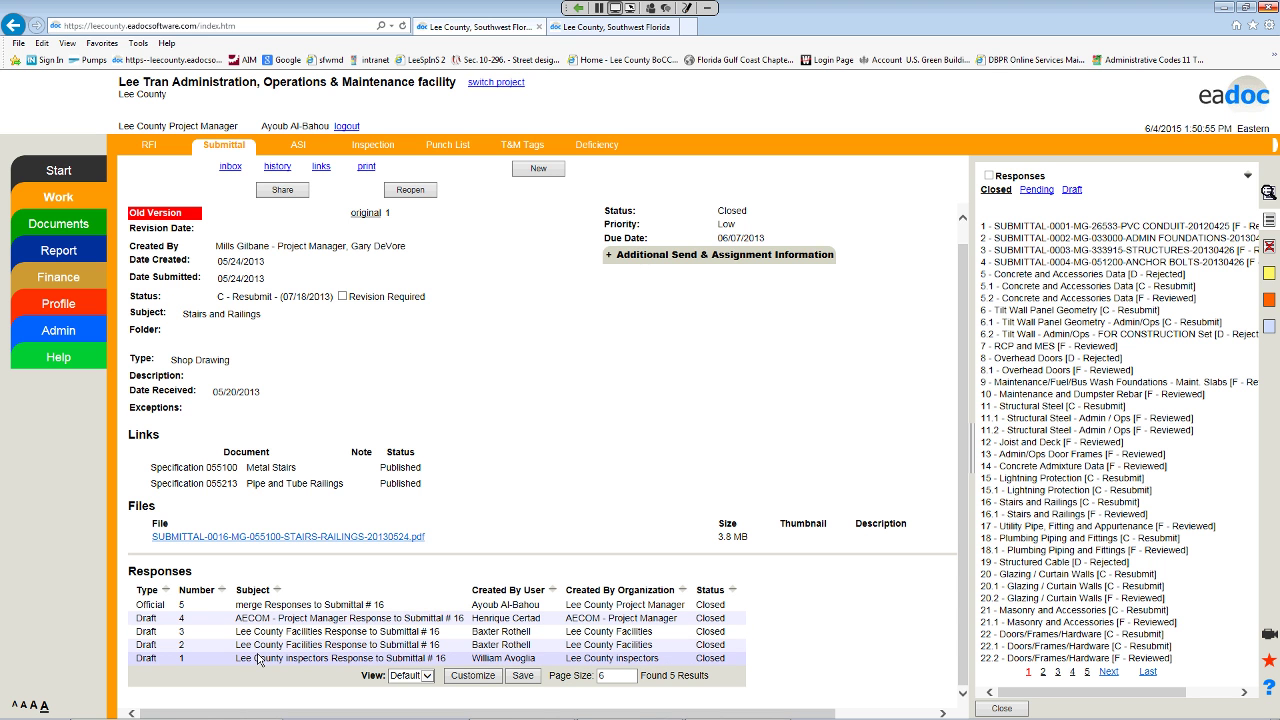
Step: View the official merged response to submittal 16 and return to the submittal request
{"action": "left_click", "coordinate": [296, 605]}
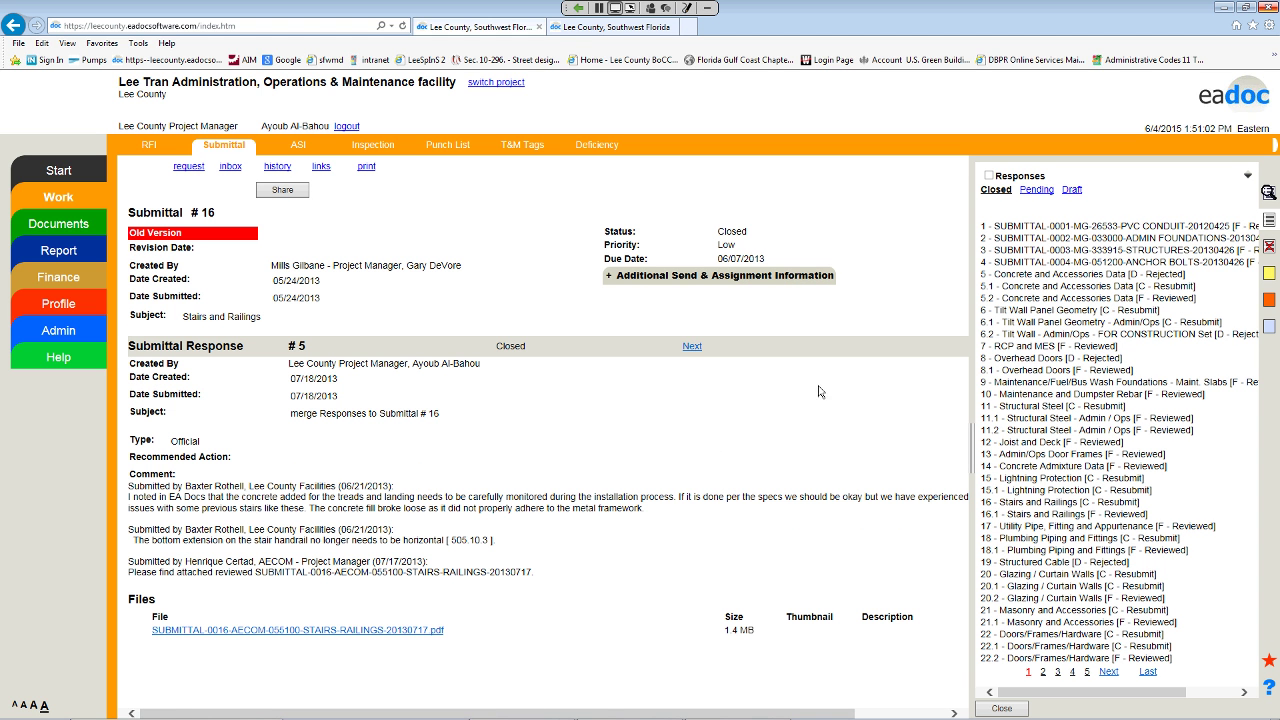
{"action": "left_click", "coordinate": [188, 167]}
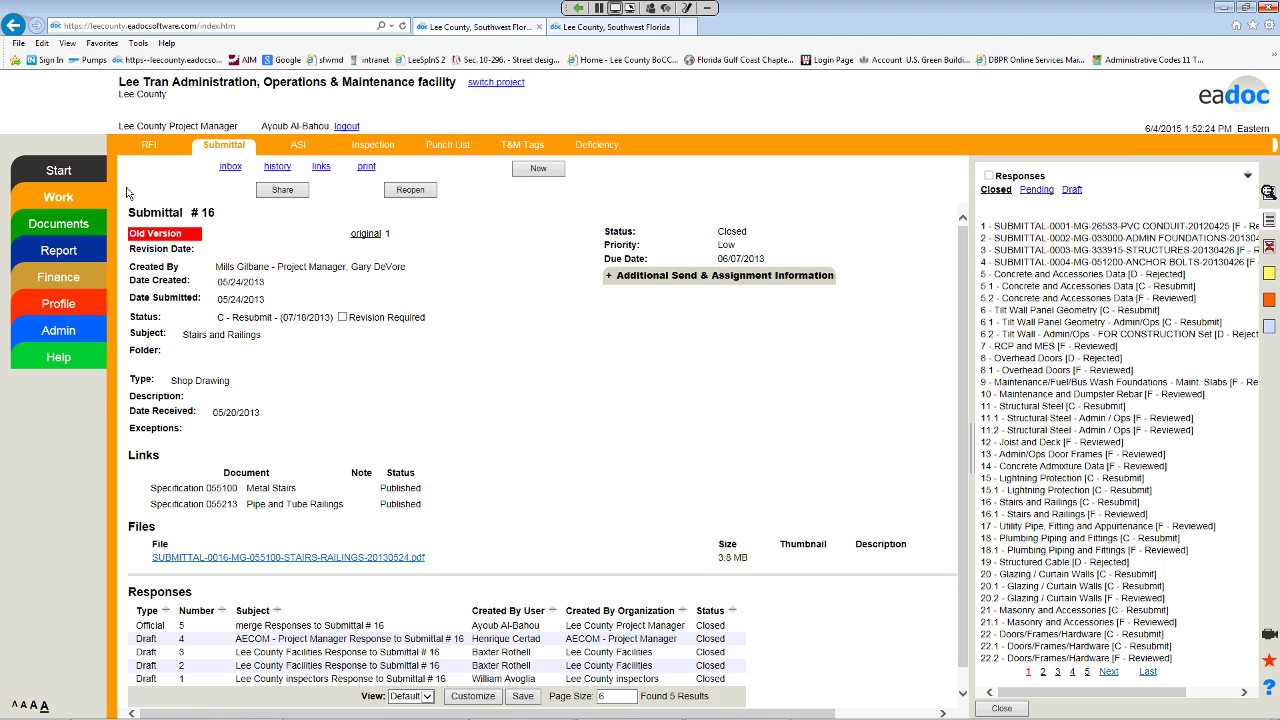
Step: Open the project's drawings, list the Equipment folder, and view the C-105 Paving, Grading & Drainage Plan PDF
{"action": "left_click", "coordinate": [70, 225]}
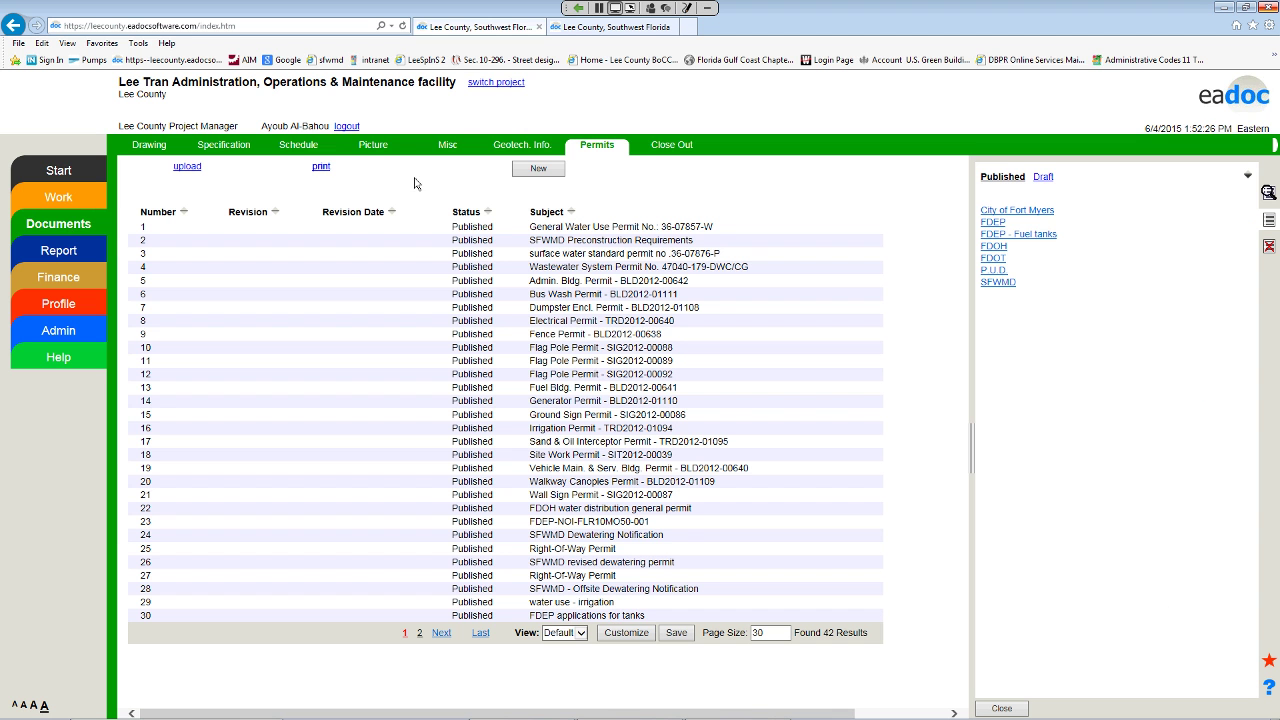
{"action": "left_click", "coordinate": [155, 147]}
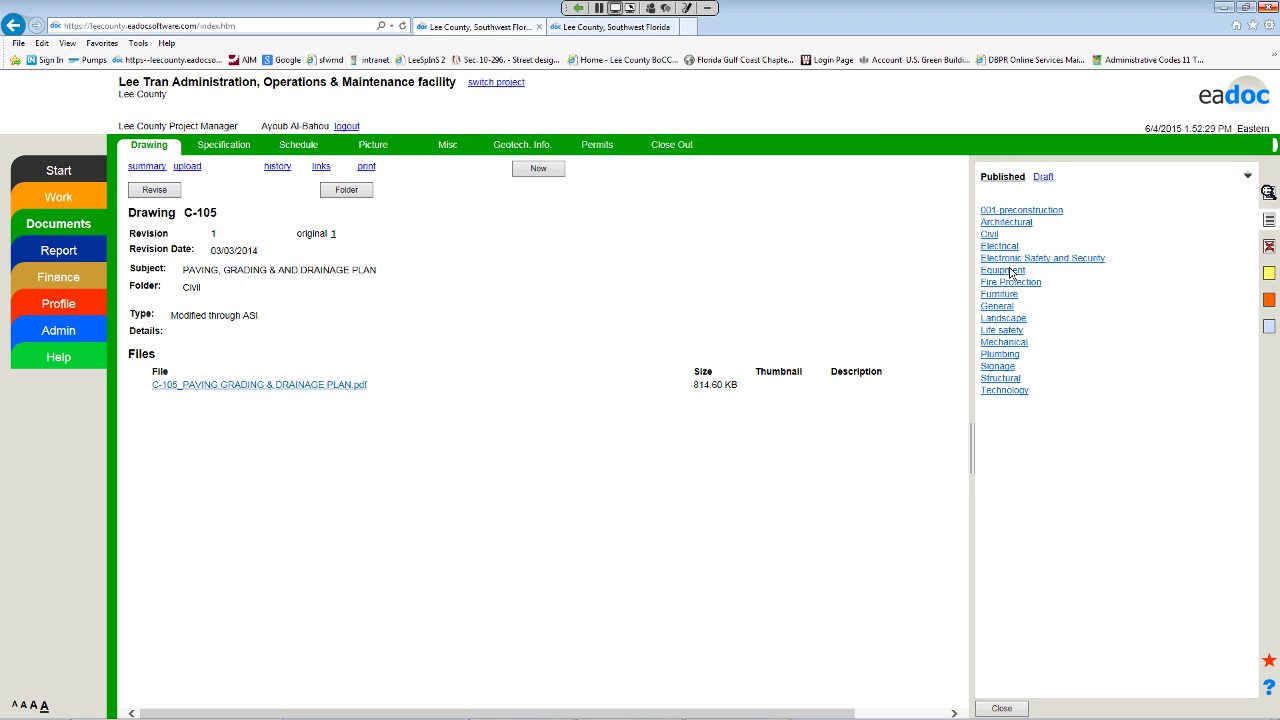
{"action": "left_click", "coordinate": [1010, 272]}
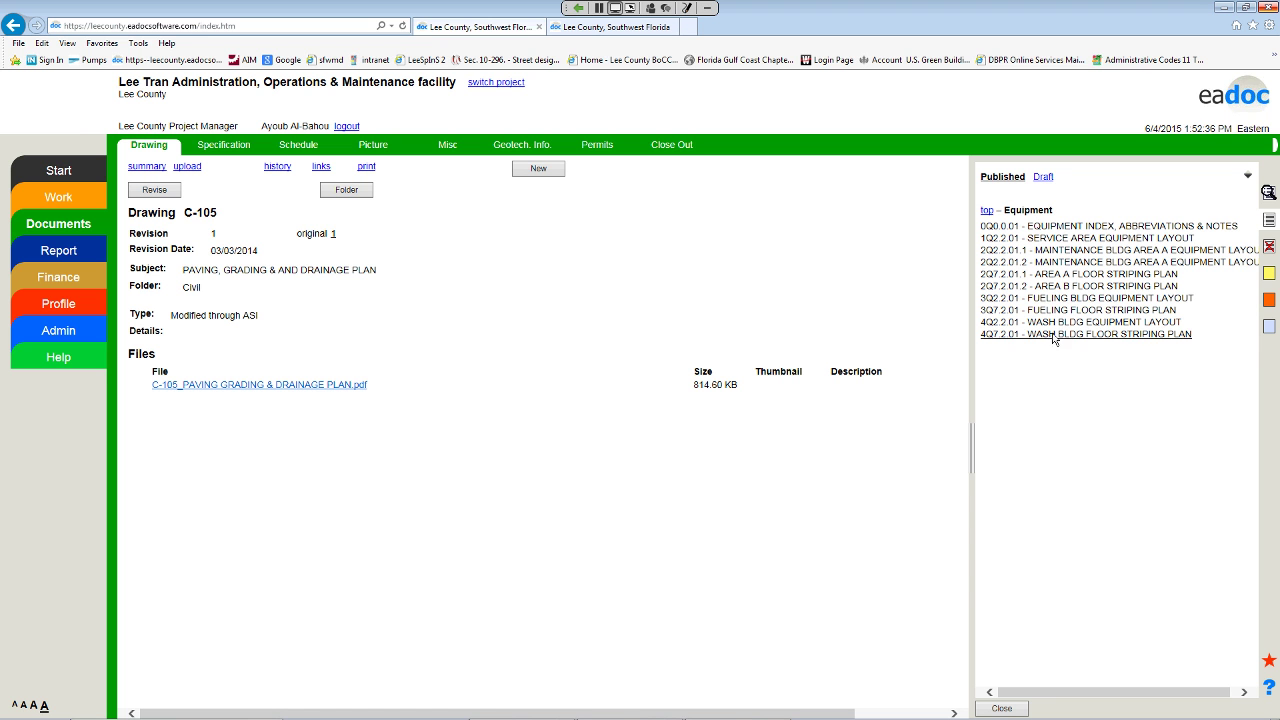
{"action": "left_click", "coordinate": [297, 388]}
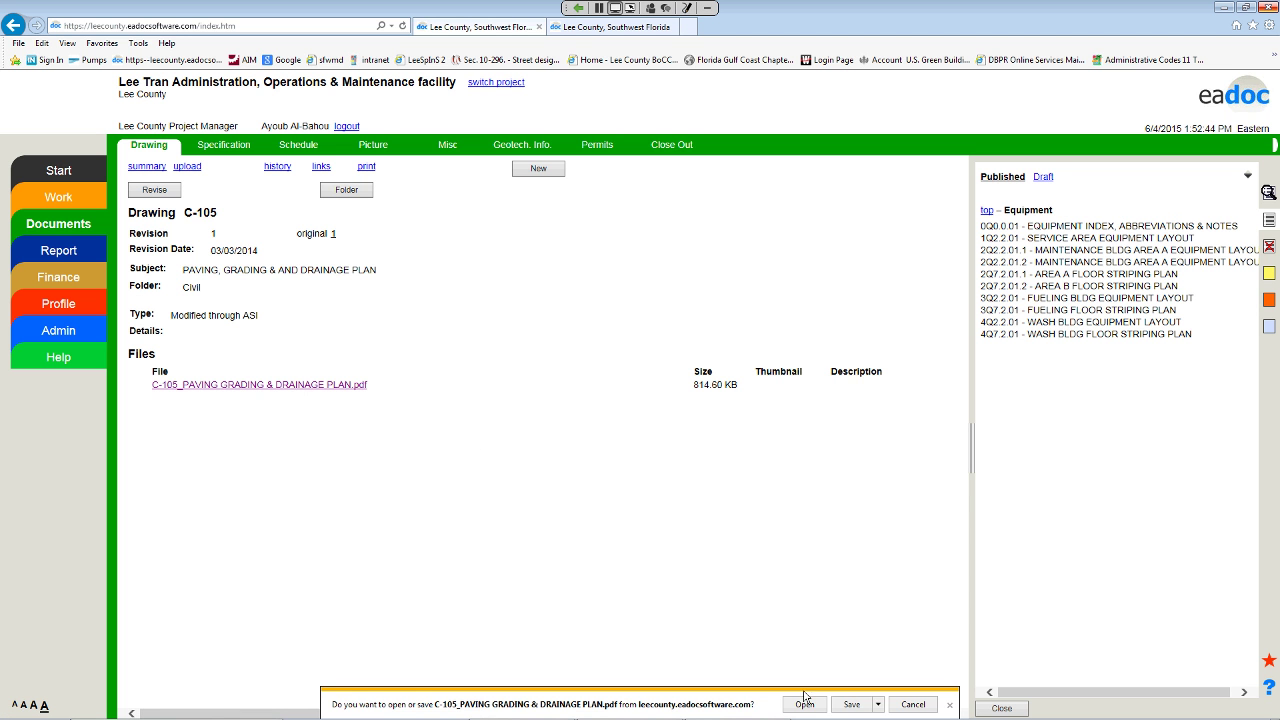
{"action": "left_click", "coordinate": [804, 705]}
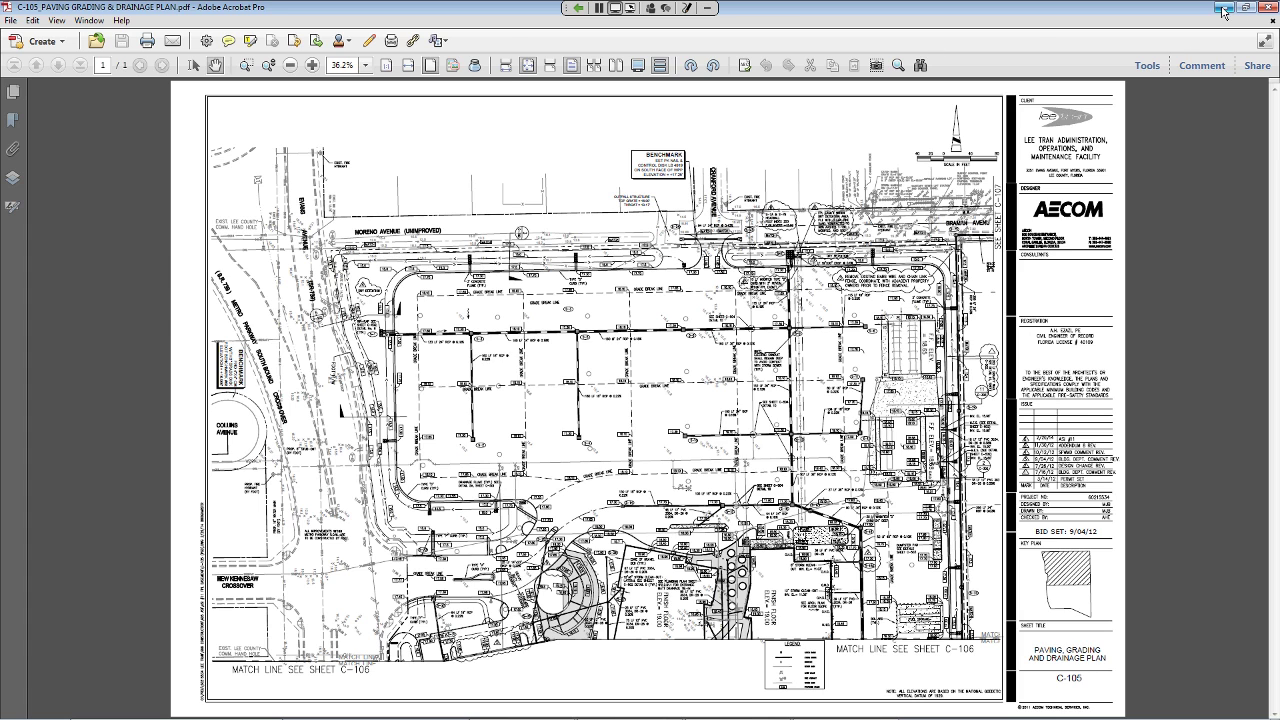
{"action": "left_click", "coordinate": [1222, 7]}
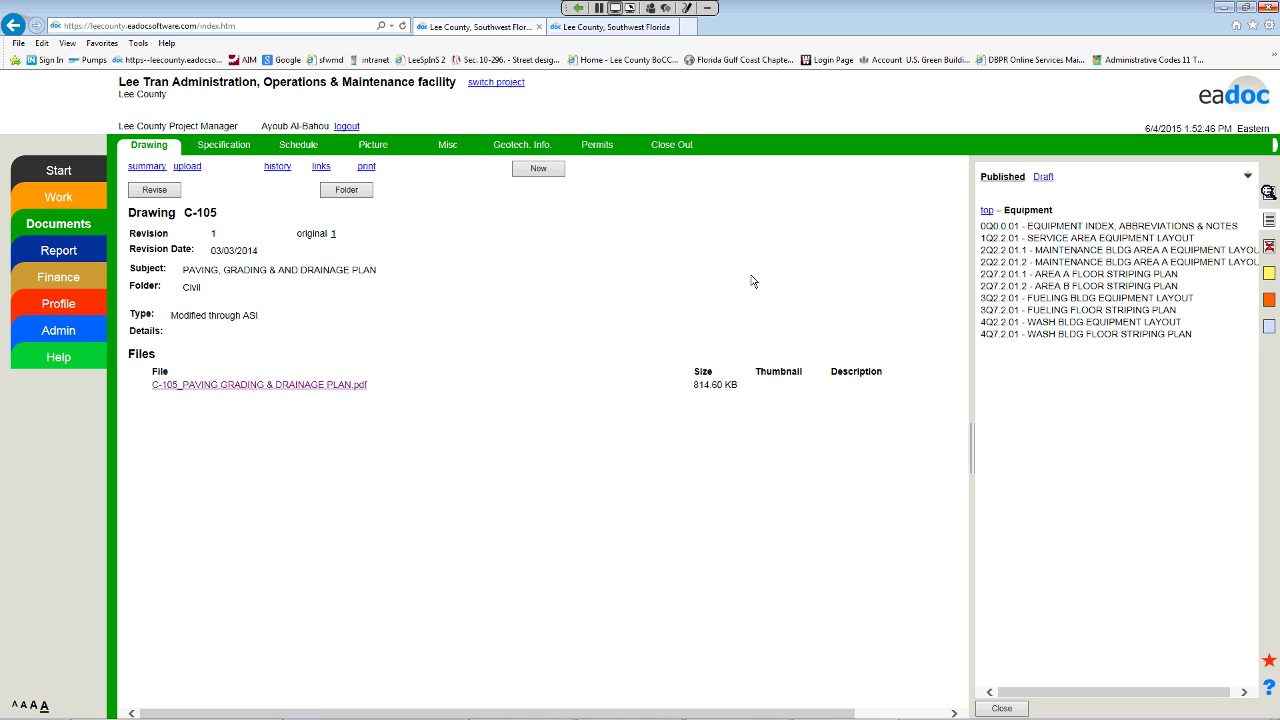
Step: View the PDF of drawing 1Q2.2.01 Service Area Equipment Layout and close the open drawing files
{"action": "left_click", "coordinate": [1031, 244]}
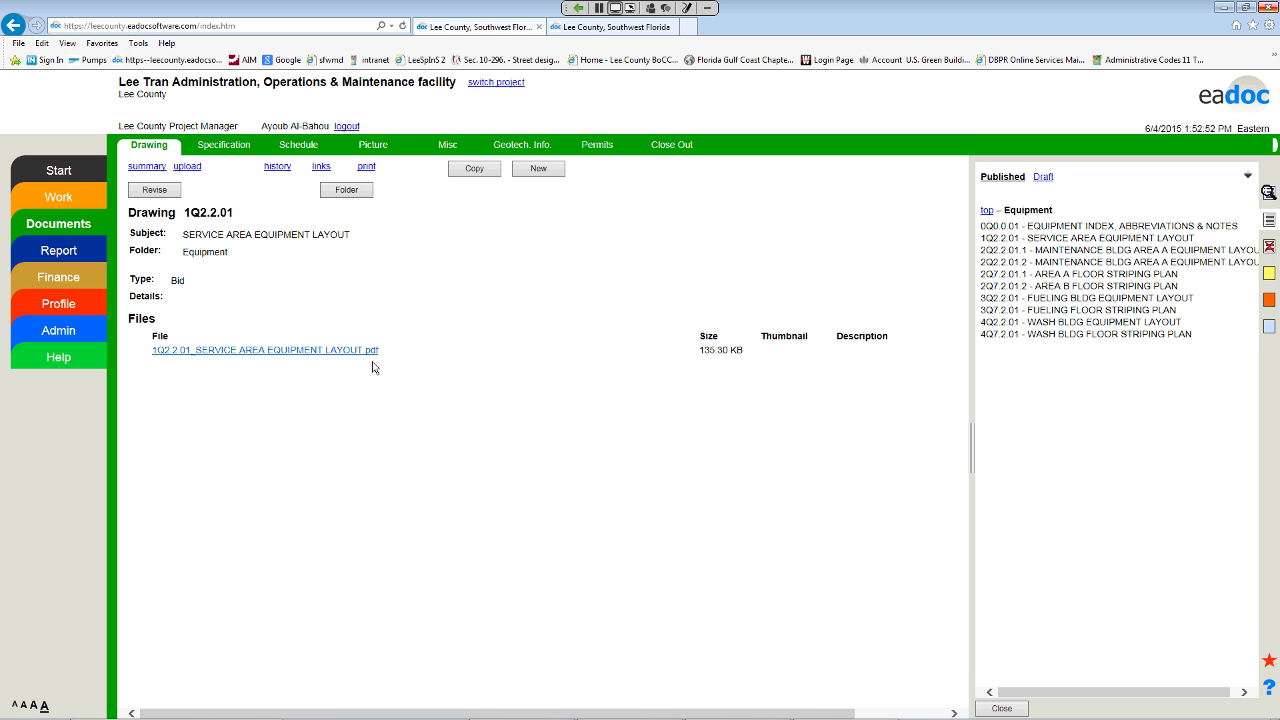
{"action": "left_click", "coordinate": [806, 702]}
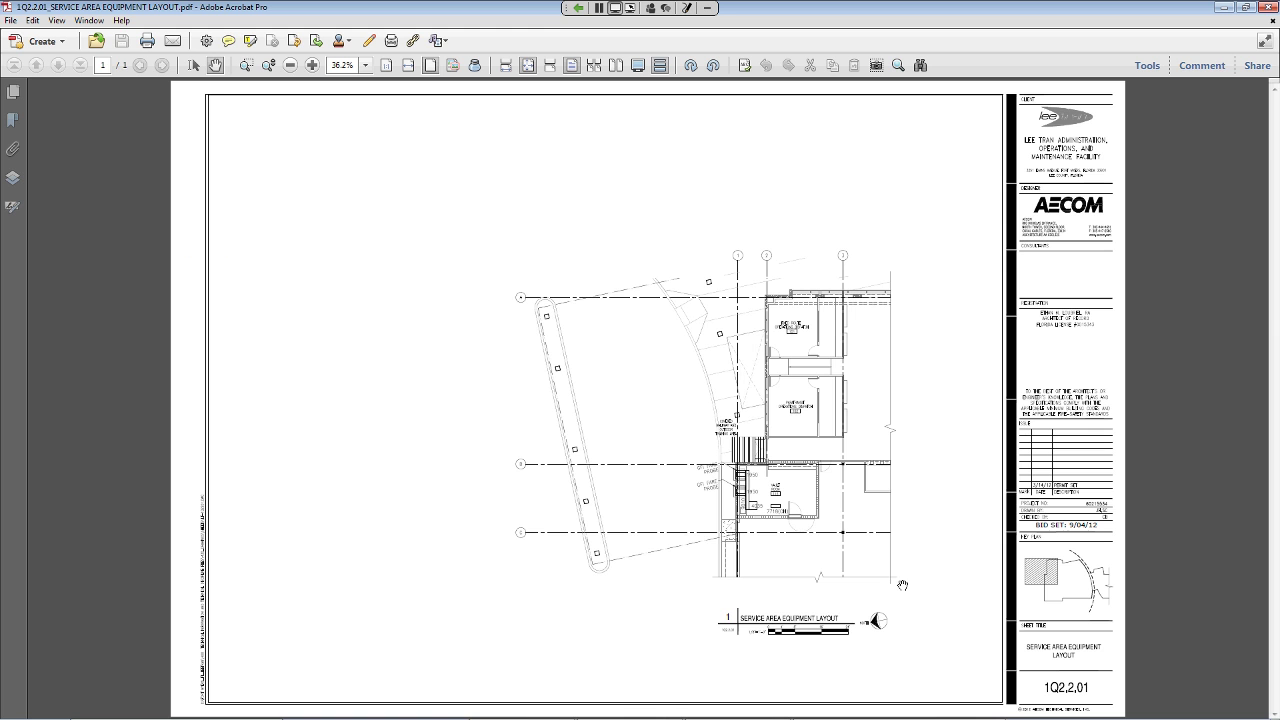
{"action": "left_click", "coordinate": [1268, 7]}
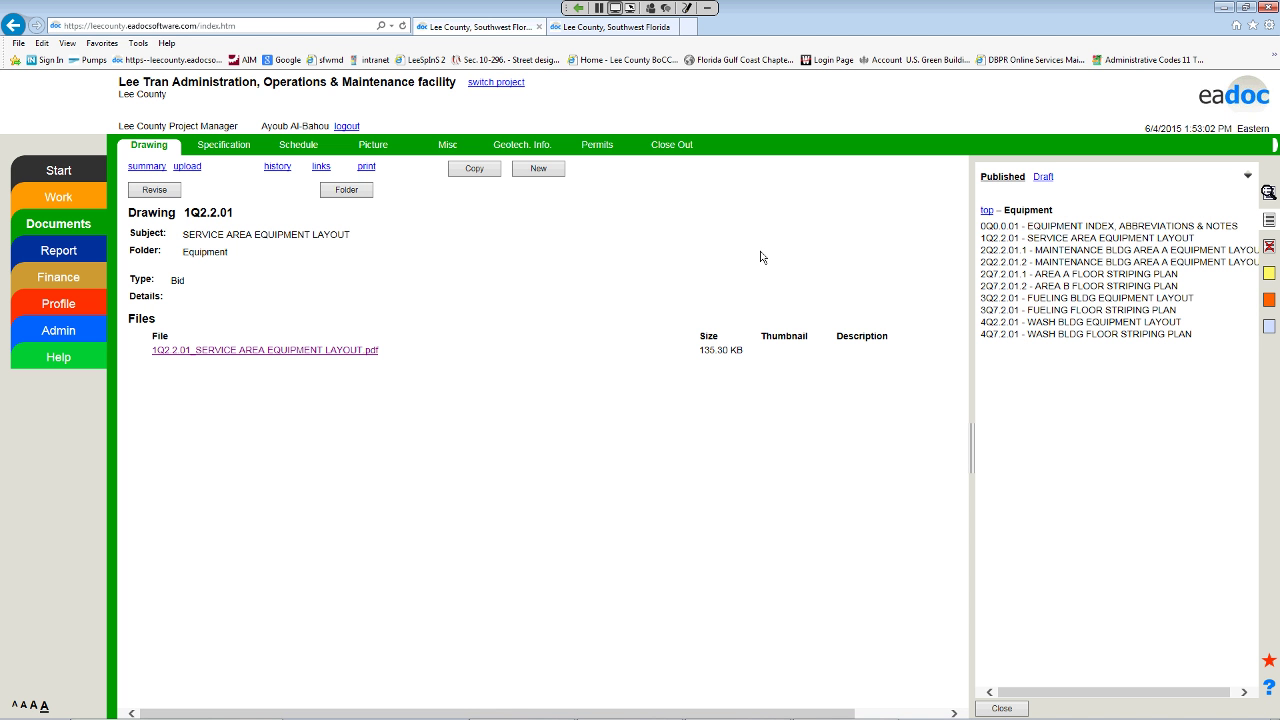
{"action": "mouse_move", "coordinate": [836, 714]}
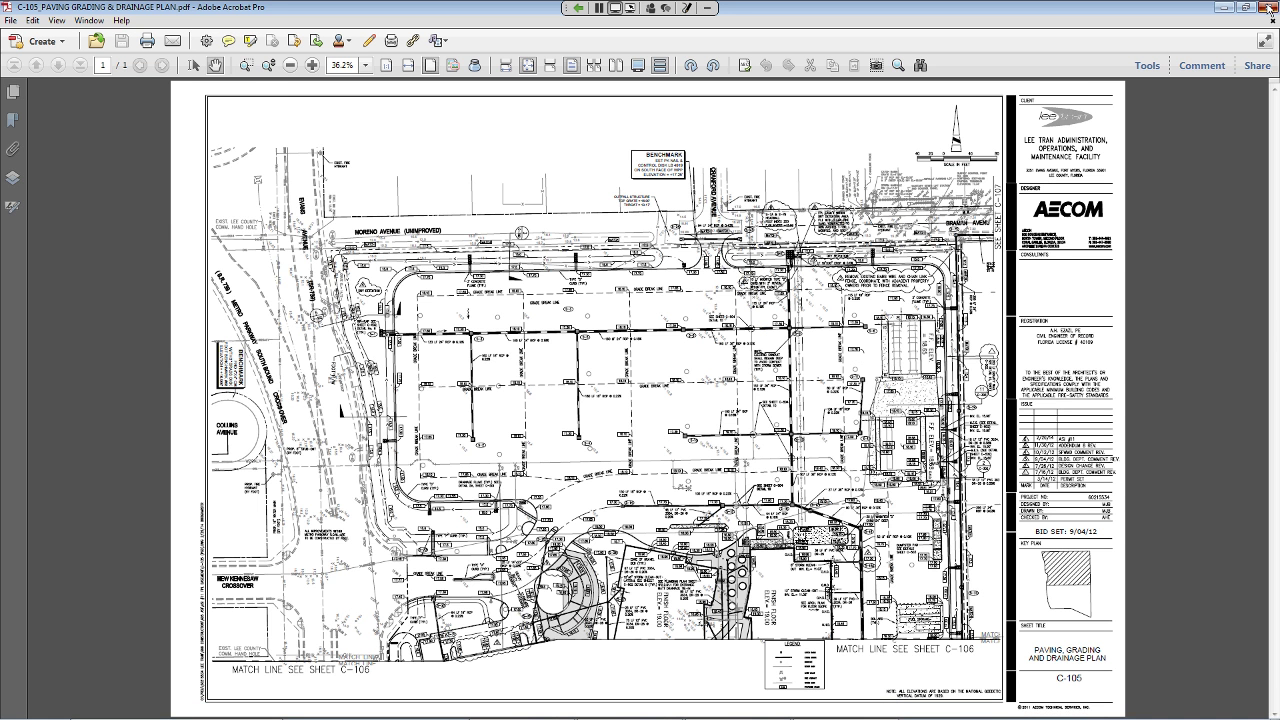
{"action": "left_click", "coordinate": [981, 683]}
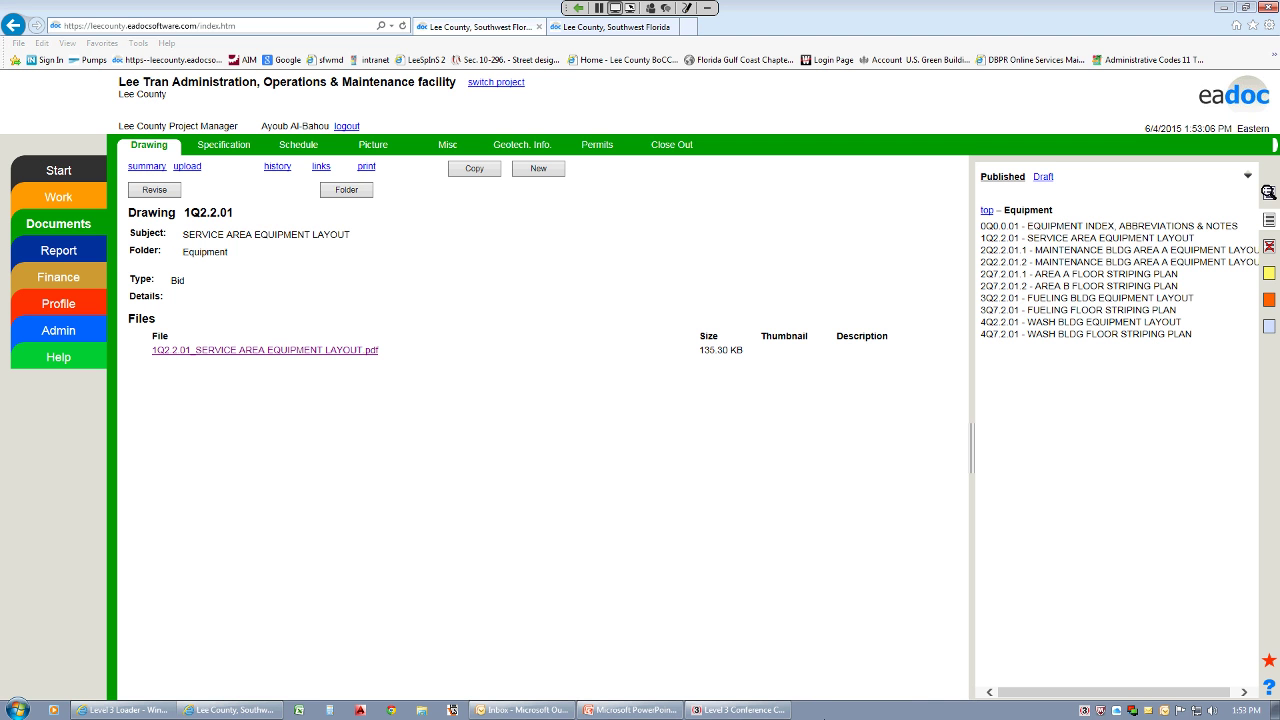
{"action": "mouse_move", "coordinate": [728, 713]}
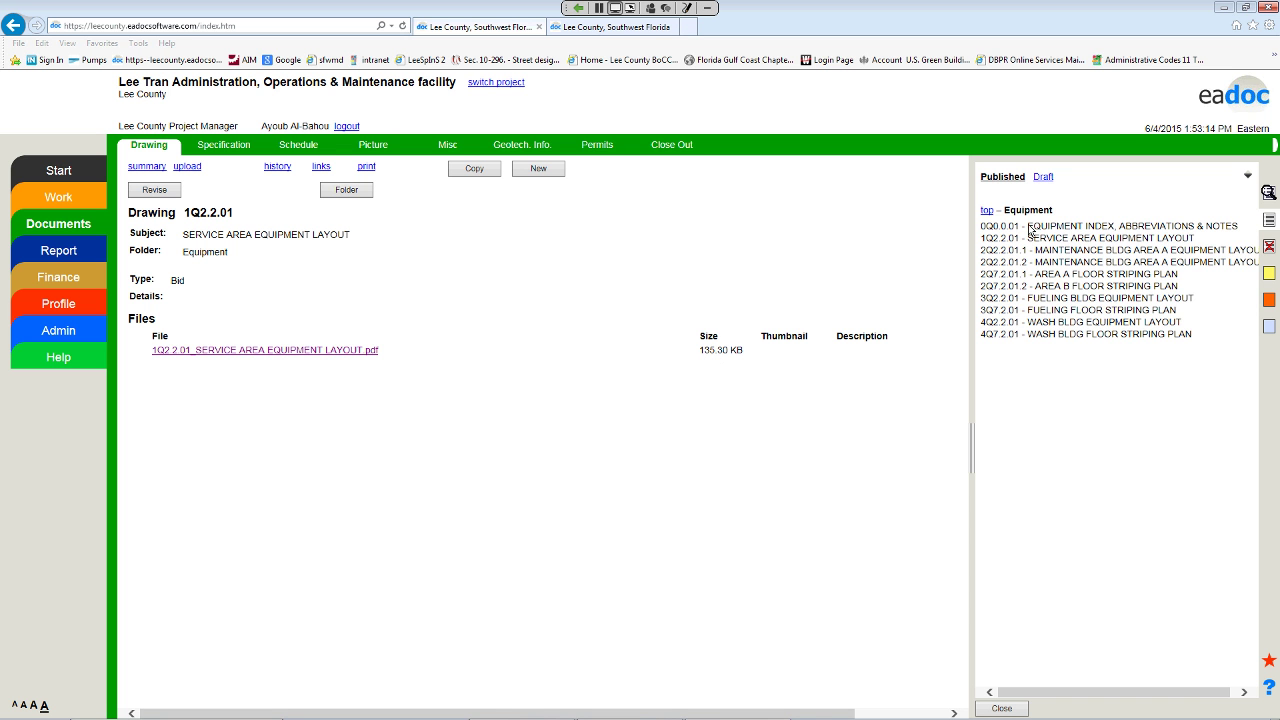
Step: List the published Architectural drawings and widen the list to show their full titles
{"action": "left_click", "coordinate": [986, 210]}
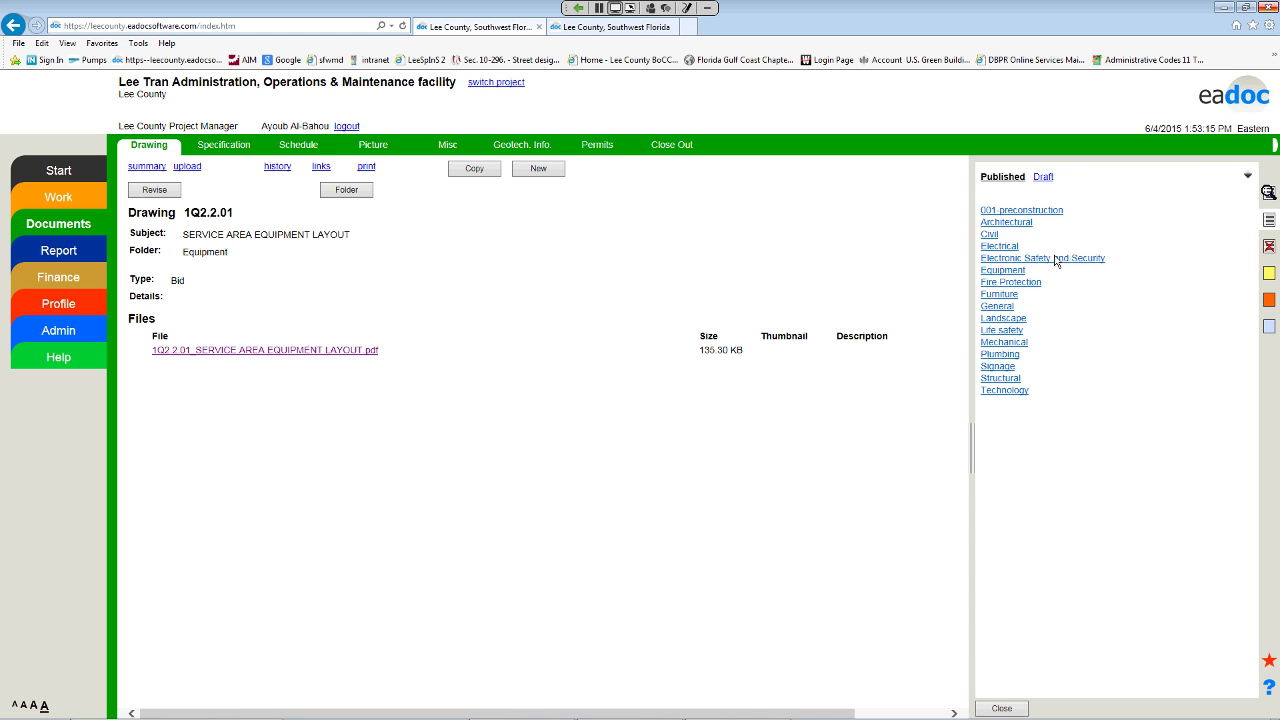
{"action": "left_click", "coordinate": [1022, 223]}
{"action": "left_click", "coordinate": [968, 460]}
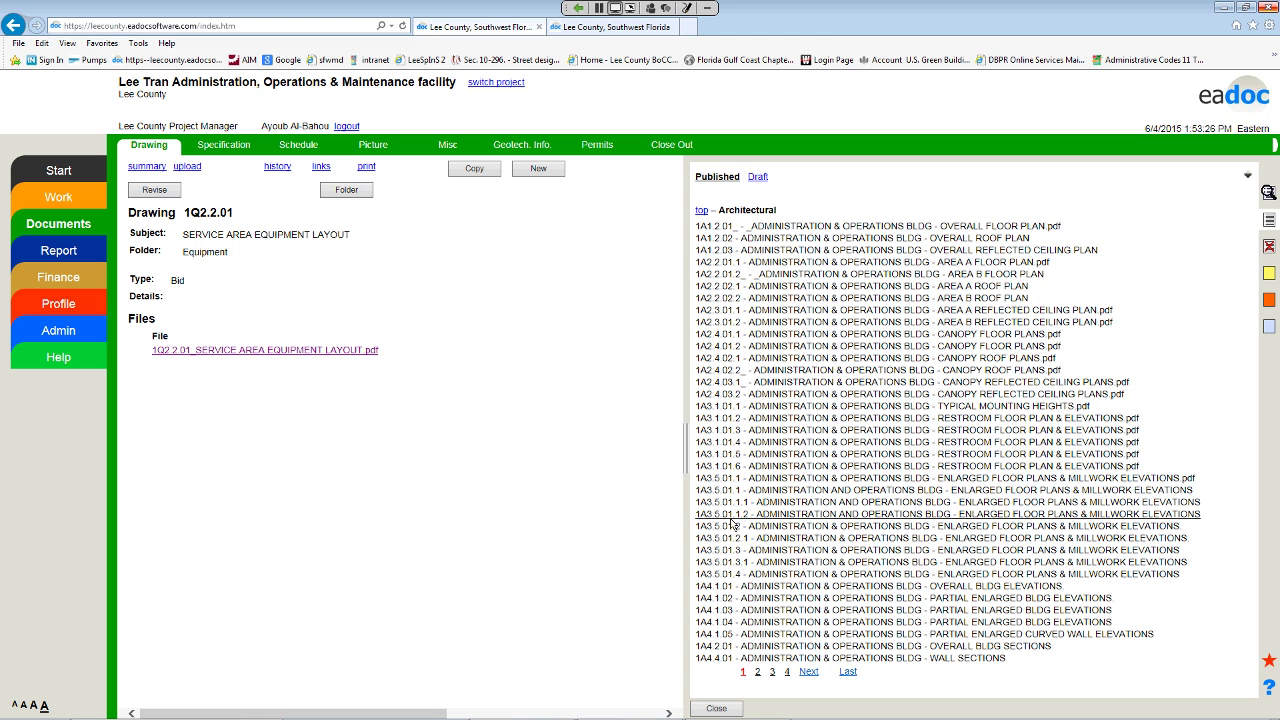
Step: Switch to the North Fort Myers Rec Center project, list its published Architectural drawings, and widen the list
{"action": "left_click", "coordinate": [636, 30]}
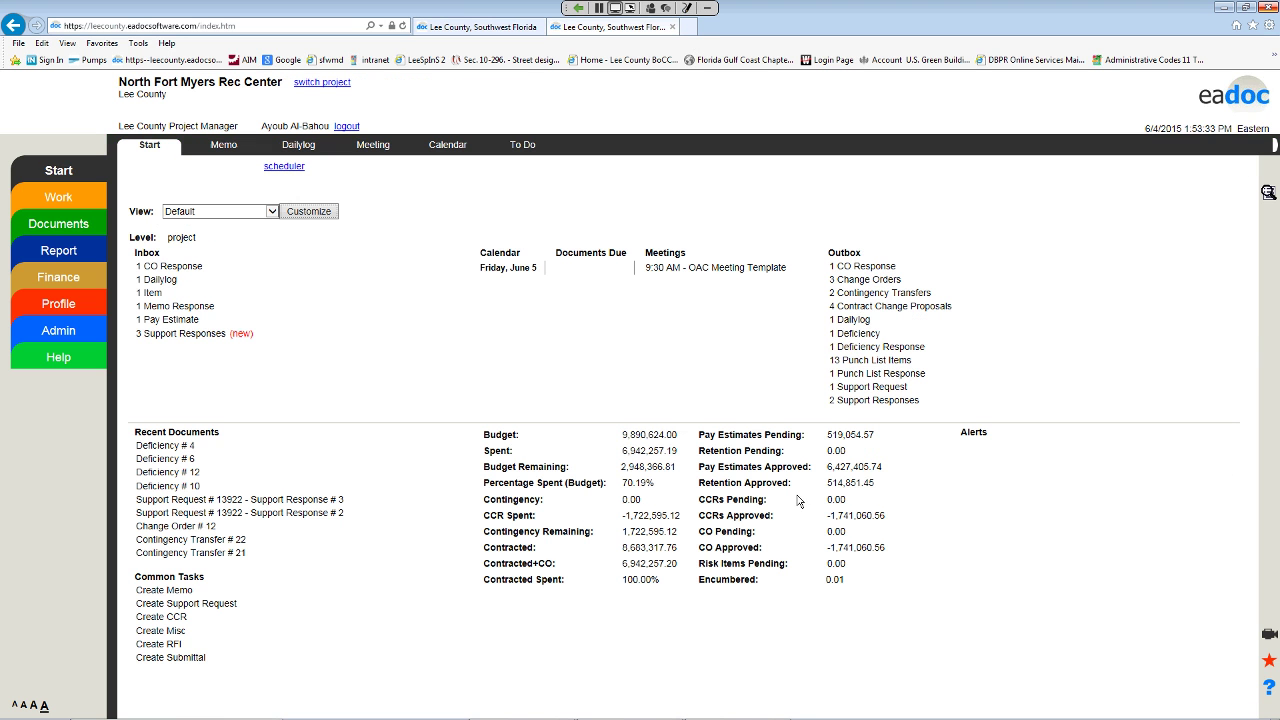
{"action": "left_click", "coordinate": [85, 223]}
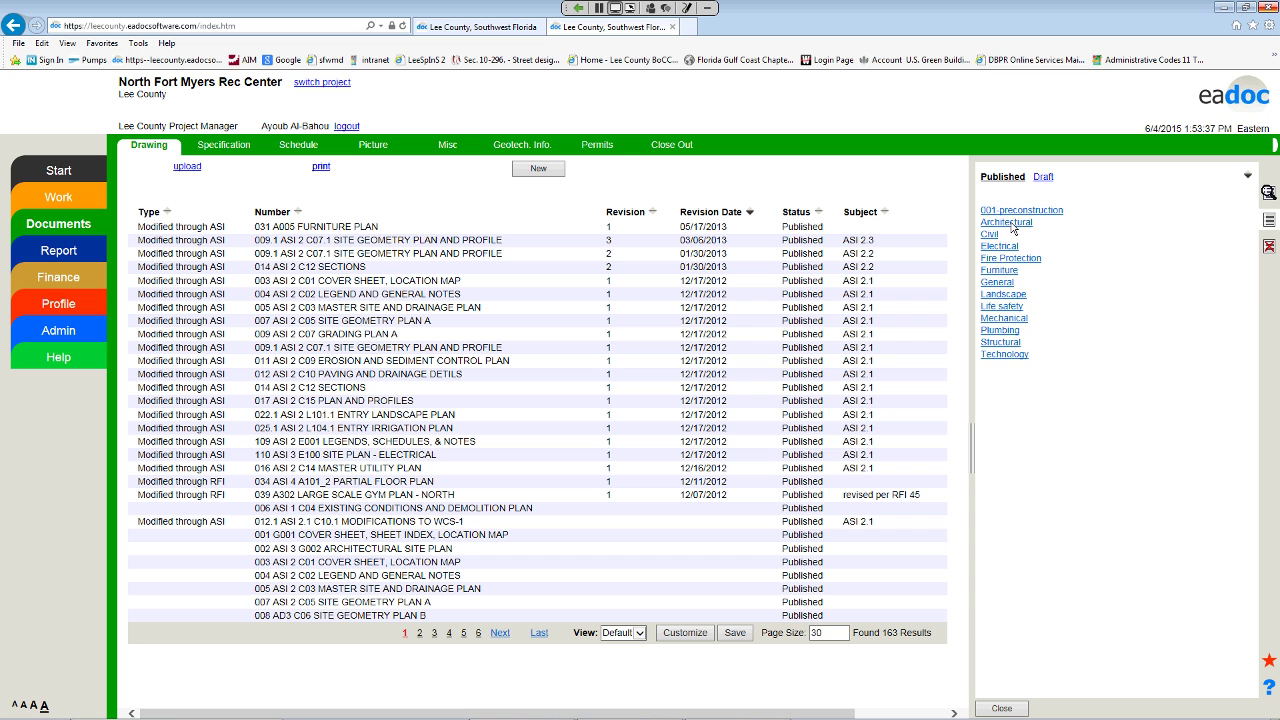
{"action": "left_click", "coordinate": [1011, 227]}
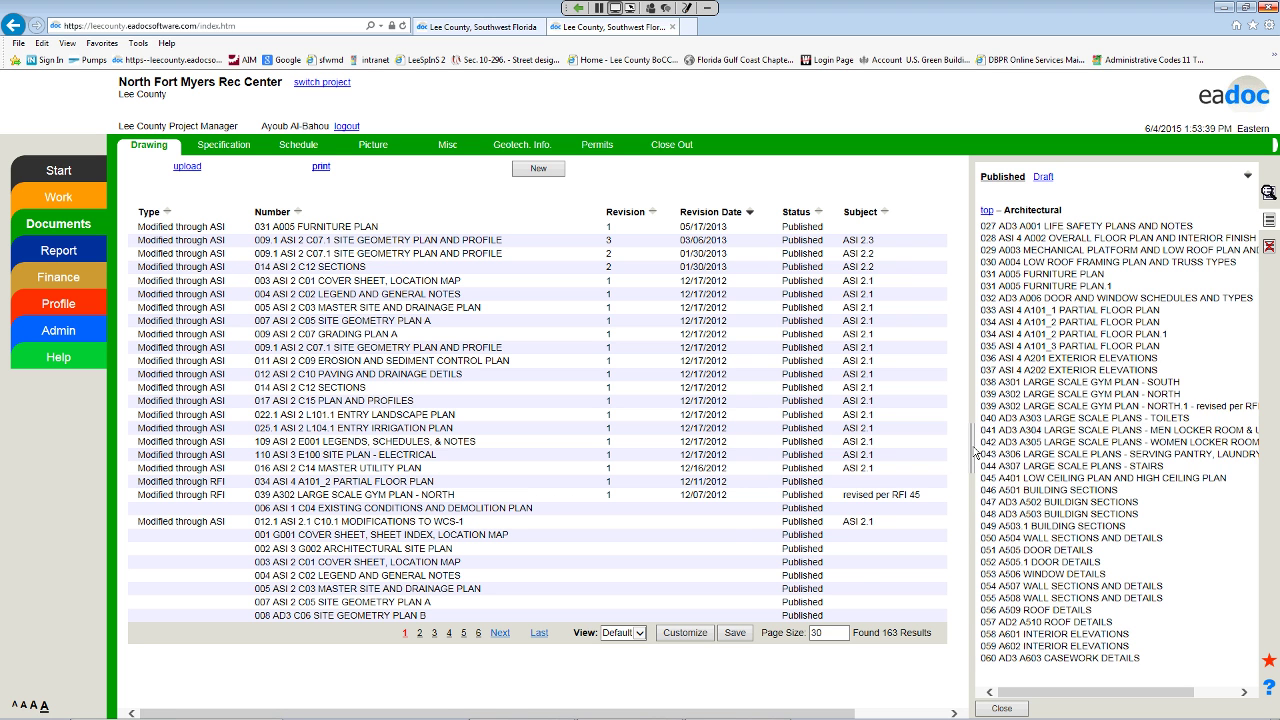
{"action": "left_click_drag", "start_coordinate": [960, 445], "coordinate": [692, 410]}
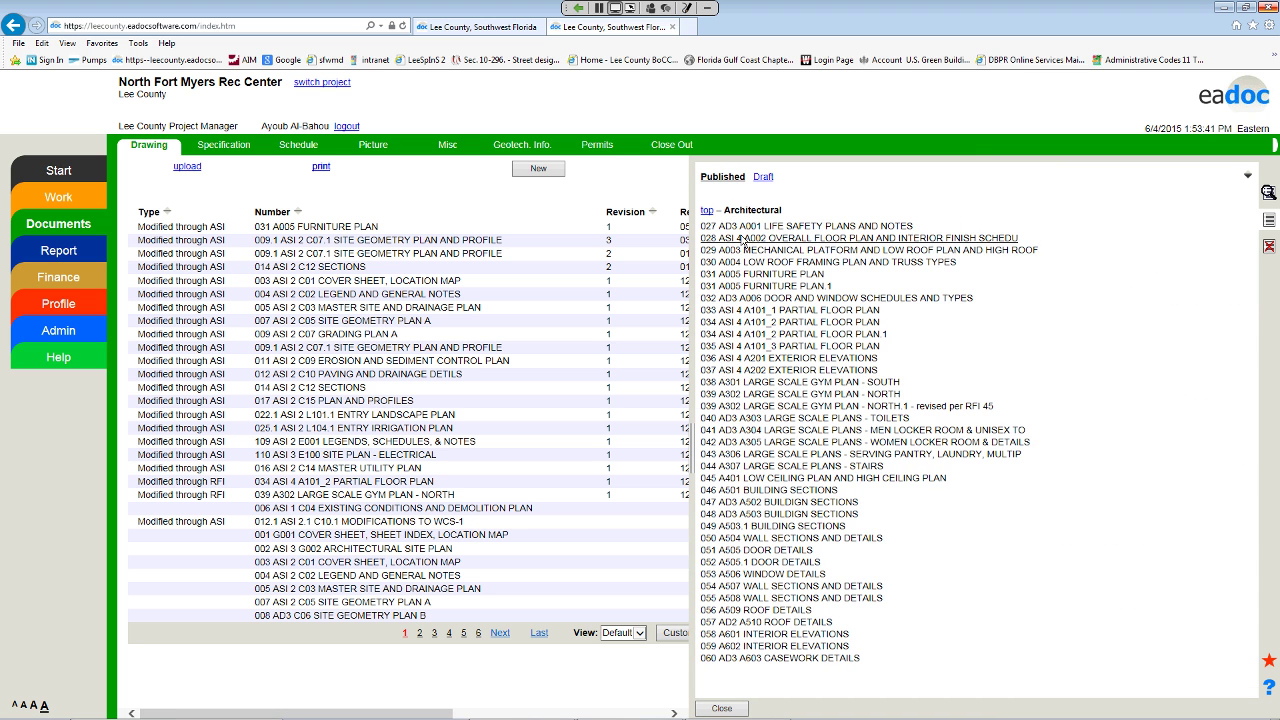
Step: Compare revision 1 and the original version of drawing 034 ASI 4 A101_2 Partial Floor Plan, and narrow the drawing list
{"action": "left_click", "coordinate": [884, 335]}
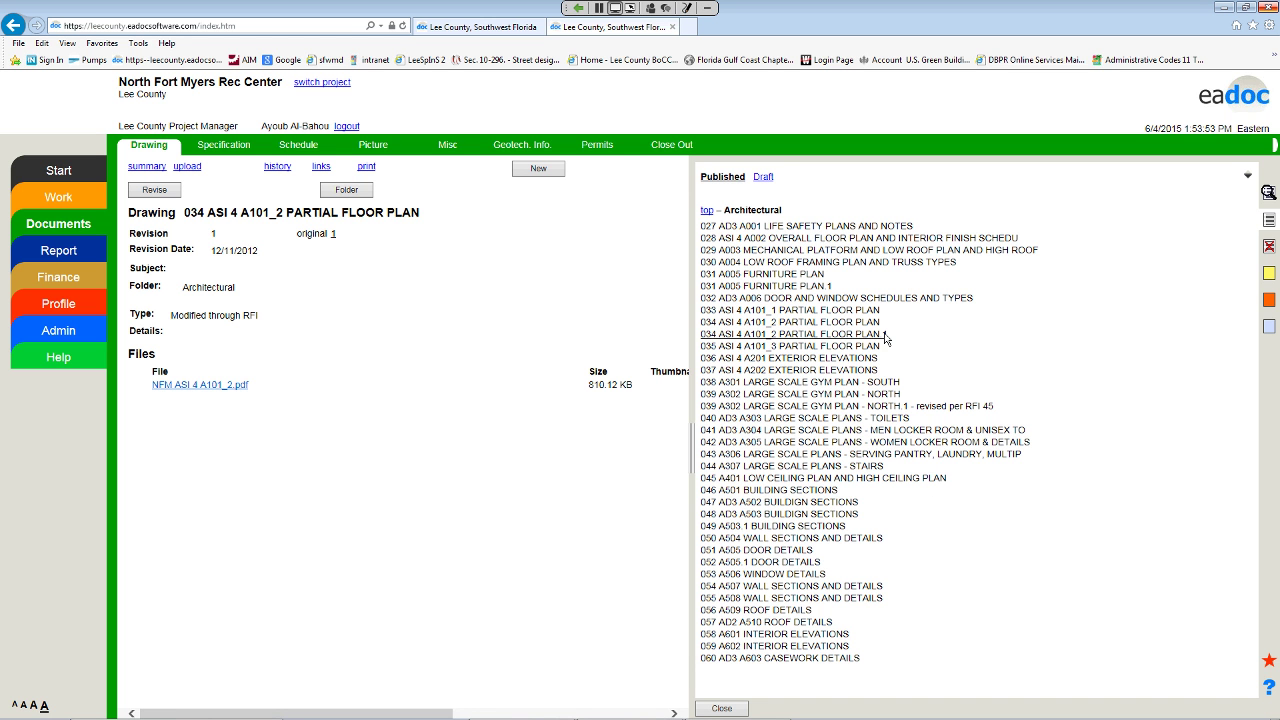
{"action": "left_click", "coordinate": [313, 235]}
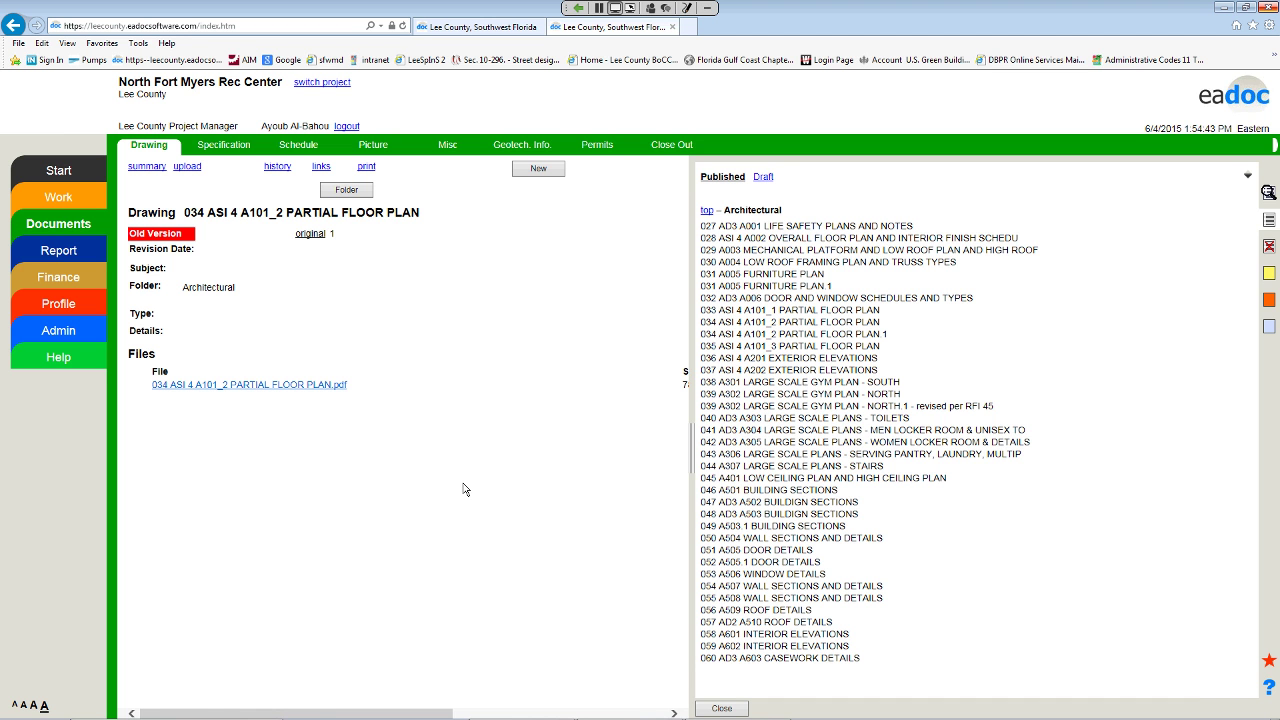
{"action": "left_click", "coordinate": [60, 172]}
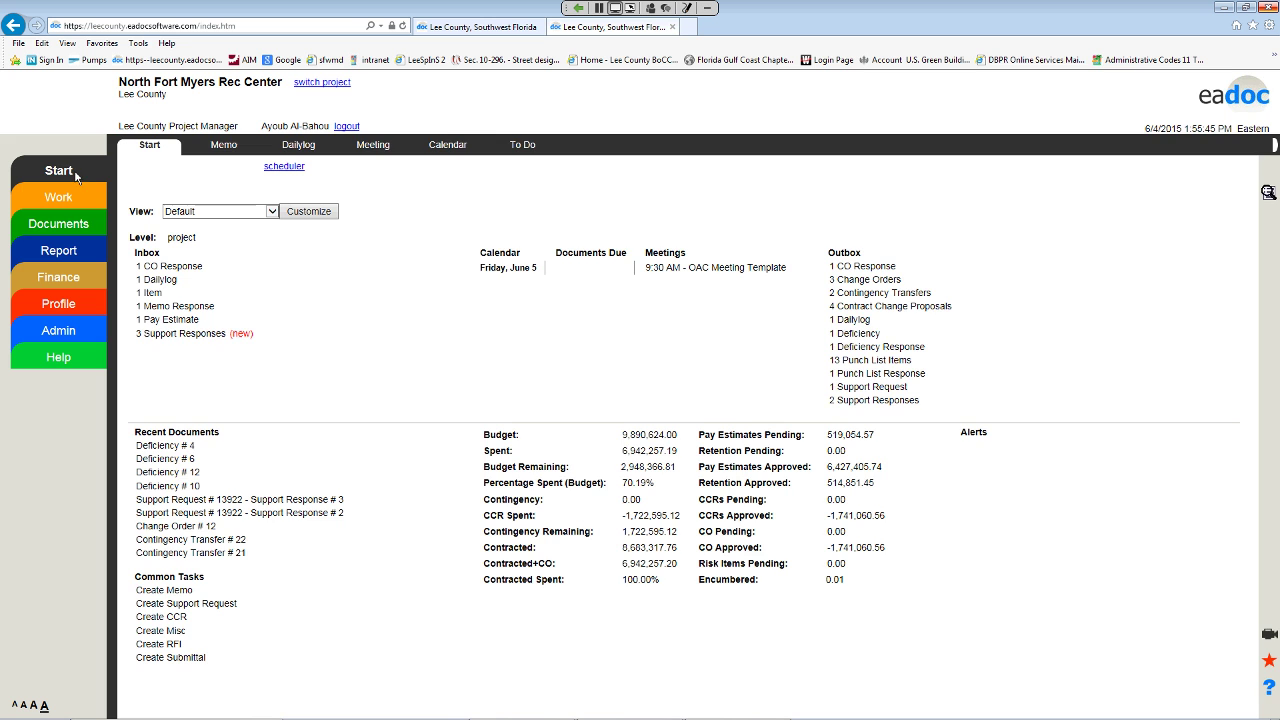
{"action": "left_click", "coordinate": [62, 224]}
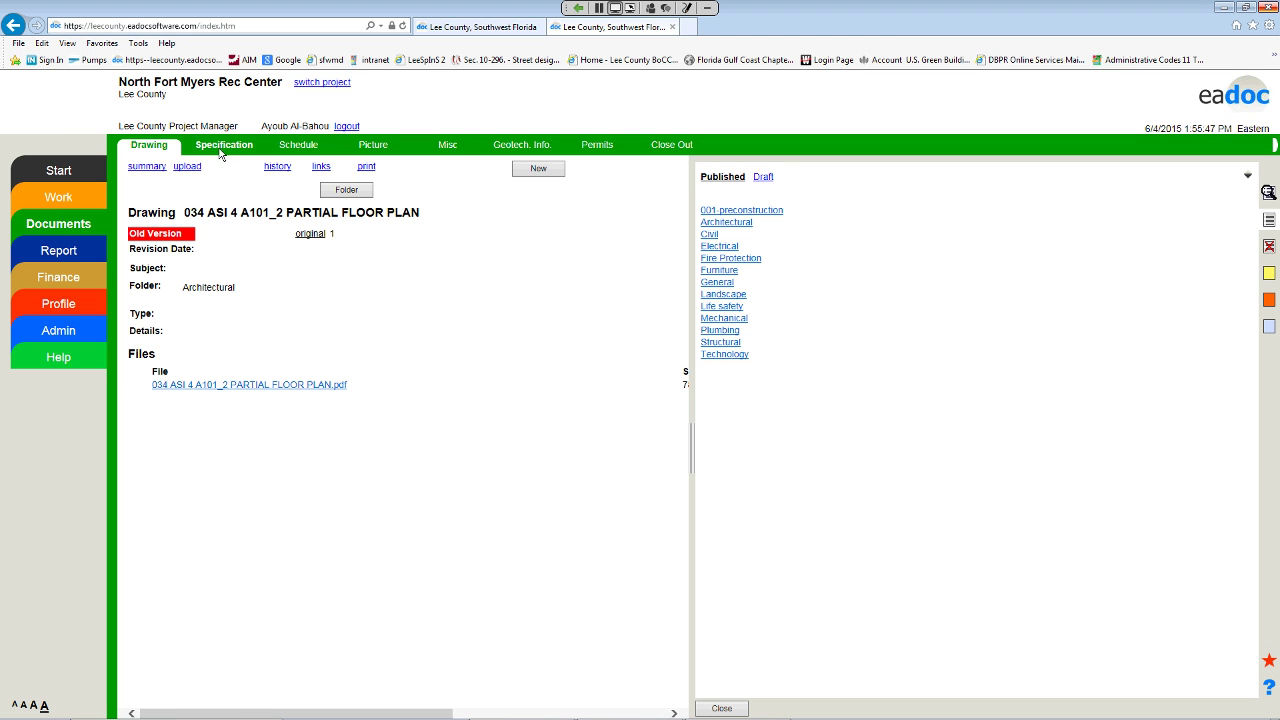
{"action": "left_click", "coordinate": [333, 235]}
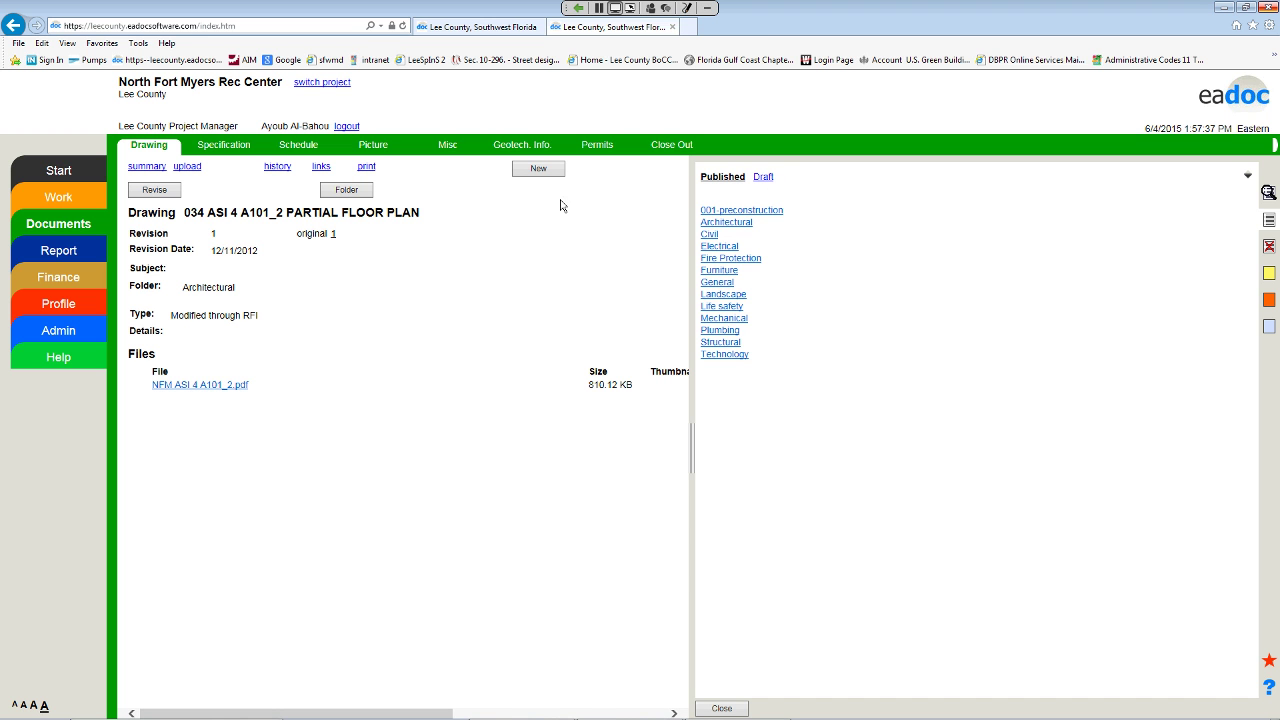
{"action": "left_click_drag", "start_coordinate": [693, 465], "coordinate": [787, 456]}
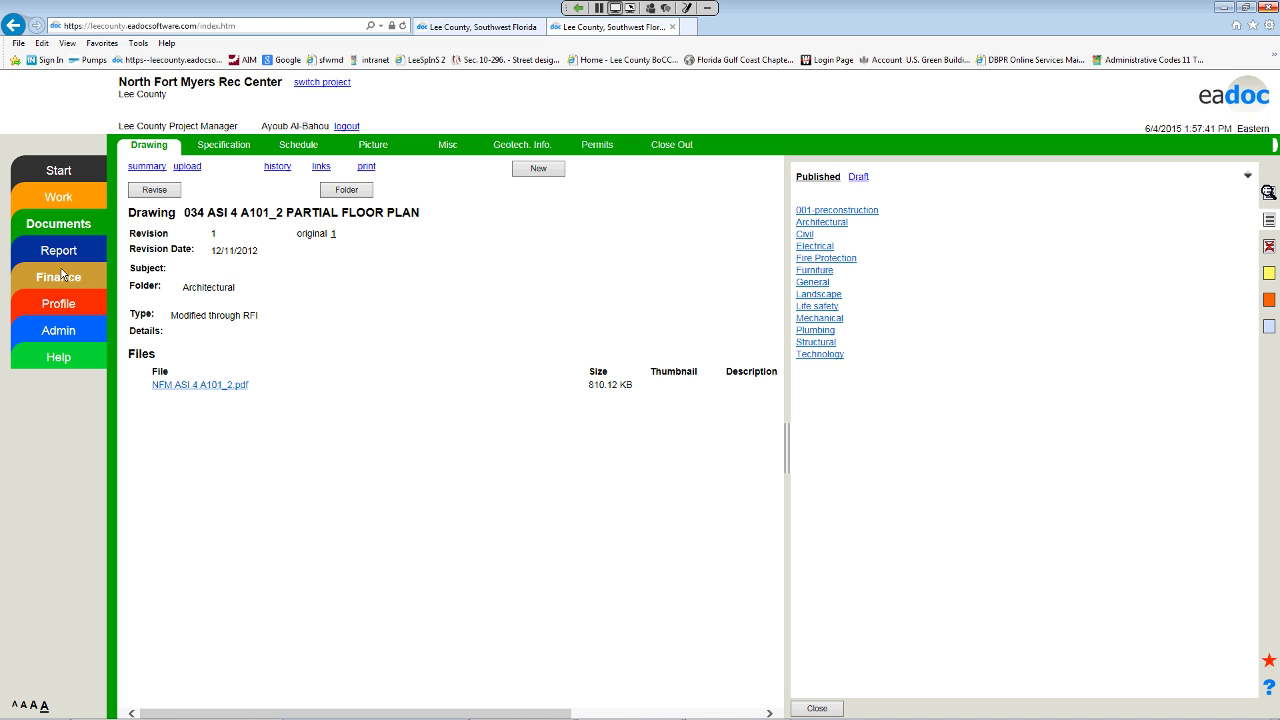
{"action": "left_click", "coordinate": [60, 170]}
{"action": "left_click", "coordinate": [223, 145]}
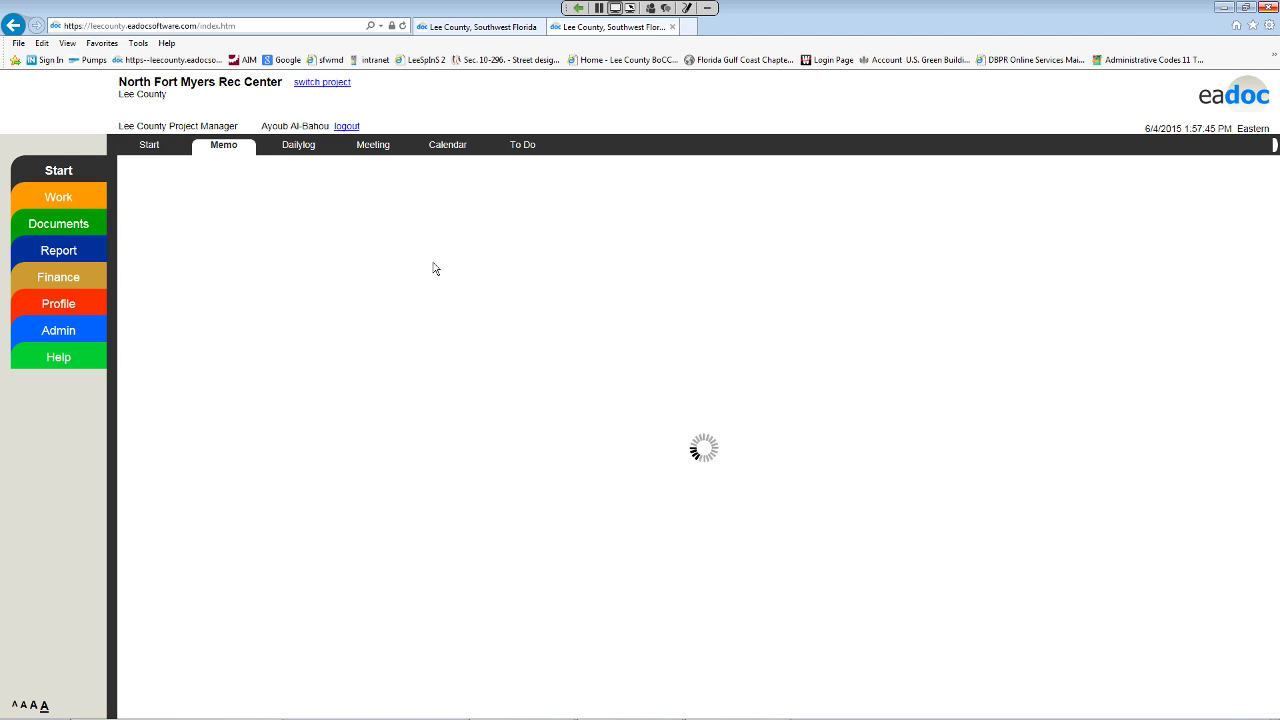
{"action": "left_click", "coordinate": [540, 168]}
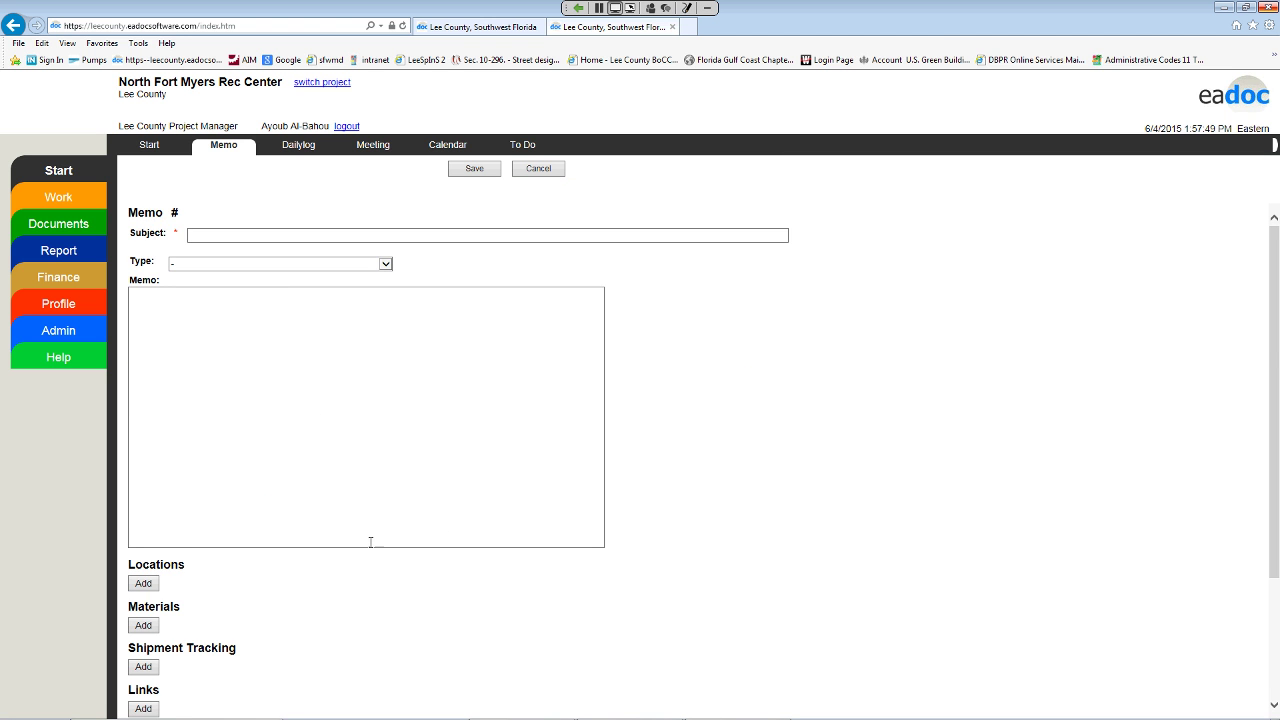
{"action": "scroll", "coordinate": [370, 542], "scroll_direction": "down", "scroll_amount": 3}
{"action": "scroll", "coordinate": [360, 551], "scroll_direction": "up", "scroll_amount": 3}
Step: Create a new memo in the Lee Tran facility project with subject "Close out Documents" and type Notice to CM
{"action": "left_click", "coordinate": [515, 27]}
{"action": "left_click", "coordinate": [71, 166]}
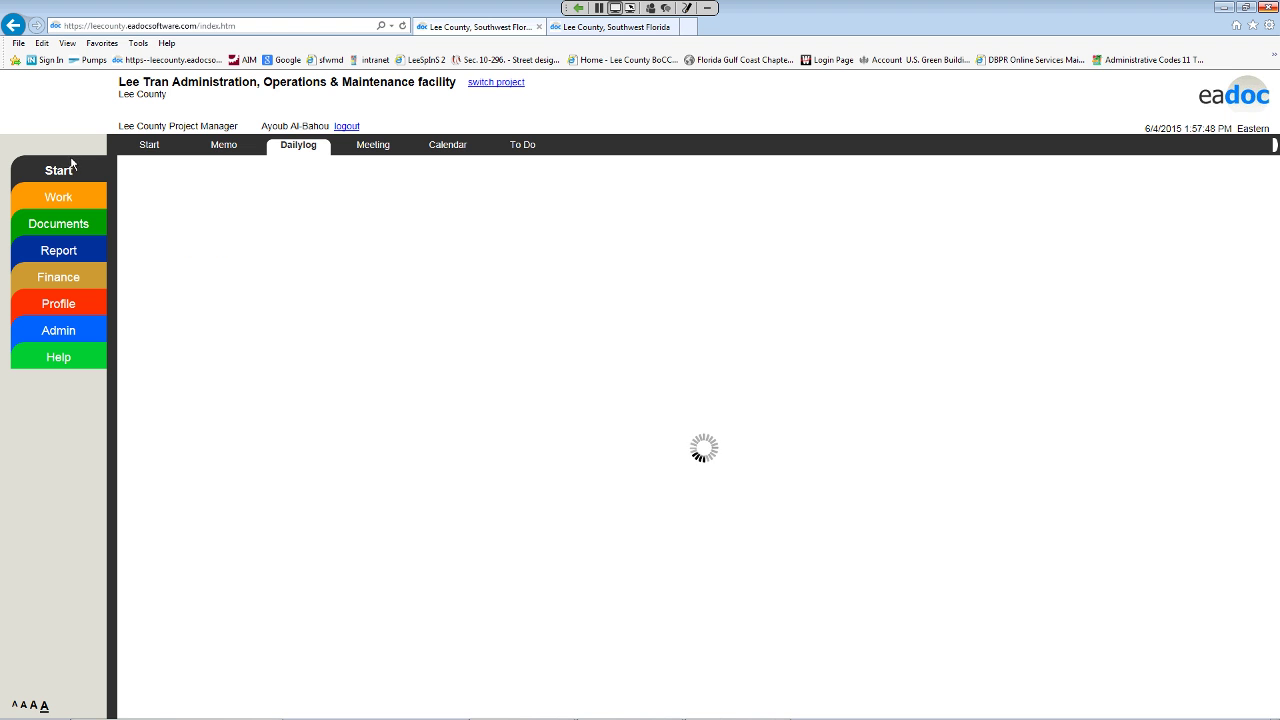
{"action": "left_click", "coordinate": [223, 145]}
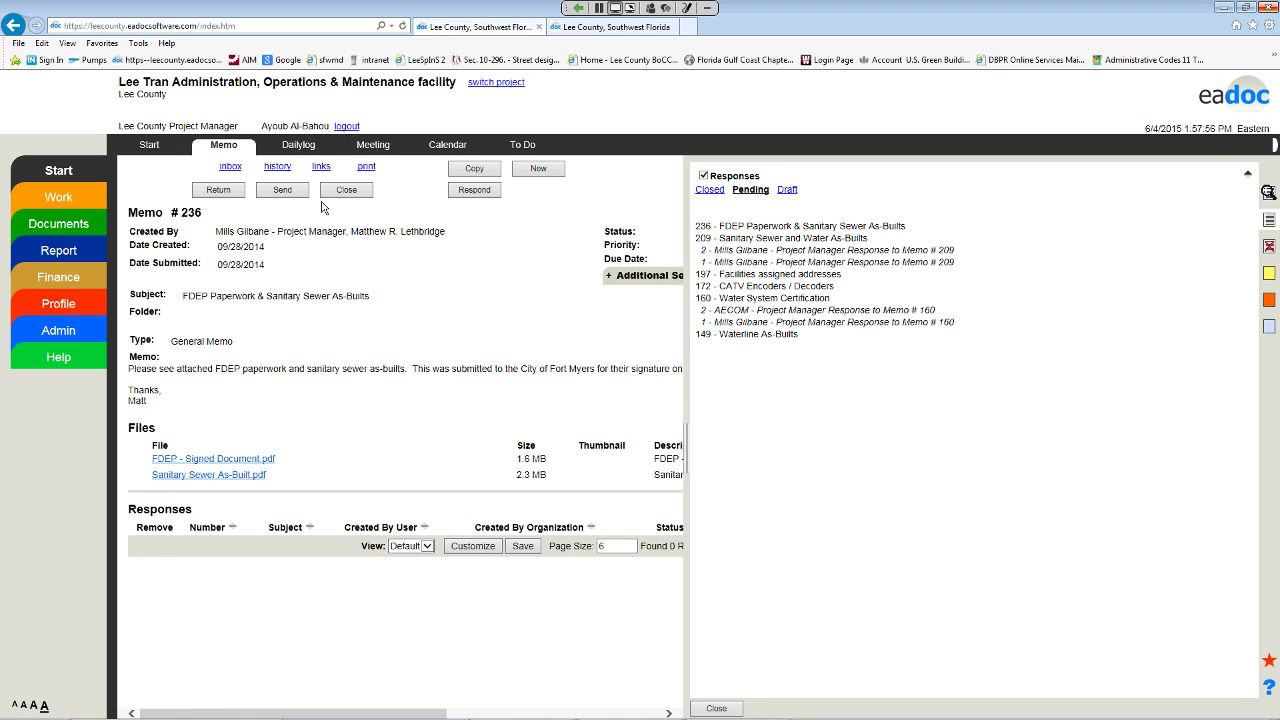
{"action": "left_click", "coordinate": [541, 168]}
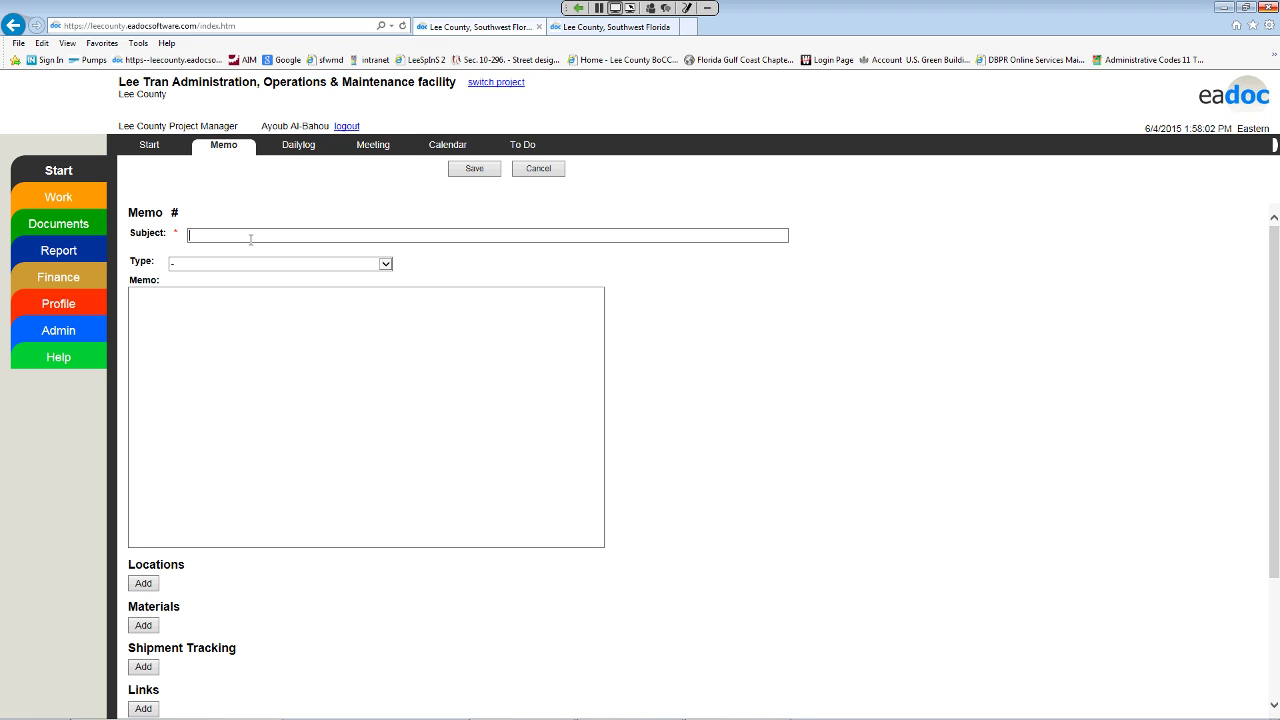
{"action": "type", "text": "Close out Documents"}
{"action": "key", "text": "Tab"}
{"action": "left_click", "coordinate": [334, 262]}
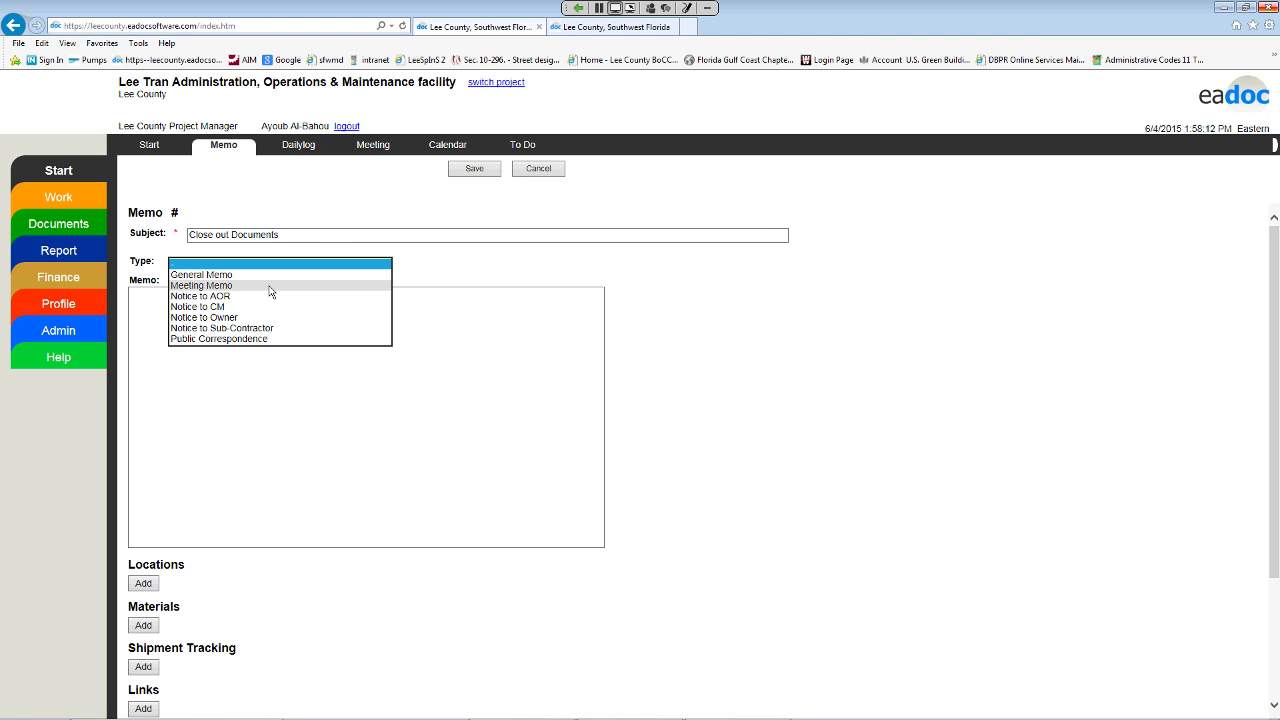
{"action": "left_click", "coordinate": [226, 307]}
Step: Write the memo body "please make sure you have 2 original of the final pay estimates"
{"action": "left_click", "coordinate": [196, 315]}
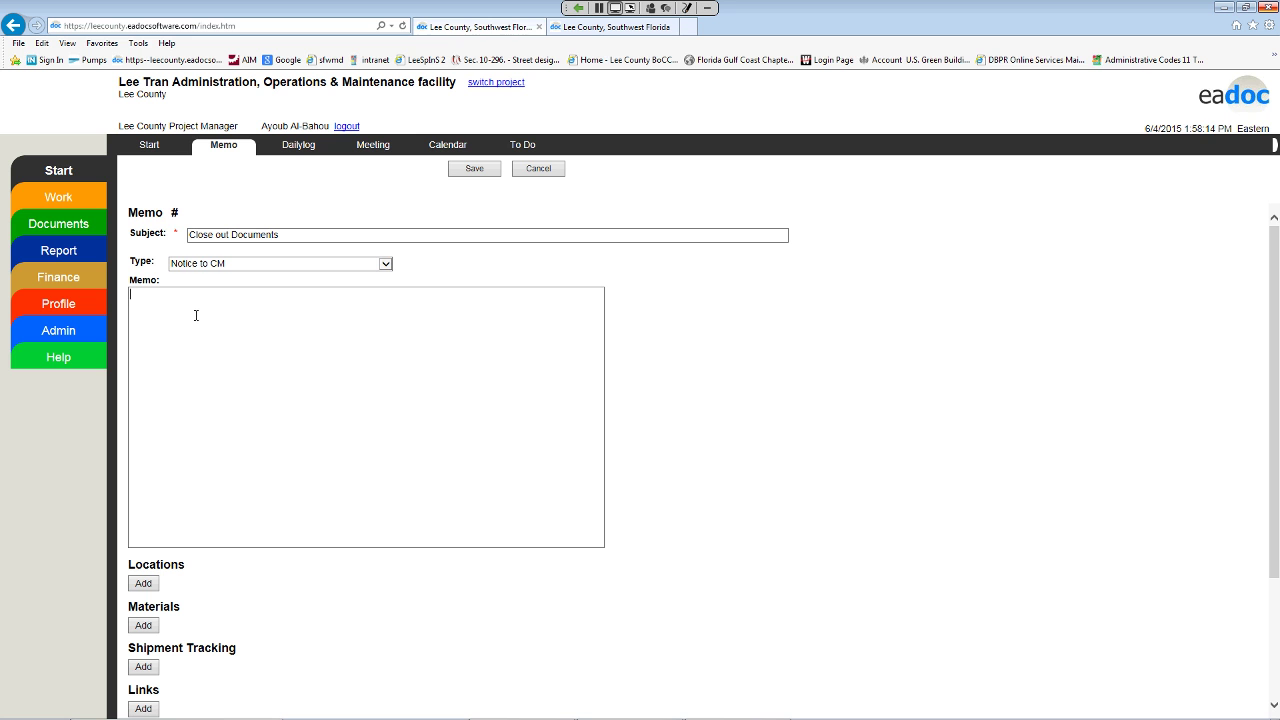
{"action": "type", "text": "please "}
{"action": "type", "text": "make sure you have"}
{"action": "type", "text": " 2"}
{"action": "type", "text": " origani"}
{"action": "key", "text": "BackSpace"}
{"action": "key", "text": "BackSpace"}
{"action": "type", "text": "inal "}
{"action": "type", "text": "of the fim"}
{"action": "type", "text": "s"}
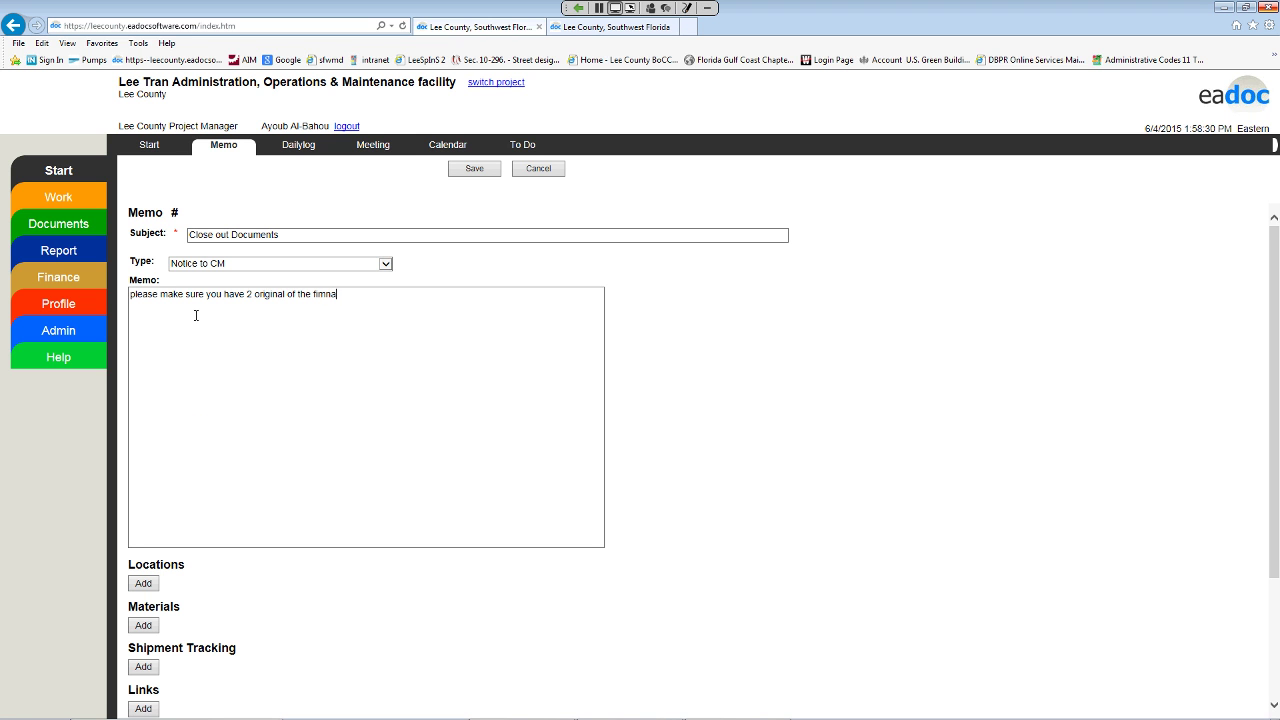
{"action": "key", "text": "BackSpace"}
{"action": "key", "text": "BackSpace"}
{"action": "type", "text": "nal pay estimates"}
Step: Attach FinalChecklist from the close out subfolder of the forms folder by dropping it into the memo's Files area
{"action": "scroll", "coordinate": [385, 655], "scroll_direction": "down", "scroll_amount": 3}
{"action": "scroll", "coordinate": [425, 358], "scroll_direction": "up", "scroll_amount": 3}
{"action": "scroll", "coordinate": [440, 310], "scroll_direction": "down", "scroll_amount": 3}
{"action": "left_click", "coordinate": [145, 644]}
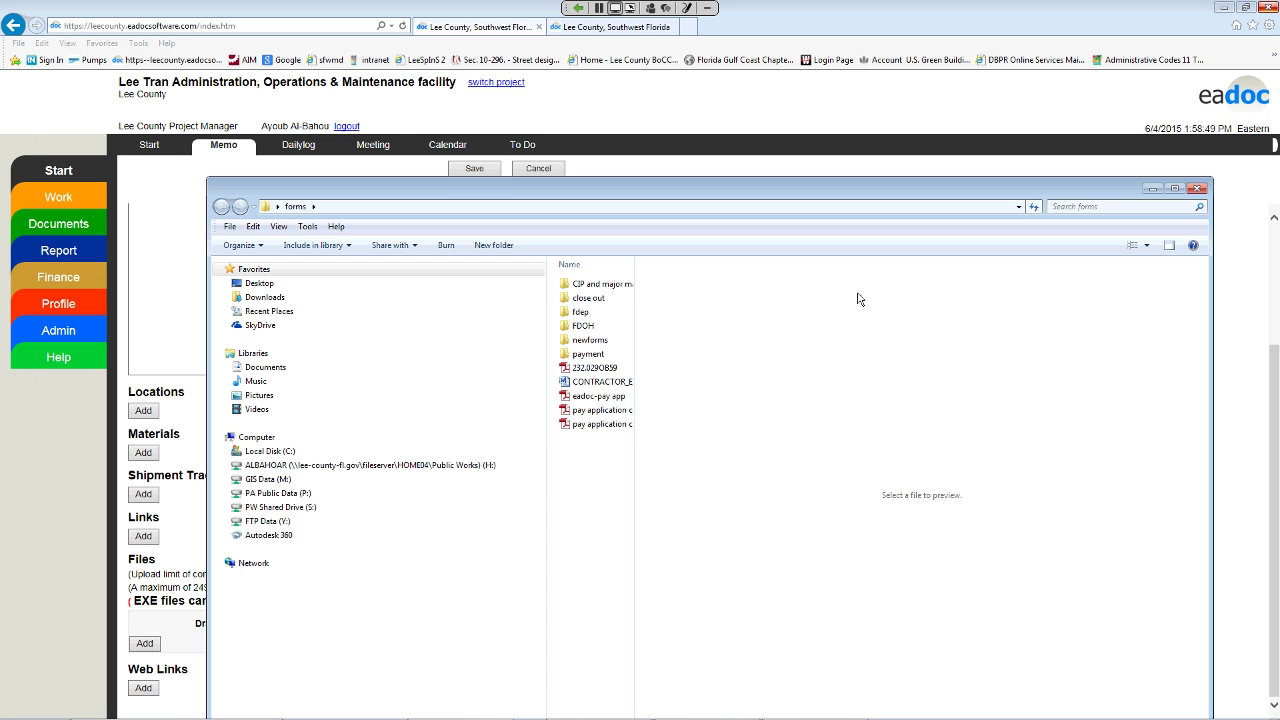
{"action": "double_click", "coordinate": [590, 298]}
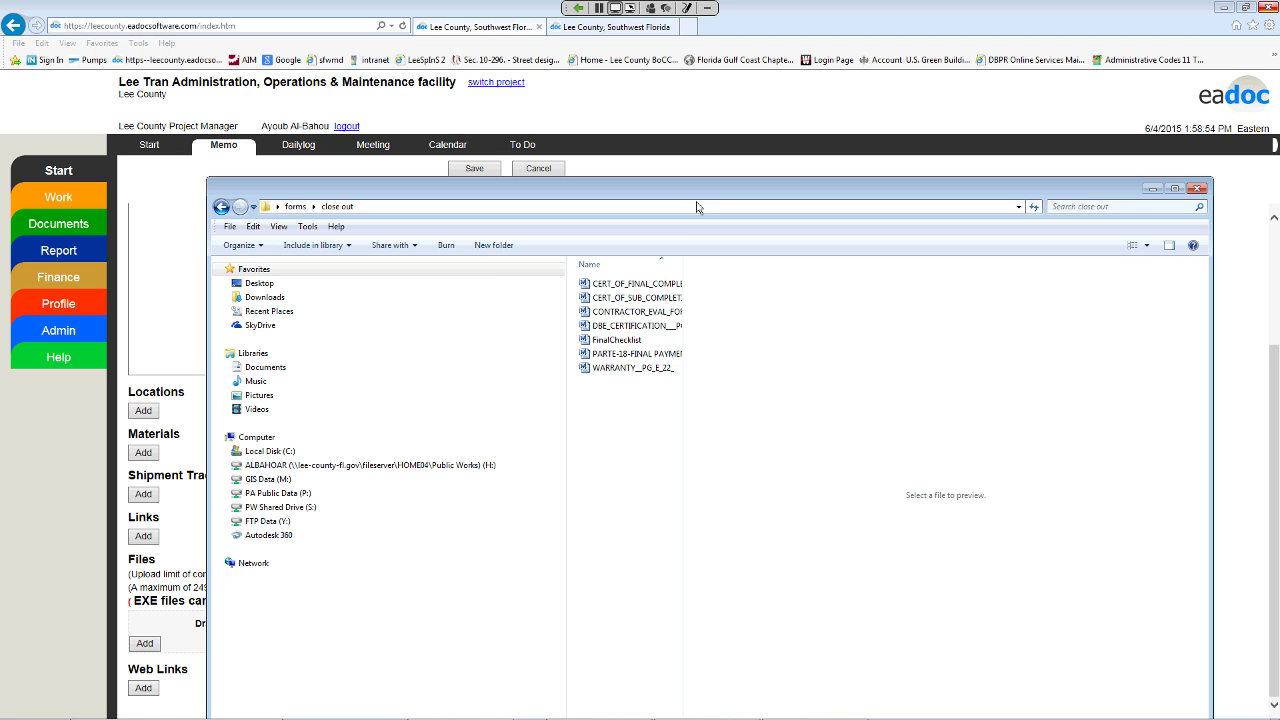
{"action": "left_click_drag", "start_coordinate": [772, 176], "coordinate": [970, 32]}
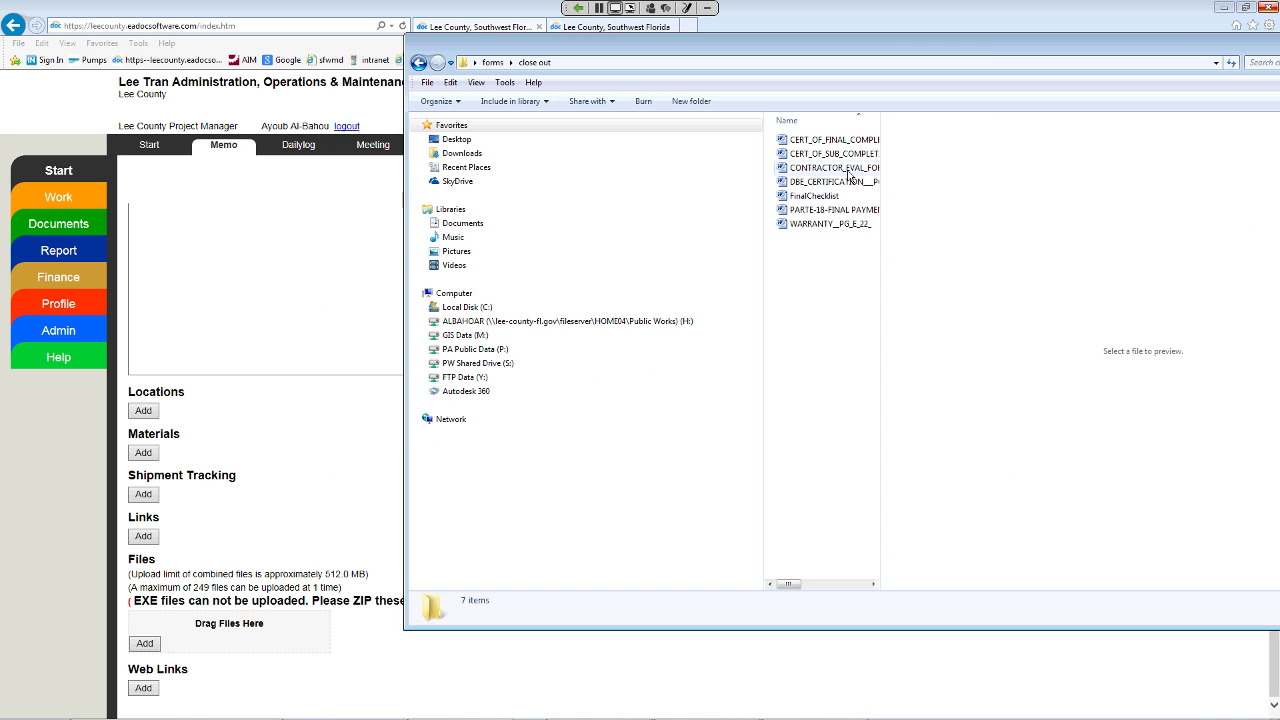
{"action": "left_click_drag", "start_coordinate": [803, 200], "coordinate": [224, 637]}
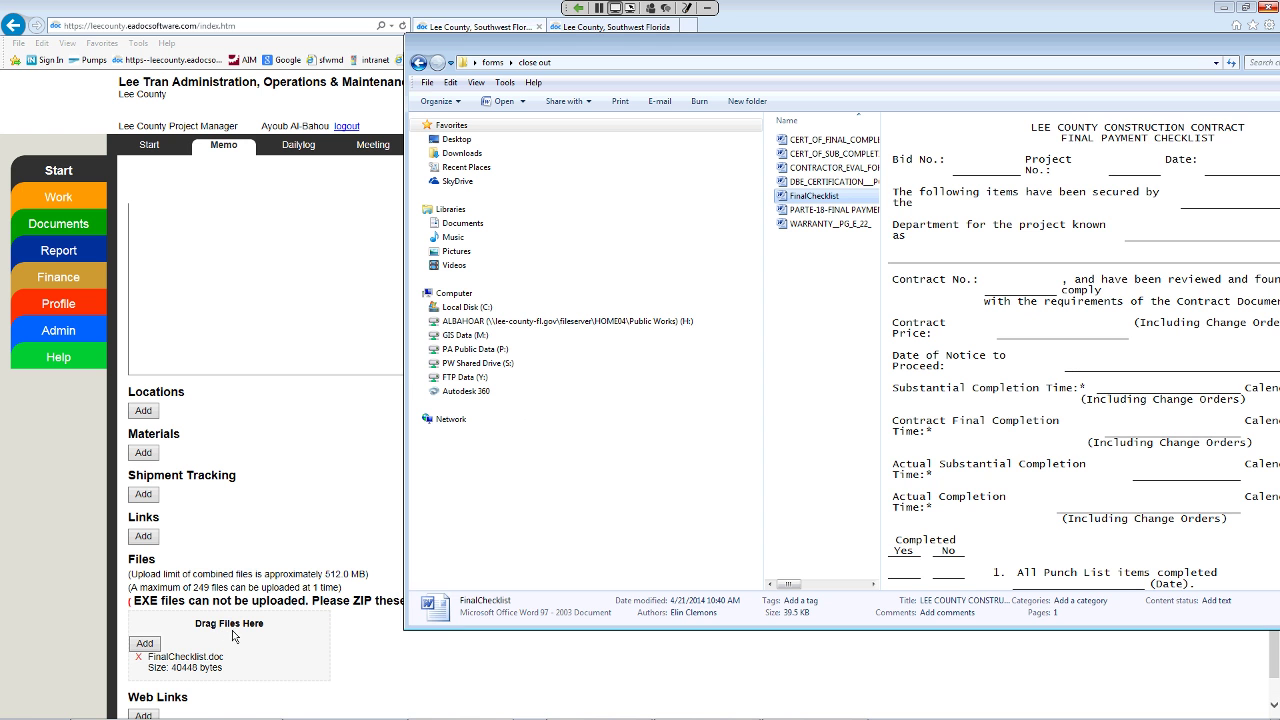
Step: Attach FinalChecklist a second time by browsing to the close out folder under forms on the Desktop, and save the memo
{"action": "right_click", "coordinate": [798, 198]}
{"action": "left_click", "coordinate": [838, 490]}
{"action": "left_click", "coordinate": [151, 645]}
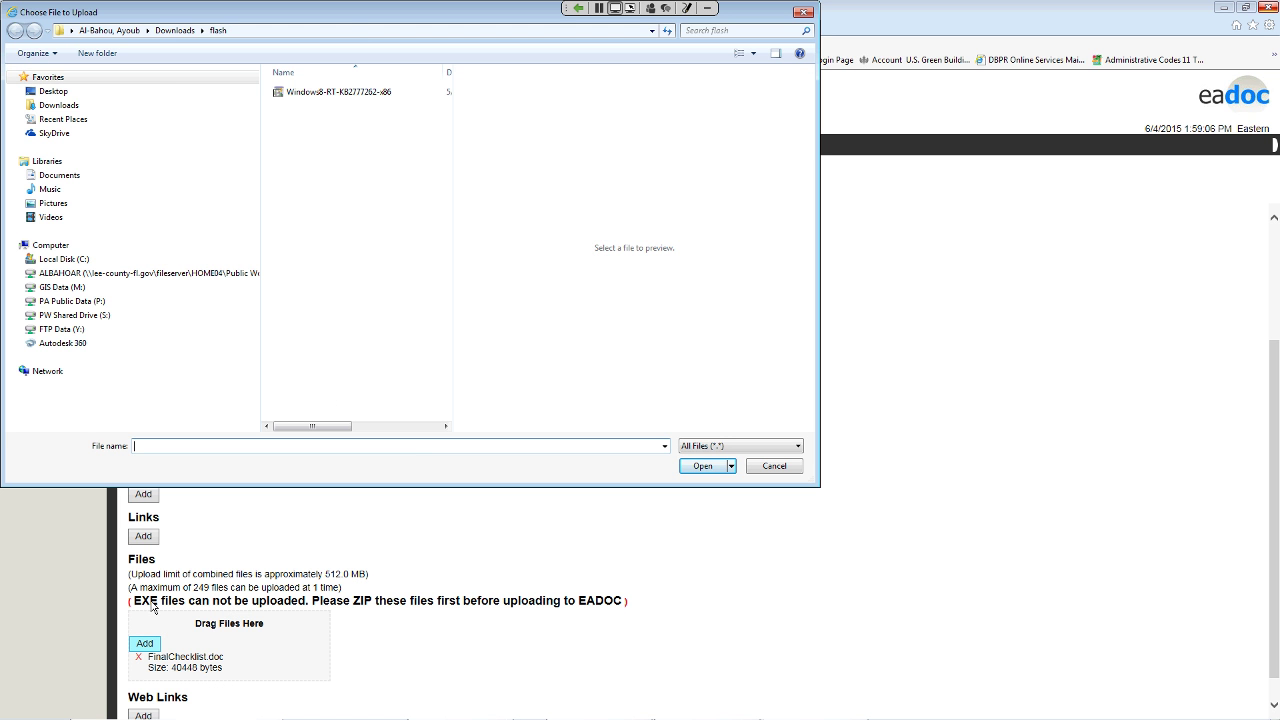
{"action": "left_click_drag", "start_coordinate": [356, 24], "coordinate": [588, 76]}
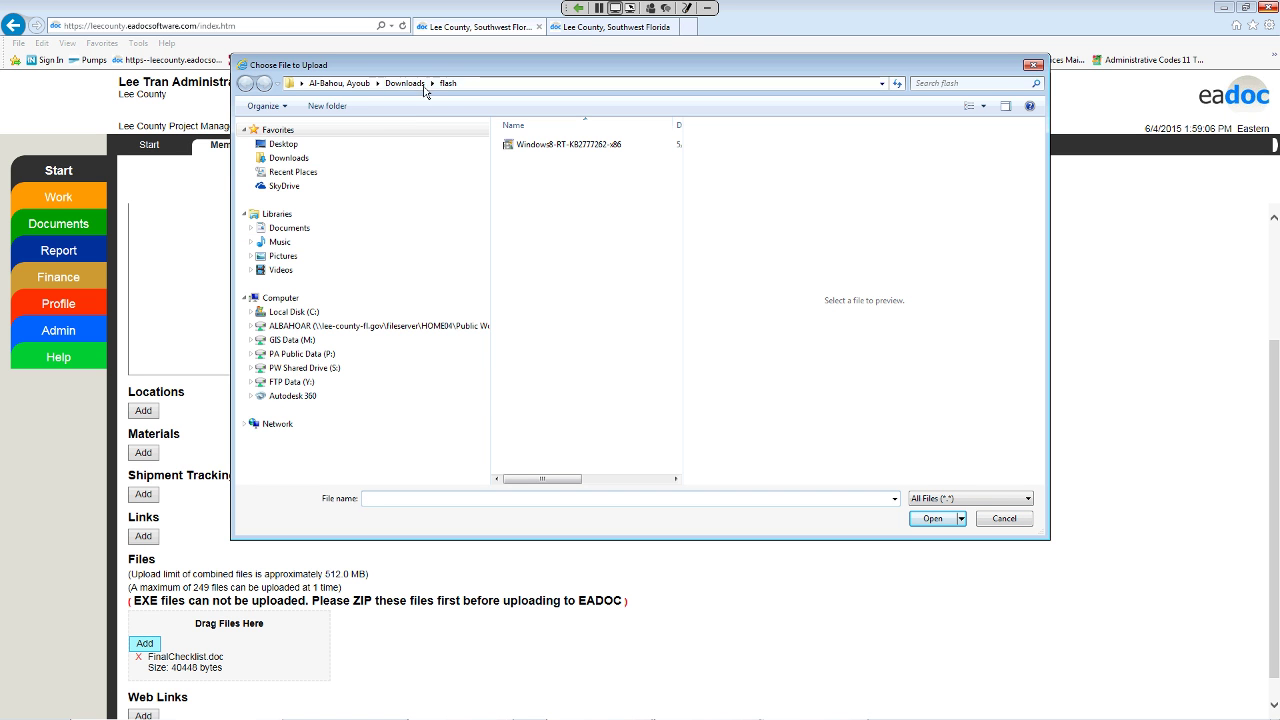
{"action": "left_click", "coordinate": [301, 83]}
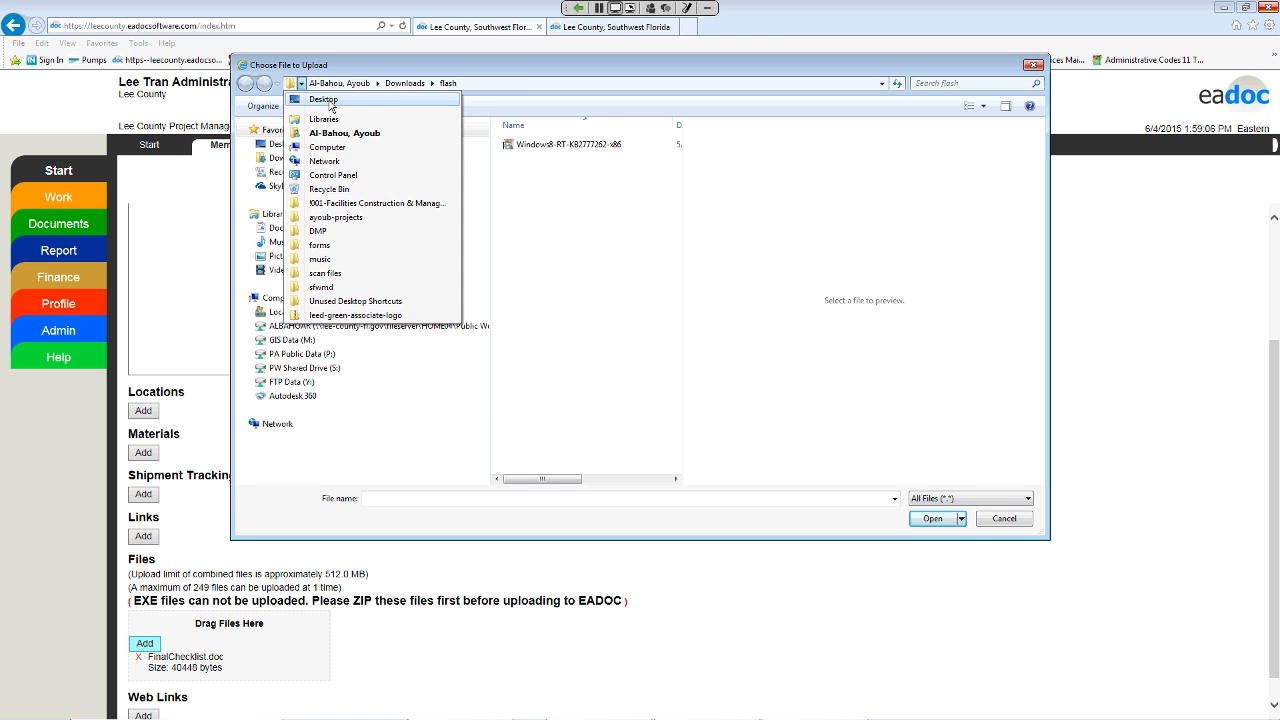
{"action": "left_click", "coordinate": [330, 103]}
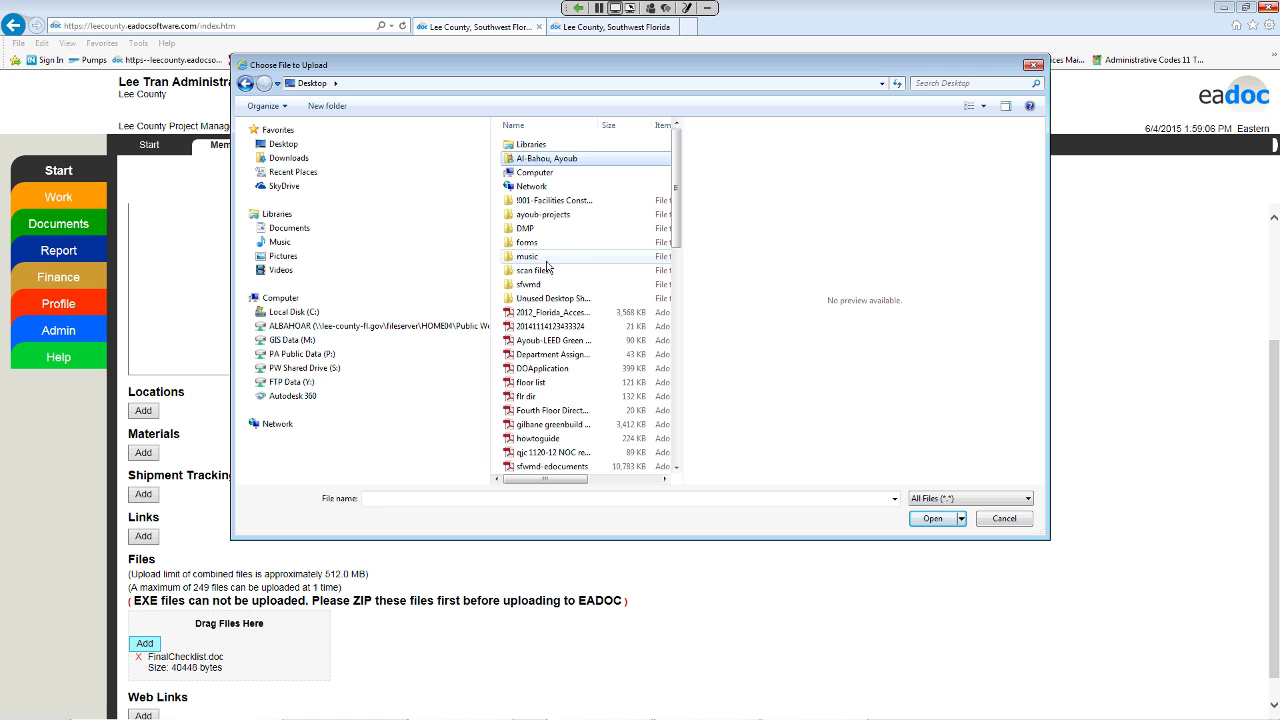
{"action": "double_click", "coordinate": [540, 243]}
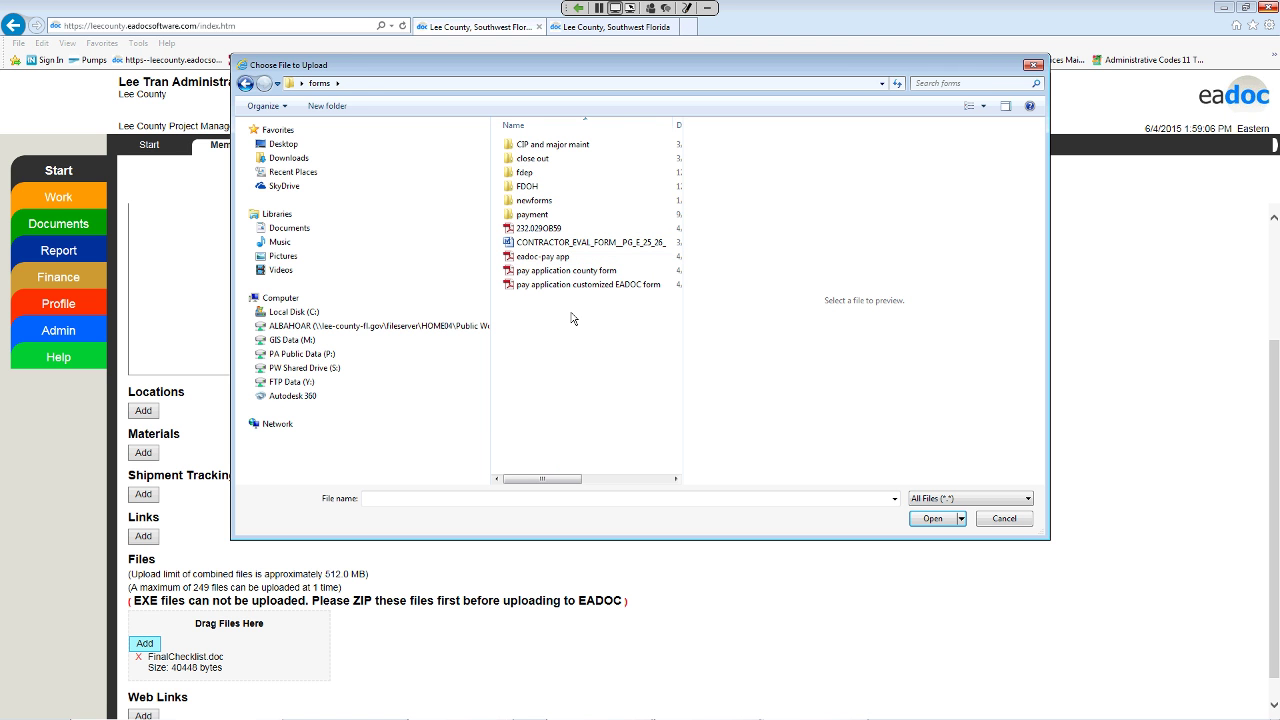
{"action": "double_click", "coordinate": [530, 158]}
{"action": "left_click", "coordinate": [560, 201]}
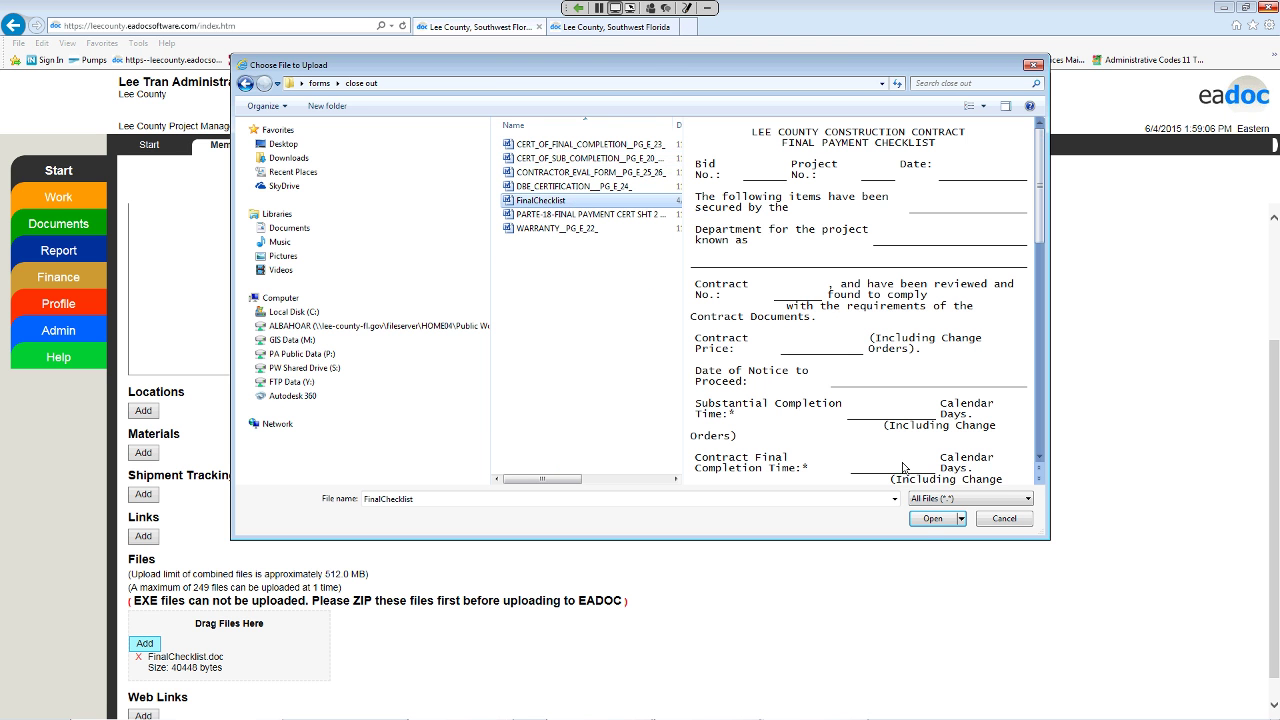
{"action": "left_click", "coordinate": [932, 518]}
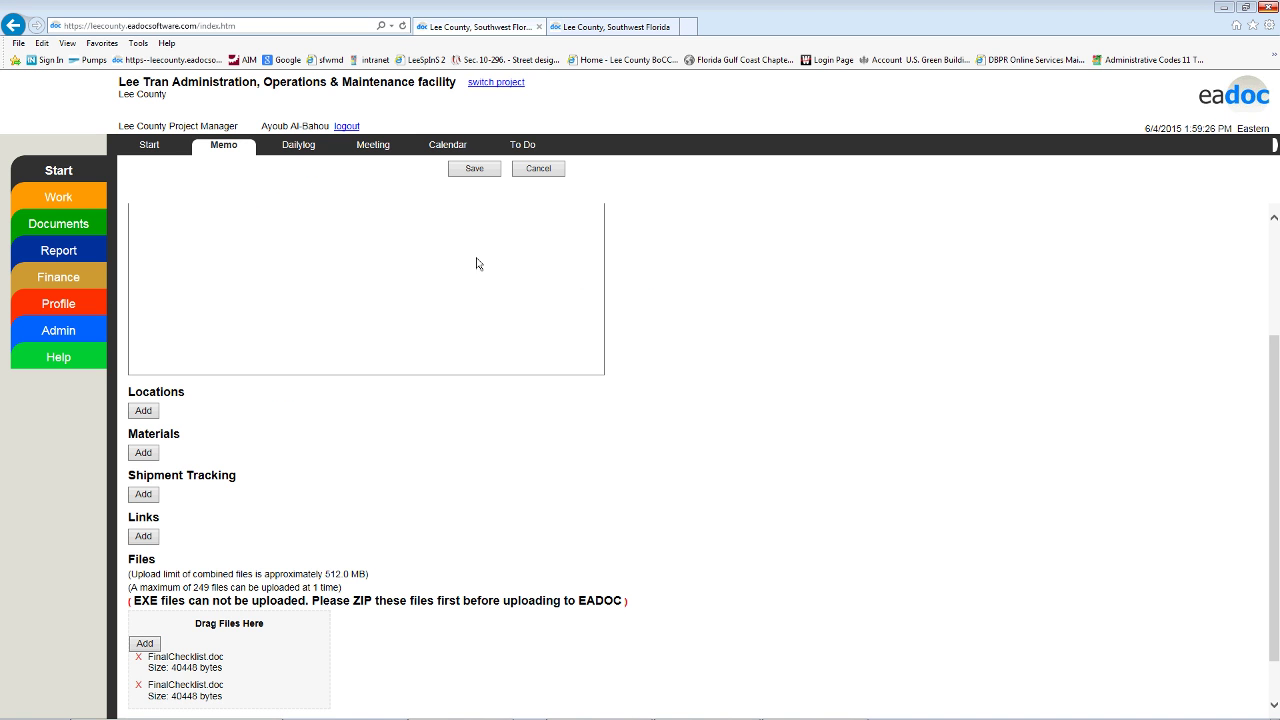
{"action": "left_click", "coordinate": [481, 172]}
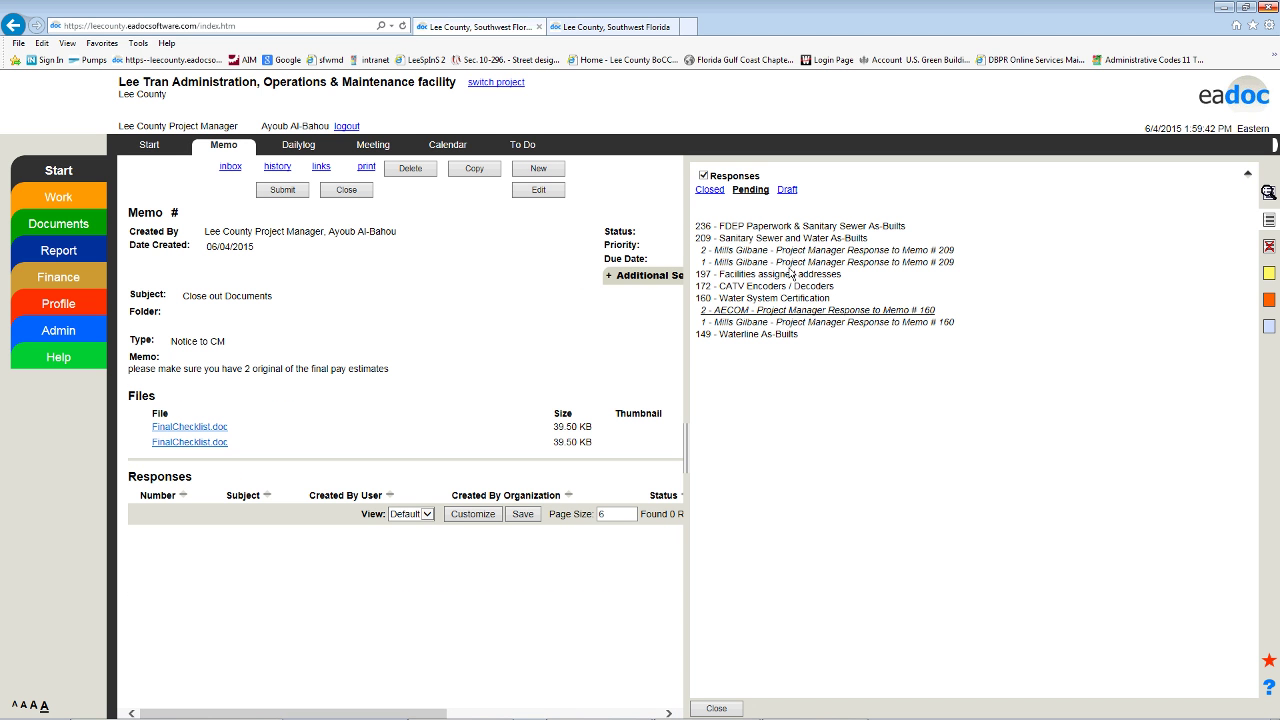
Step: List the draft memos, remove the second FinalChecklist.doc attachment from the close-out memo, and save it
{"action": "left_click", "coordinate": [789, 190]}
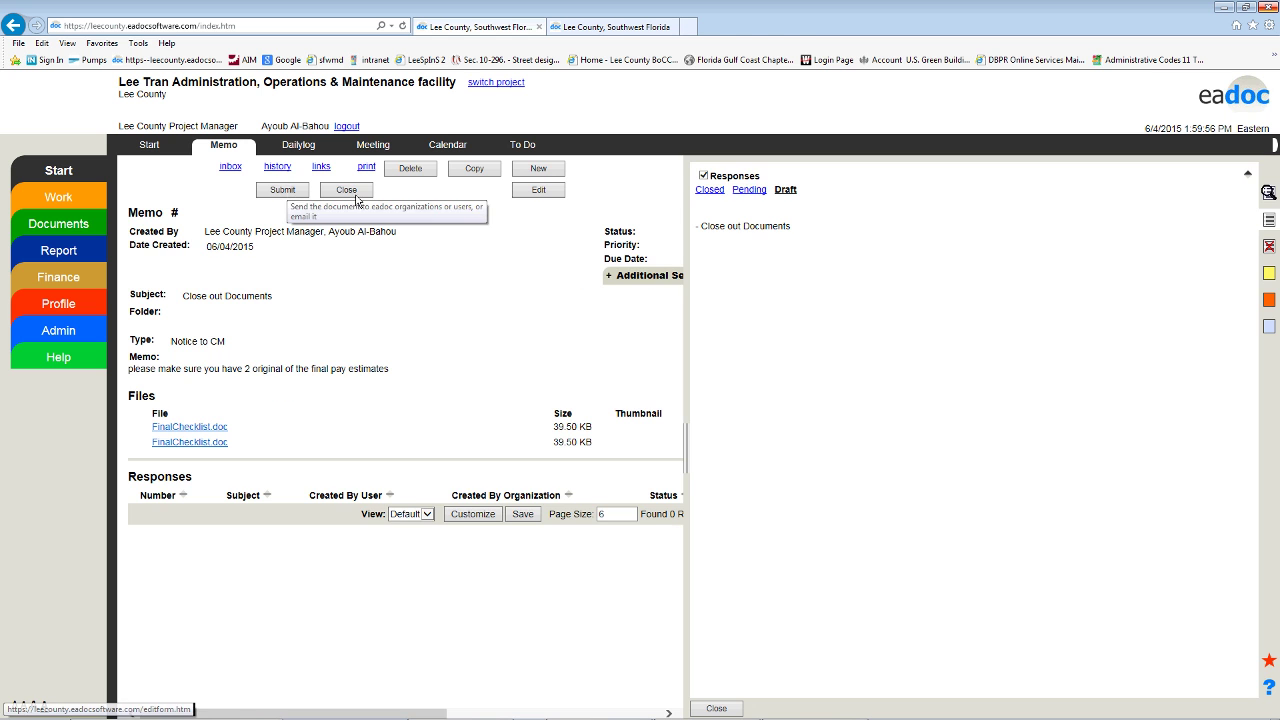
{"action": "left_click", "coordinate": [538, 190]}
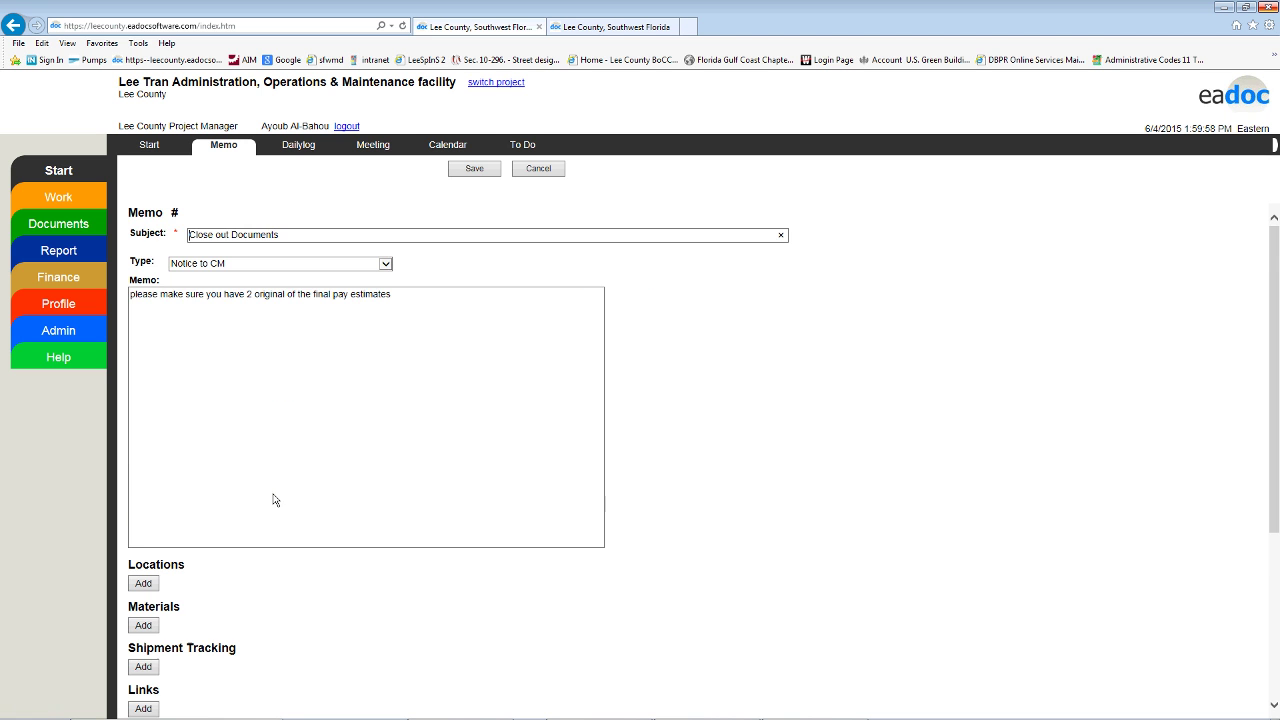
{"action": "scroll", "coordinate": [330, 414], "scroll_direction": "down", "scroll_amount": 3}
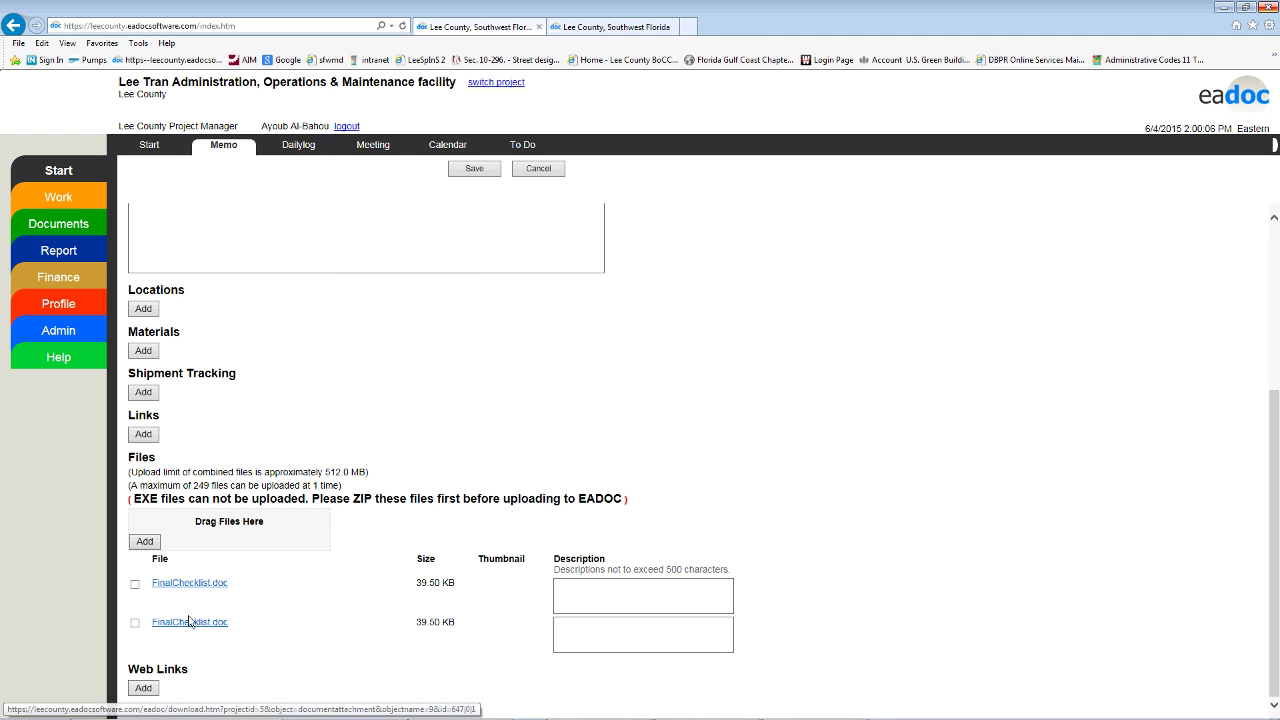
{"action": "left_click", "coordinate": [135, 623]}
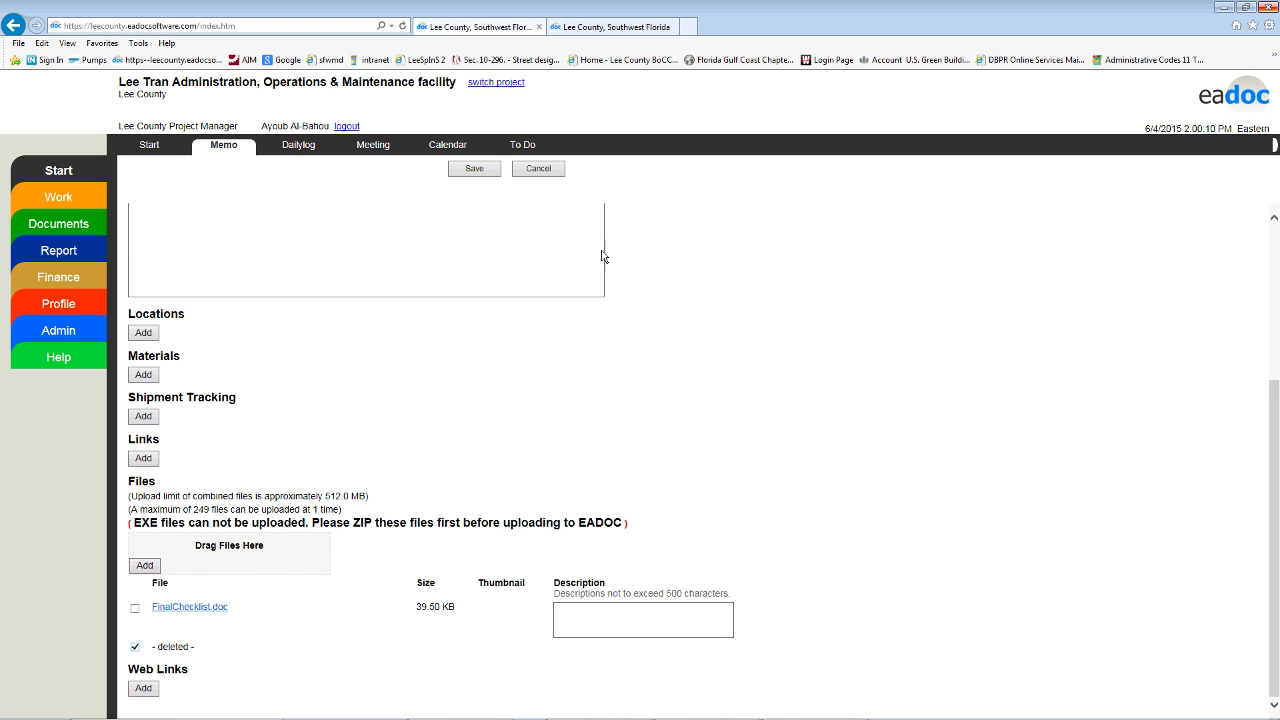
{"action": "left_click", "coordinate": [476, 170]}
Step: Prepare the memo's submission to the lee tran construction team group with Critical priority and due date 06/05/2015
{"action": "left_click", "coordinate": [283, 190]}
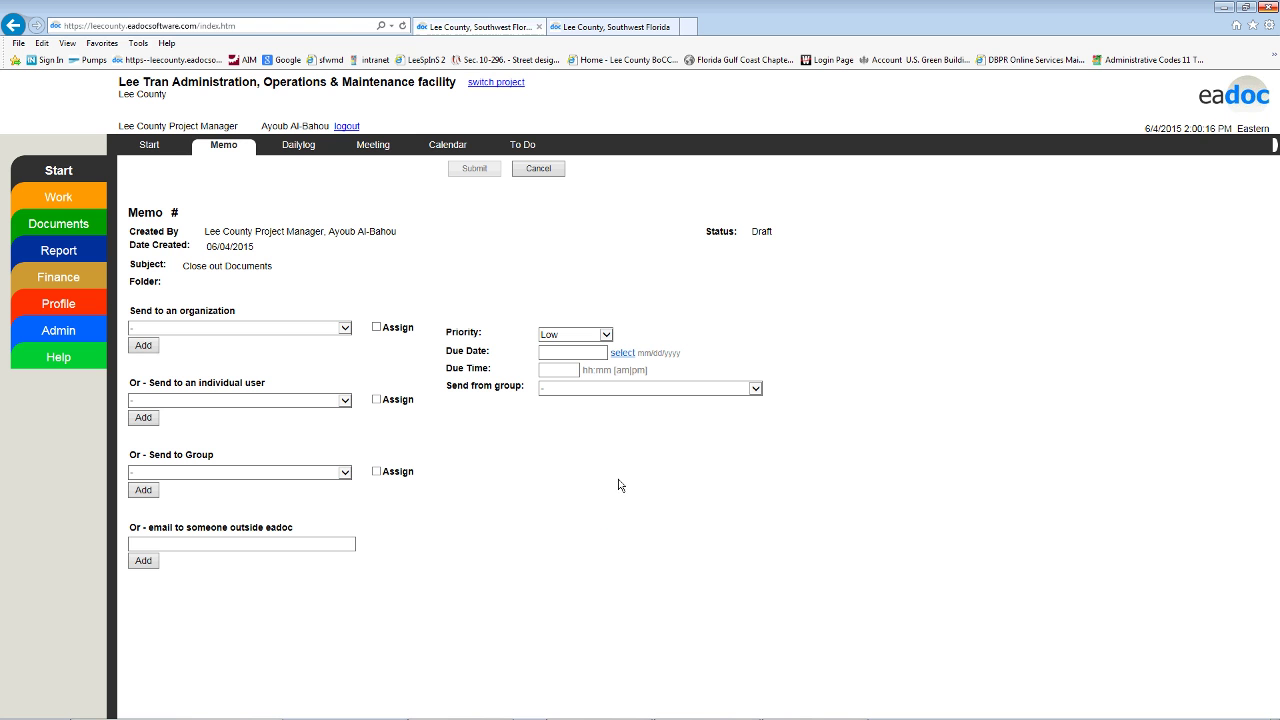
{"action": "left_click", "coordinate": [345, 472]}
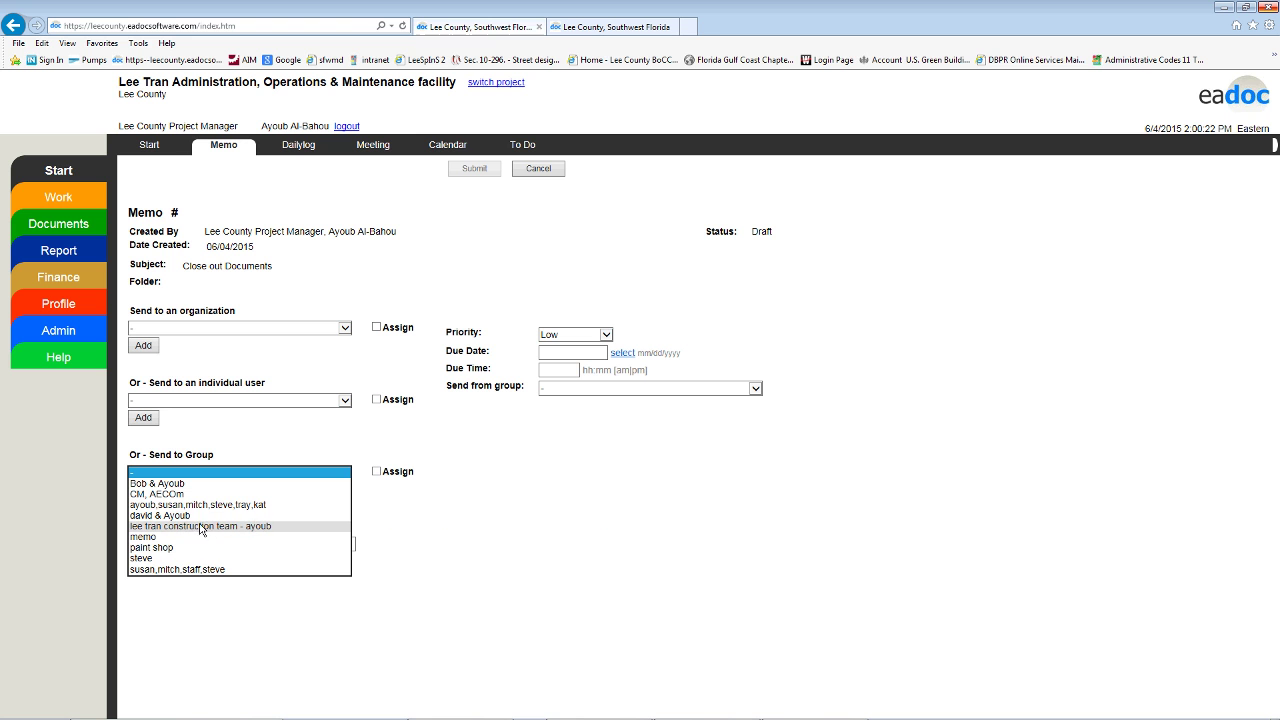
{"action": "left_click", "coordinate": [266, 528]}
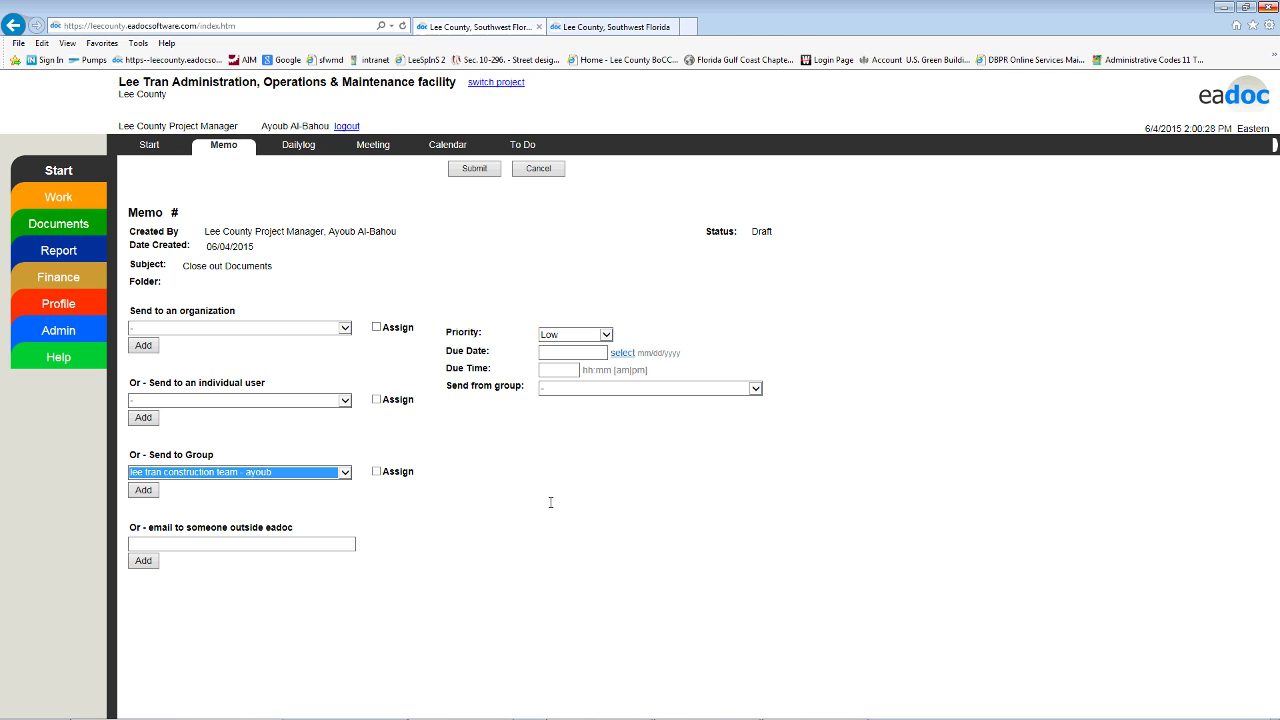
{"action": "left_click", "coordinate": [605, 335]}
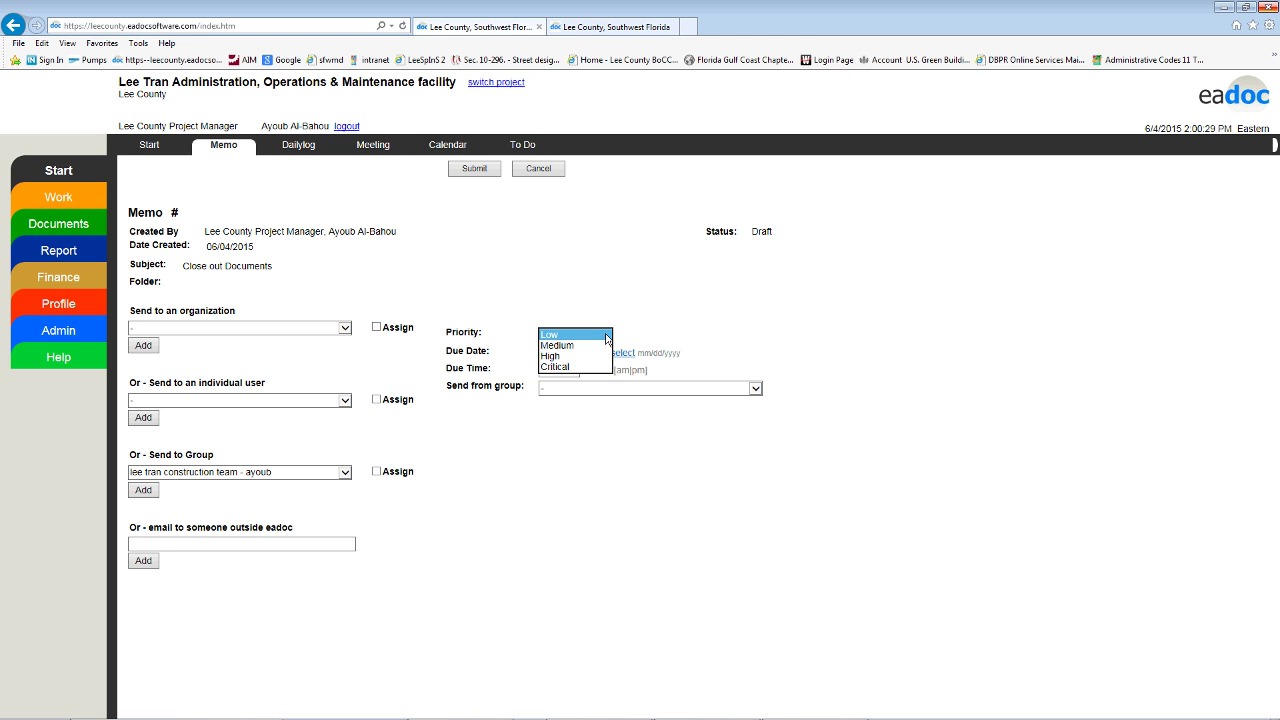
{"action": "left_click", "coordinate": [590, 366]}
{"action": "left_click", "coordinate": [621, 353]}
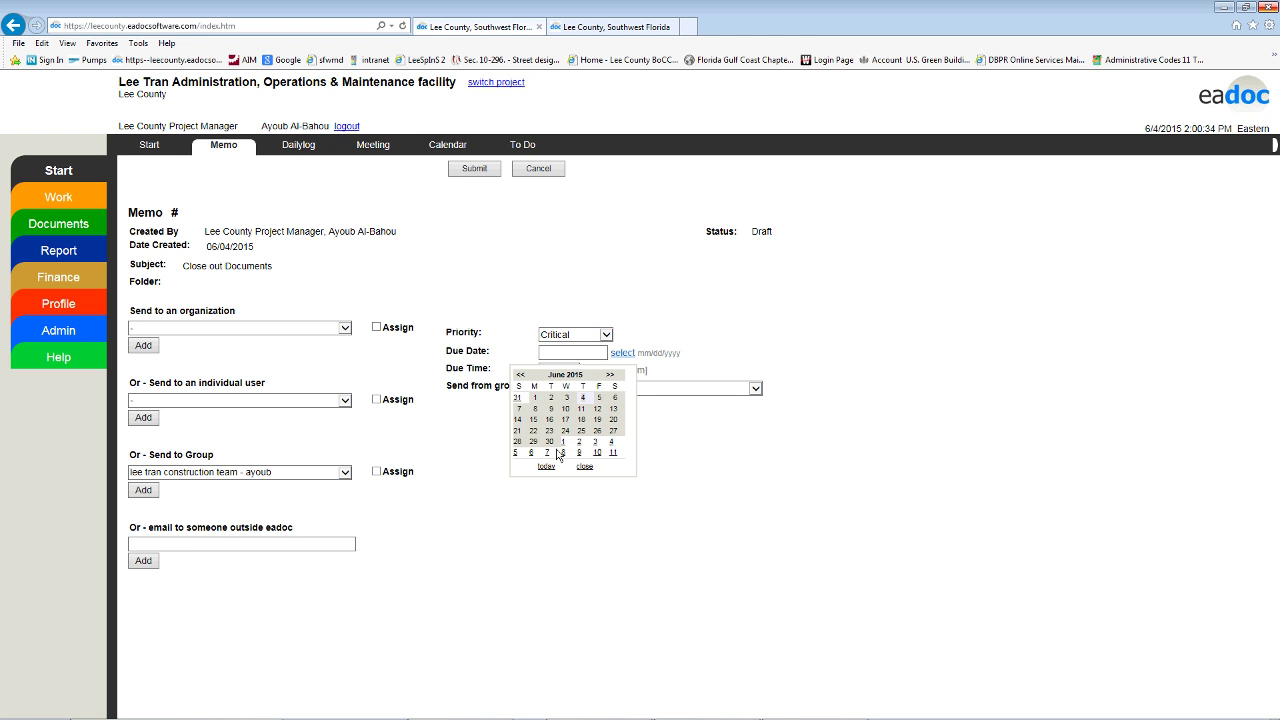
{"action": "left_click", "coordinate": [600, 400]}
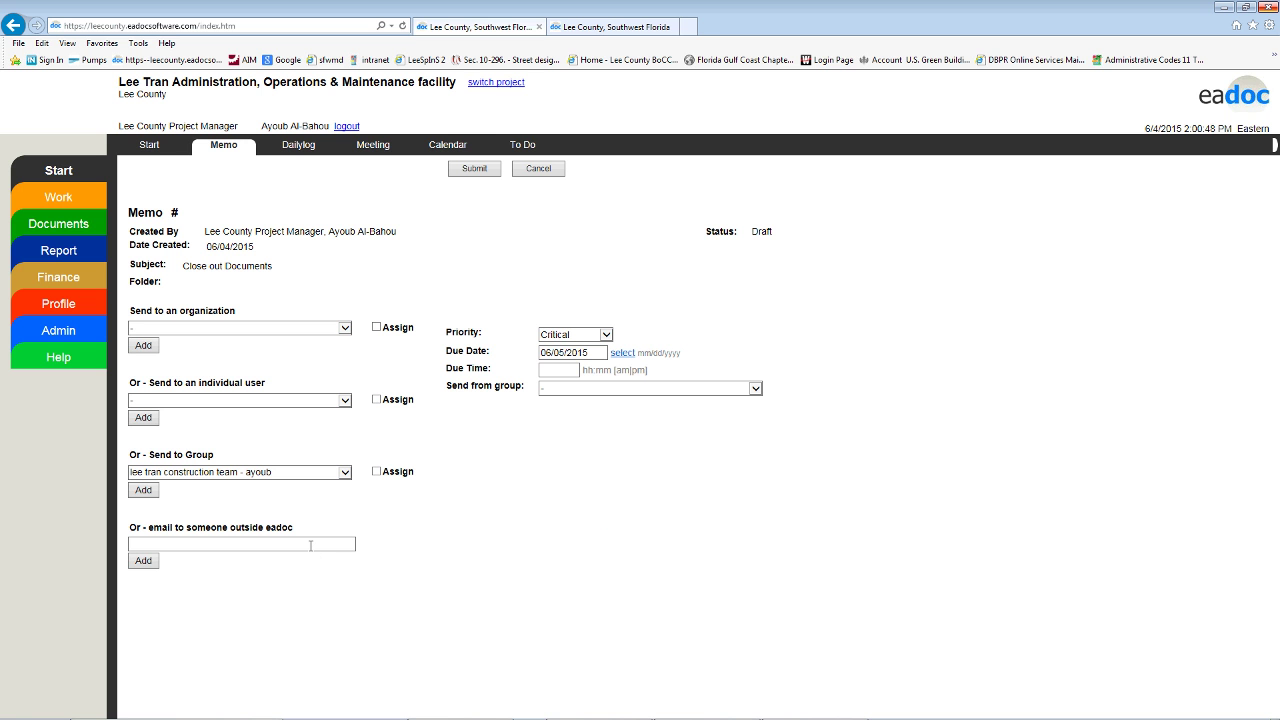
Step: Assign the memo to the individual AECOM project manager and submit it
{"action": "left_click", "coordinate": [230, 400]}
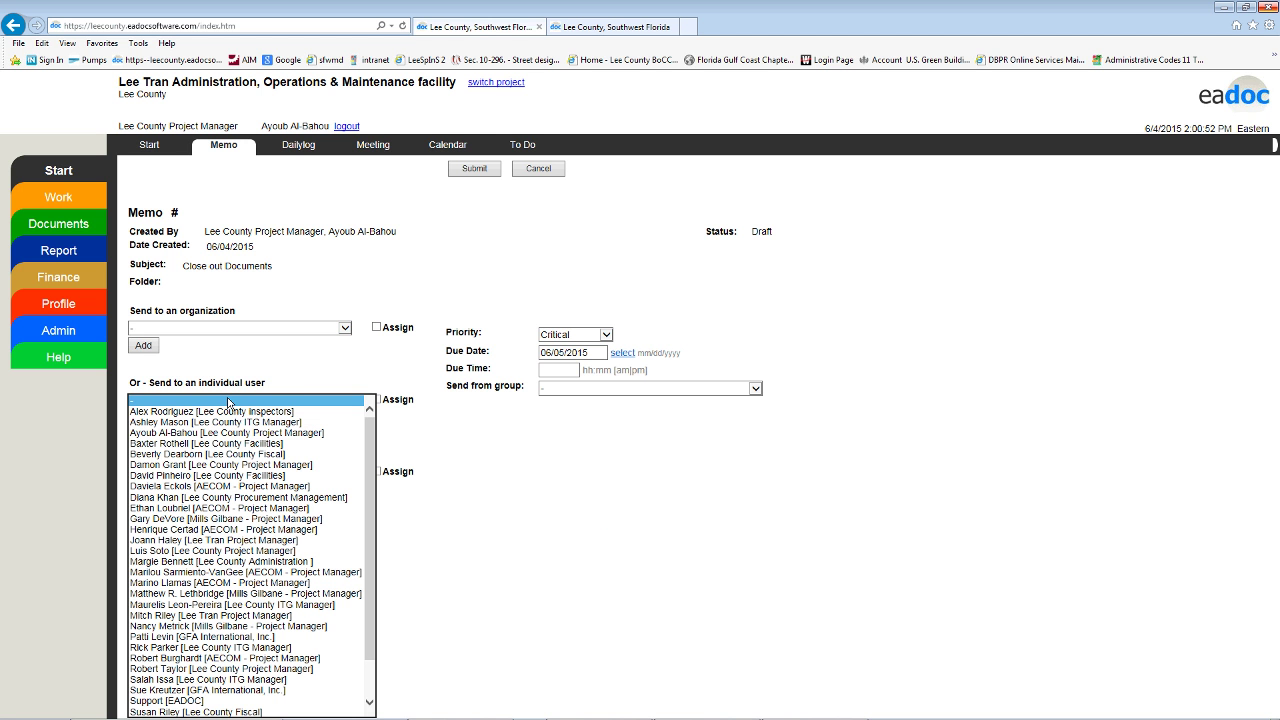
{"action": "left_click", "coordinate": [232, 401]}
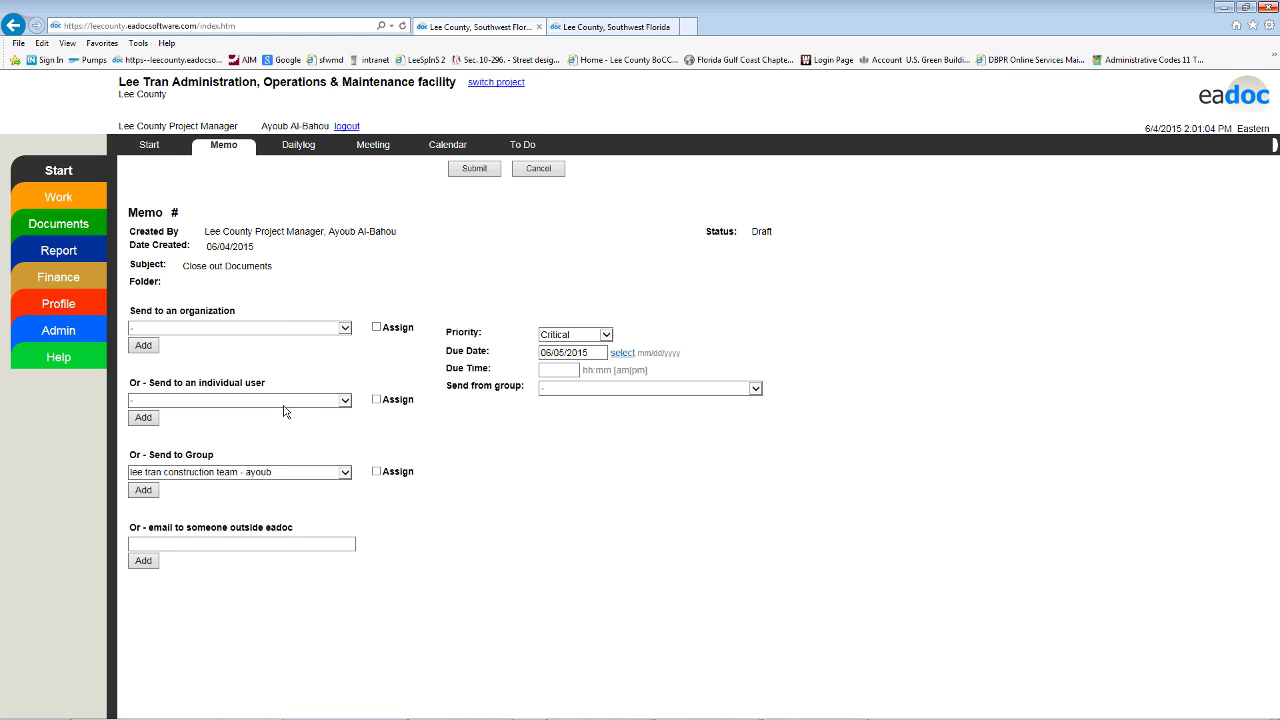
{"action": "left_click", "coordinate": [284, 401]}
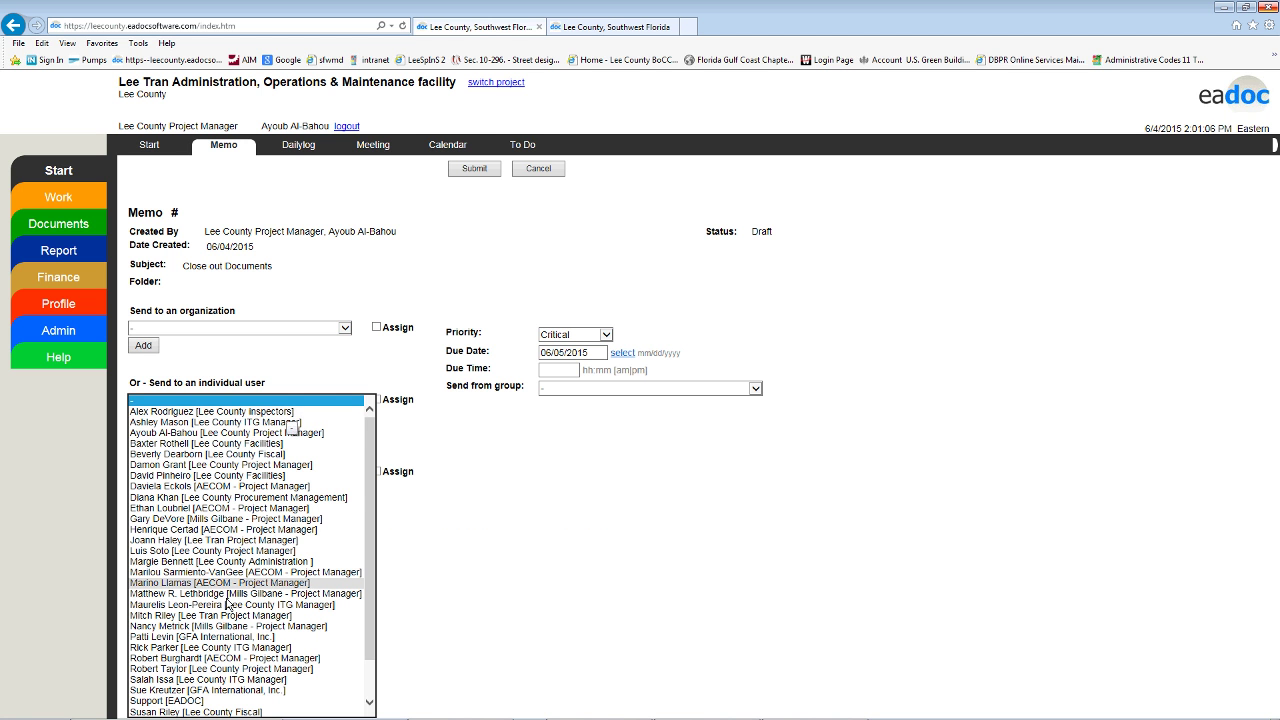
{"action": "scroll", "coordinate": [210, 640], "scroll_direction": "down", "scroll_amount": 2}
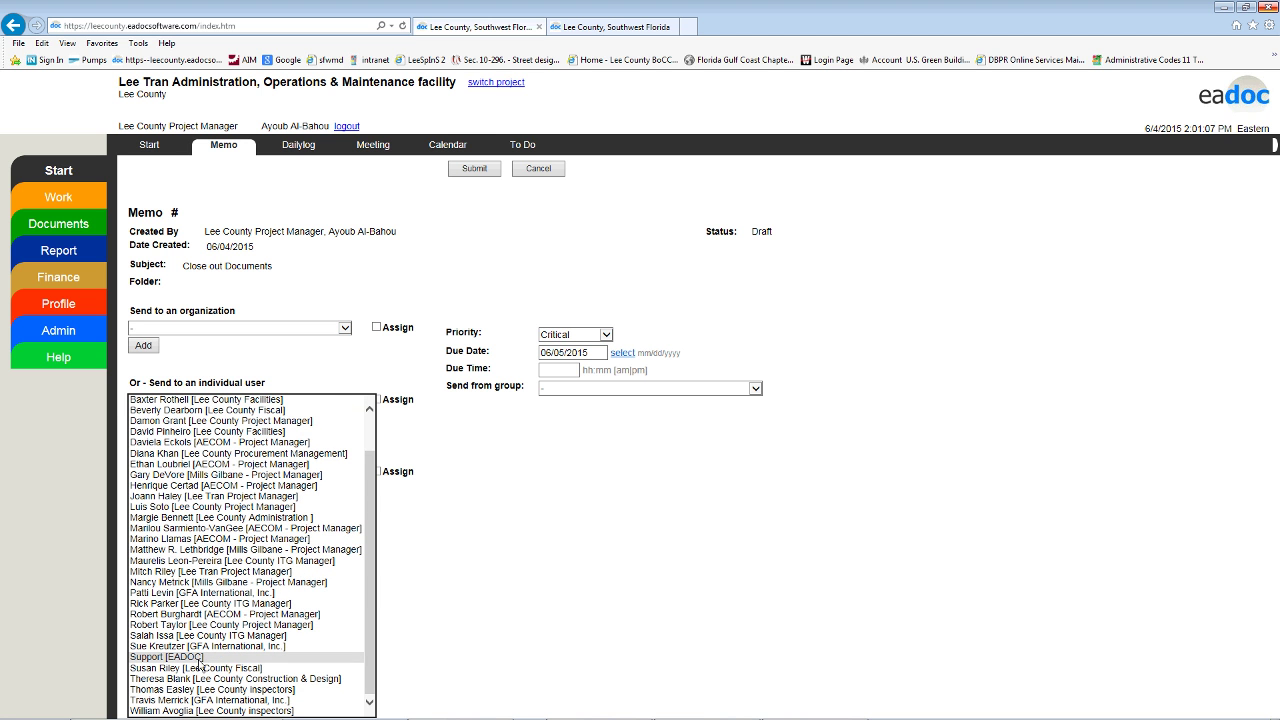
{"action": "left_click", "coordinate": [209, 465]}
{"action": "left_click", "coordinate": [376, 399]}
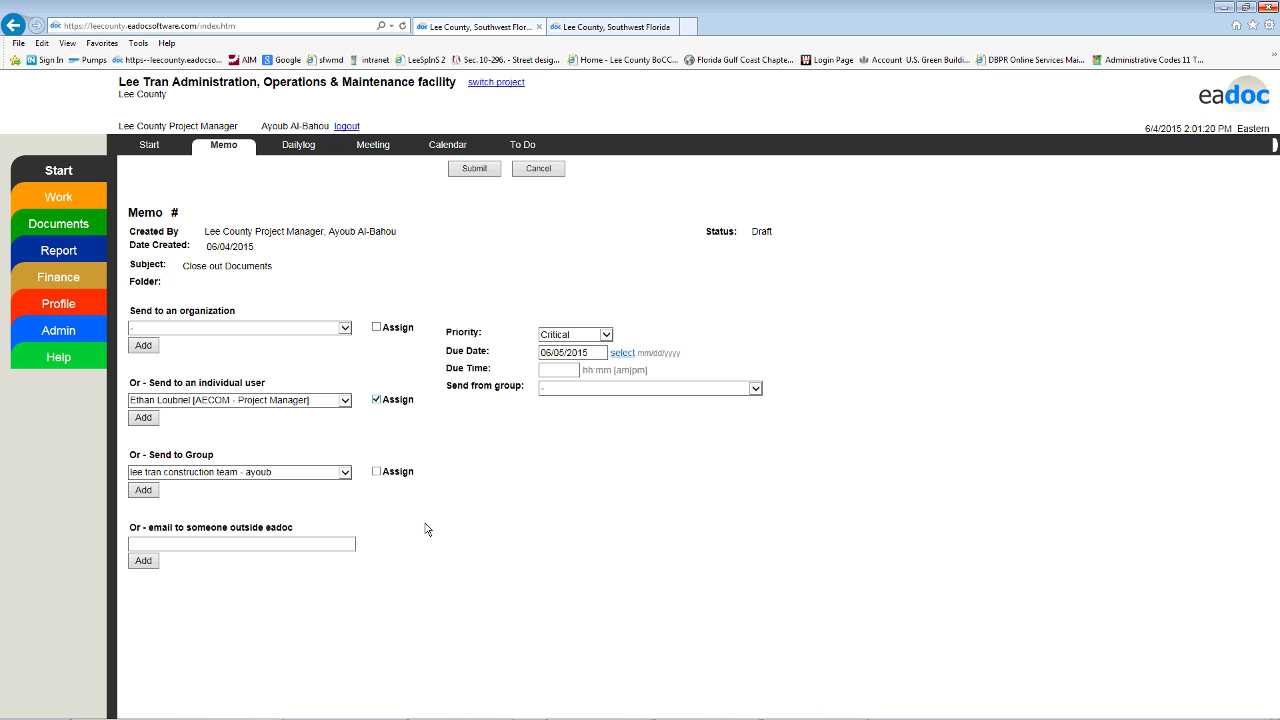
{"action": "left_click", "coordinate": [476, 170]}
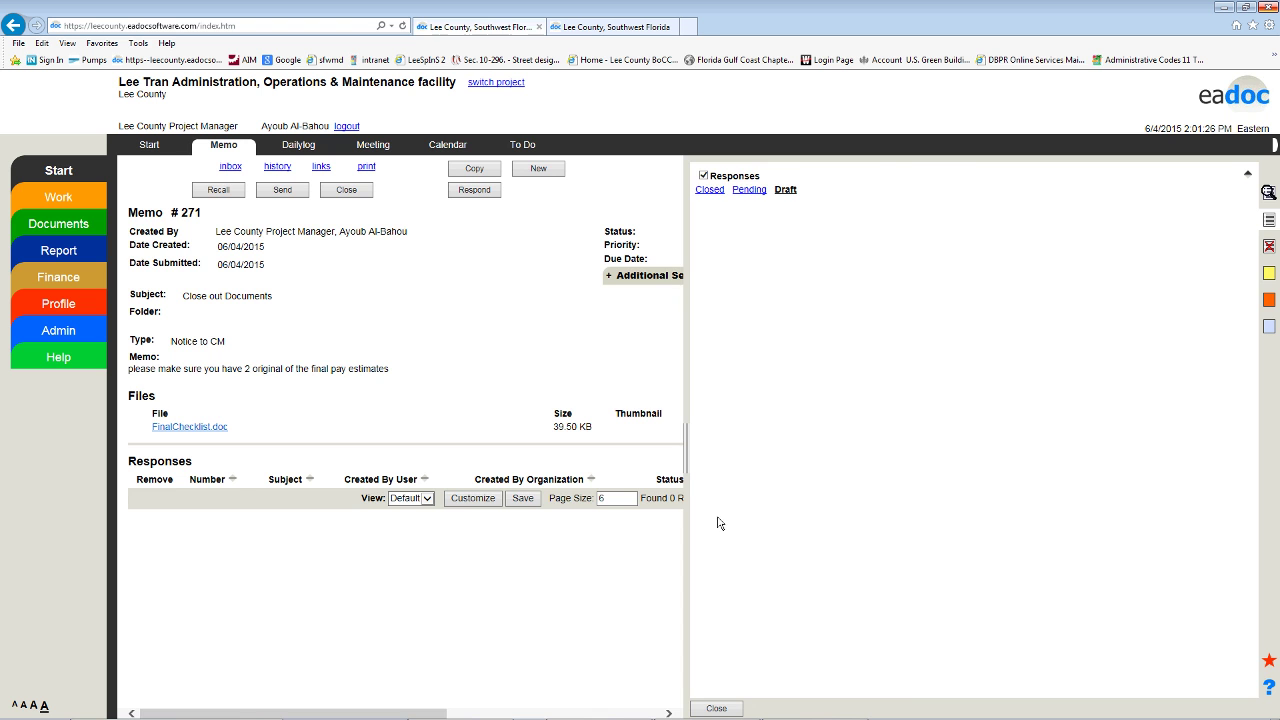
Step: Examine the submitted memo's status details and its history of recipients, widening the memo pane
{"action": "left_click_drag", "start_coordinate": [689, 469], "coordinate": [891, 470]}
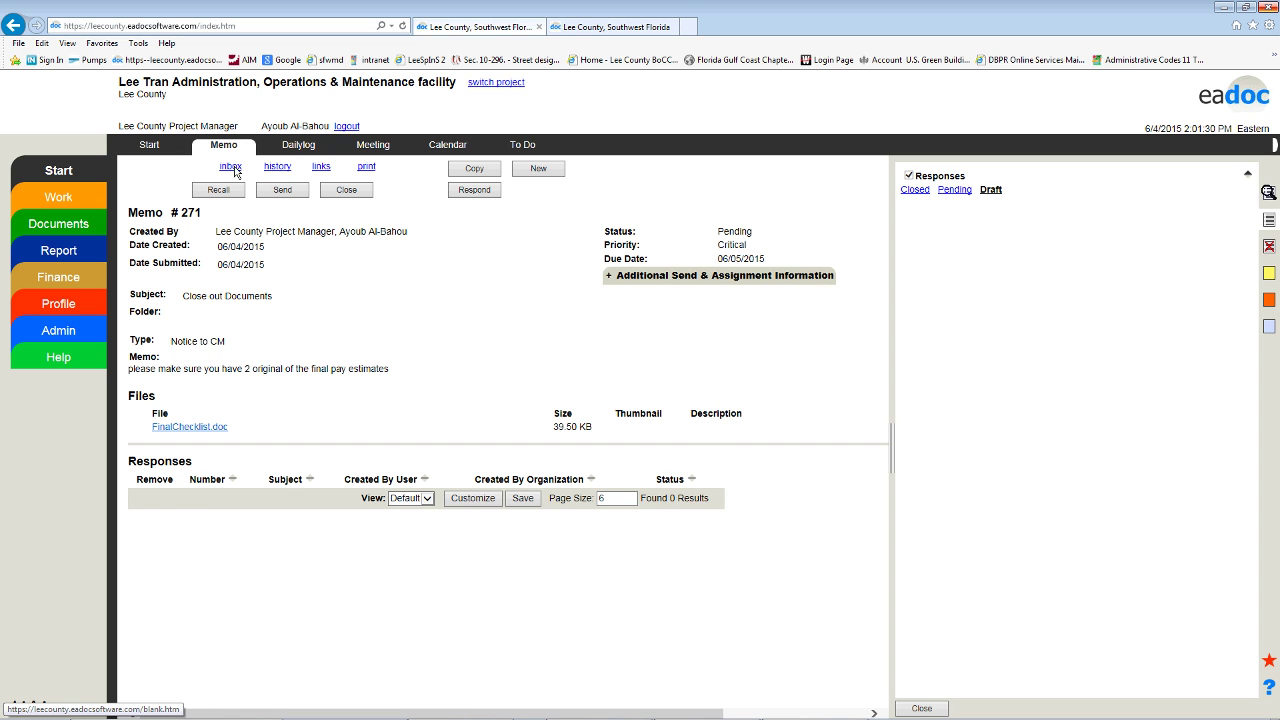
{"action": "left_click", "coordinate": [277, 166]}
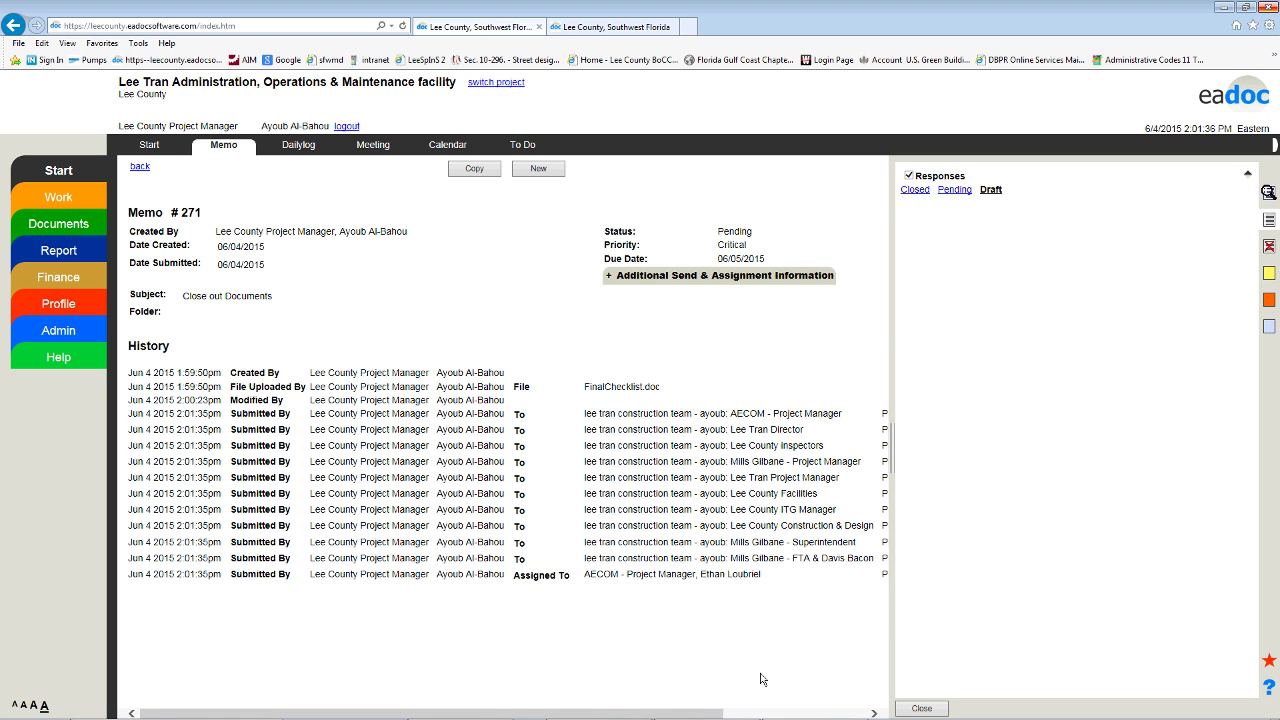
{"action": "left_click_drag", "start_coordinate": [896, 466], "coordinate": [1040, 470]}
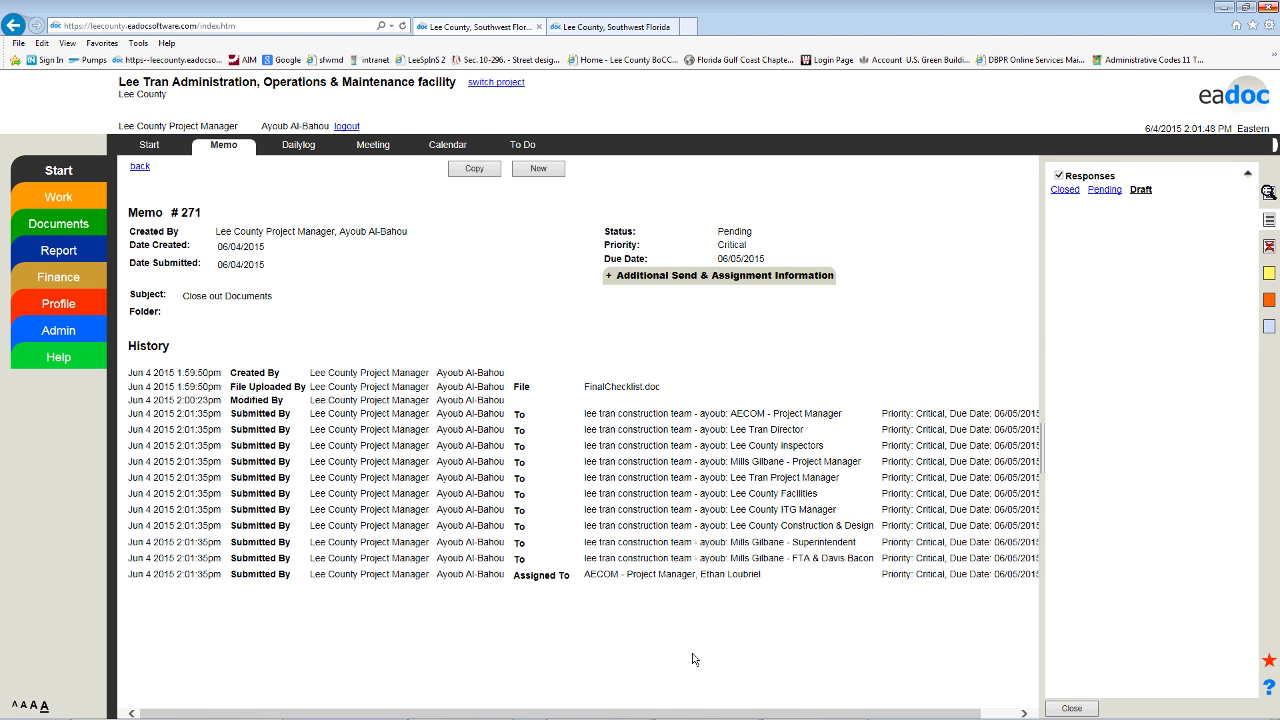
Step: Open the Close out Documents memo from the pending list, recall it, and delete it
{"action": "left_click", "coordinate": [1105, 190]}
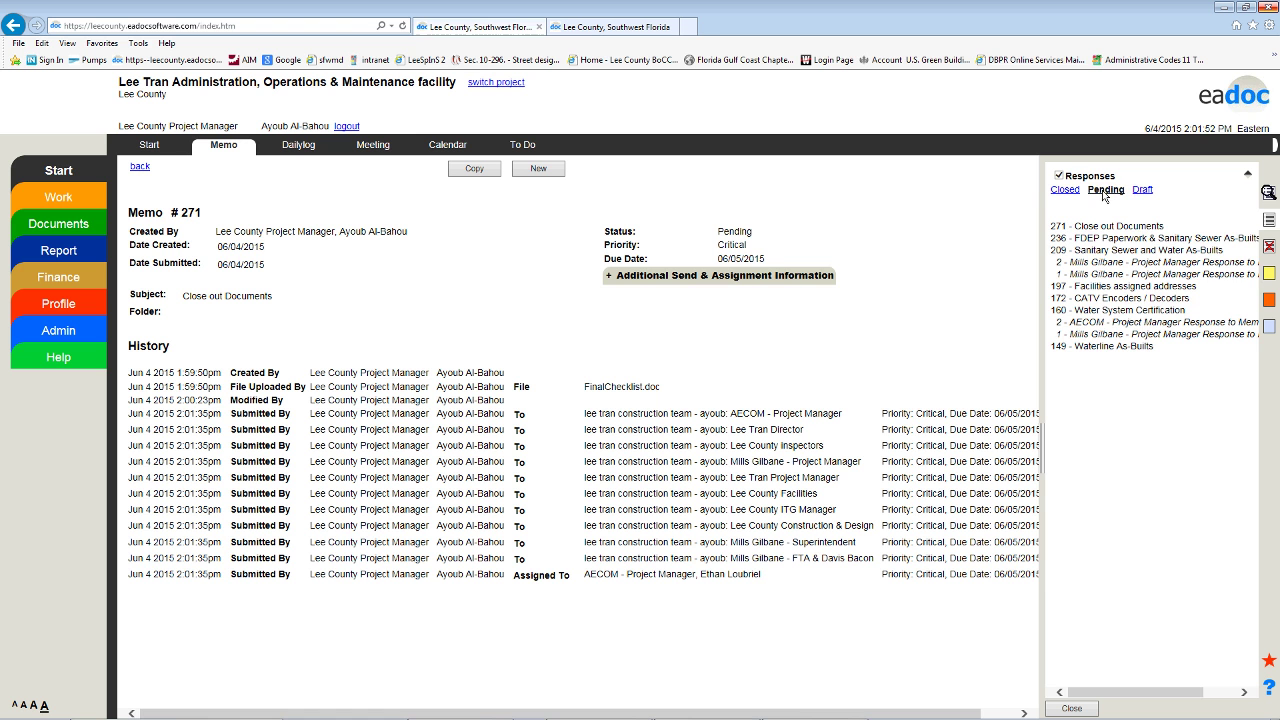
{"action": "left_click", "coordinate": [1107, 225]}
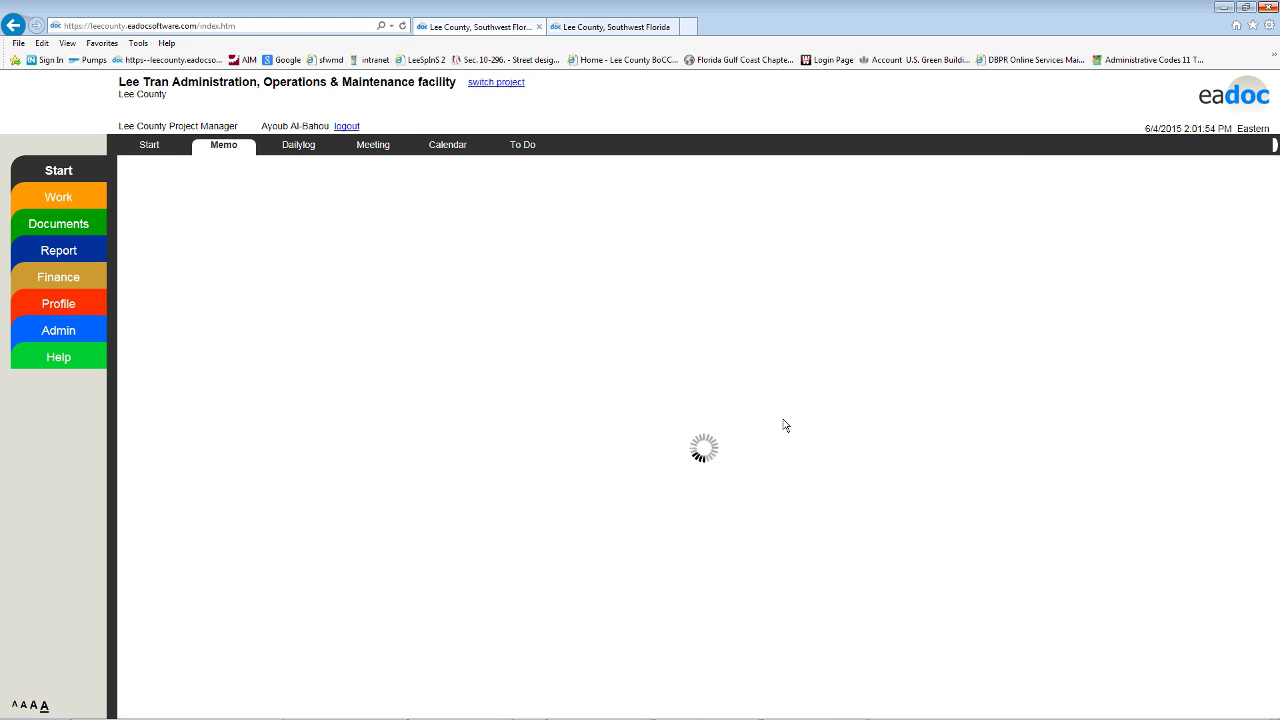
{"action": "left_click", "coordinate": [218, 189]}
{"action": "left_click", "coordinate": [430, 169]}
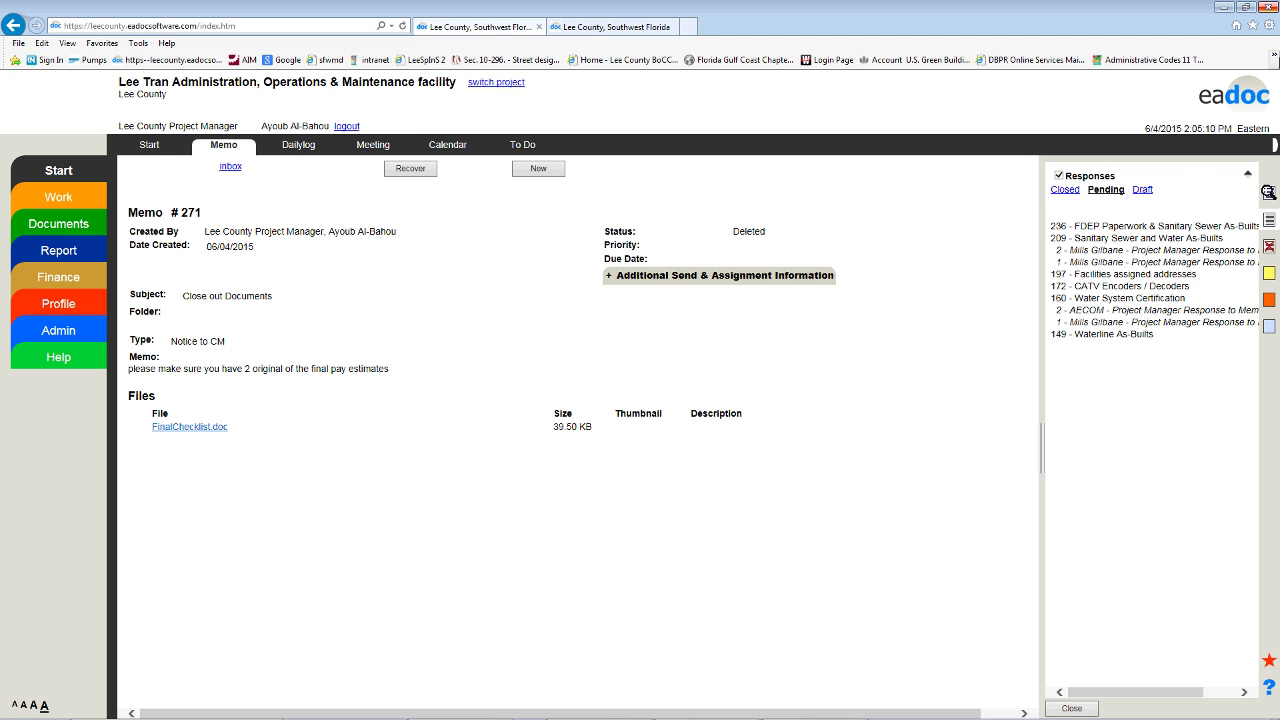
Step: Close all the browser tabs of the EADOC session and the close out folder window
{"action": "mouse_move", "coordinate": [1133, 716]}
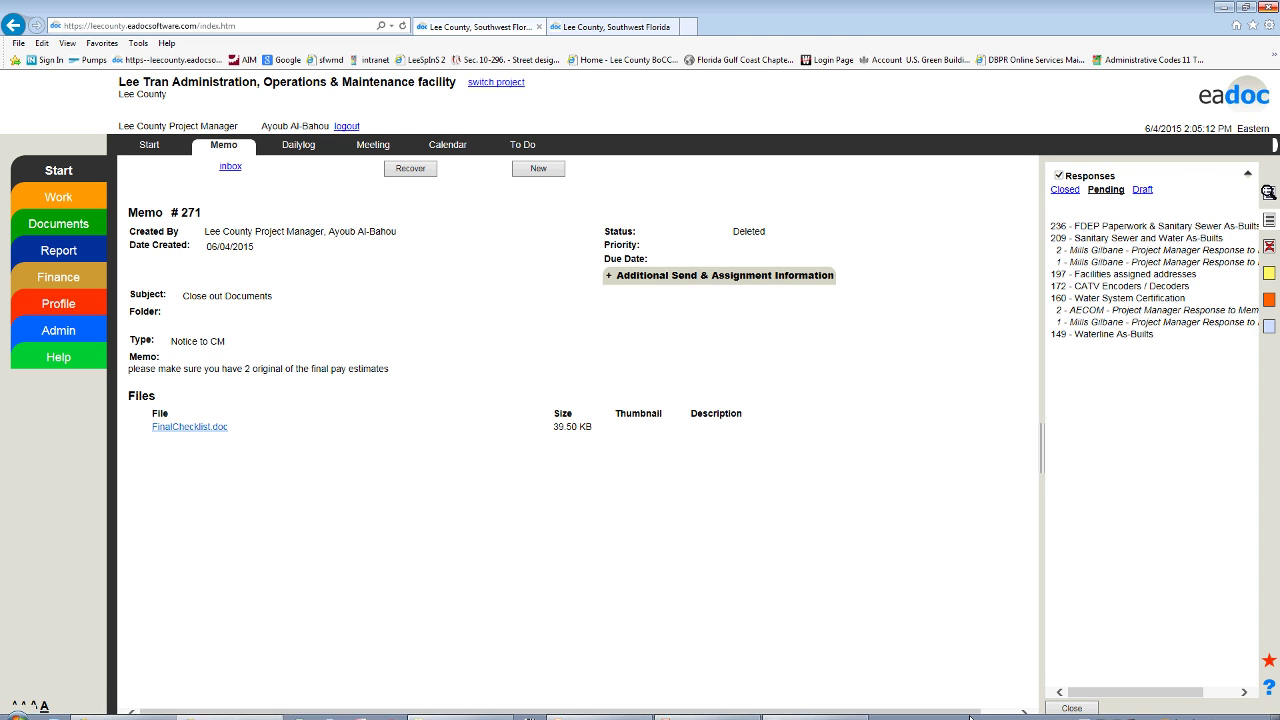
{"action": "left_click", "coordinate": [828, 716]}
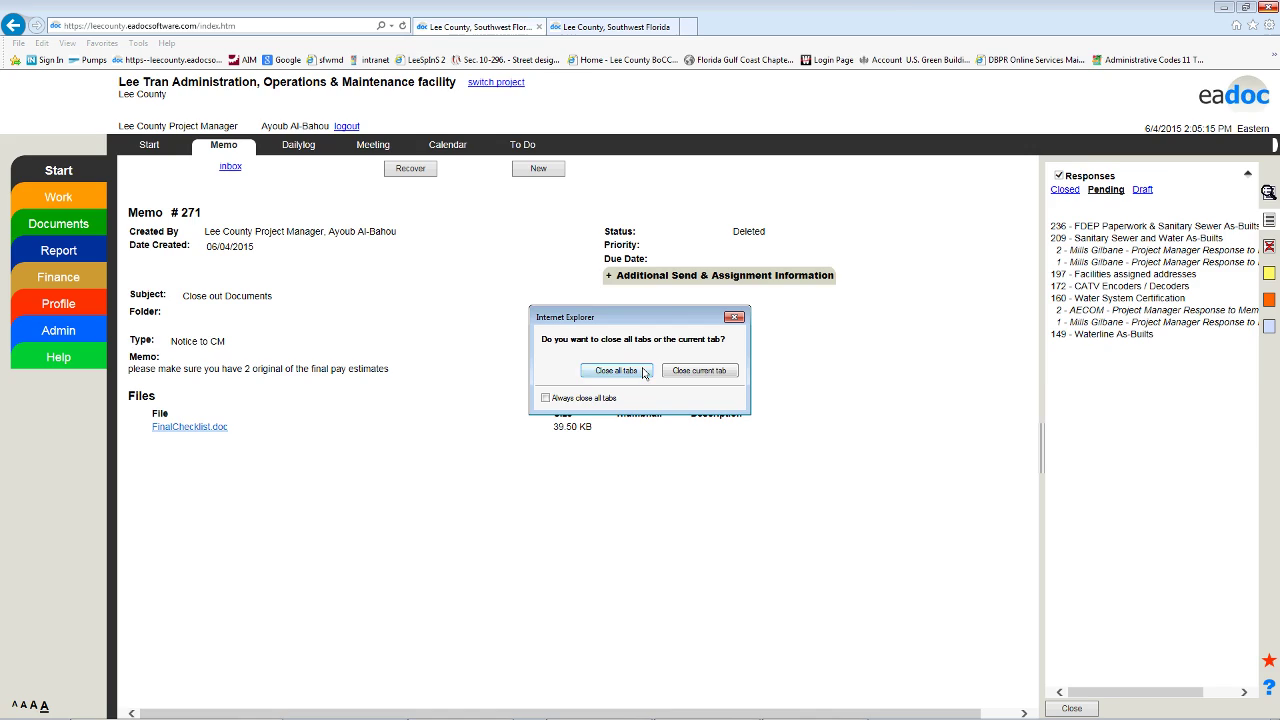
{"action": "left_click", "coordinate": [617, 373]}
{"action": "left_click", "coordinate": [1229, 52]}
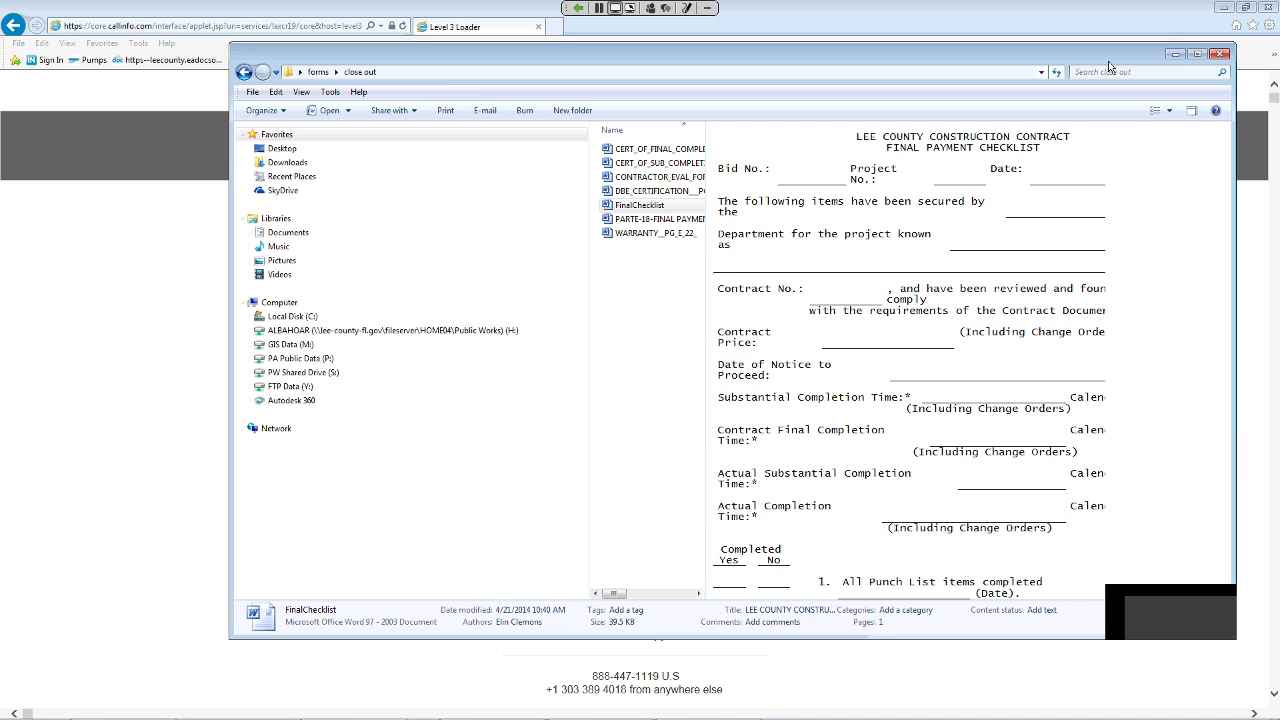
{"action": "left_click", "coordinate": [1220, 58]}
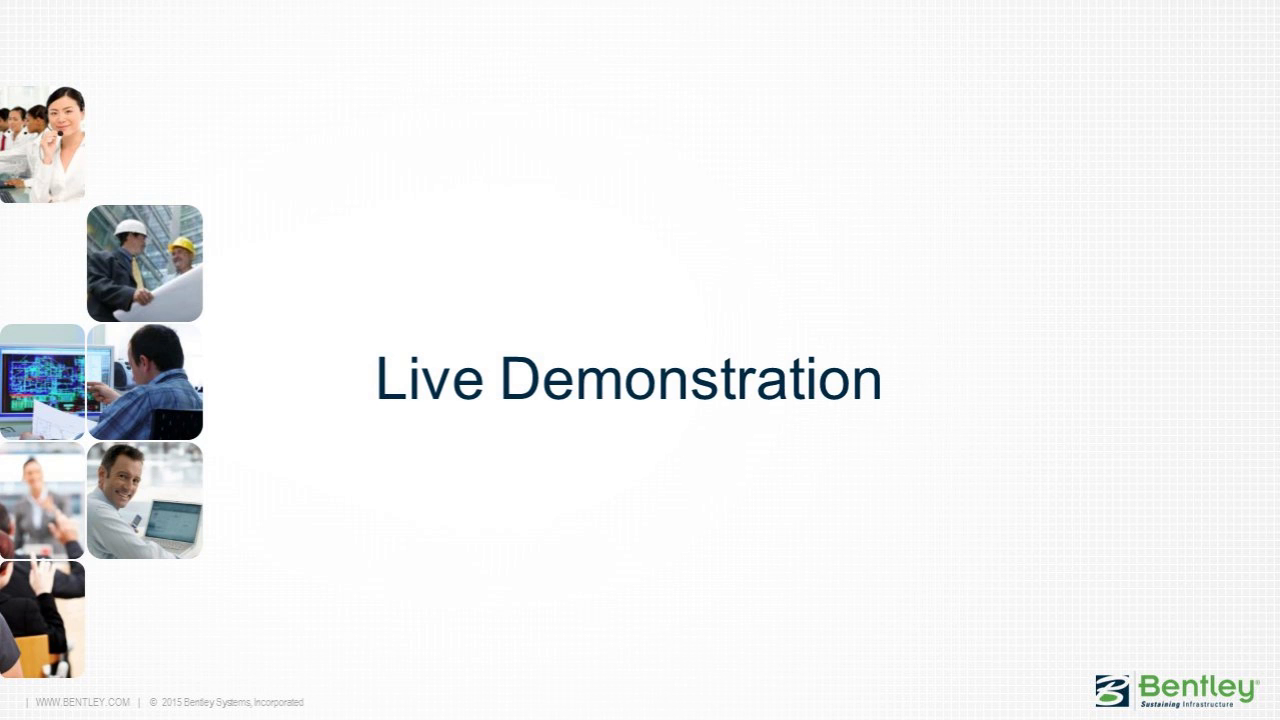
{"action": "key", "text": "Right"}
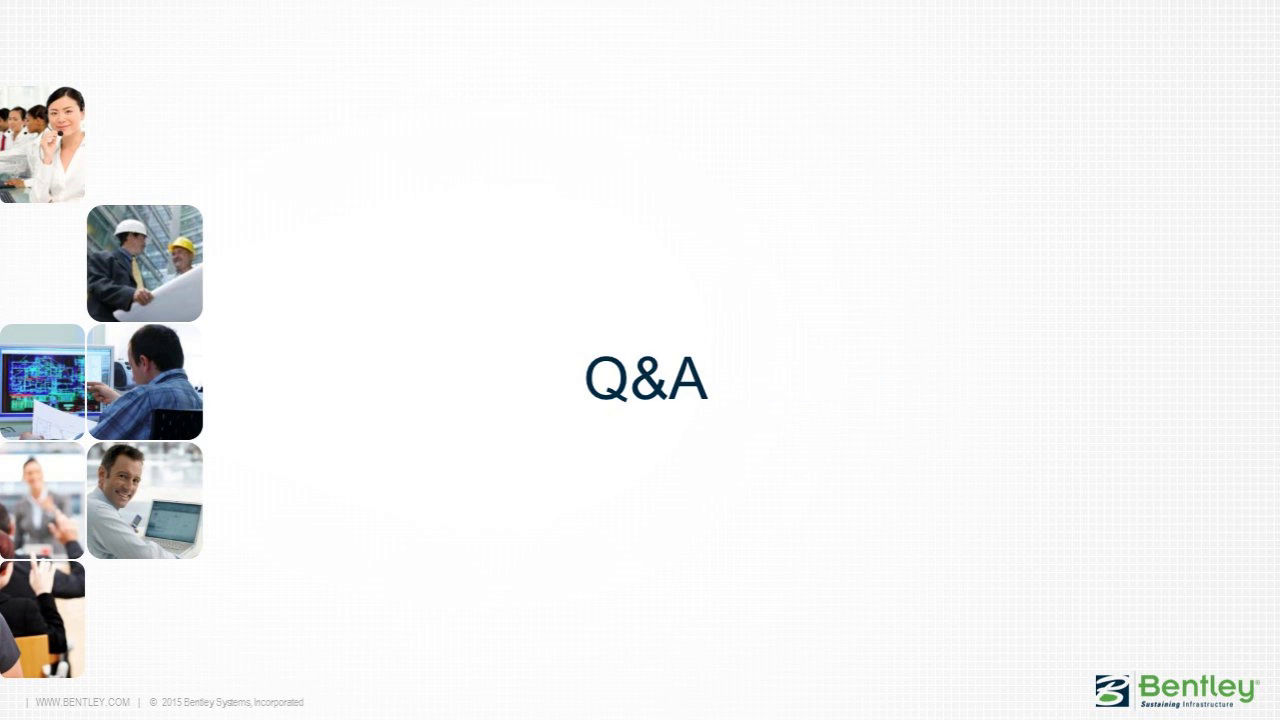
{"action": "key", "text": "Right"}
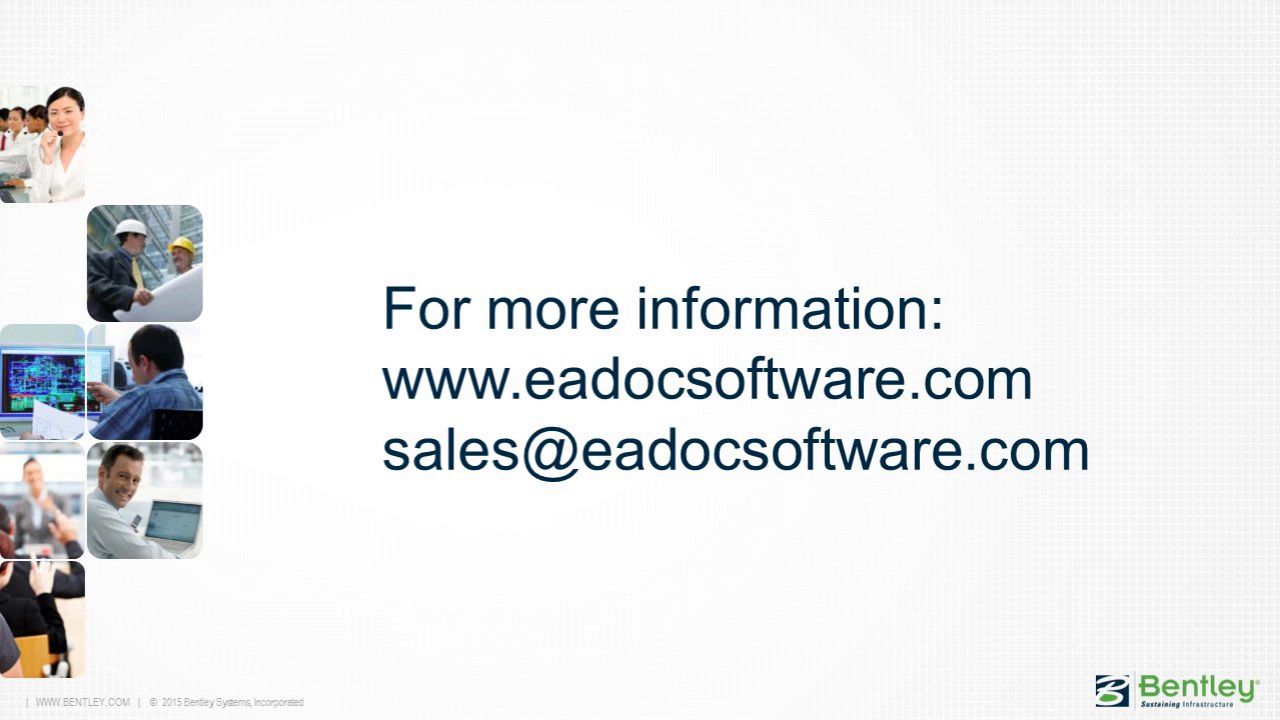